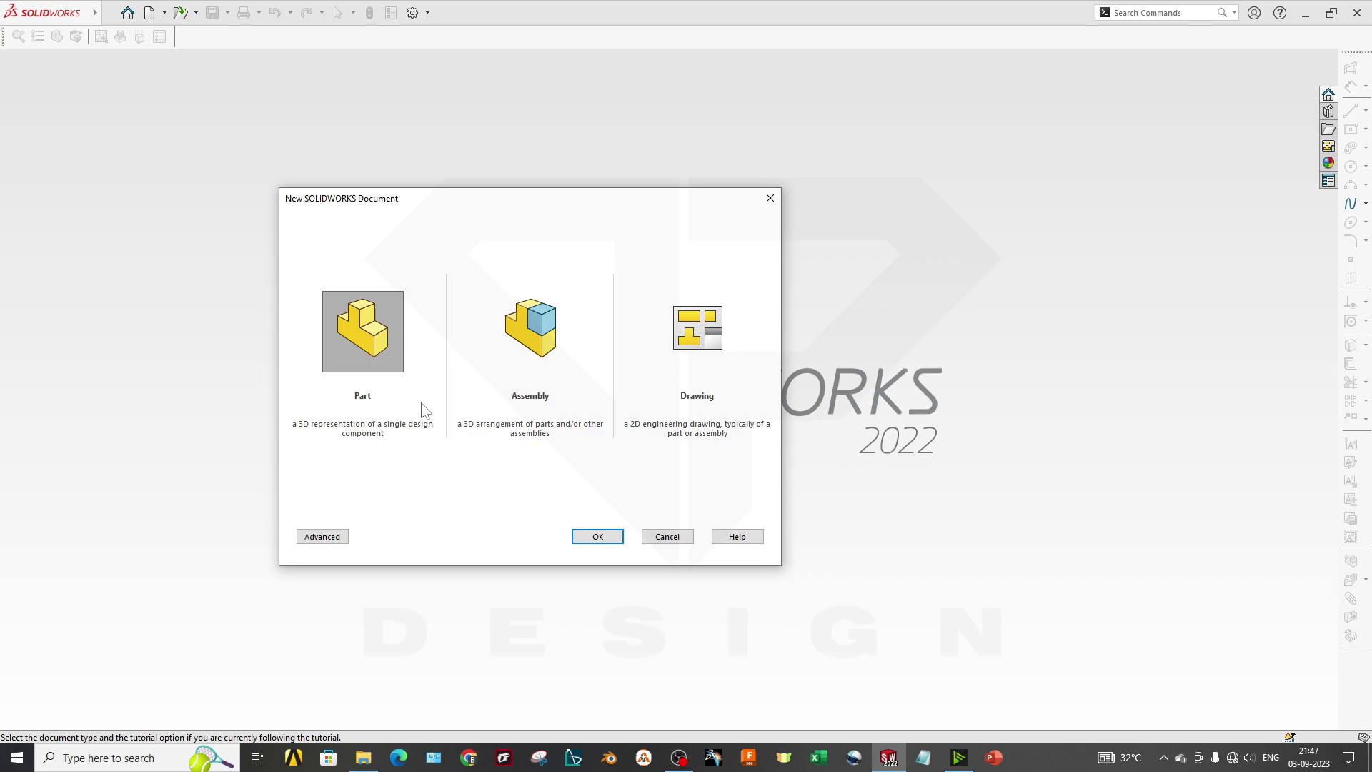
Step: Create a new assembly document and dismiss the automatic component file browser
left_click(550, 344)
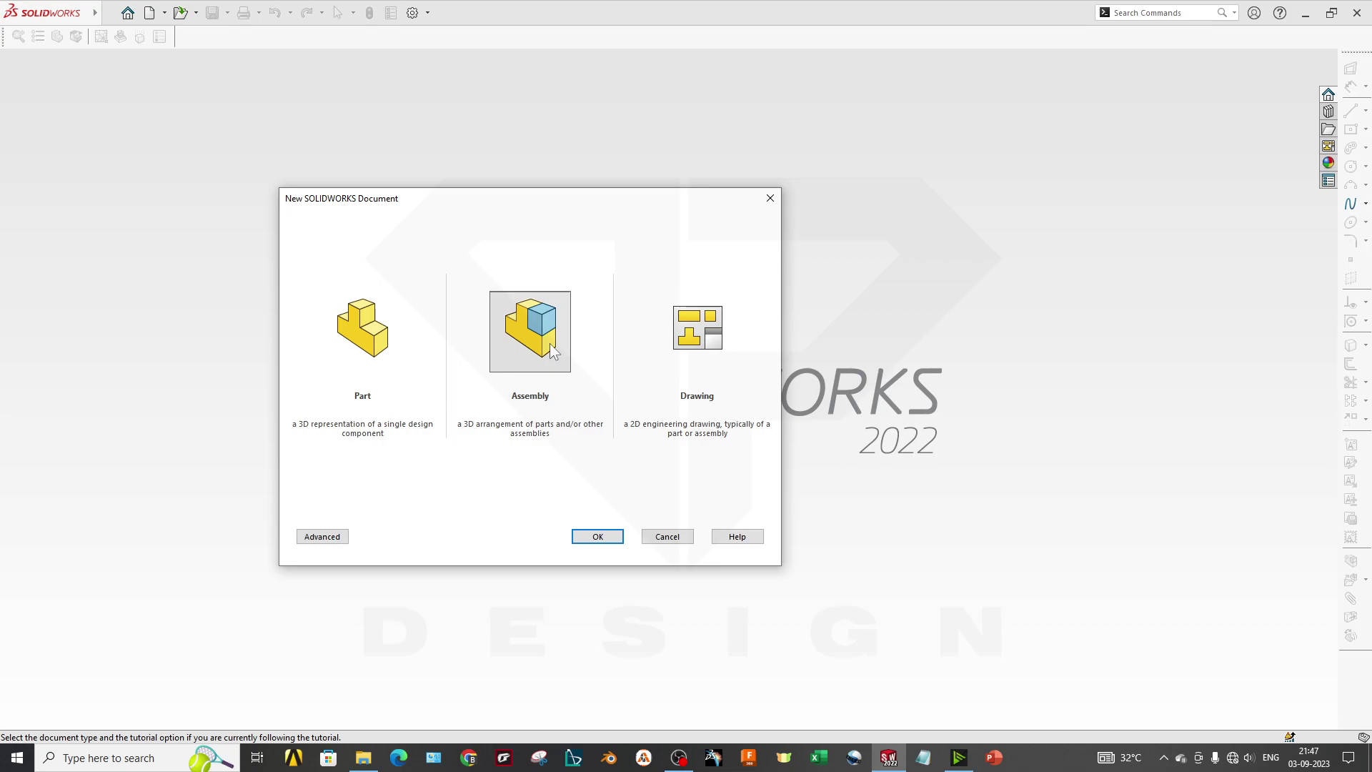
double_click(553, 350)
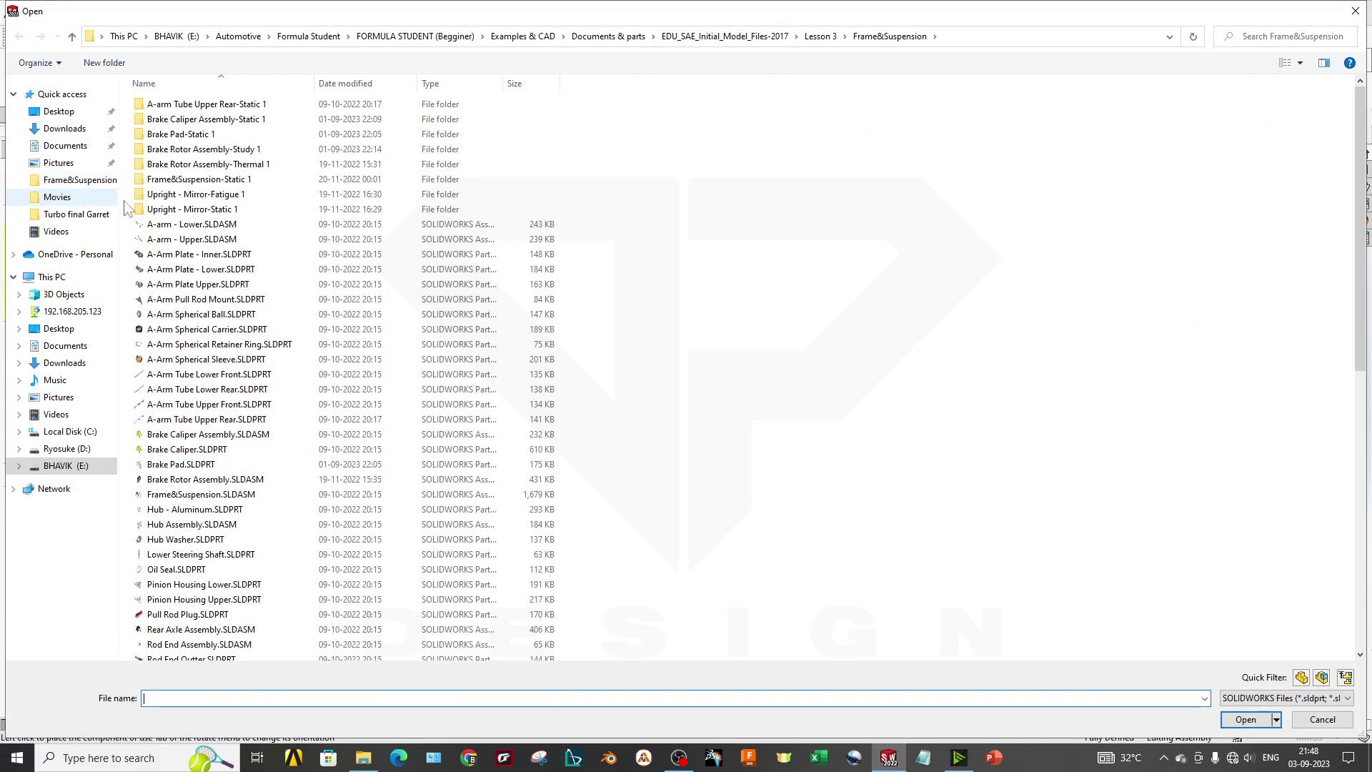
left_click(1355, 10)
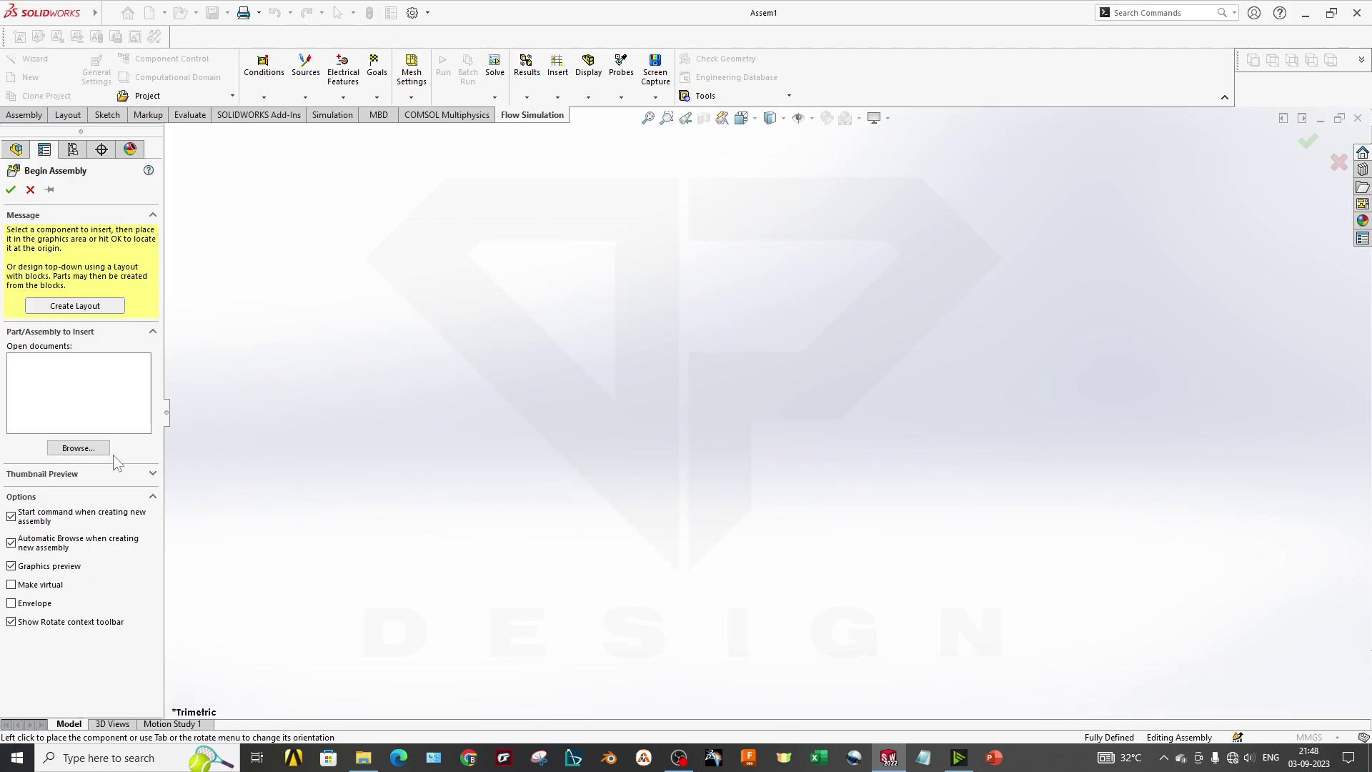
Step: Insert Brake Caliper.SLDPRT from the Frame&Suspension folder as the first component of the assembly
left_click(79, 448)
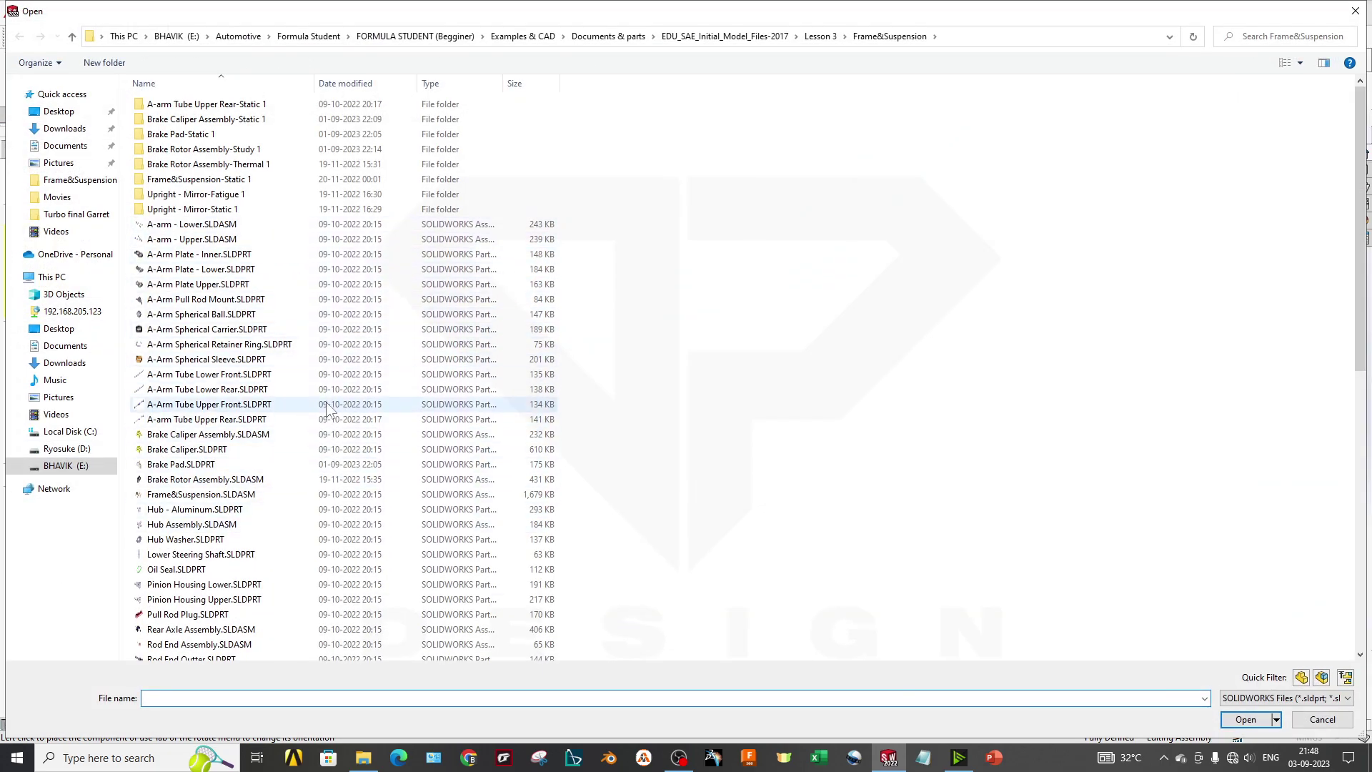
left_click(214, 449)
left_click(1245, 719)
left_click(798, 532)
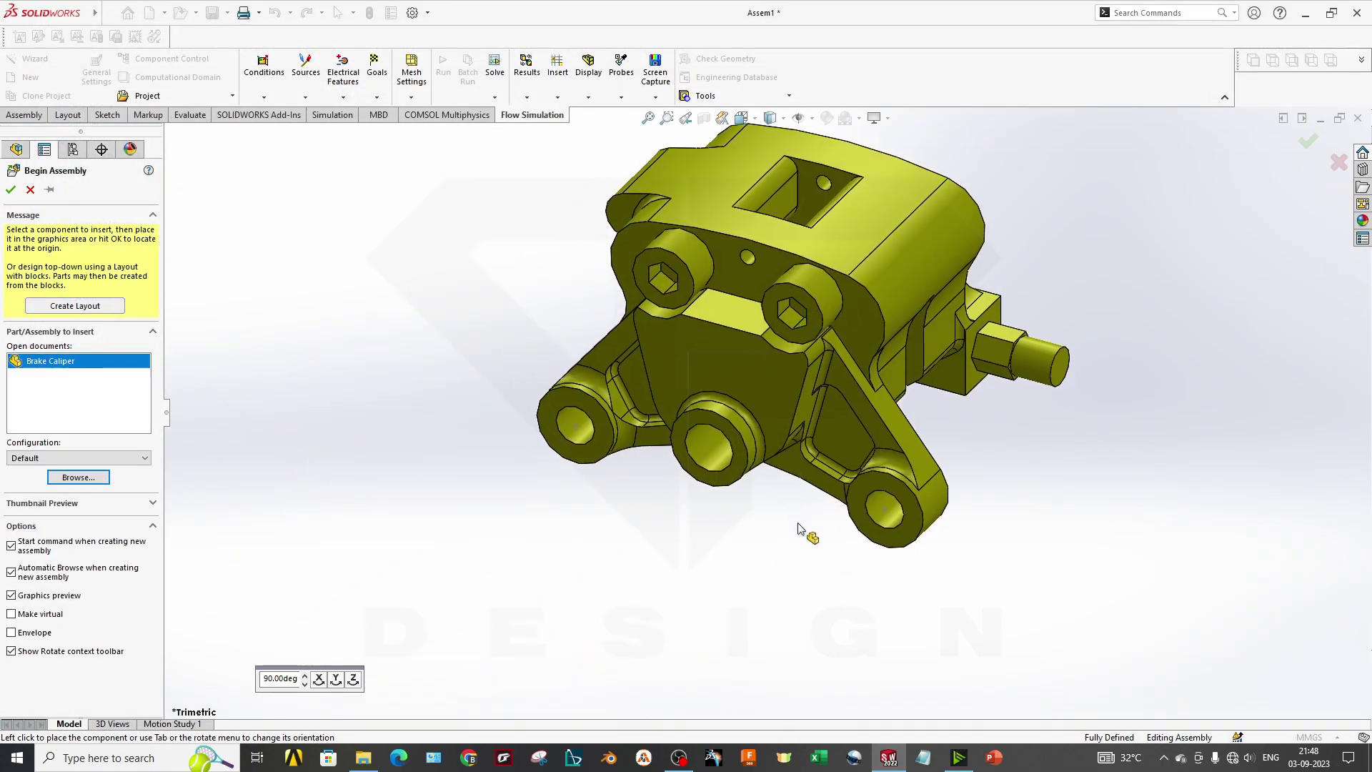
left_click(773, 405)
middle_click_drag(815, 485, 778, 581)
scroll(782, 473, "down", 2)
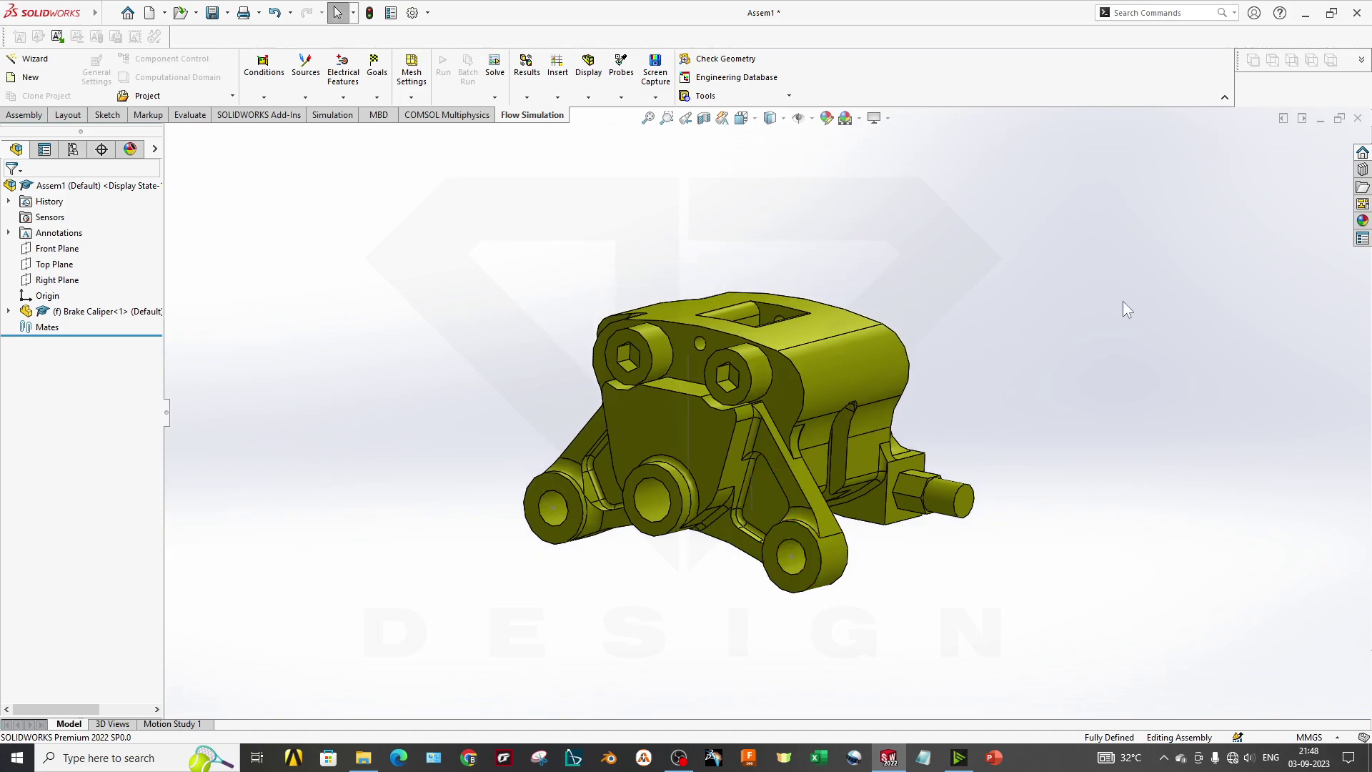
Step: Create a new part document
left_click(164, 13)
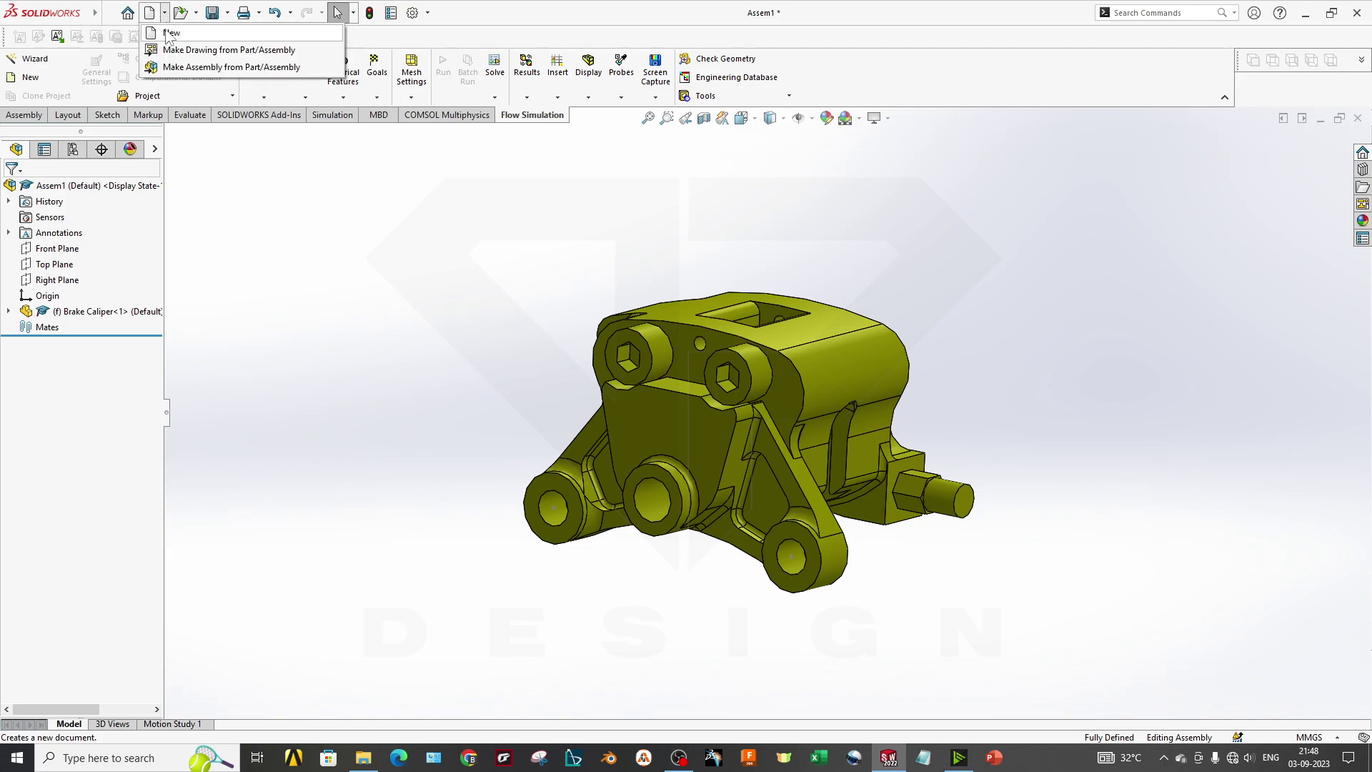
left_click(172, 32)
left_click(379, 340)
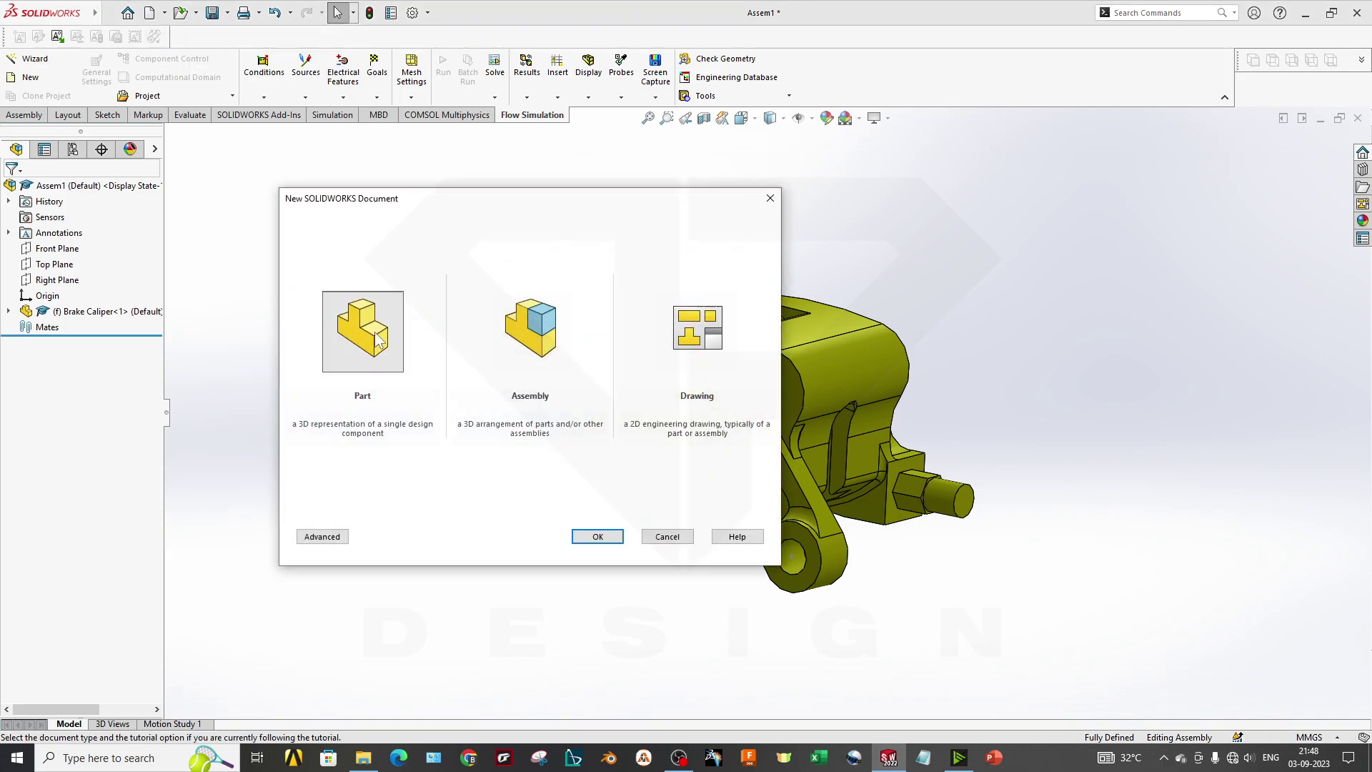
double_click(399, 362)
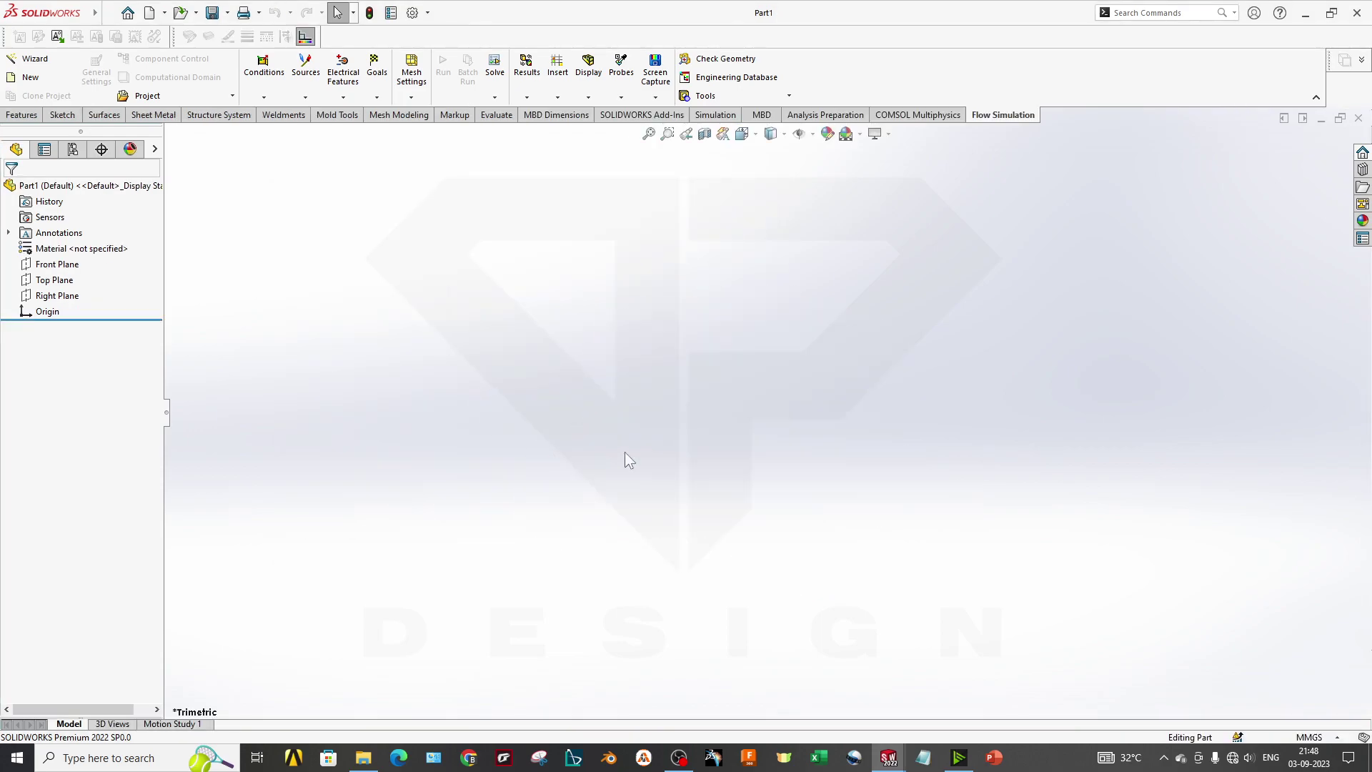
Step: Sketch a wide, thin center rectangle on the Front Plane, centered on the origin
right_click(57, 263)
left_click(80, 236)
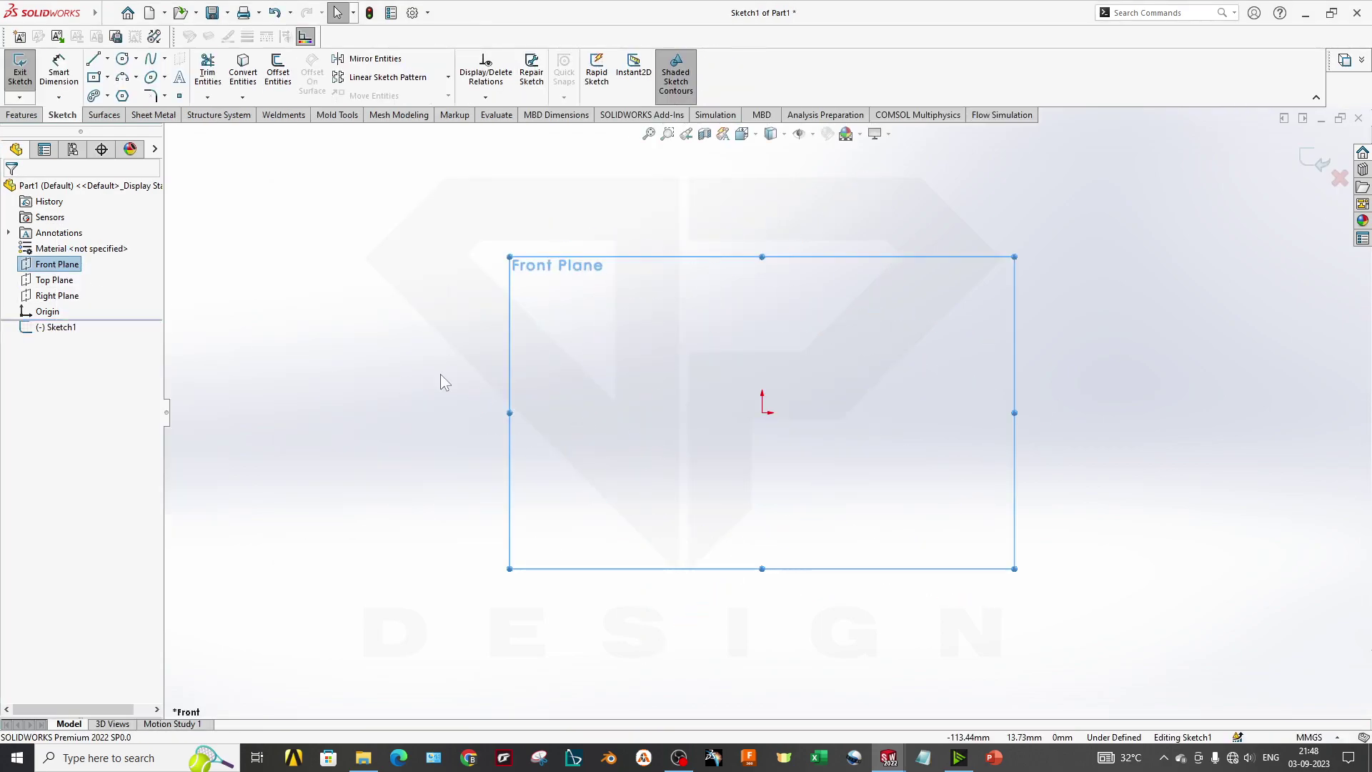
left_click(94, 76)
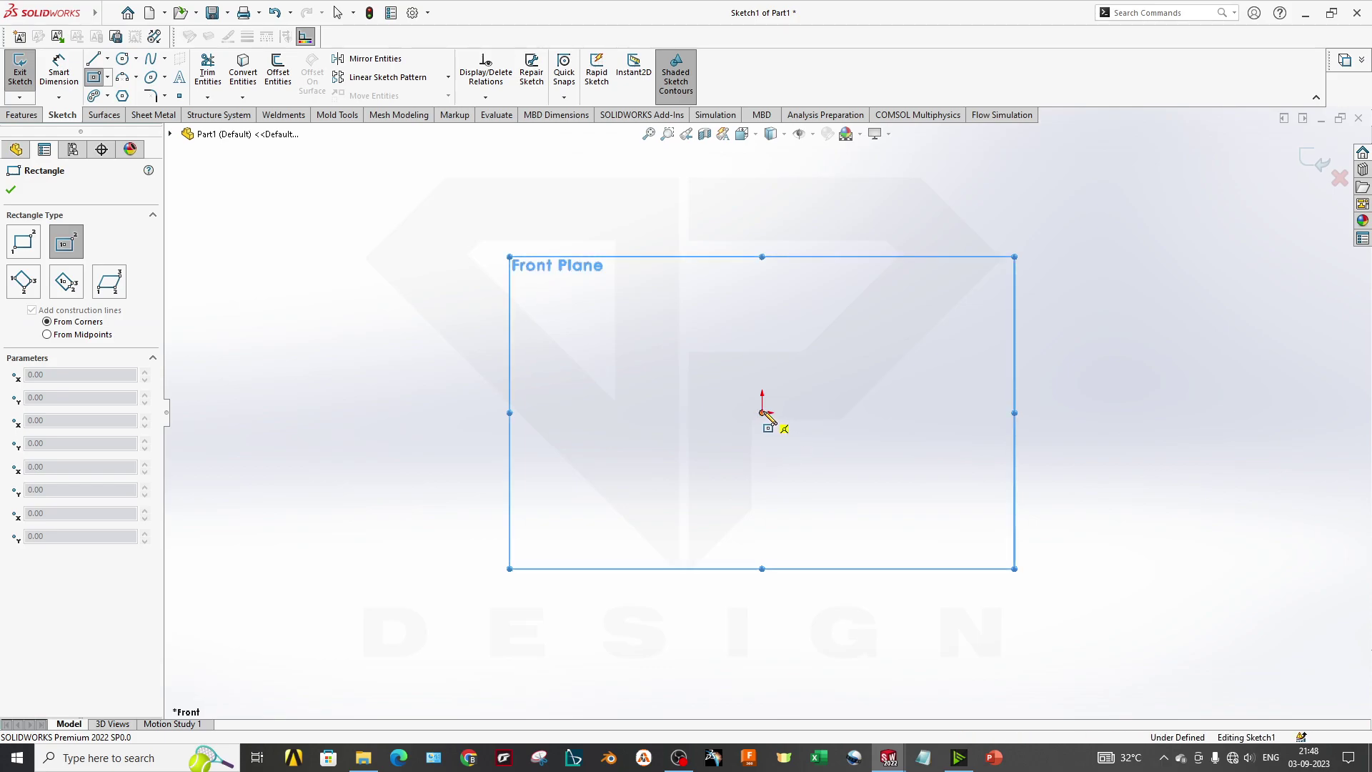
left_click(762, 413)
left_click(1172, 455)
mouse_move(723, 527)
left_mouse_down()
mouse_move(814, 493)
mouse_move(786, 500)
left_mouse_up()
Step: Extrude the rectangle with the Mid Plane end condition to a depth of about 356 mm
left_click(22, 115)
left_click(26, 68)
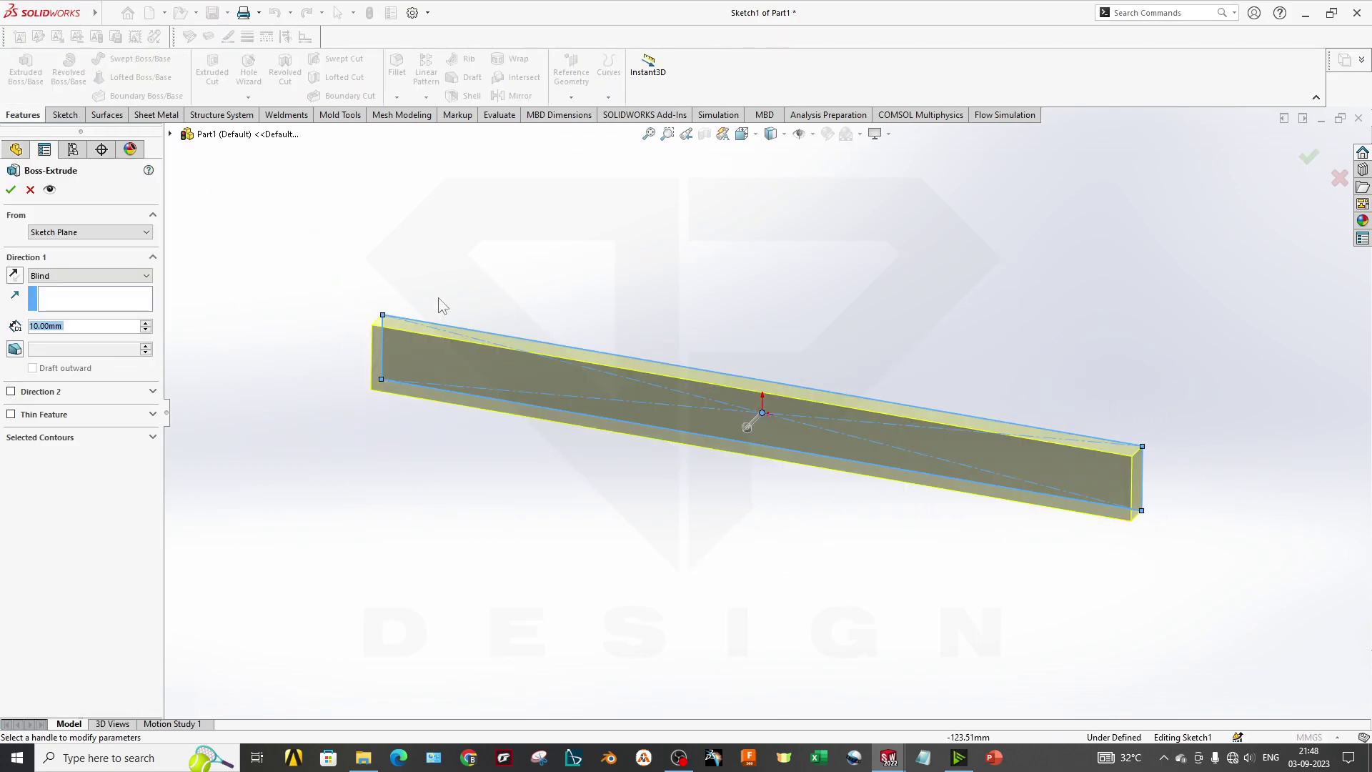
left_click_drag(747, 426, 581, 545)
left_click(84, 277)
left_click(85, 335)
scroll(760, 465, "up", 3)
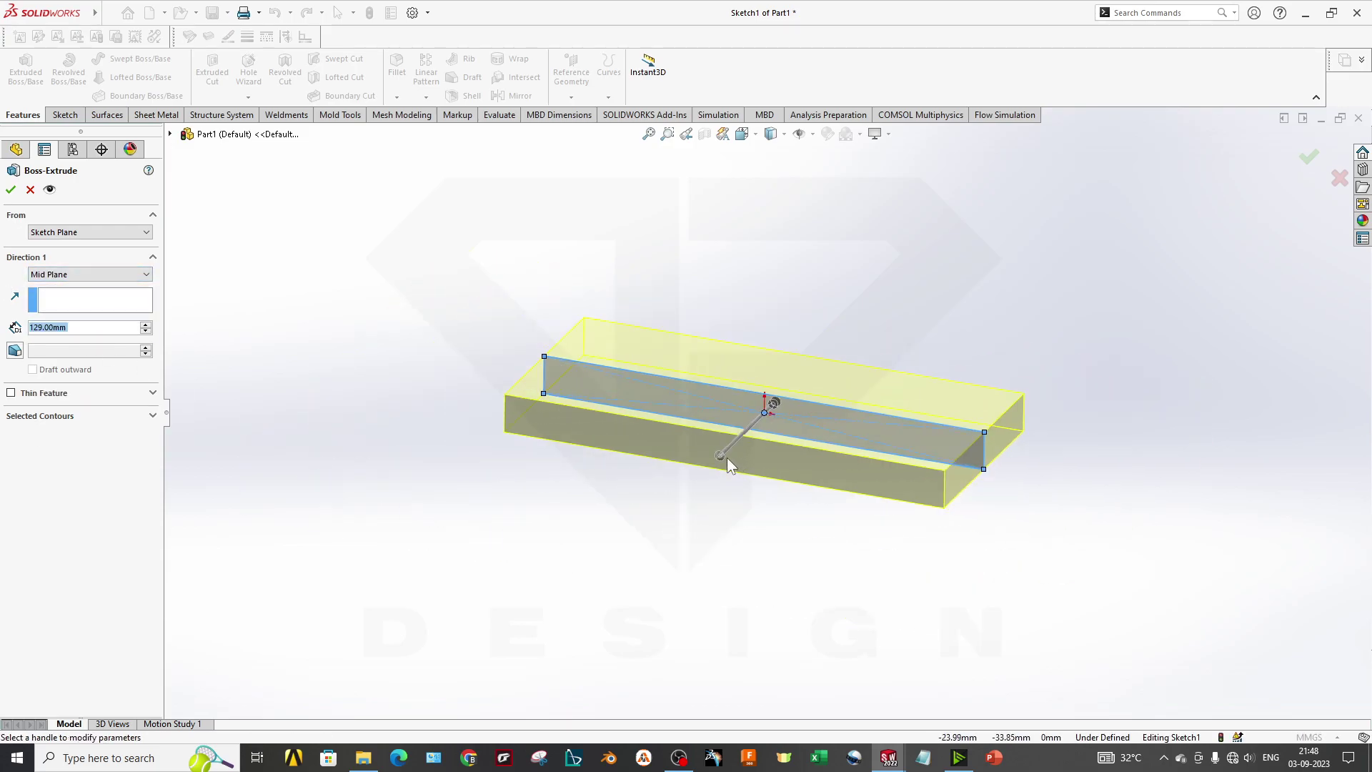
left_click_drag(723, 461, 667, 527)
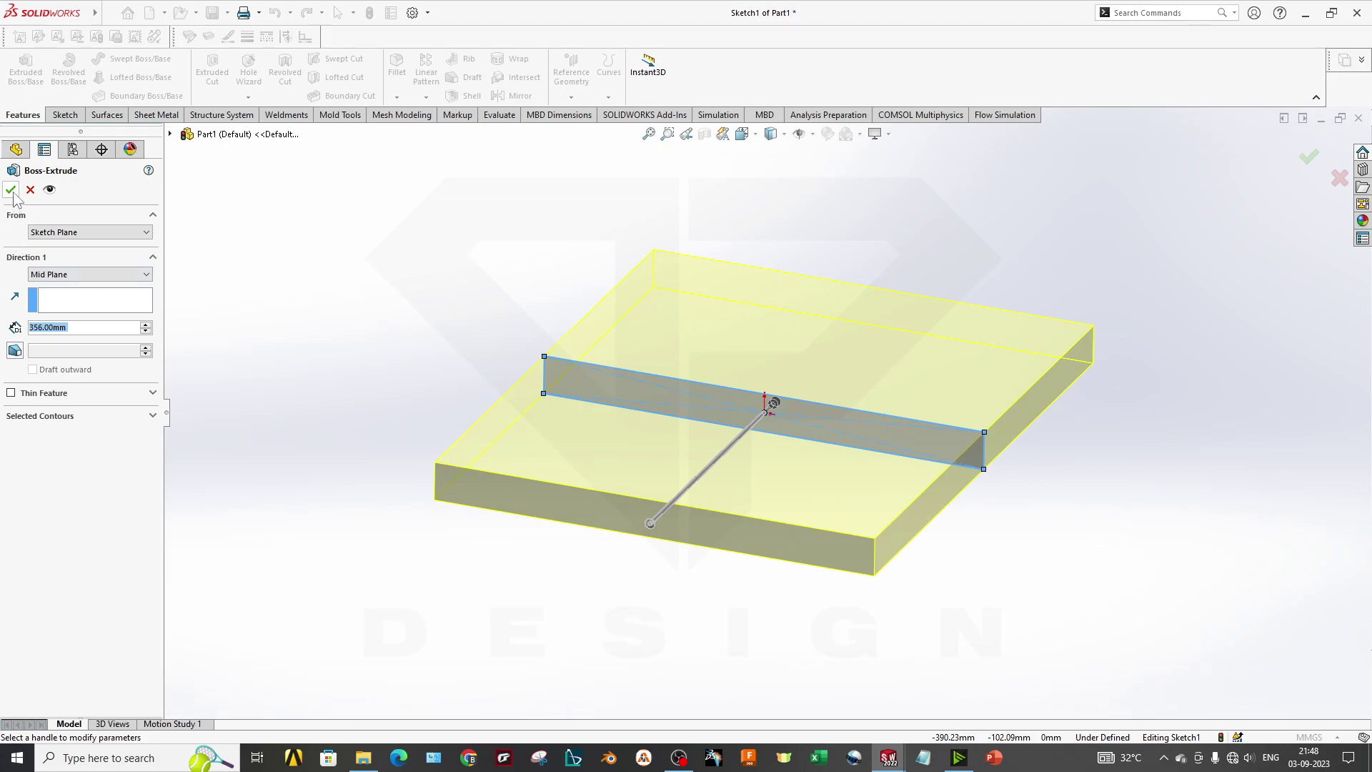
key("Return")
middle_click_drag(512, 423, 859, 474)
key("Escape")
Step: Save the part as Part1.SLDPRT in a new folder named Assembly inside Downloads
key("ctrl+s")
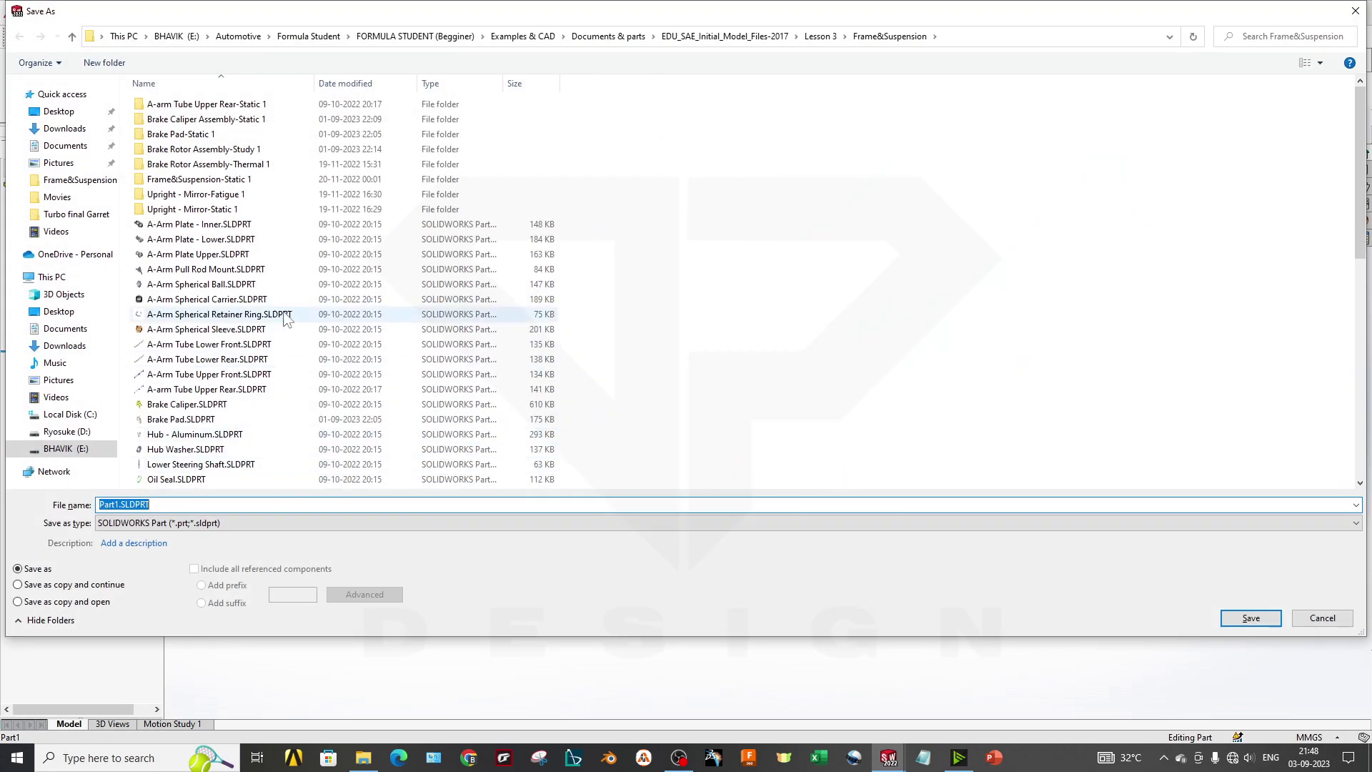
left_click(93, 130)
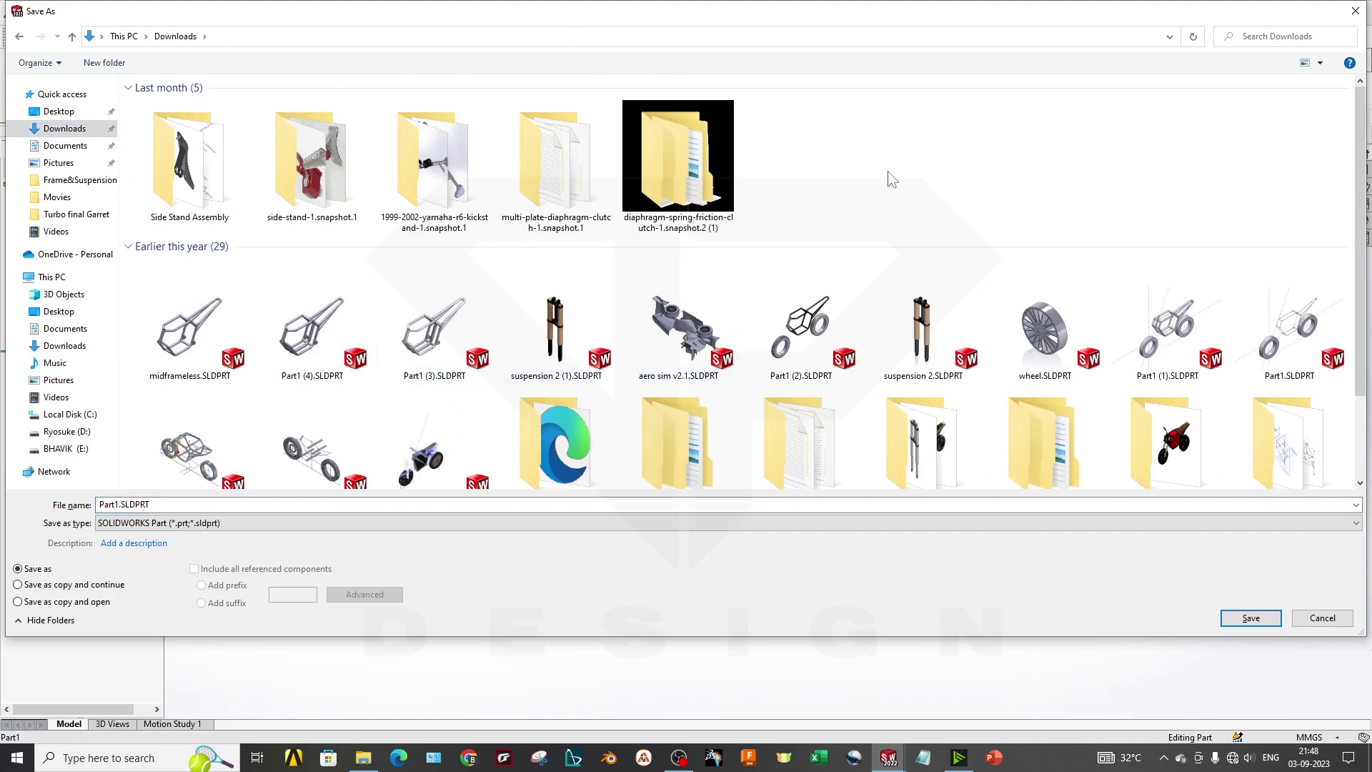
key("ctrl+shift+n")
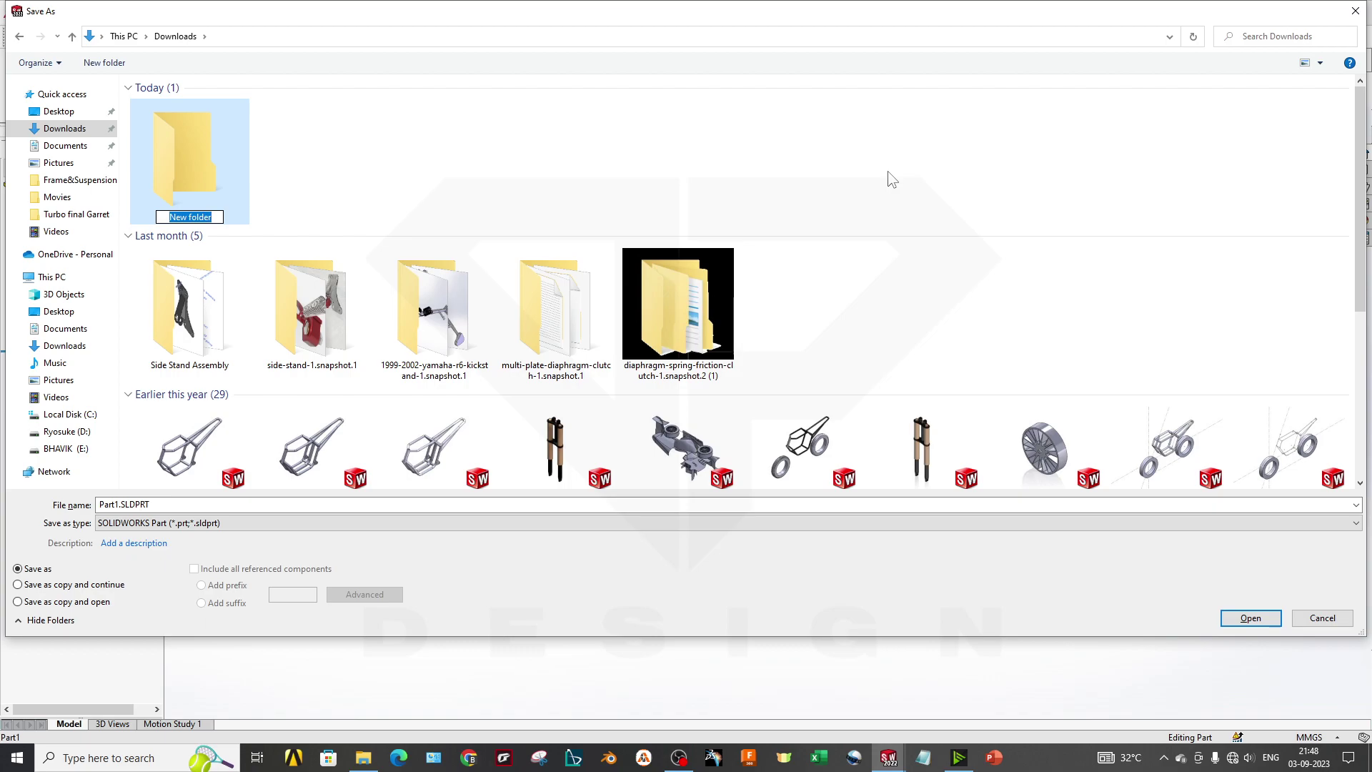
type("Assembly")
key("Return")
key("Return")
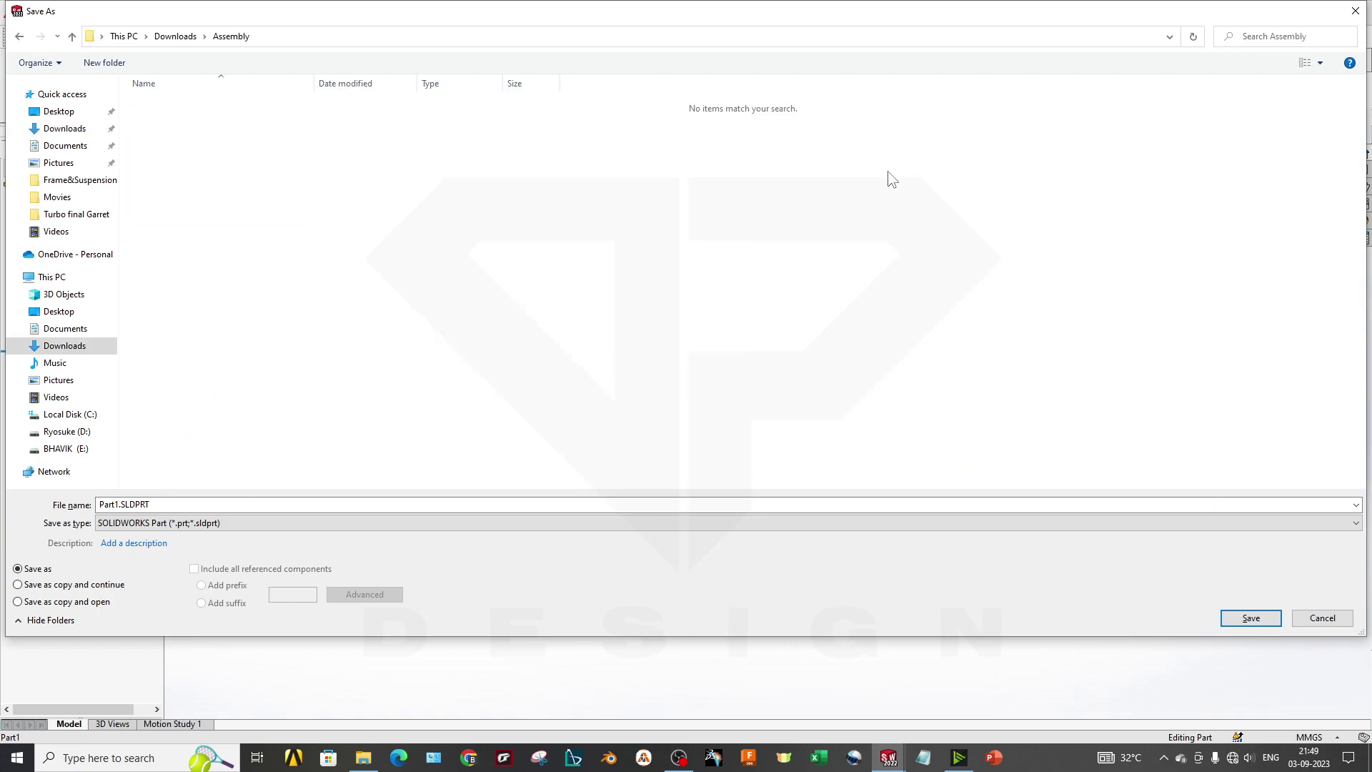
left_click(218, 501)
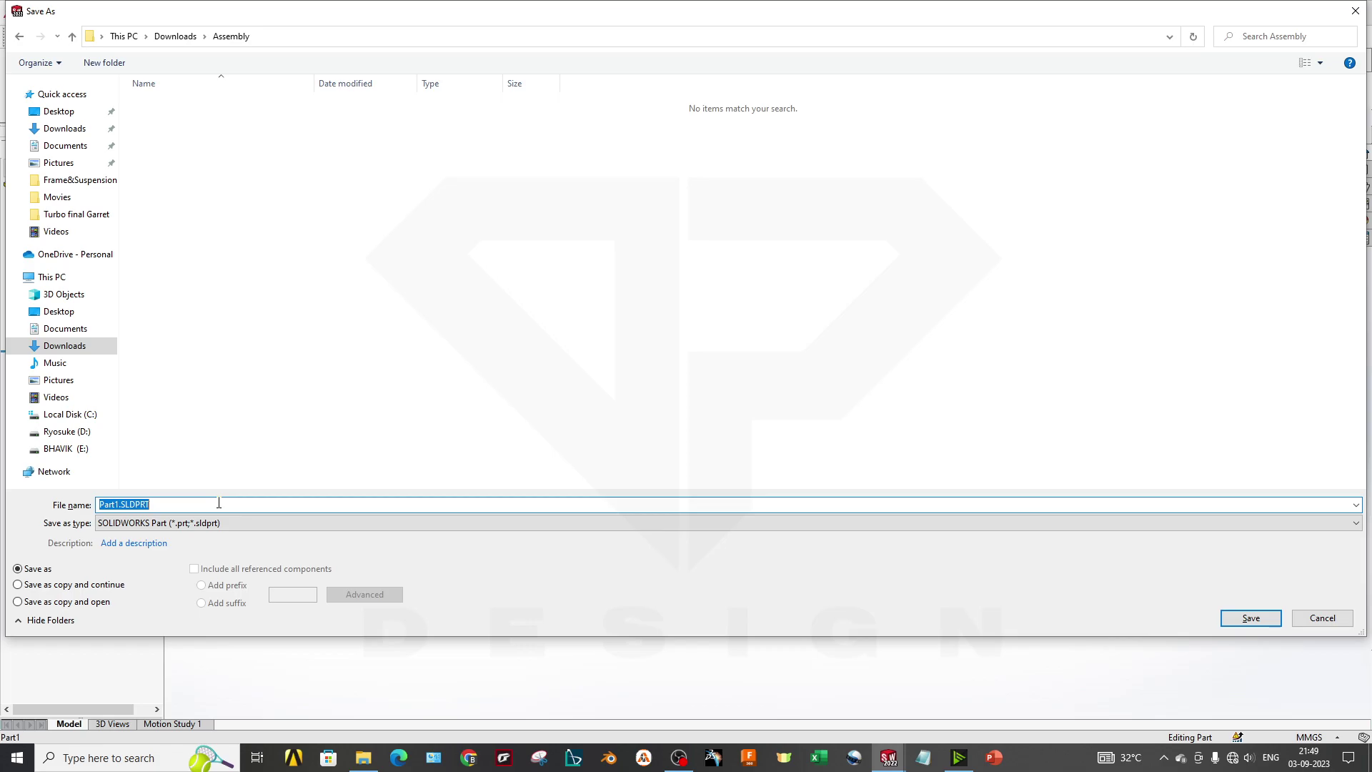
key("Return")
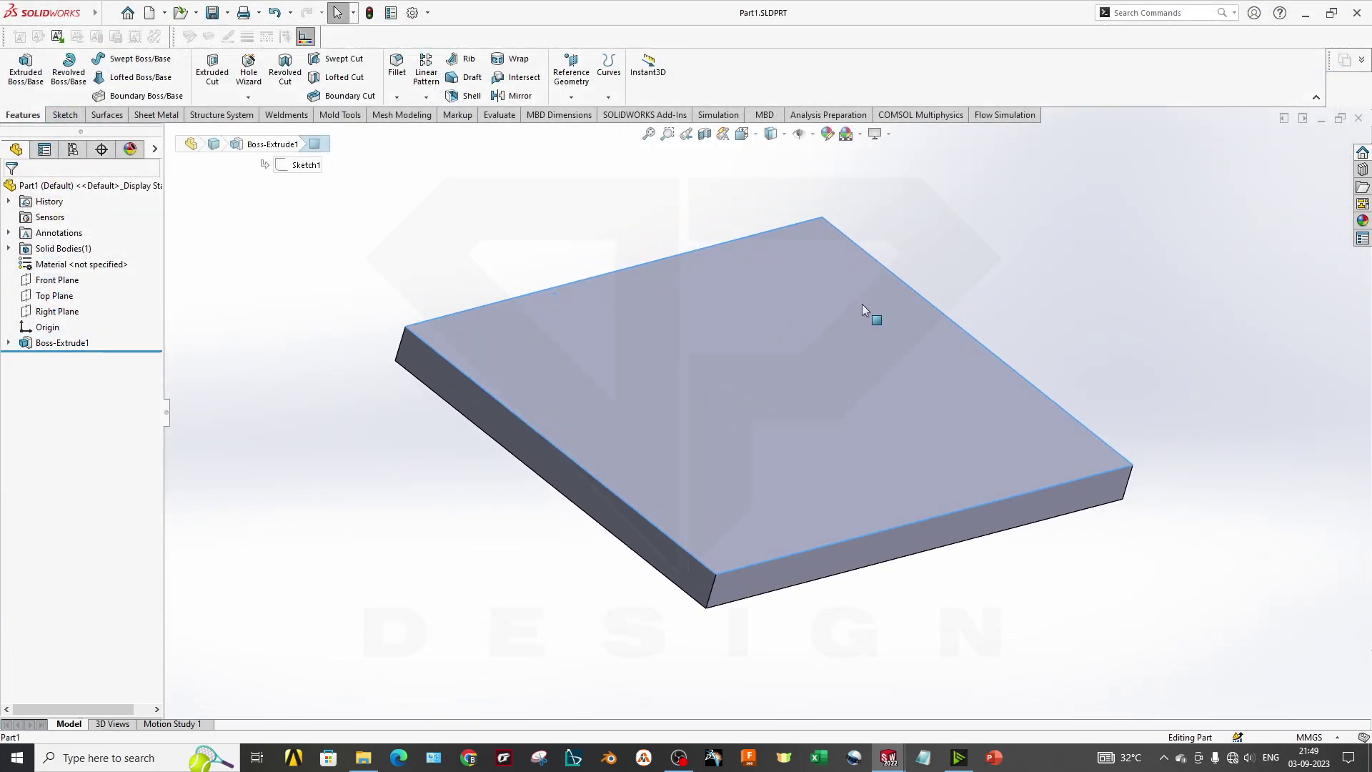
Step: Make an assembly from the plate part and place Part1 as its first component
key("ctrl+7")
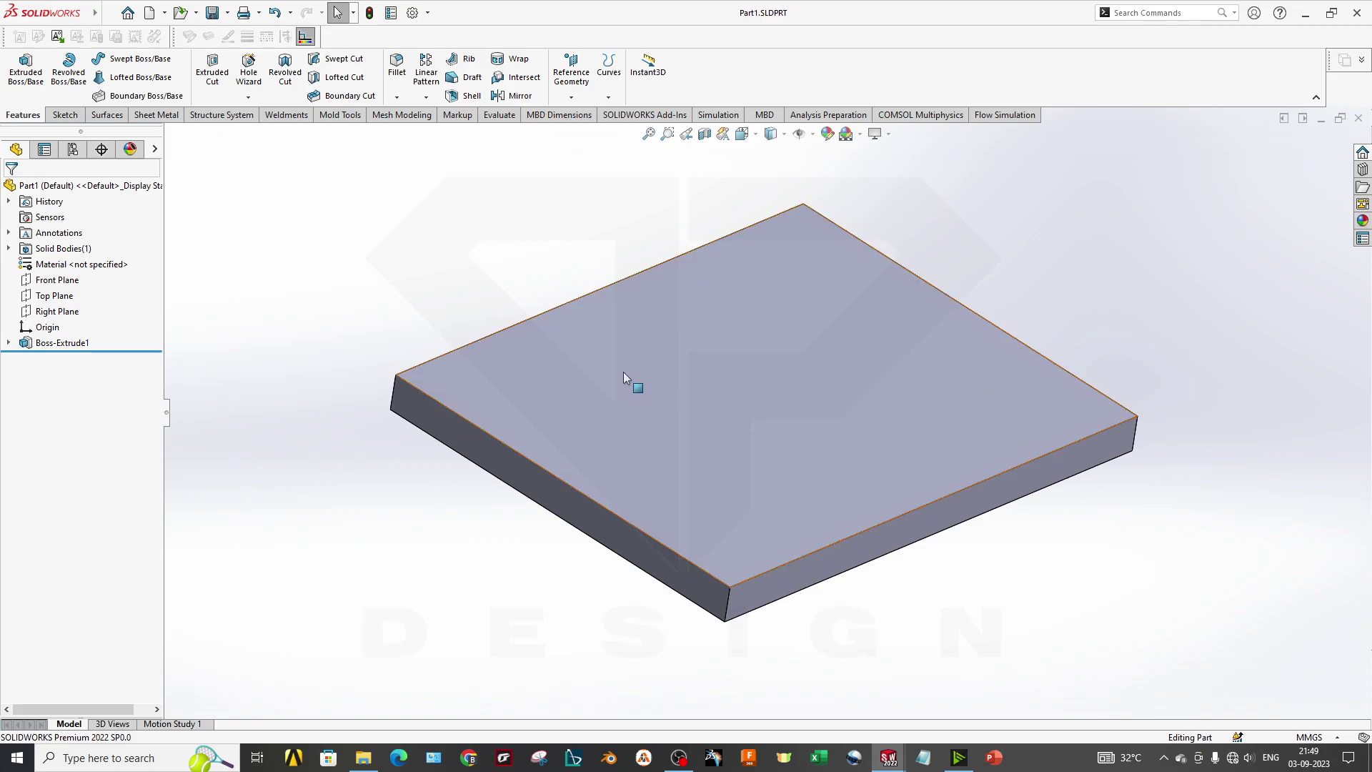
left_click(165, 14)
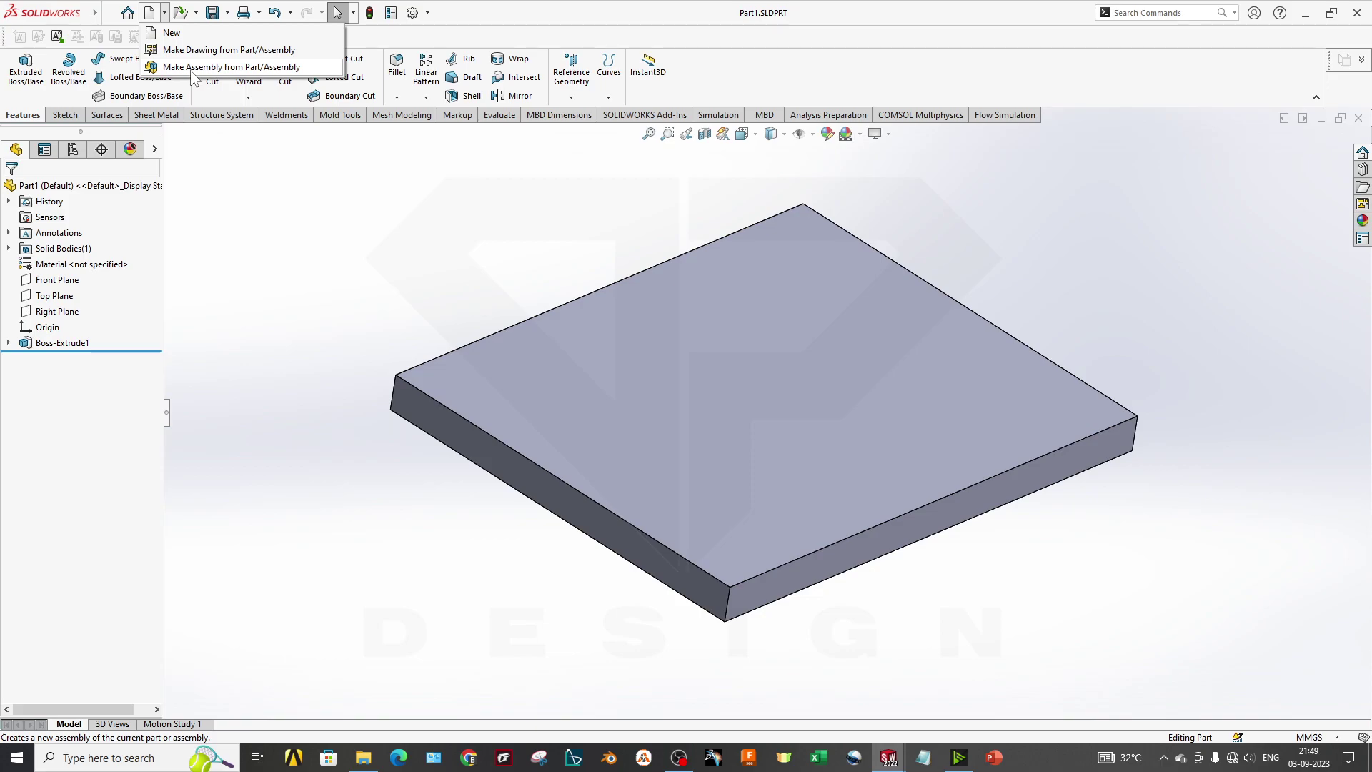
left_click(192, 70)
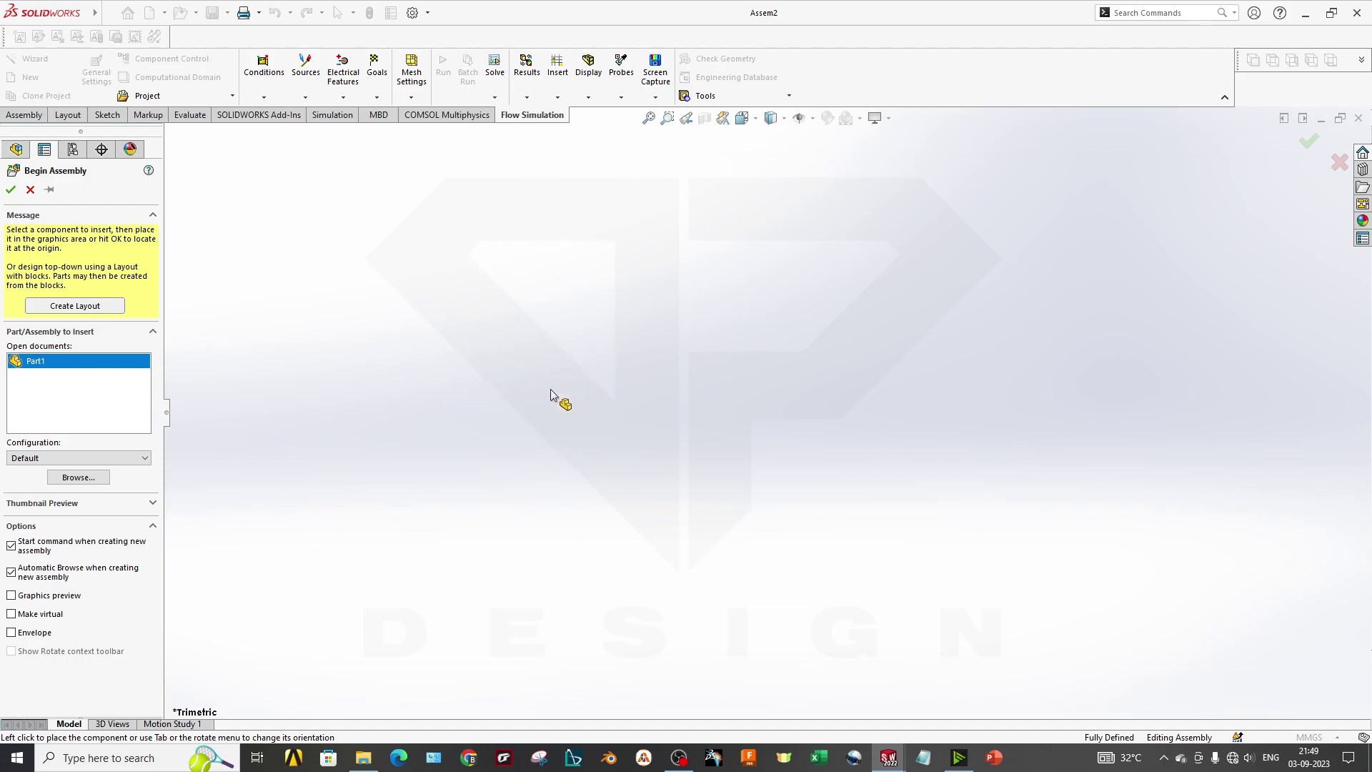
left_click(560, 353)
middle_click_drag(727, 503, 828, 422)
left_click(829, 422)
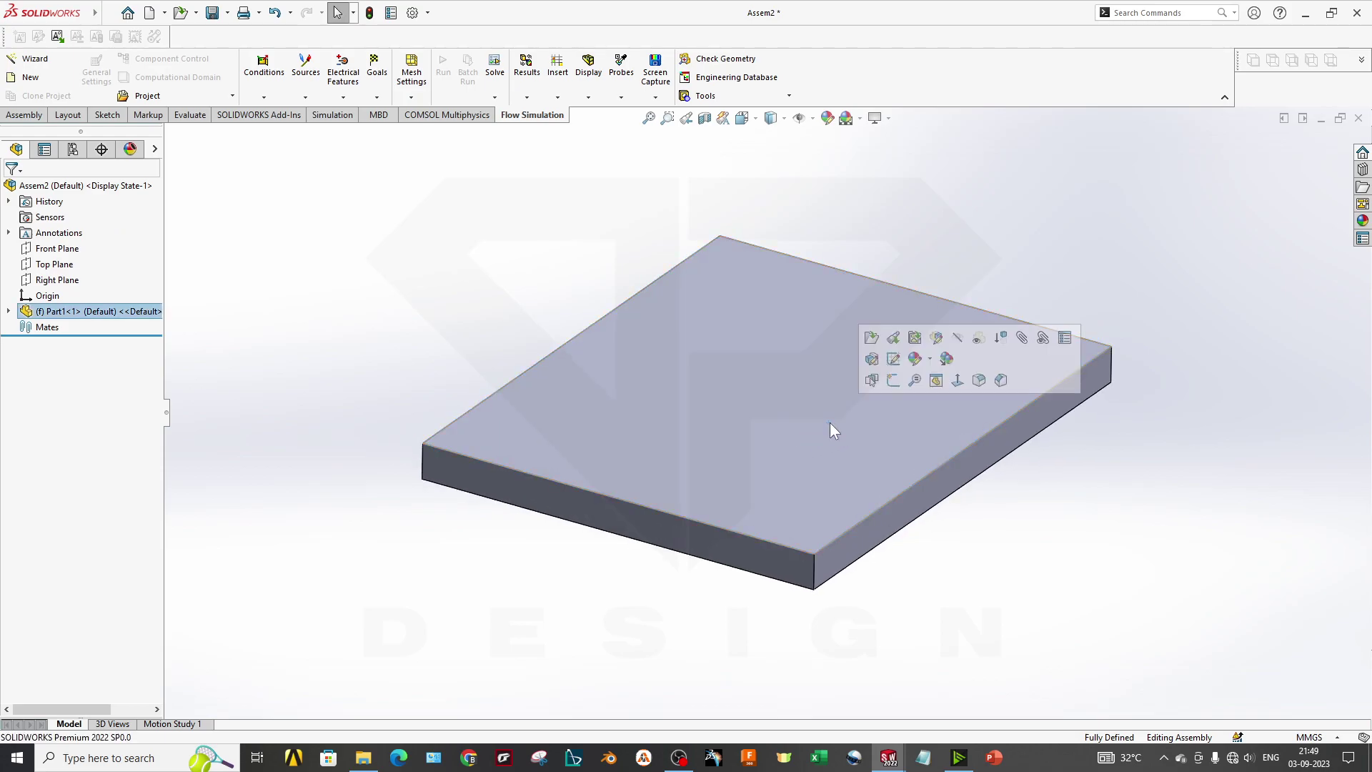
Step: Try to move the fixed Part1 component in the assembly
right_click(731, 421)
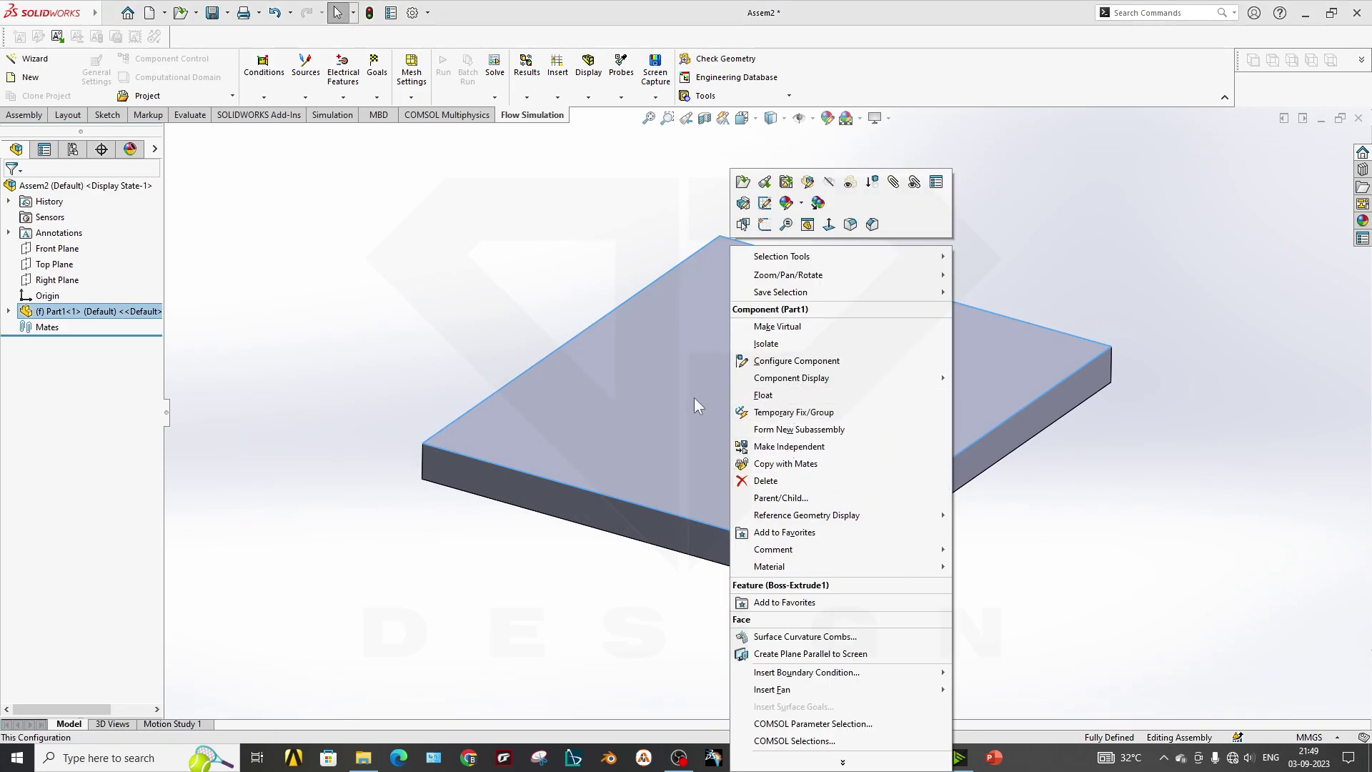
left_click(700, 450)
left_click_drag(700, 450, 383, 469)
left_click_drag(742, 464, 409, 411)
left_click(679, 474)
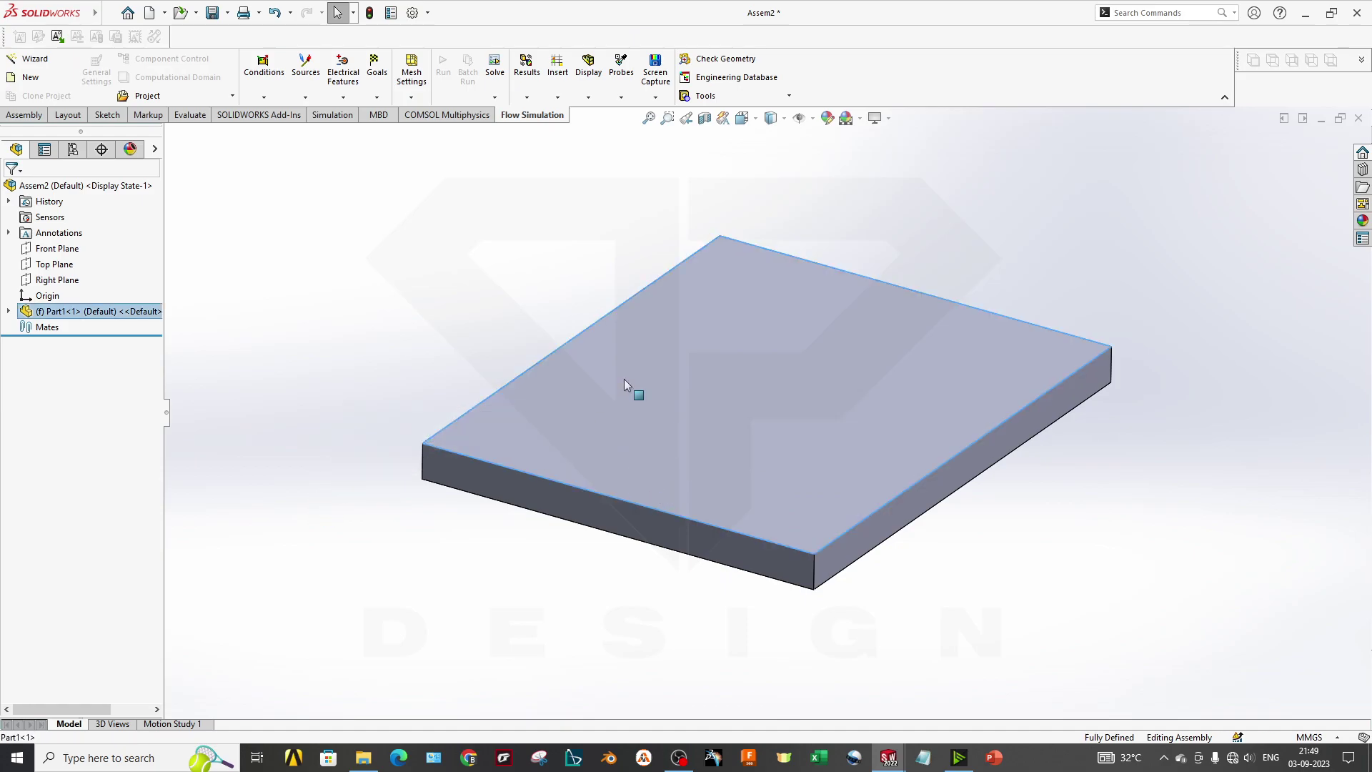
Step: Float the Part1 component and move it freely to a different position
right_click(624, 379)
left_click(680, 395)
left_click_drag(680, 395, 774, 435)
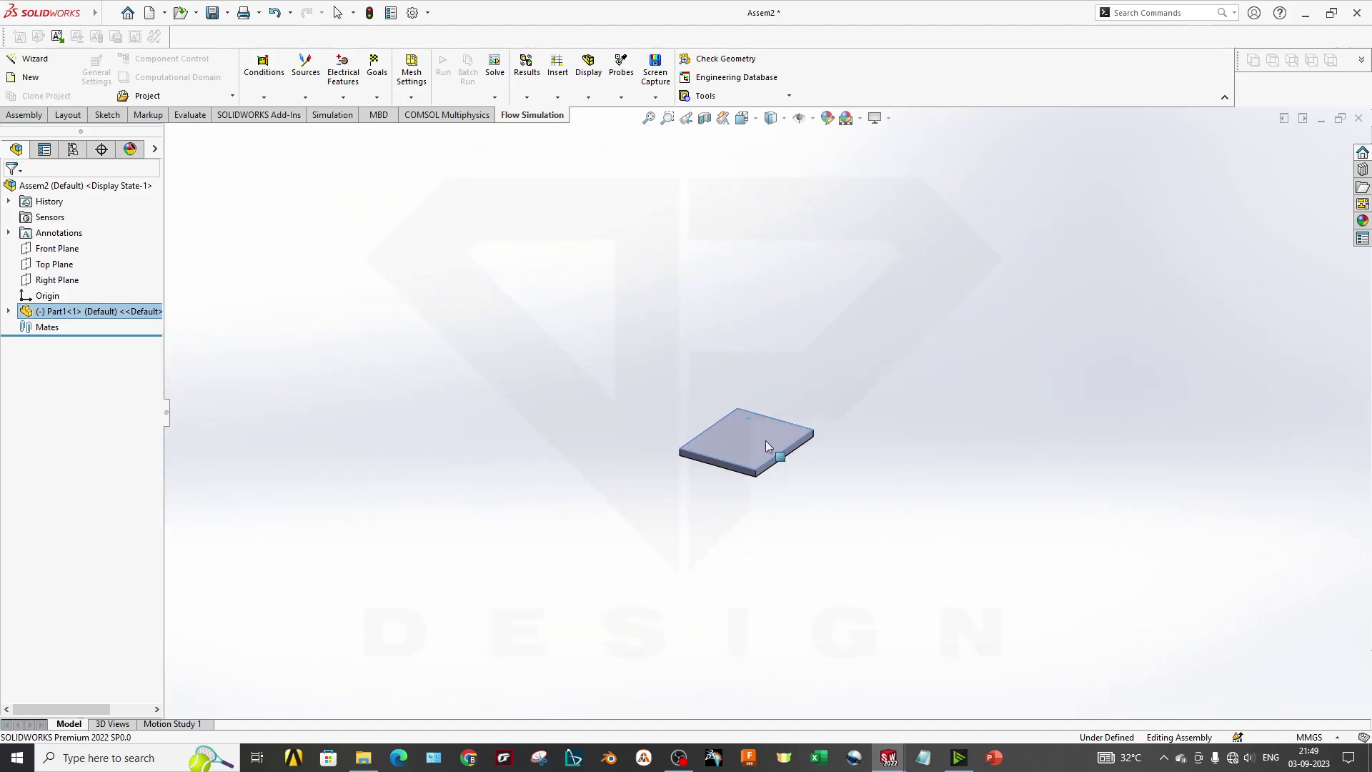
Step: Fix the floating Part1 component in its current position
scroll(742, 433, "up", 5)
right_click(750, 442)
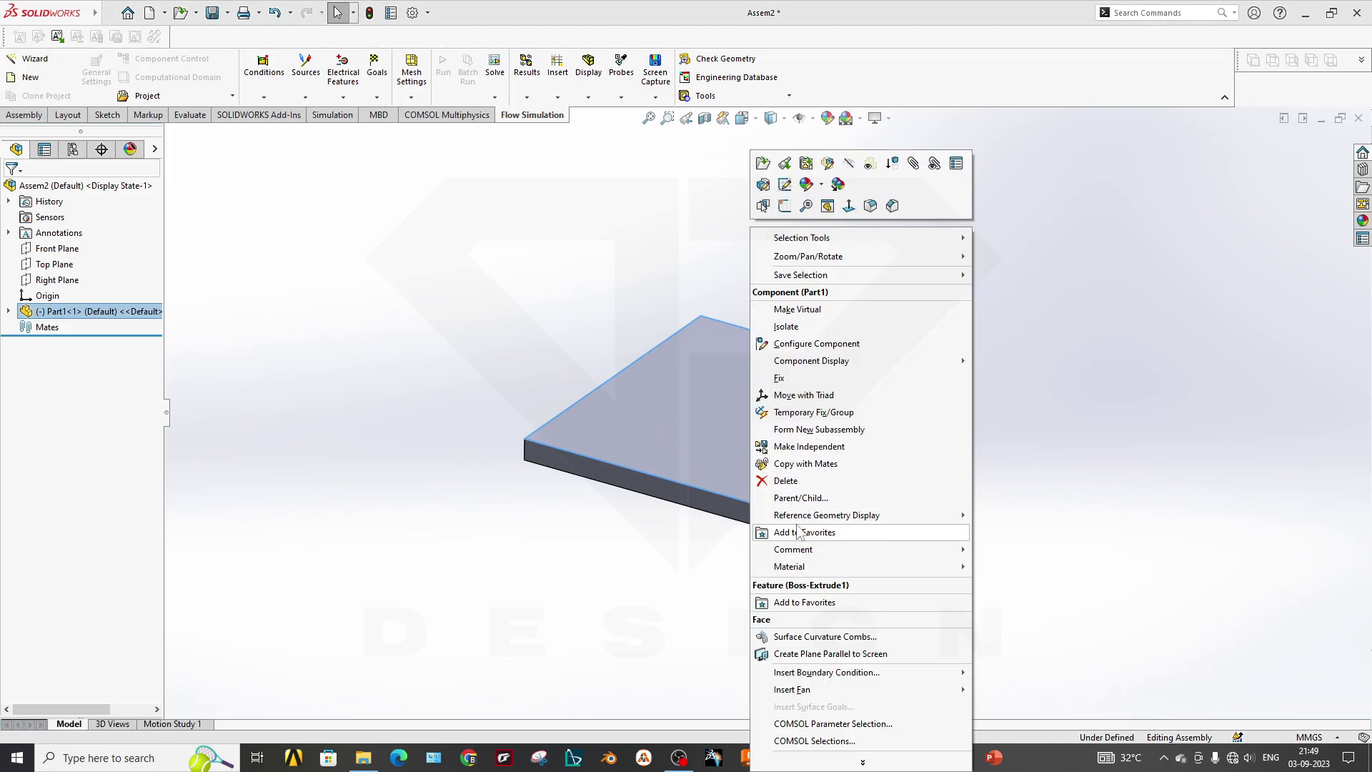
left_click(803, 386)
scroll(815, 437, "up", 3)
key("f")
left_click(820, 633)
scroll(832, 614, "down", 2)
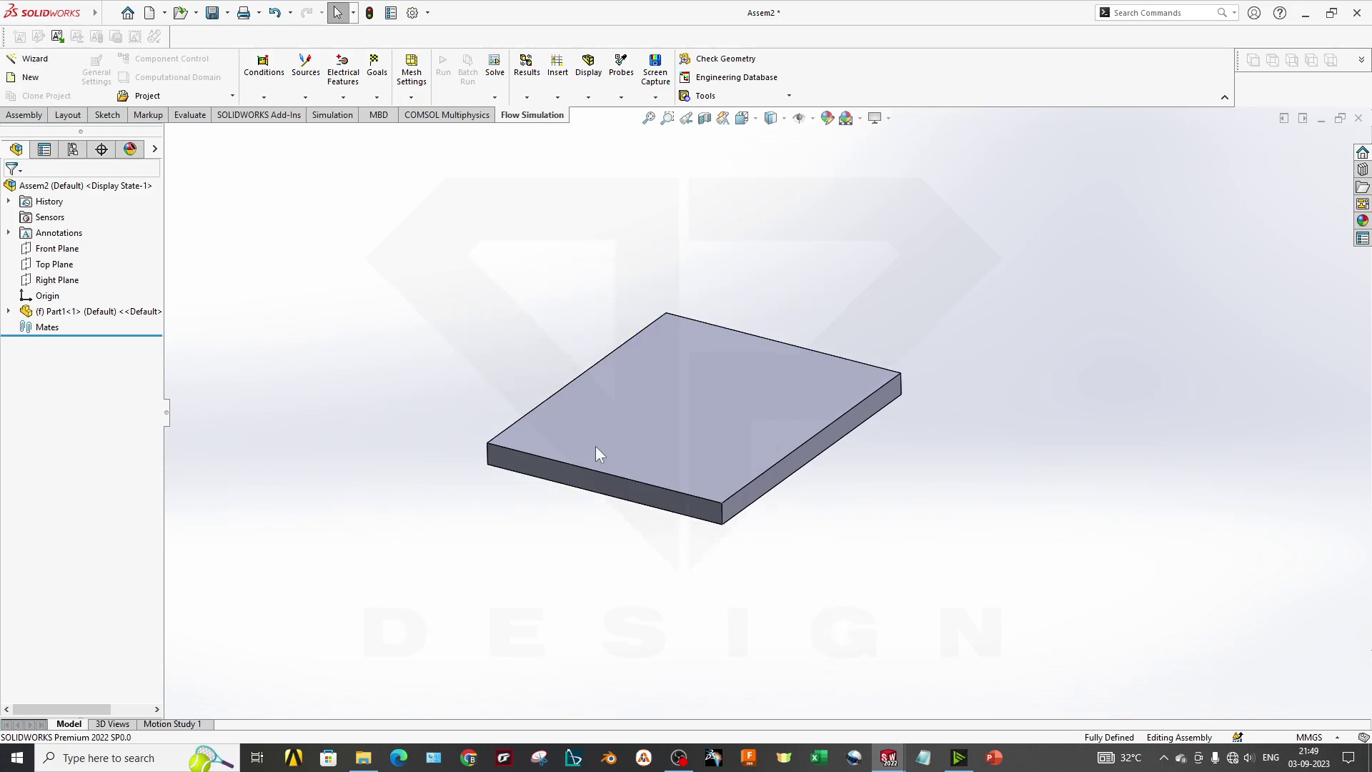
Step: Add a second instance of Part1 by copying the fixed plate and placing the copy behind it
scroll(598, 450, "up", 1)
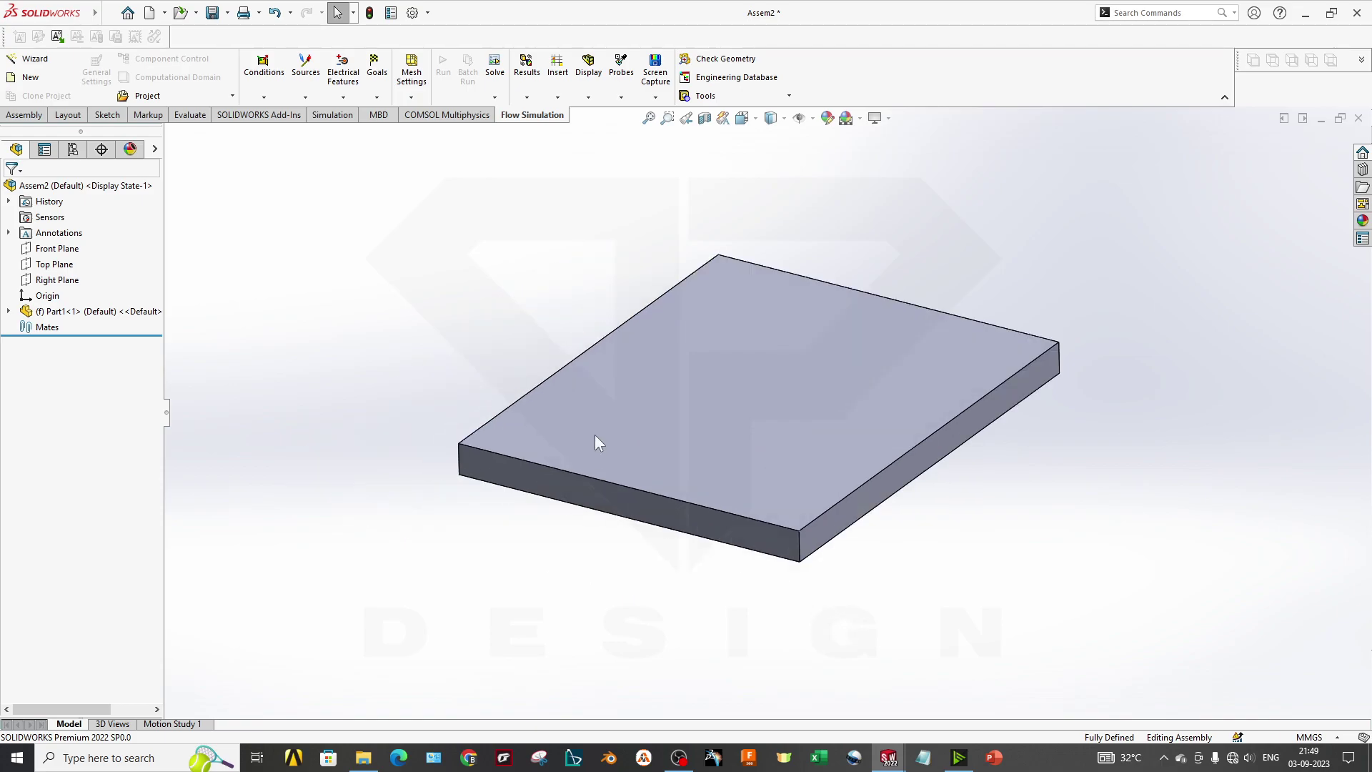
scroll(596, 434, "up", 1)
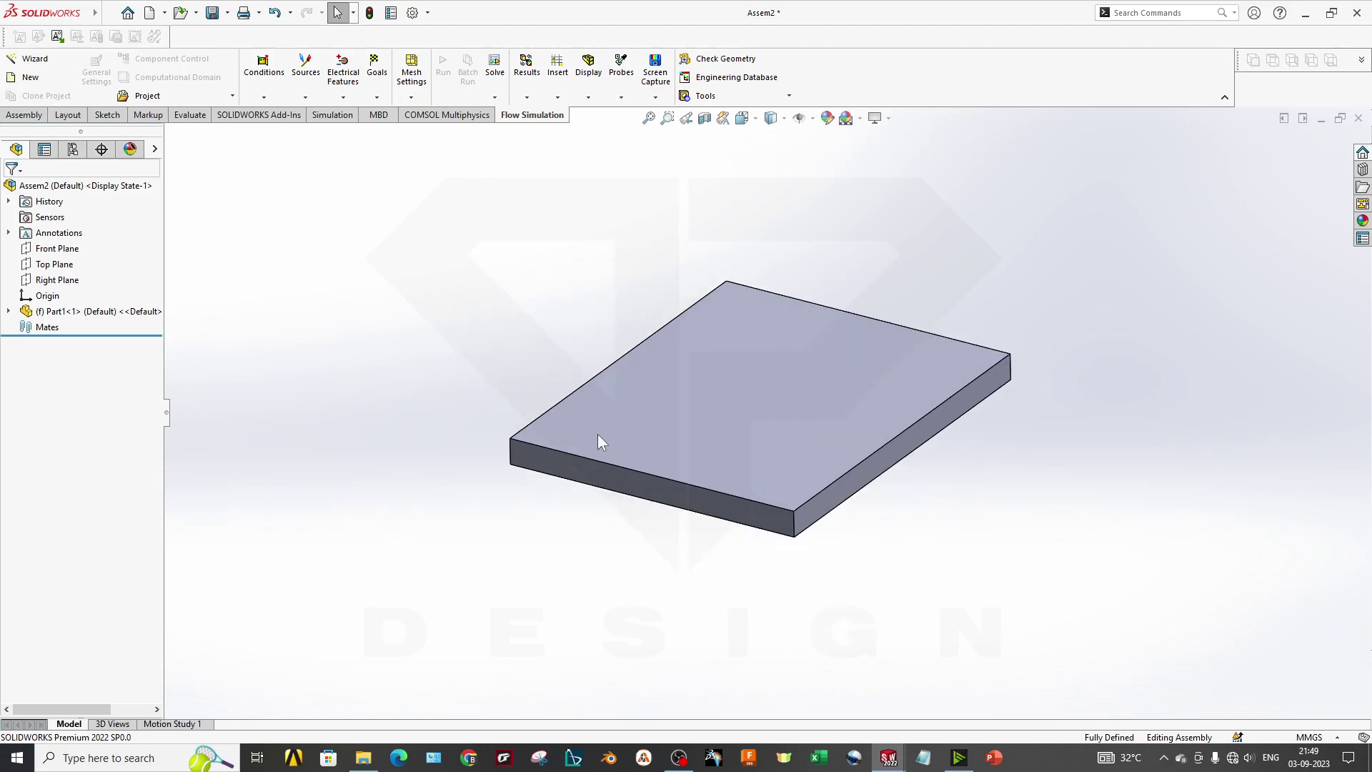
middle_click_drag(820, 453, 750, 490, "ctrl")
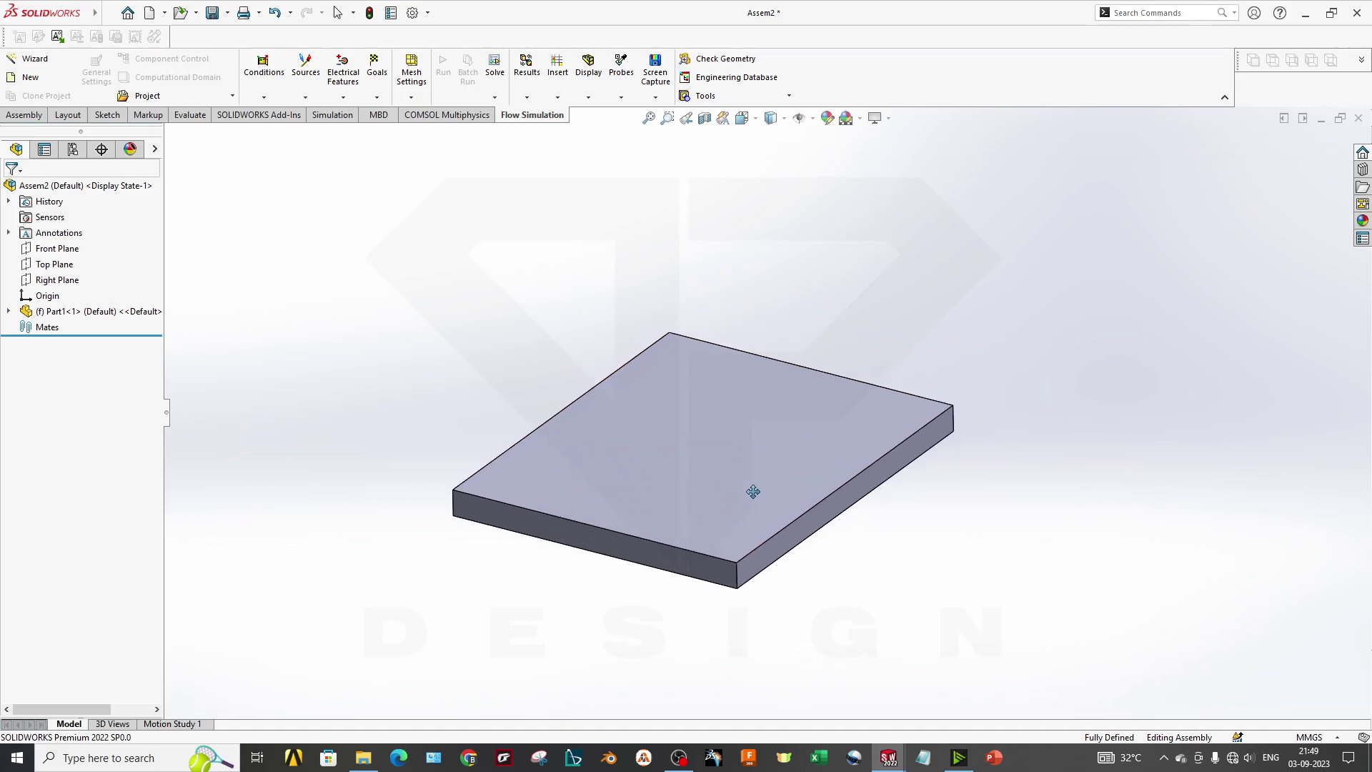
left_click(620, 469)
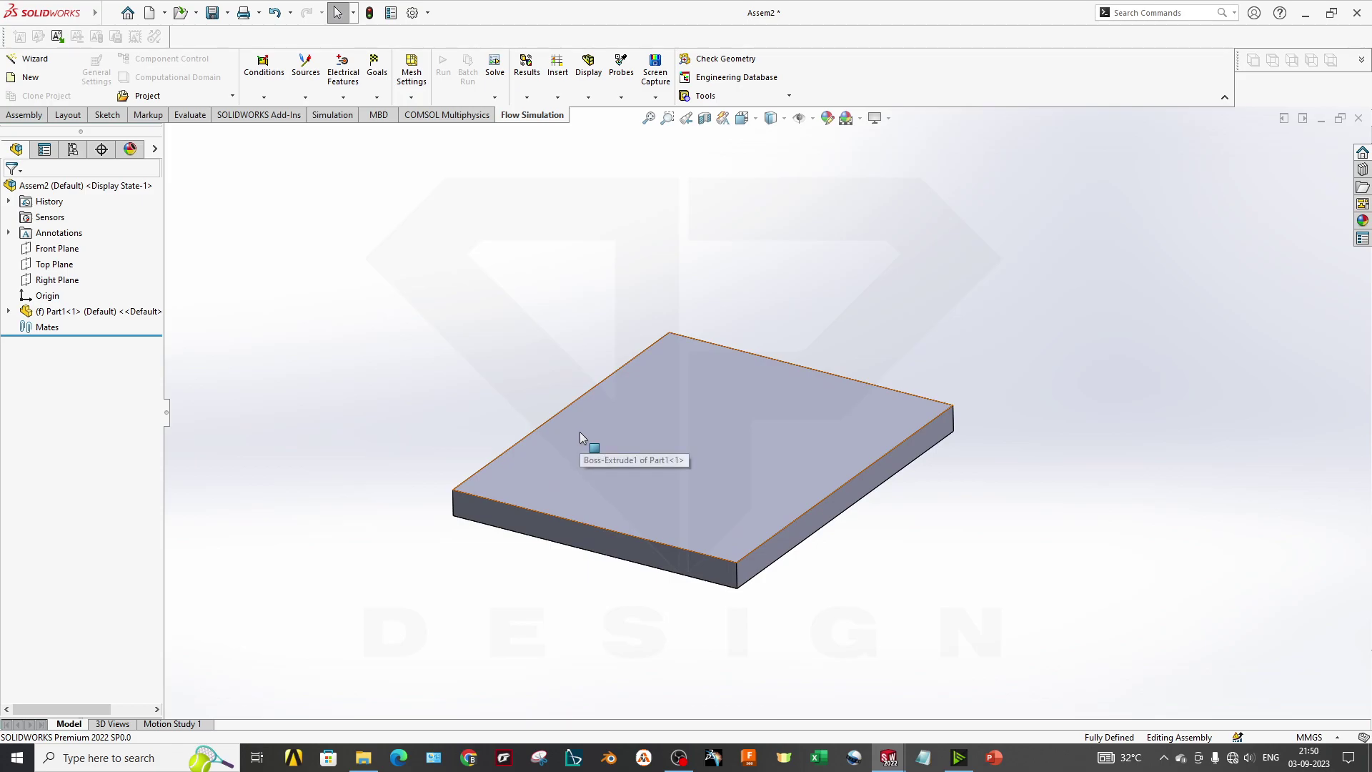
left_click_drag(602, 474, 1081, 246, "ctrl")
left_click(1066, 434)
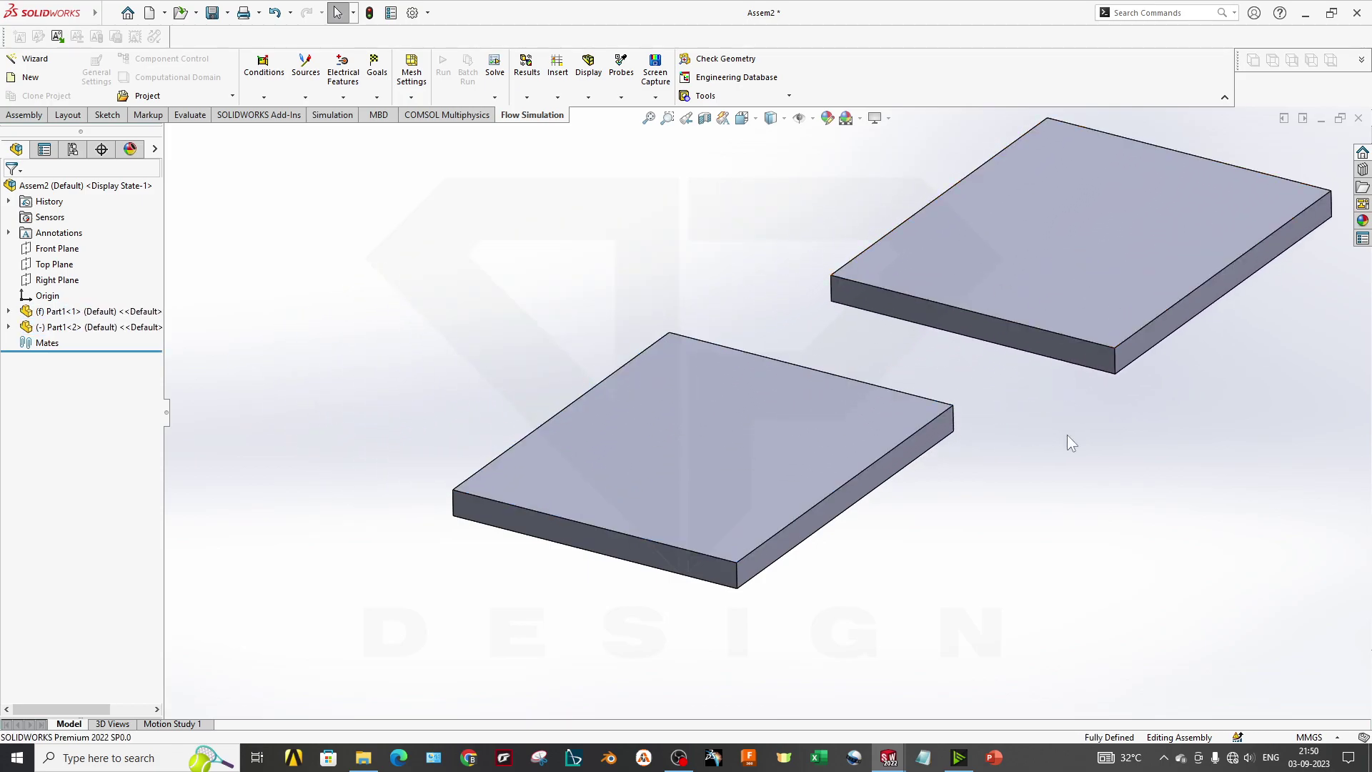
scroll(1022, 400, "up", 3)
middle_click_drag(974, 370, 819, 360)
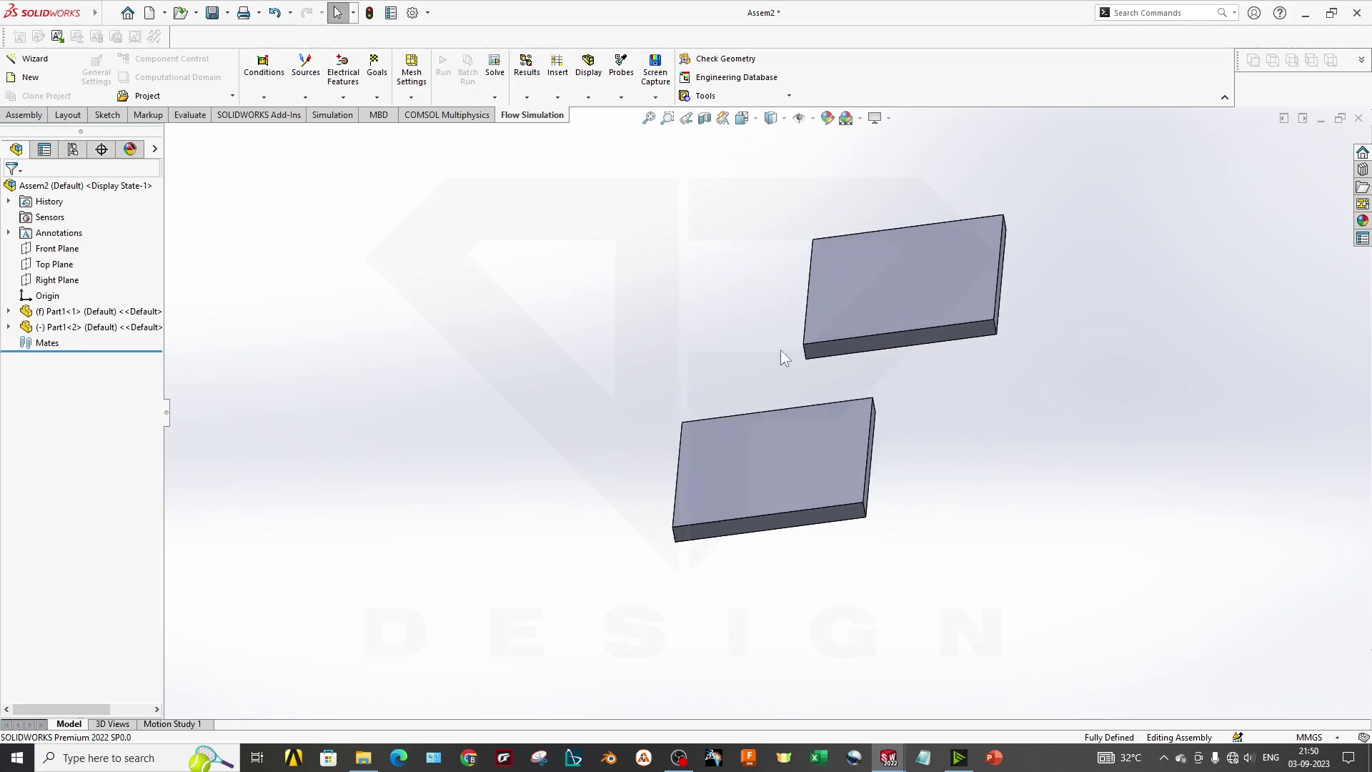
Step: Move the floating second plate beside the fixed plate, leaving a gap between their facing ends
left_click(153, 329)
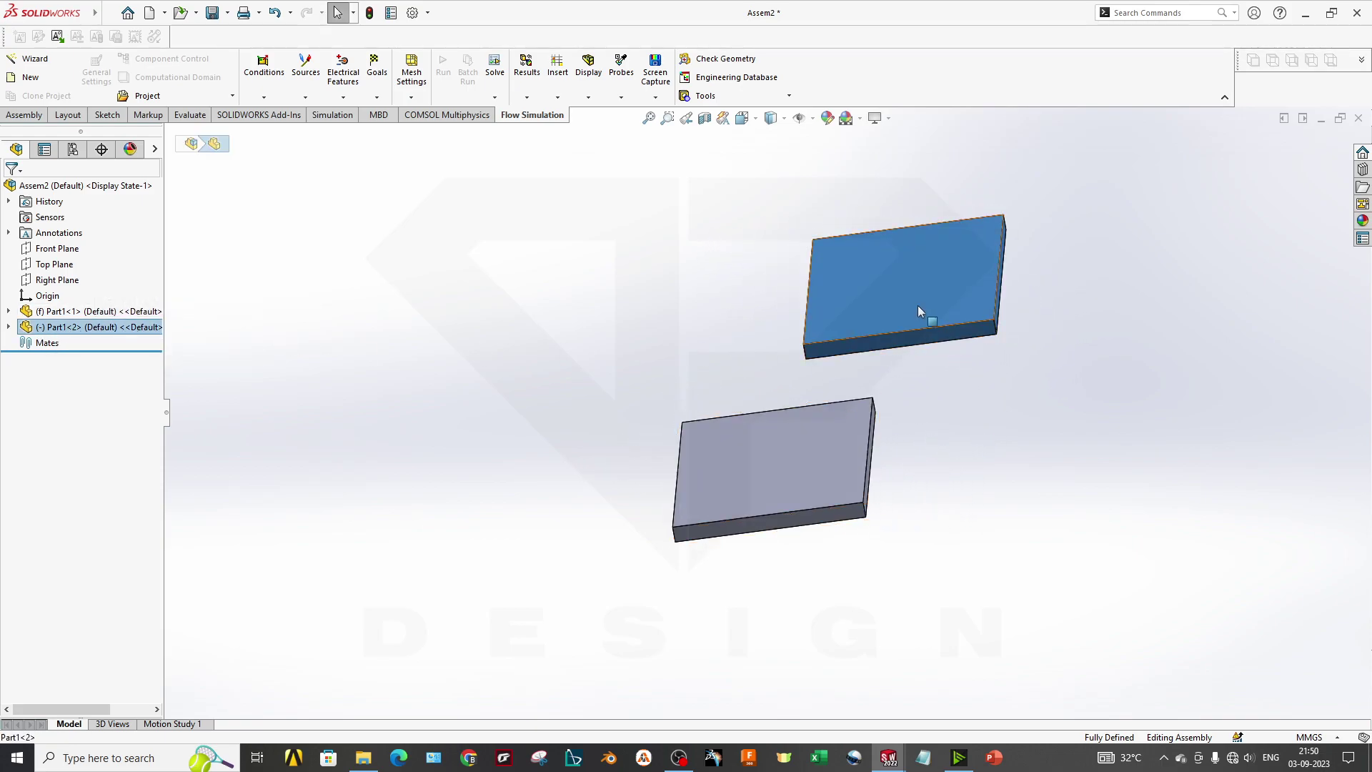
left_click_drag(917, 306, 996, 504)
scroll(928, 557, "up", 2)
middle_click_drag(869, 535, 857, 494)
left_click(886, 429)
left_click(777, 391)
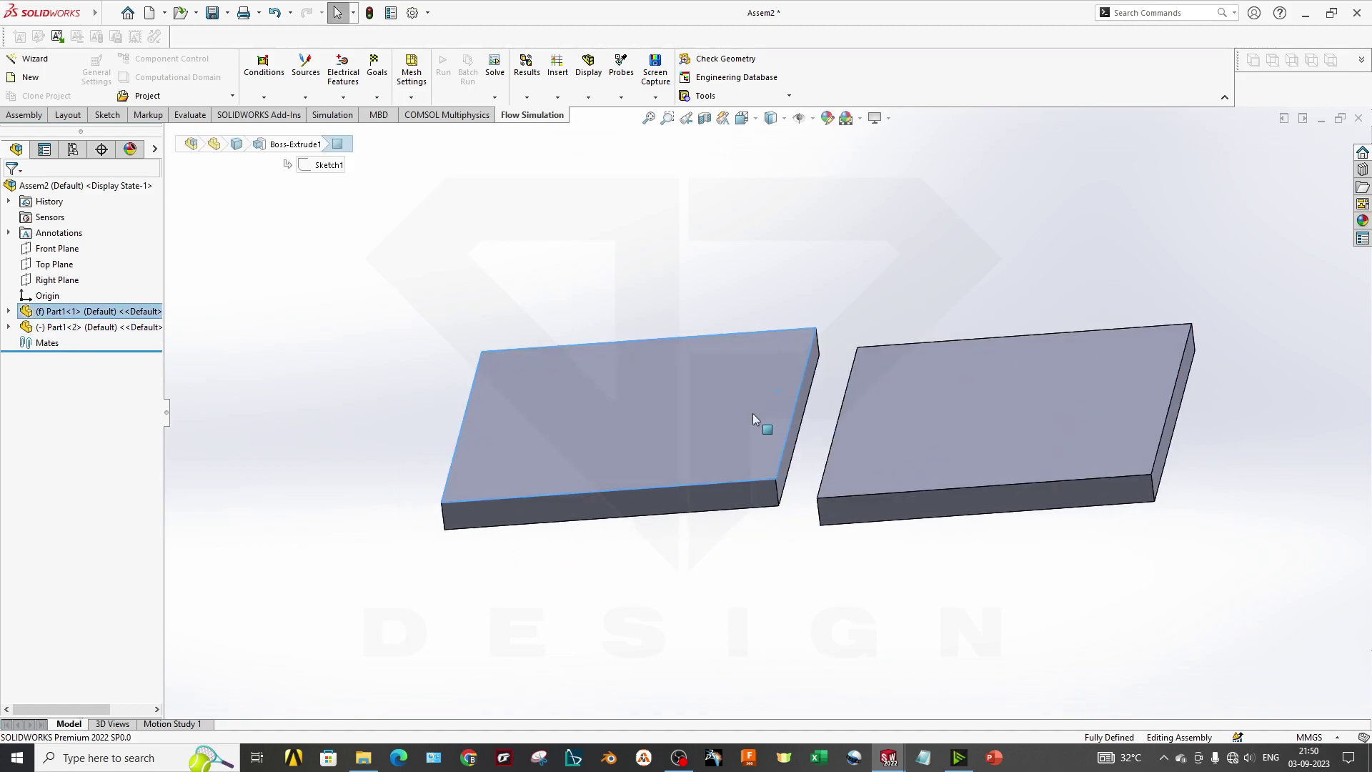
left_click(880, 400)
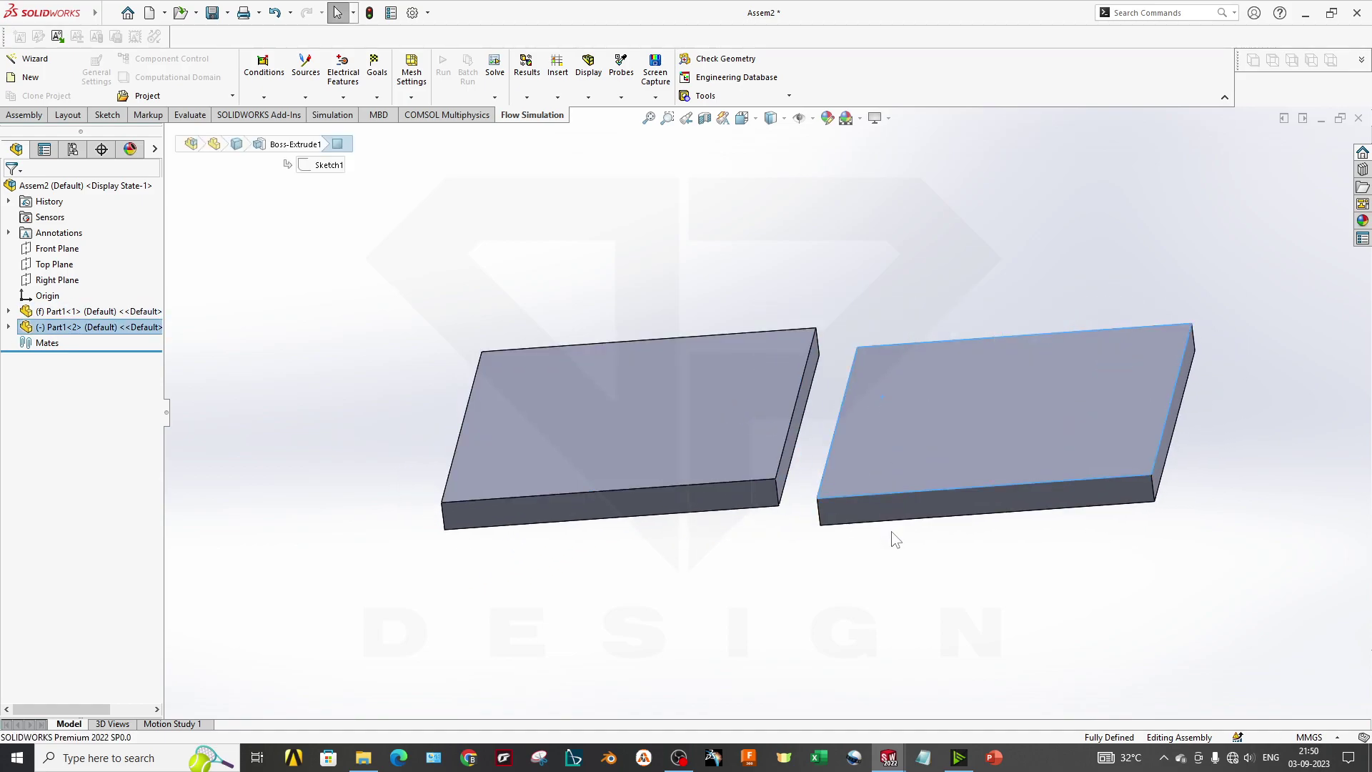
left_click(901, 564)
Step: Add a coincident mate between the facing end faces of the fixed plate and the second plate
left_click(28, 116)
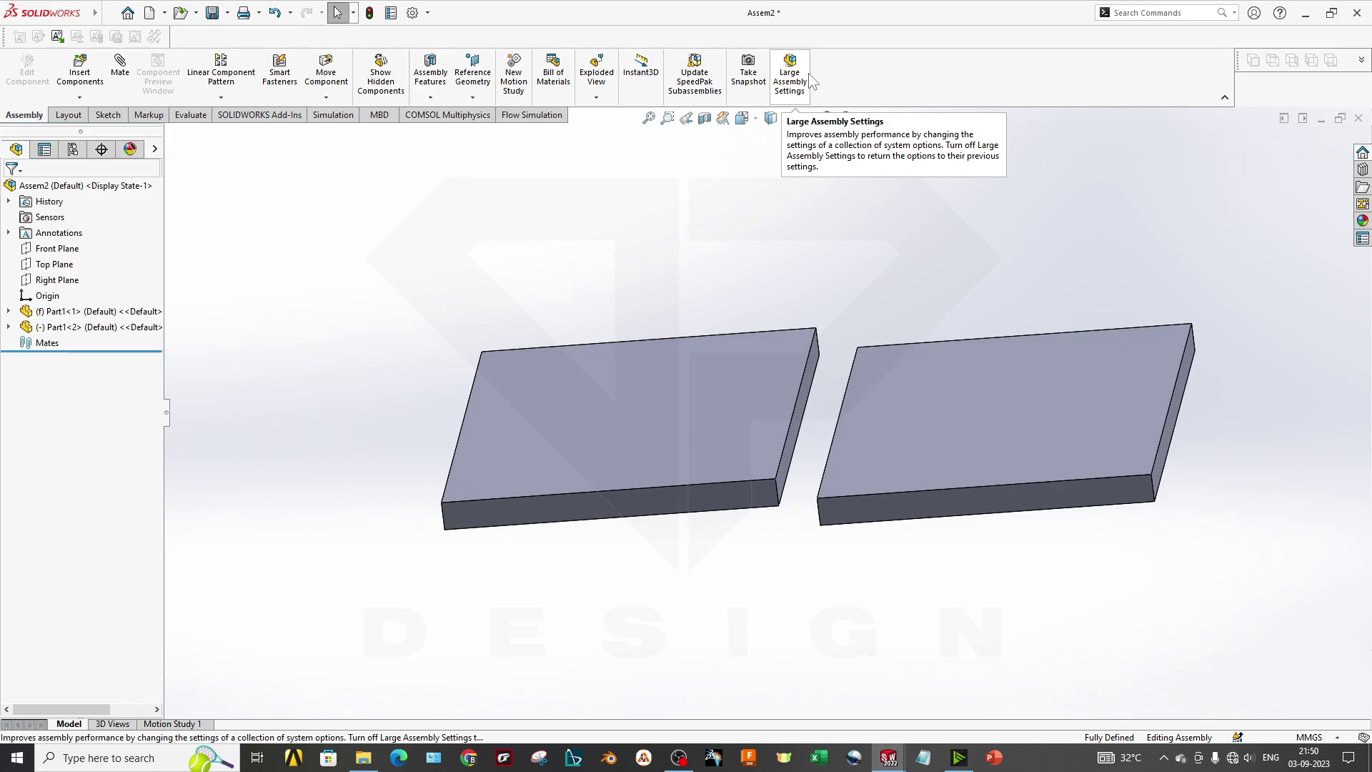
left_click(123, 80)
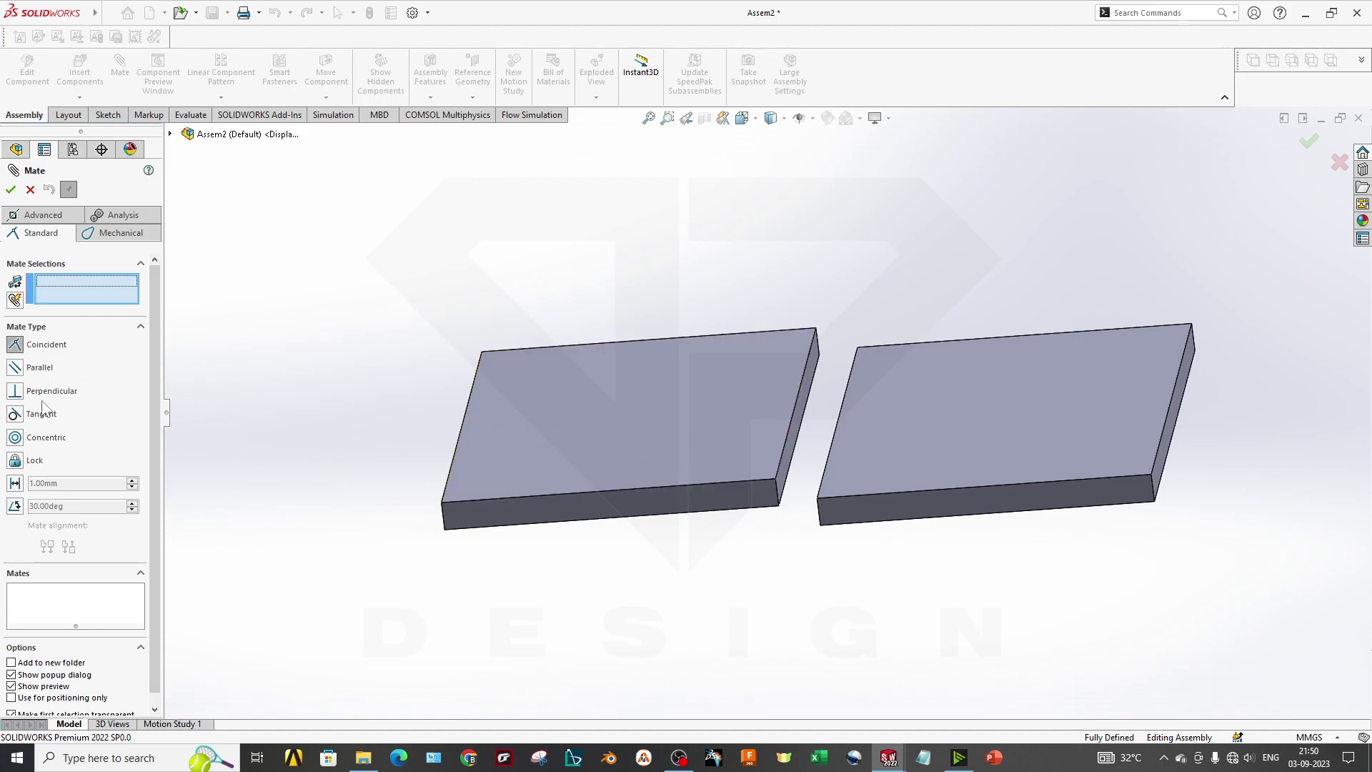
scroll(713, 410, "down", 5)
left_click(873, 424)
middle_click_drag(873, 424, 942, 556)
left_click(961, 576)
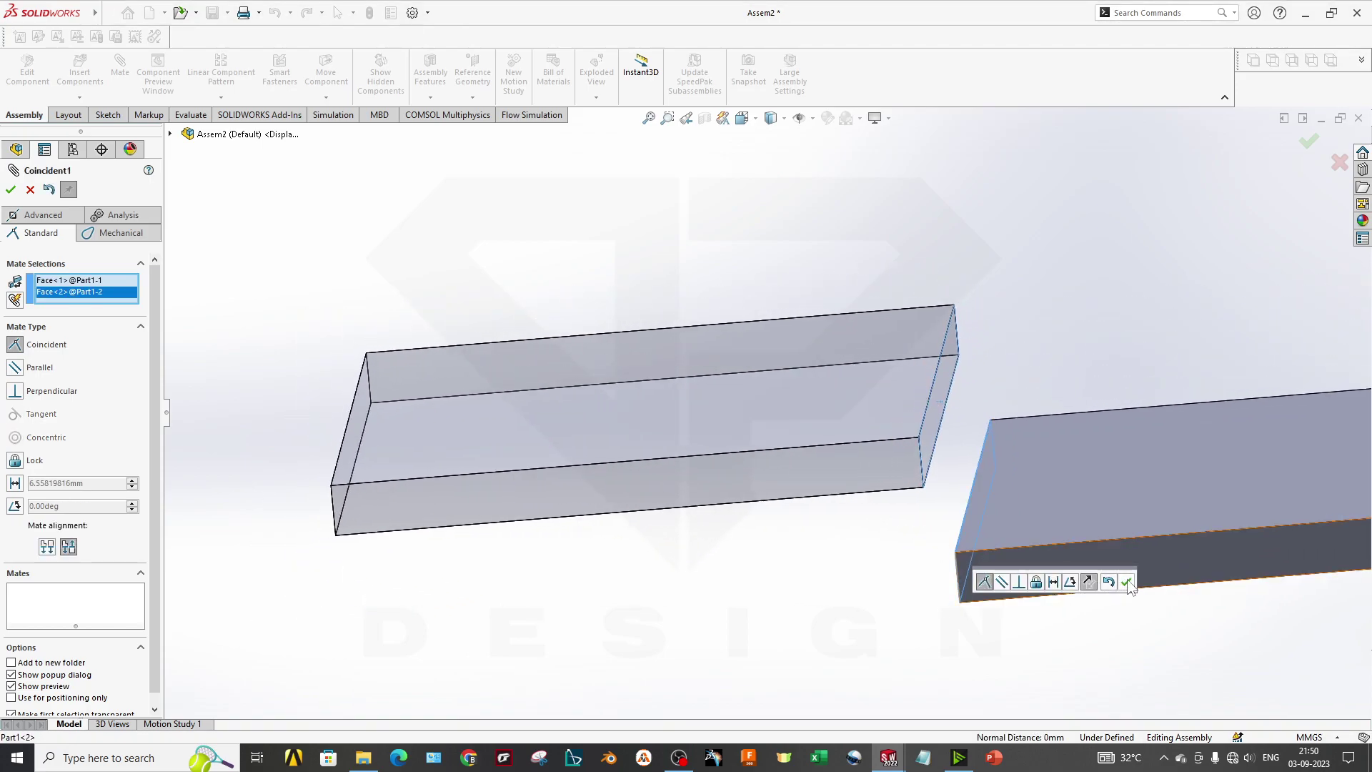
left_click(1126, 582)
Step: Add a coincident mate between the top faces of the two plates
middle_click_drag(998, 514, 910, 459)
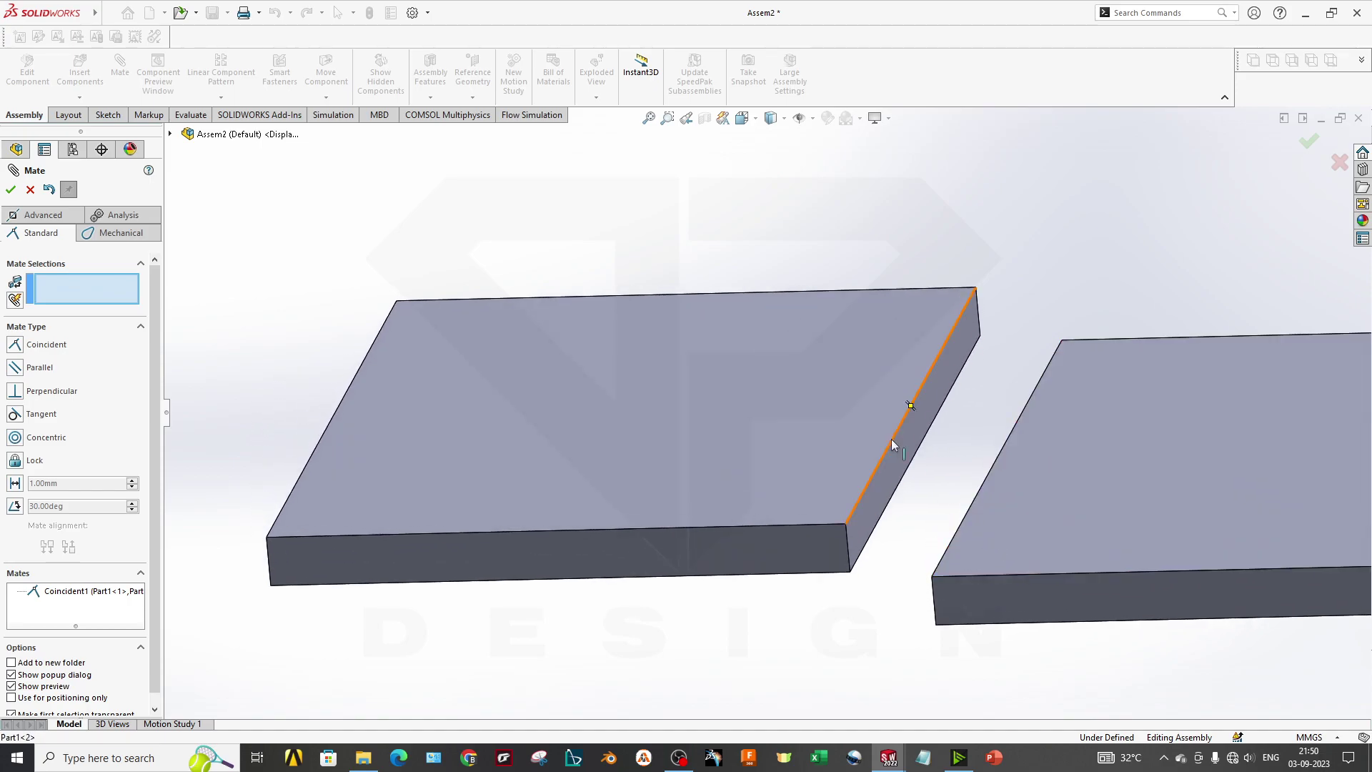
left_click(910, 459)
left_click(1069, 457)
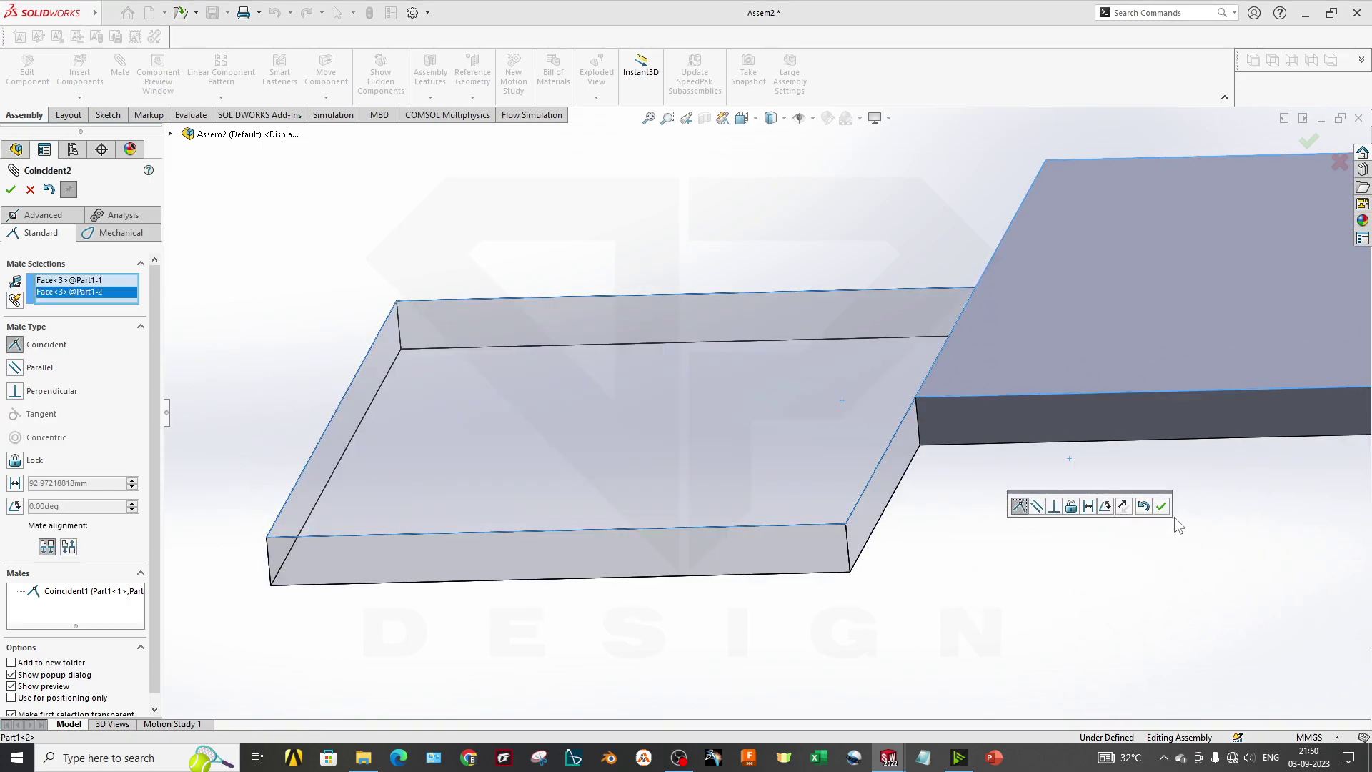
left_click(1166, 504)
Step: Add a coincident mate between the front faces of the two plates and finish mating
left_click(1006, 431)
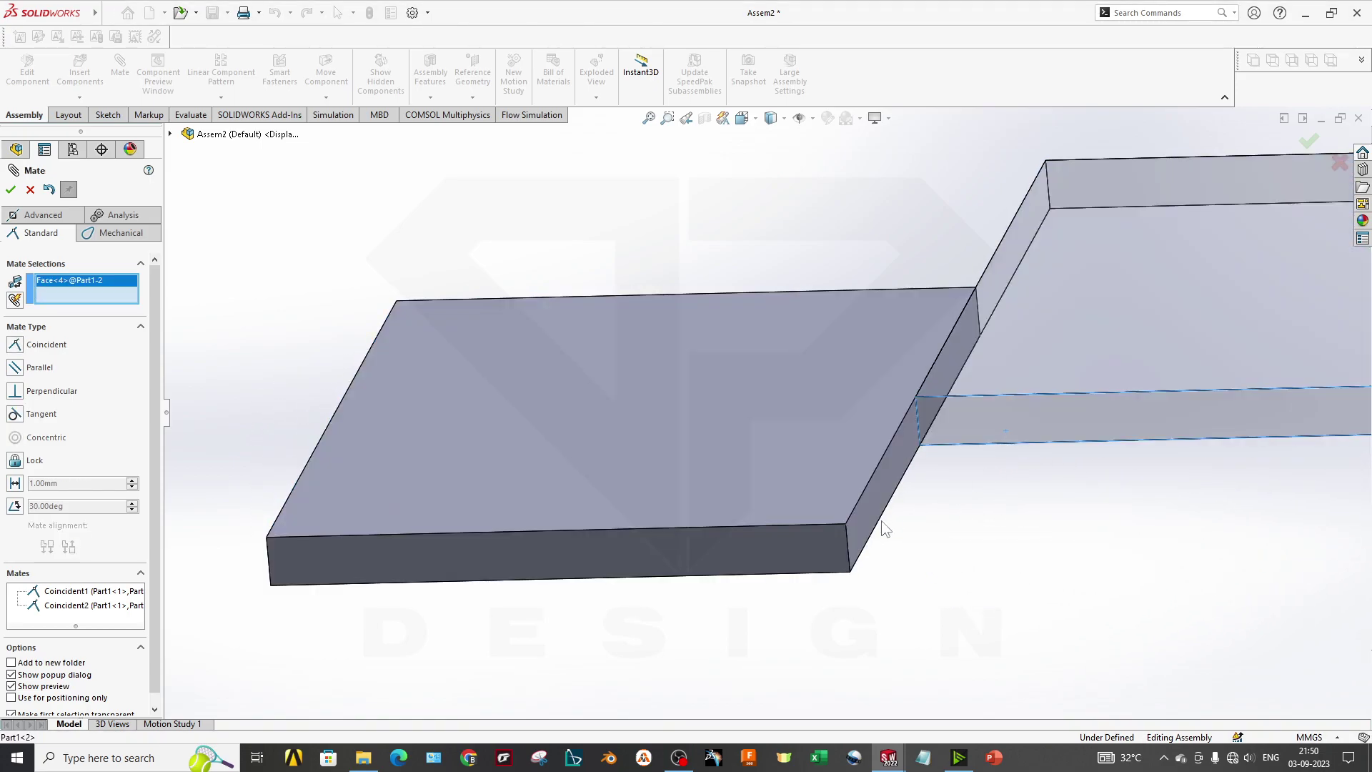
left_click(798, 542)
left_click(956, 566)
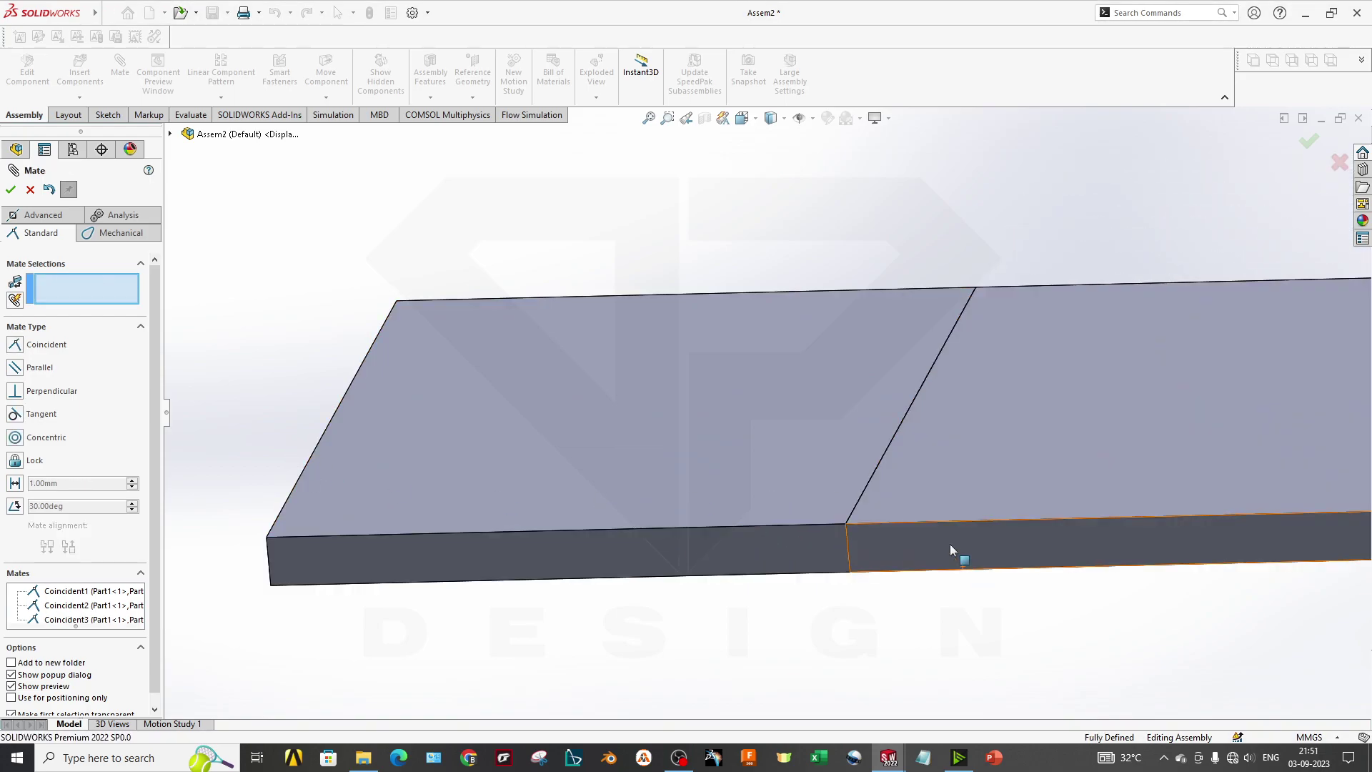
scroll(815, 460, "up", 3)
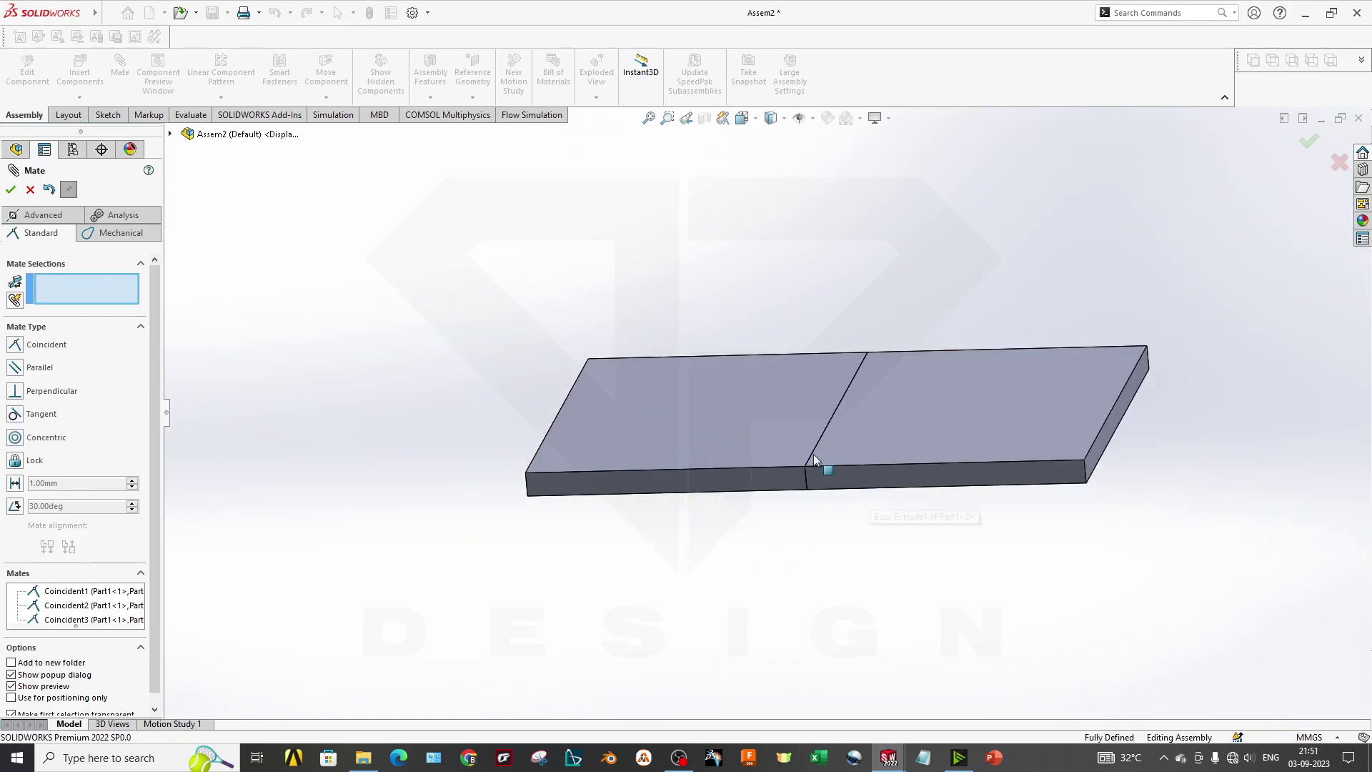
left_click(10, 189)
Step: Expand the assembly's Mates folder and examine which faces the coincident mates connect
left_click(8, 342)
left_click(43, 392)
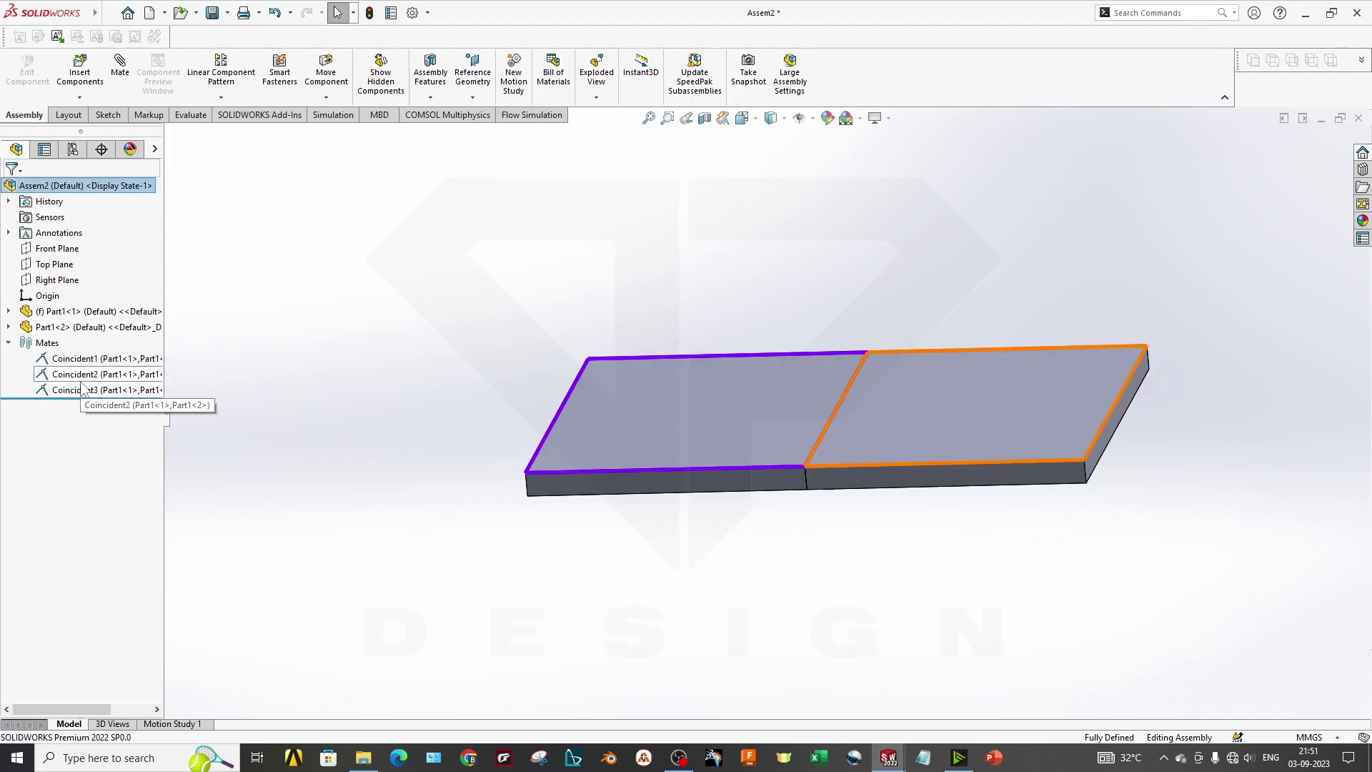
left_click(90, 359)
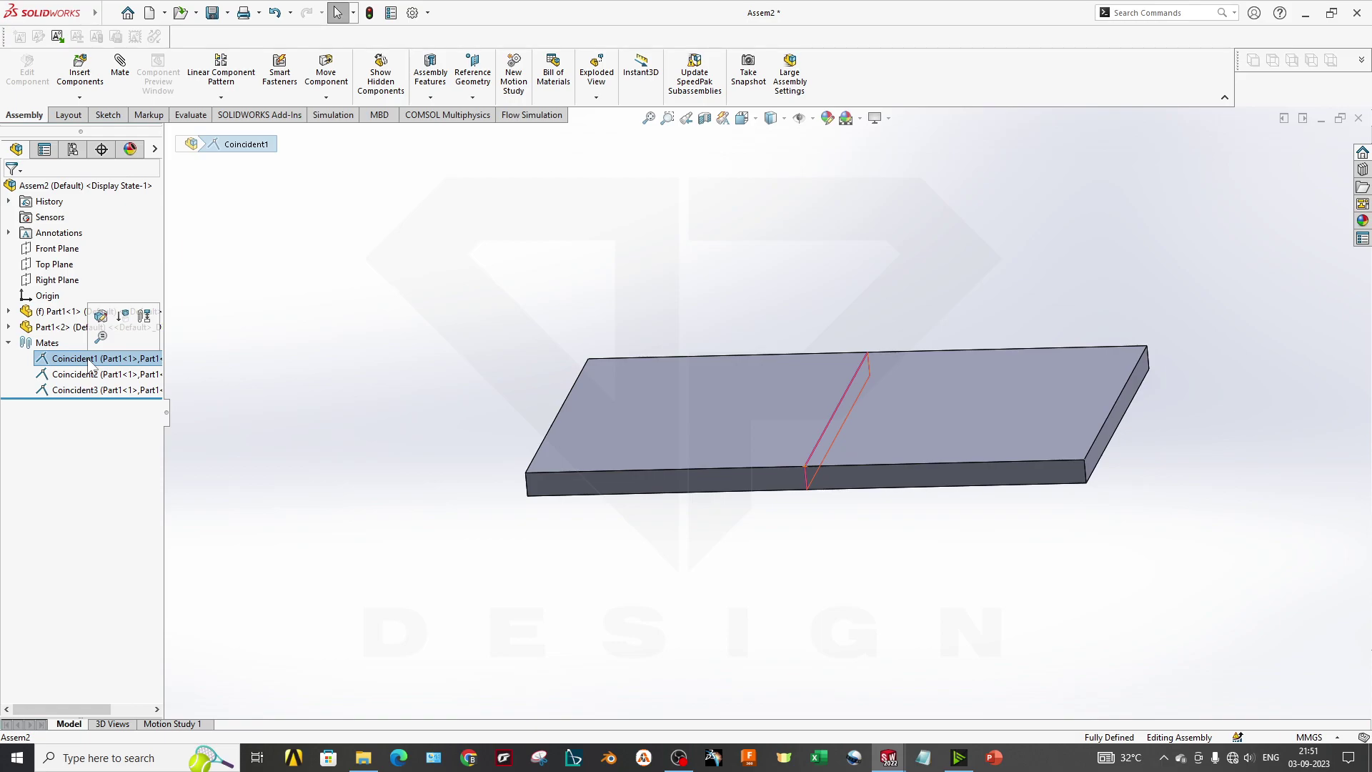
left_click(111, 375)
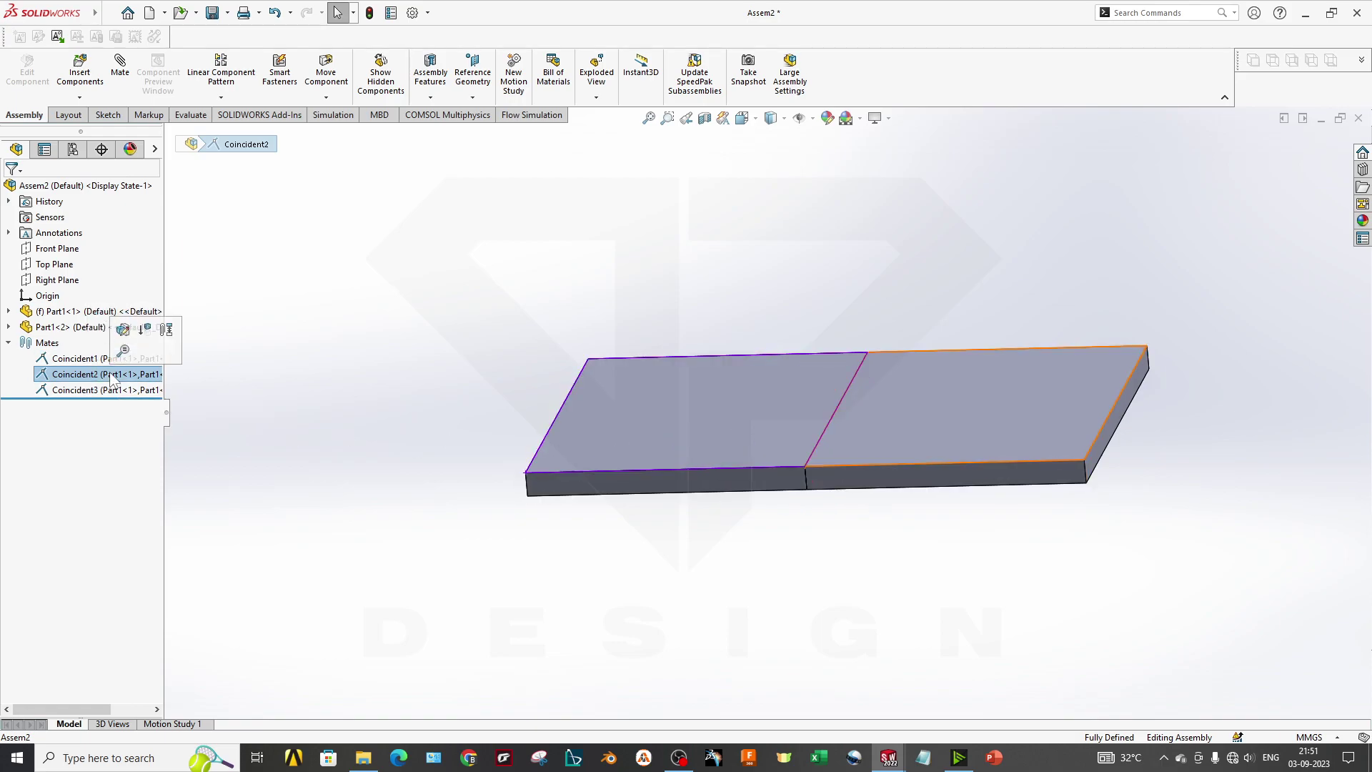
Step: Try to move the mated second plate away from the fixed plate
left_click_drag(1043, 436, 902, 310)
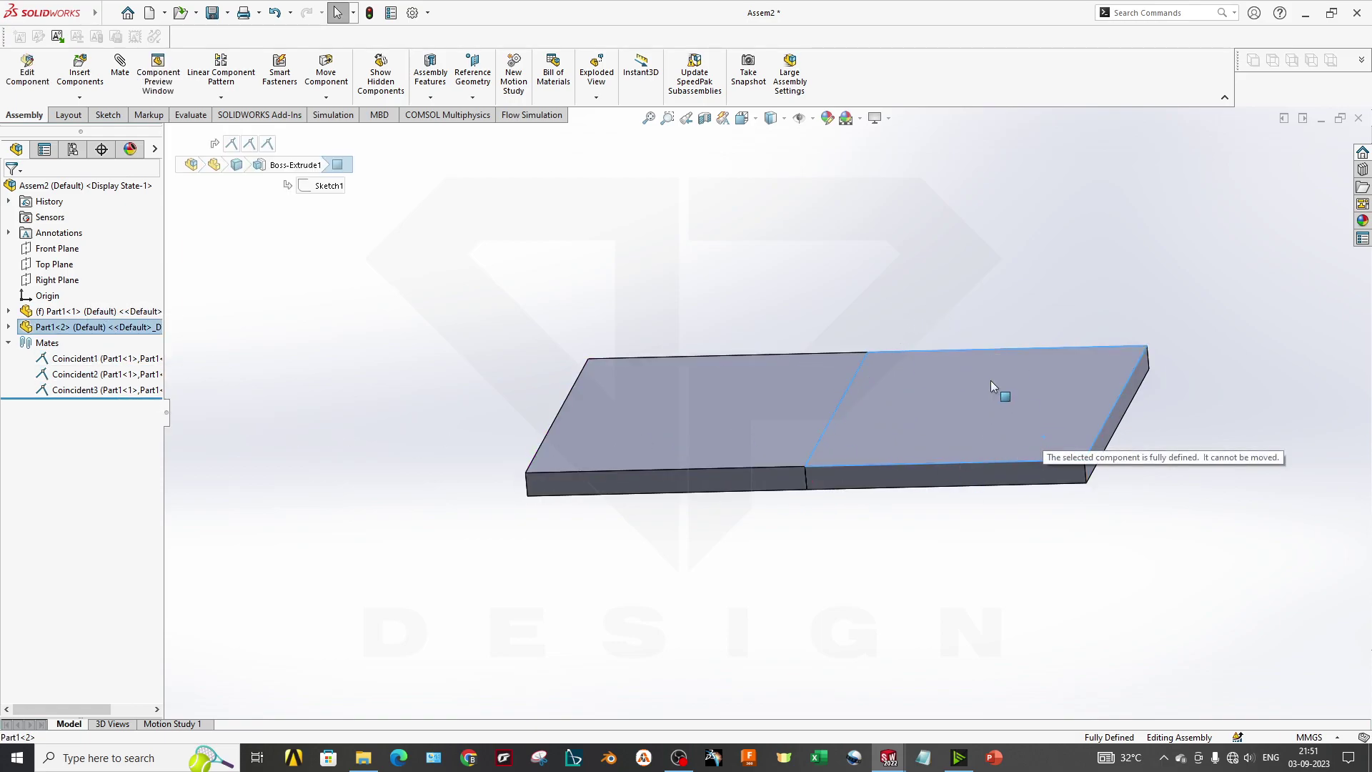
scroll(958, 441, "down", 3)
key("Escape")
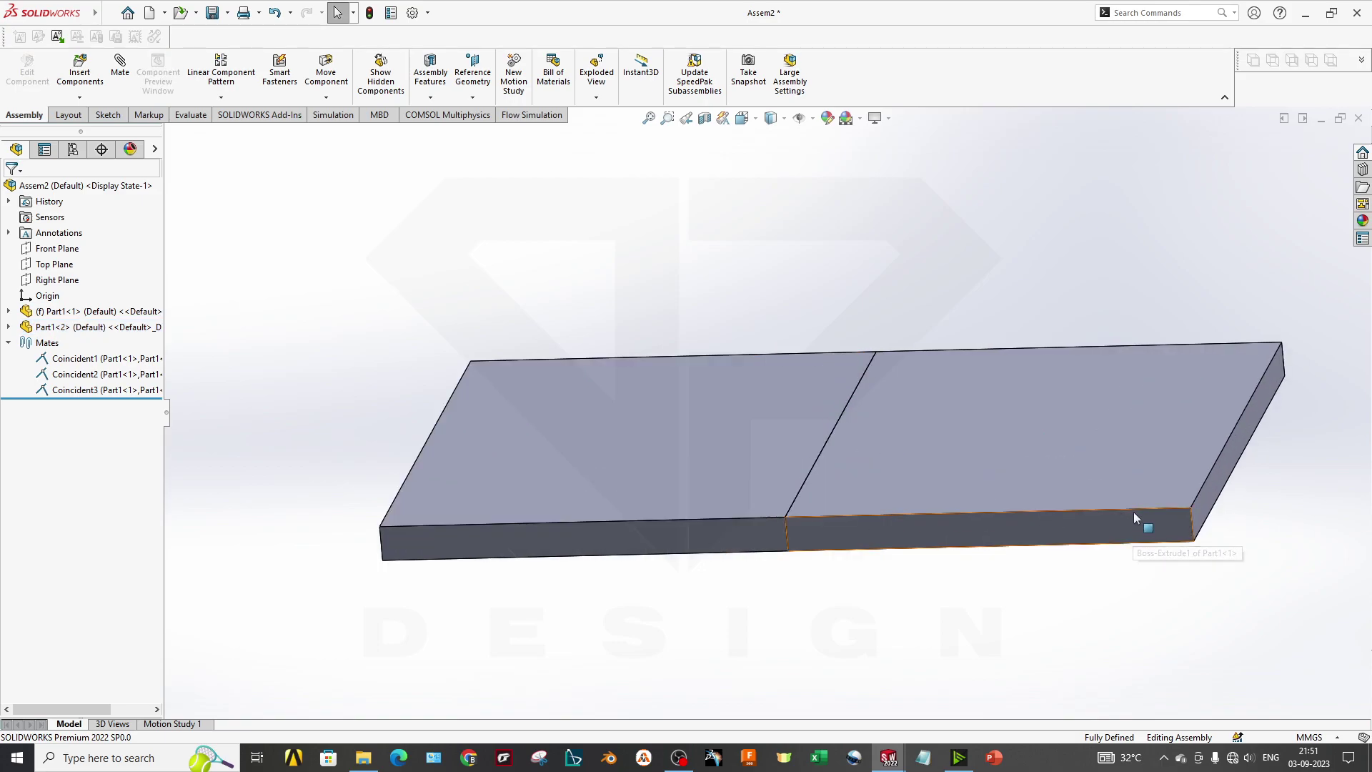
left_click(1119, 449)
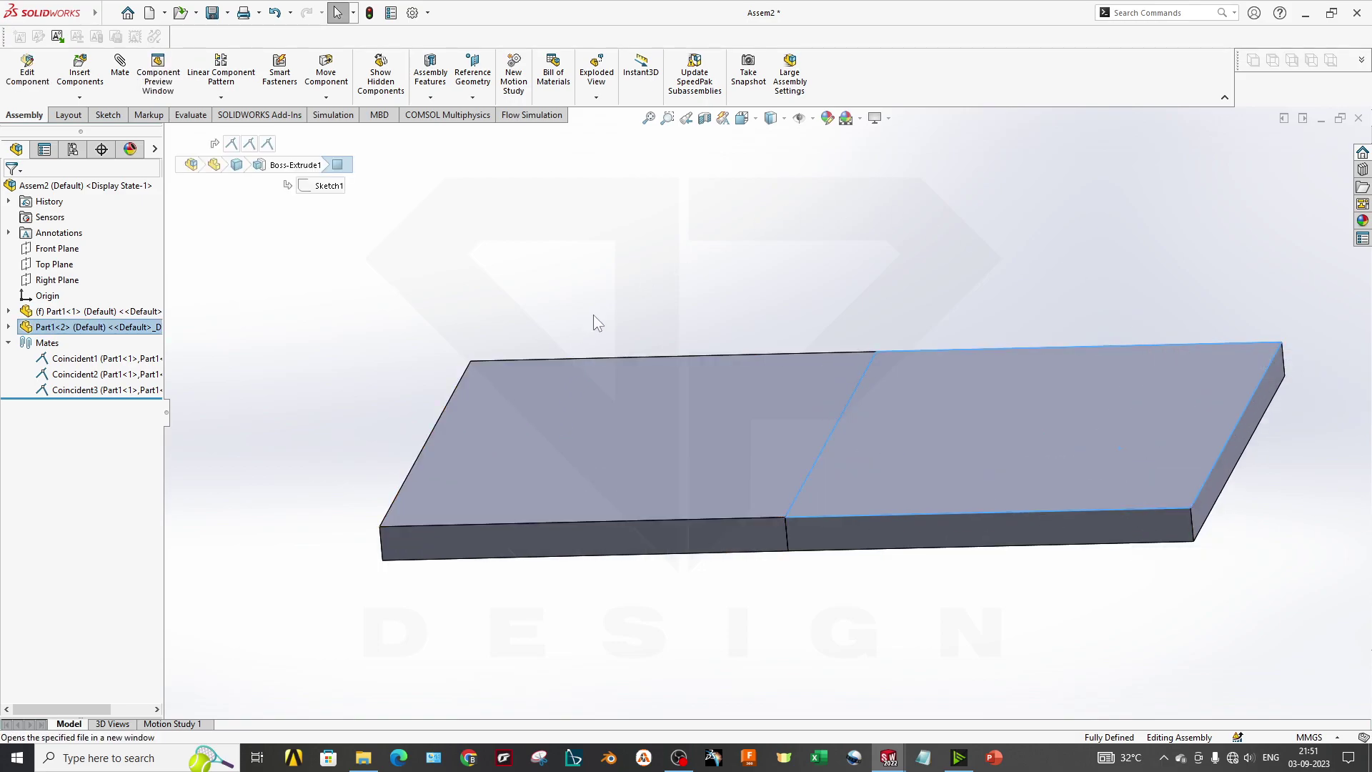
mouse_move(894, 563)
middle_mouse_down()
mouse_move(901, 517)
mouse_move(894, 557)
middle_mouse_up()
left_click(894, 558)
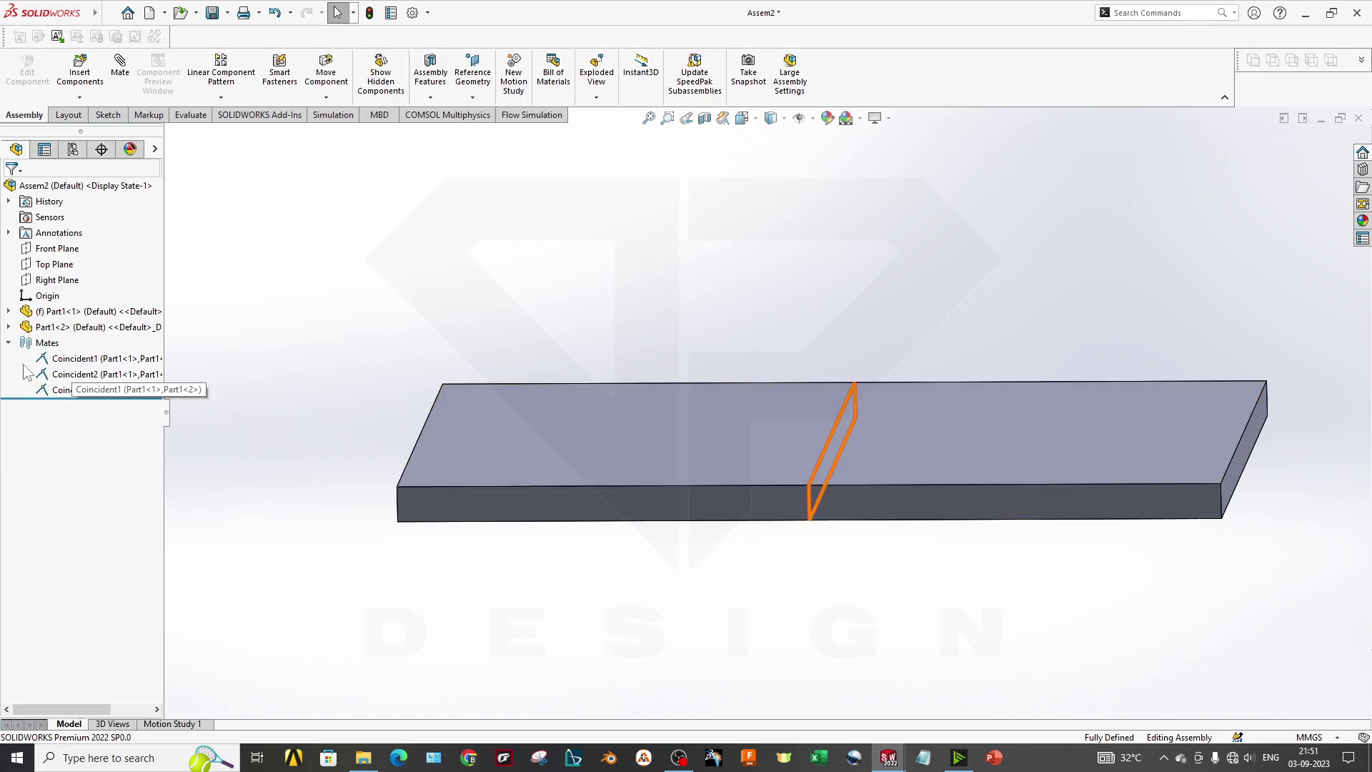
Step: Delete the coincident mates between the plates' top faces and front faces
left_click(117, 398)
right_click(118, 394)
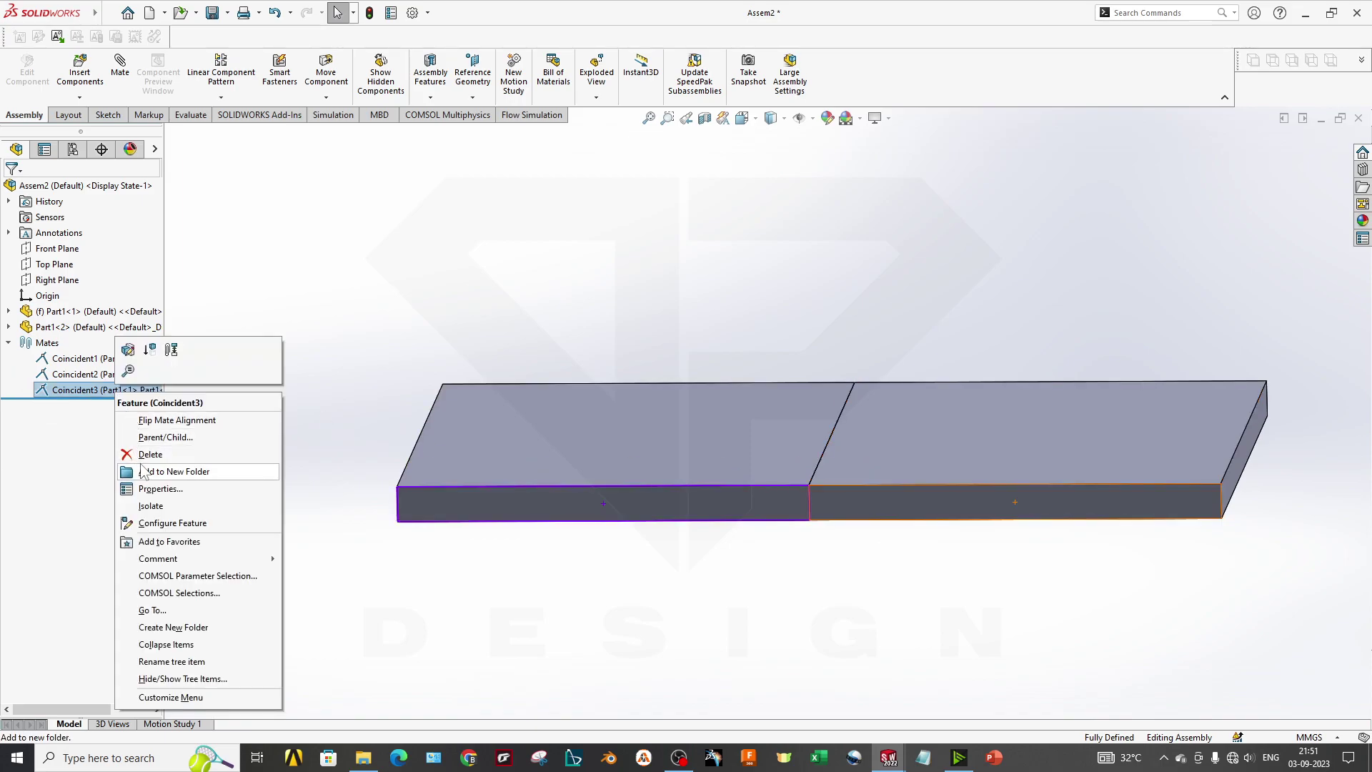
left_click(75, 358)
left_click(75, 390, "shift")
right_click(81, 389)
left_click(118, 429)
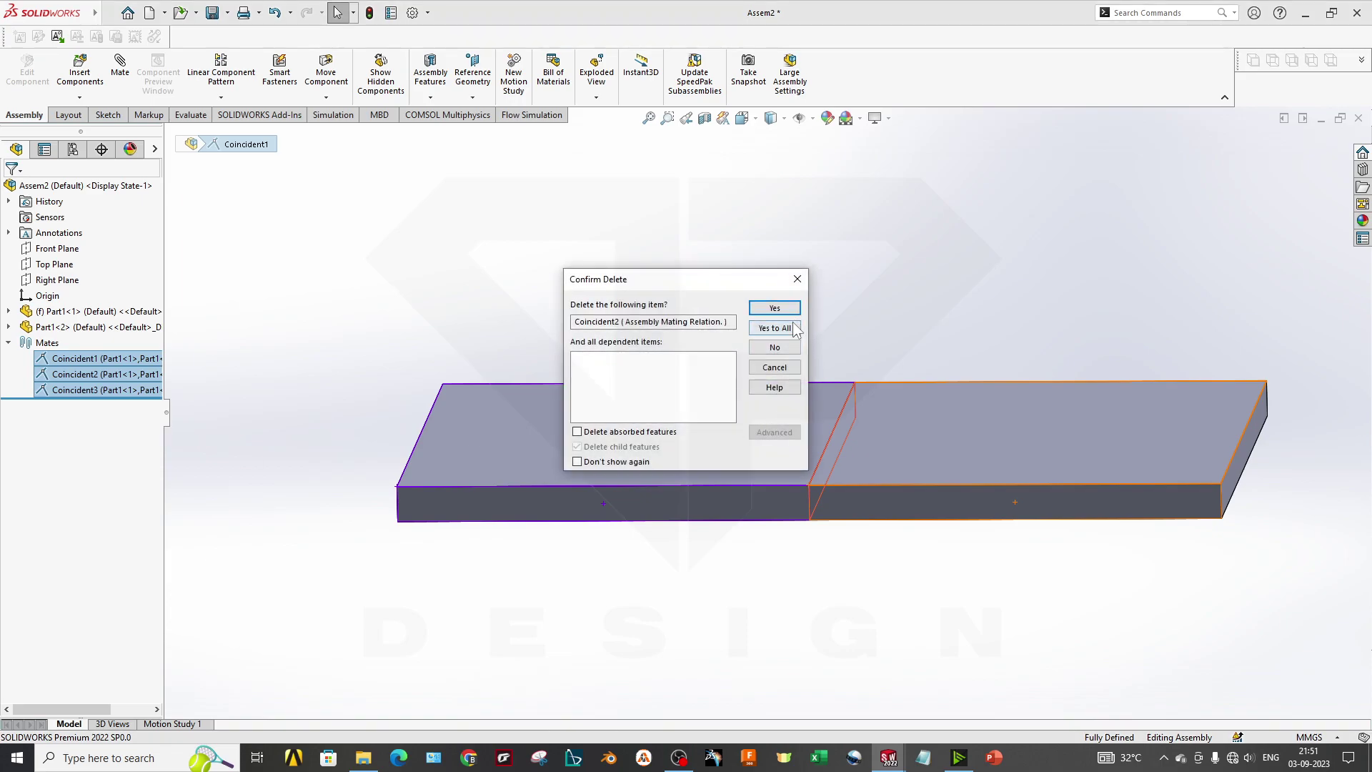
left_click(775, 327)
Step: Pull the second plate away and add a coincident mate between the facing upper edges of the two plates
left_click_drag(802, 413, 996, 453)
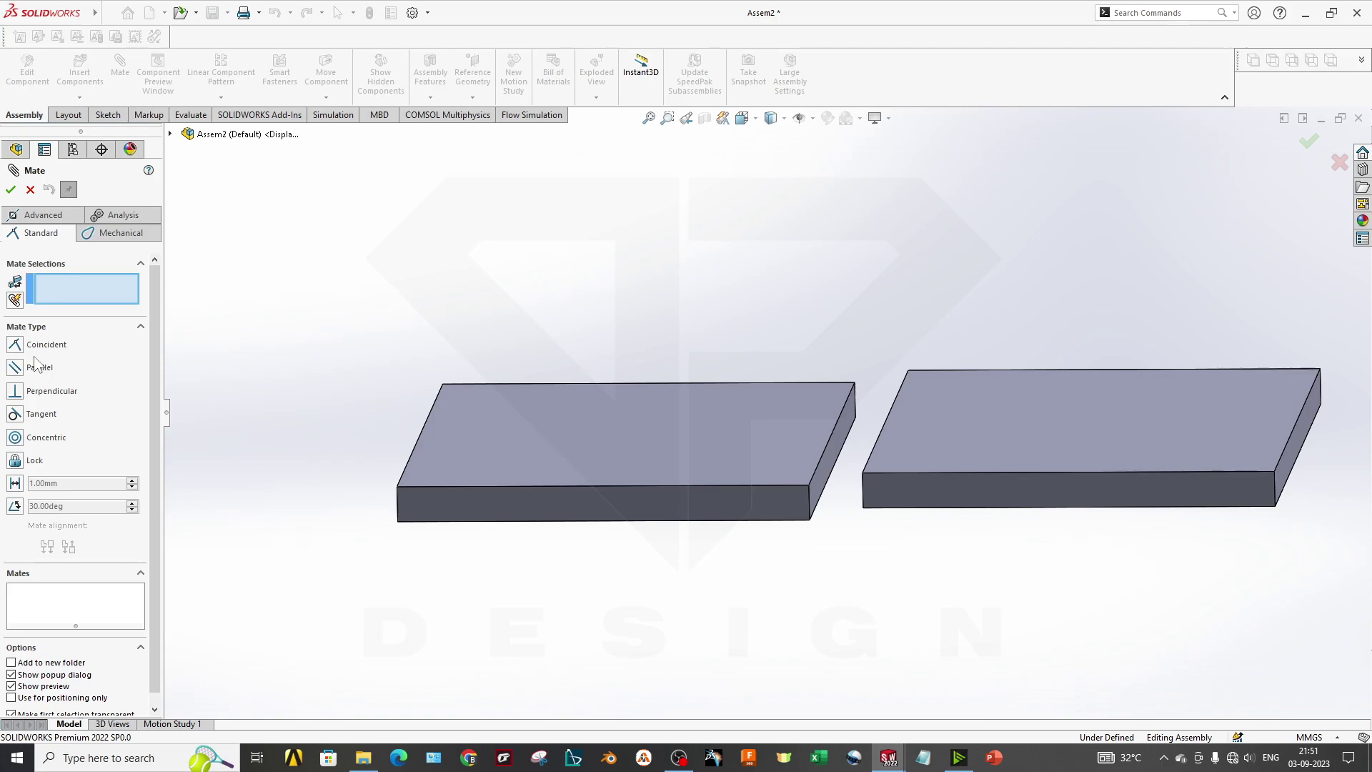
middle_click_drag(391, 438, 871, 493)
left_click(791, 365)
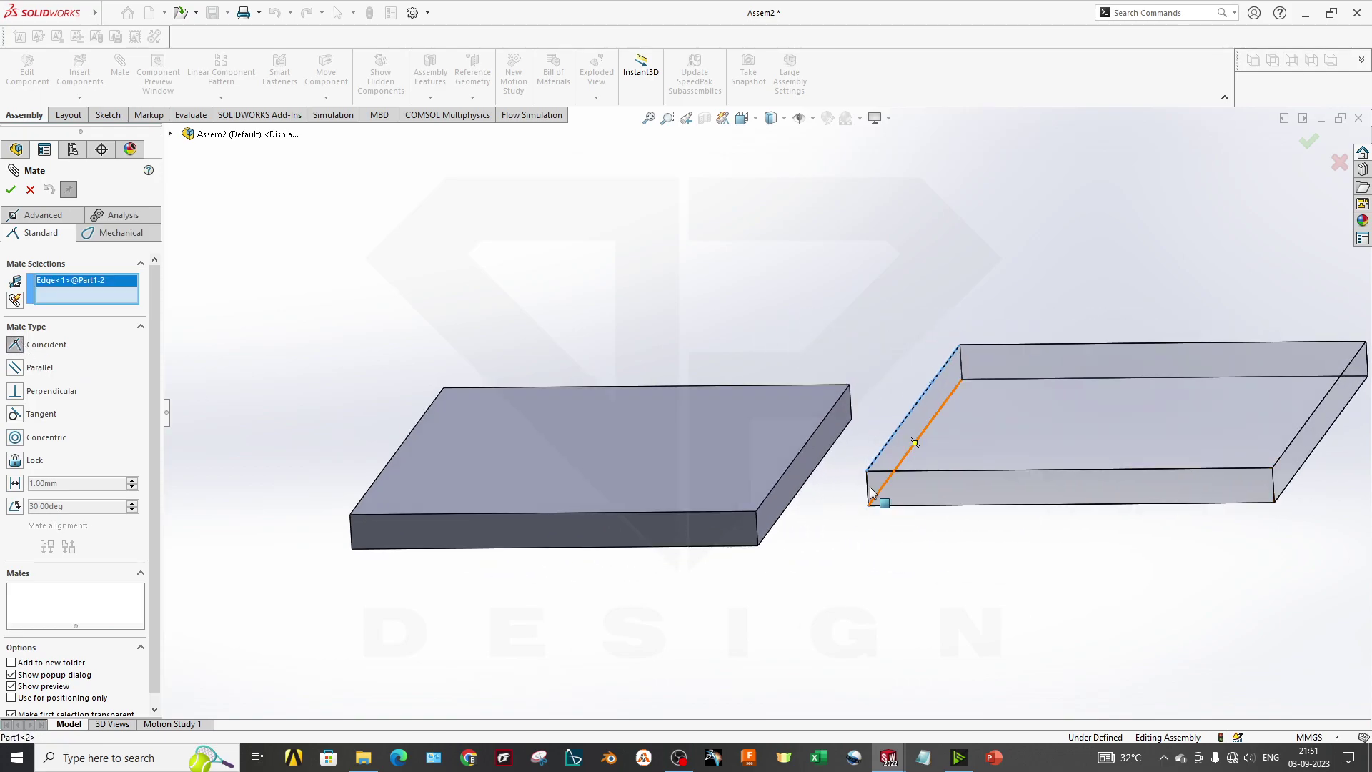
left_click(813, 437)
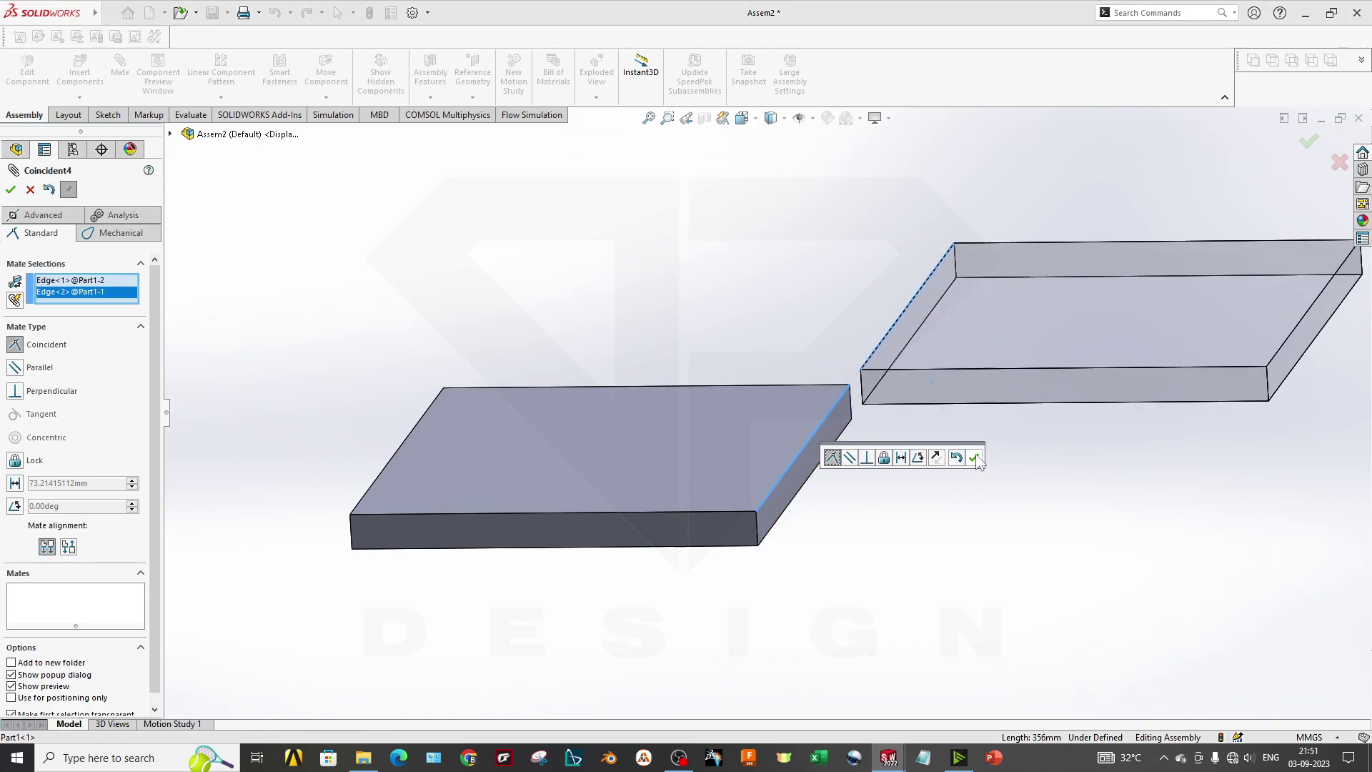
left_click(975, 458)
Step: Make the front faces of both plates coincident and close the Mate command
left_click(873, 387)
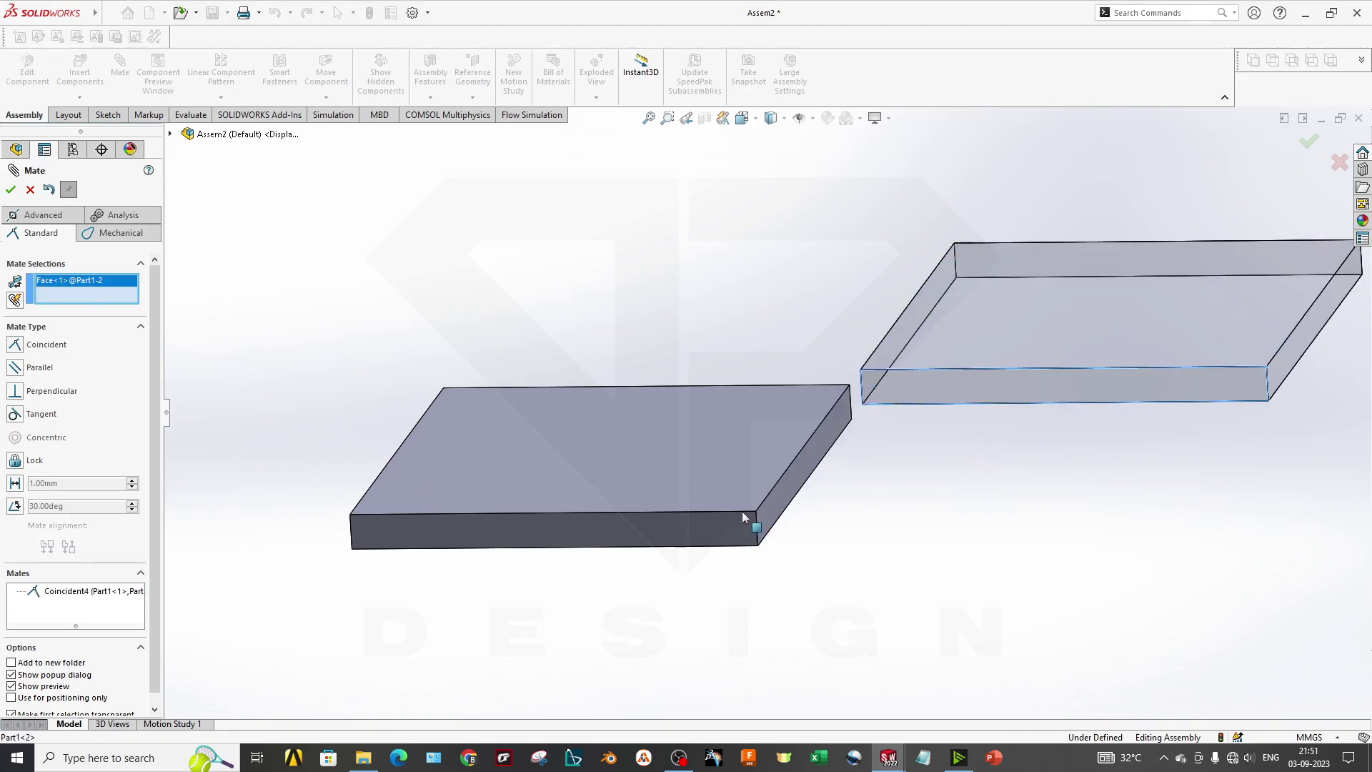
left_click(705, 521)
left_click(968, 594)
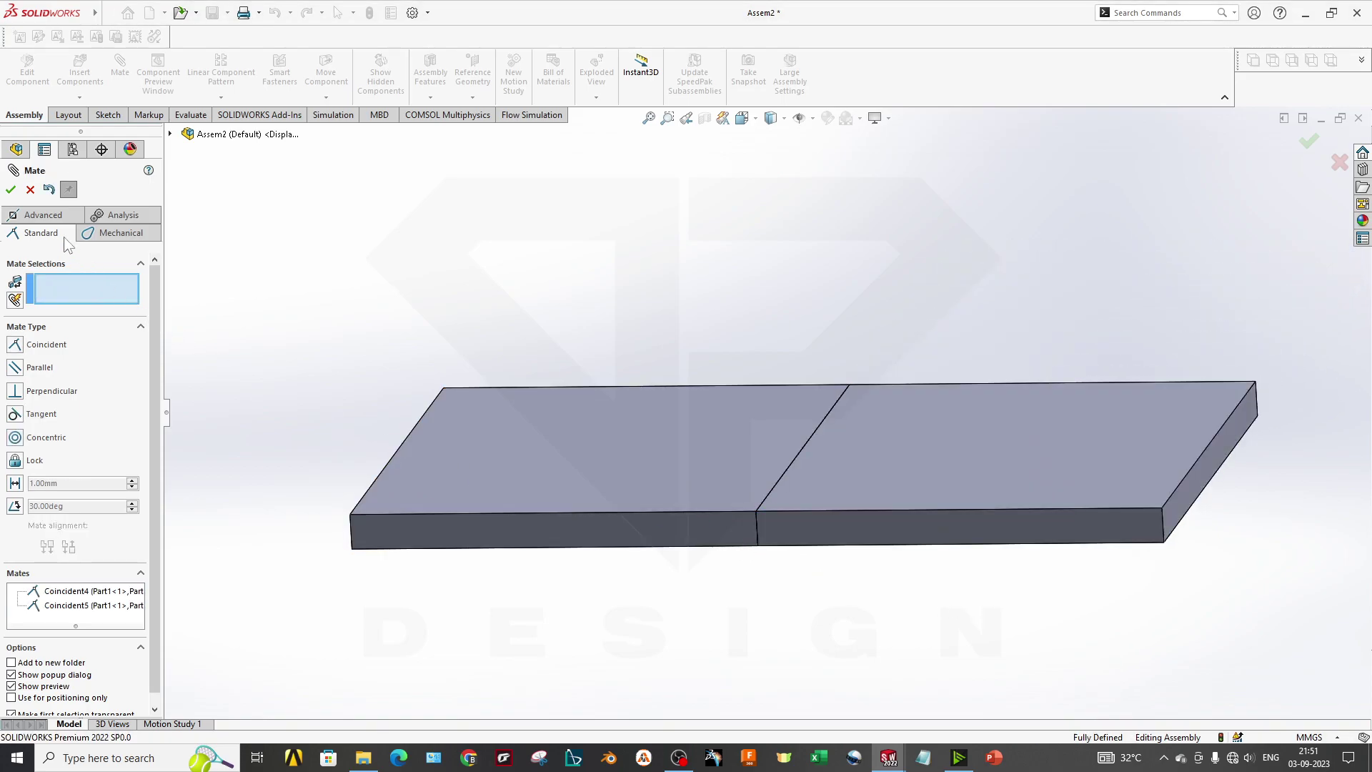
left_click(11, 190)
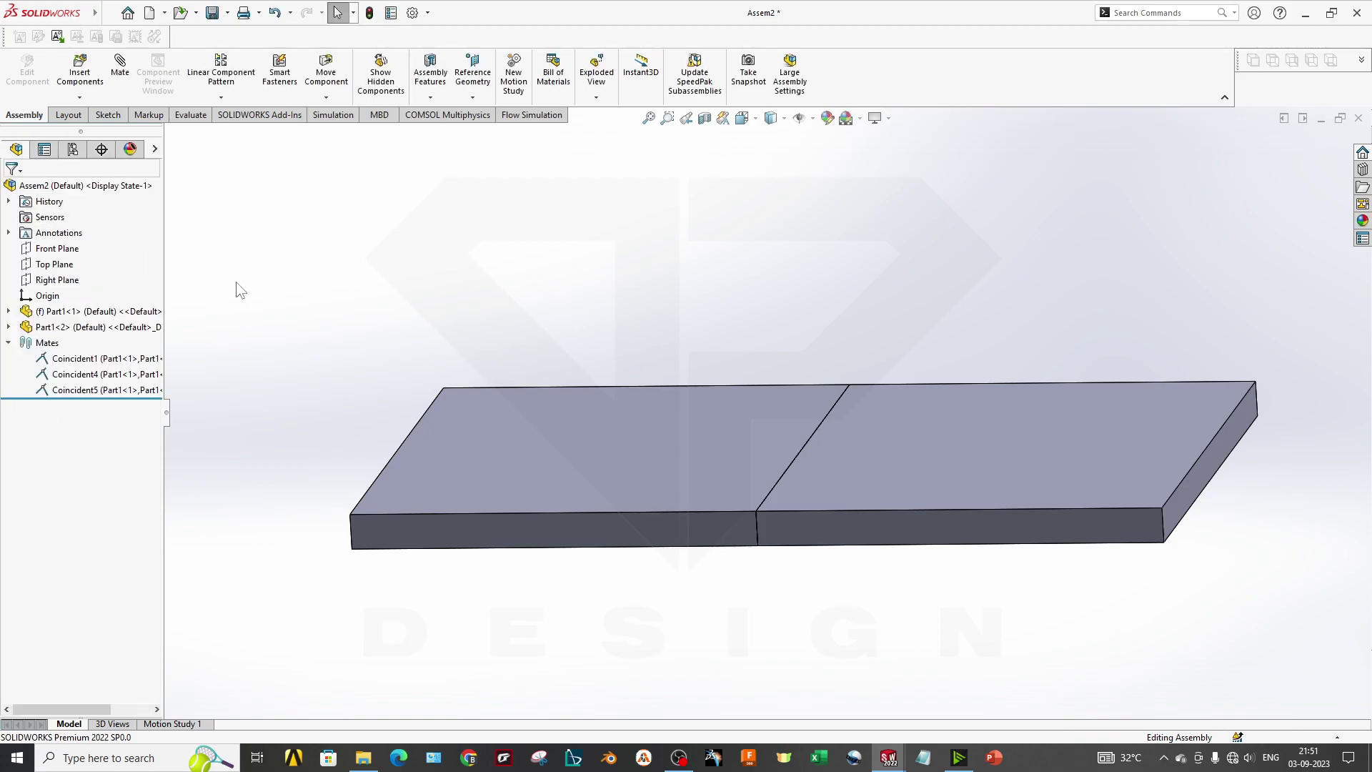
Step: Delete the Coincident1 mate between the plates' facing end faces
left_click(112, 360)
right_click(113, 361)
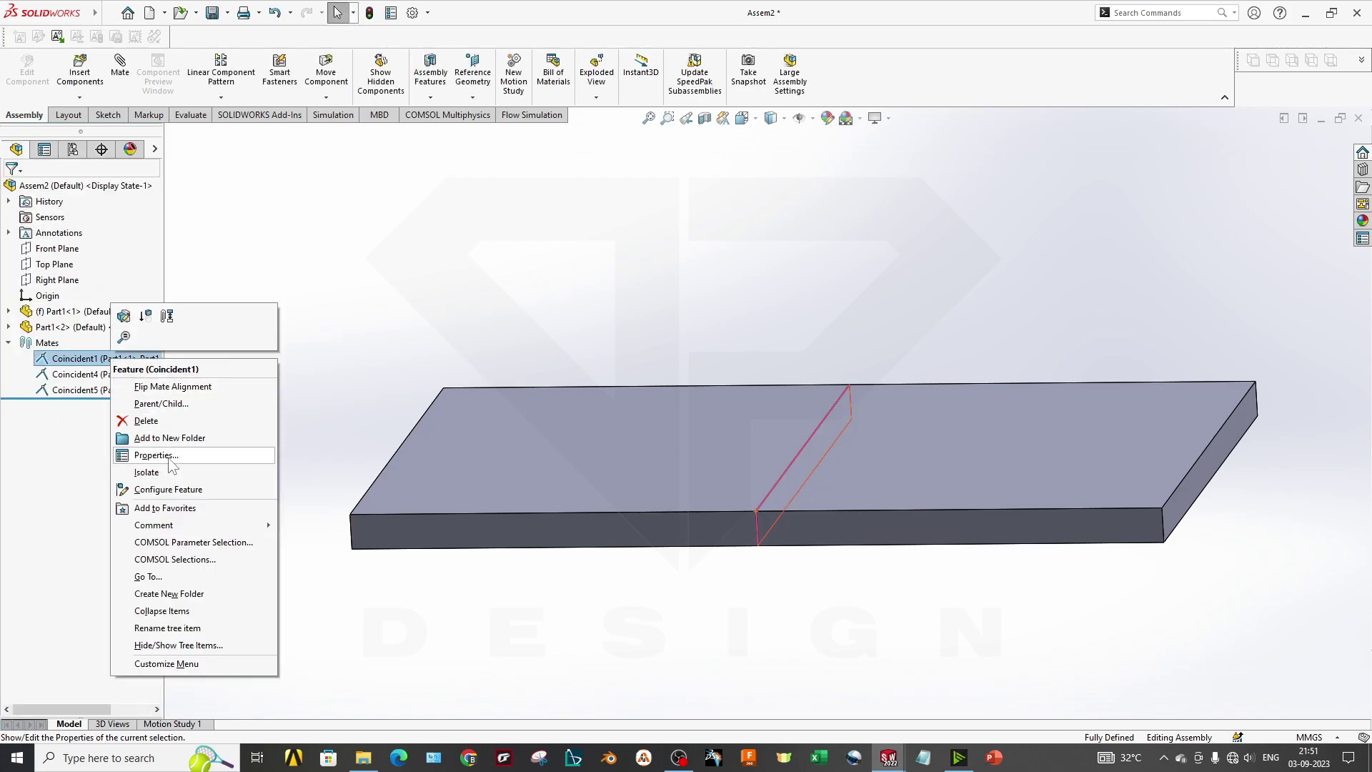
left_click(183, 423)
left_click(775, 308)
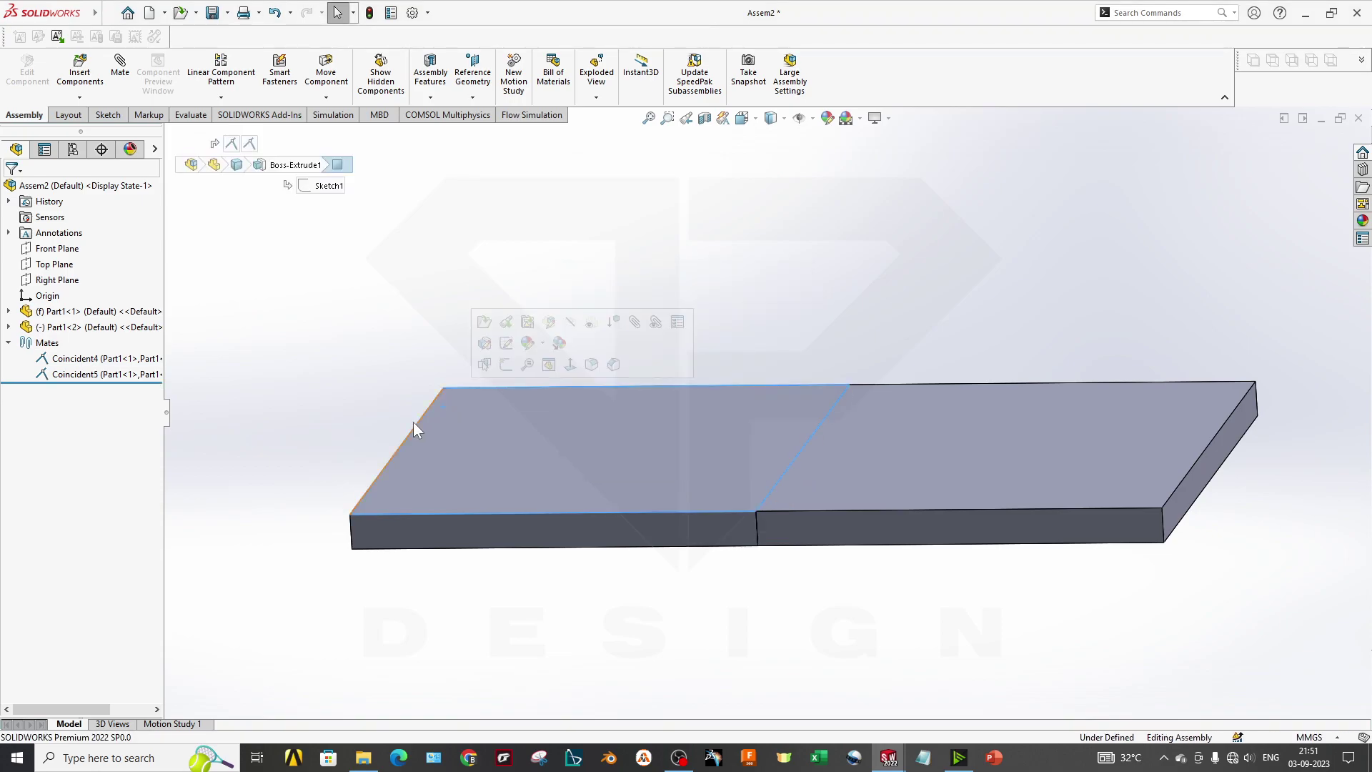
Step: Swing the second plate up about the shared upper edge so it stands at an angle to the fixed plate
left_click(85, 360)
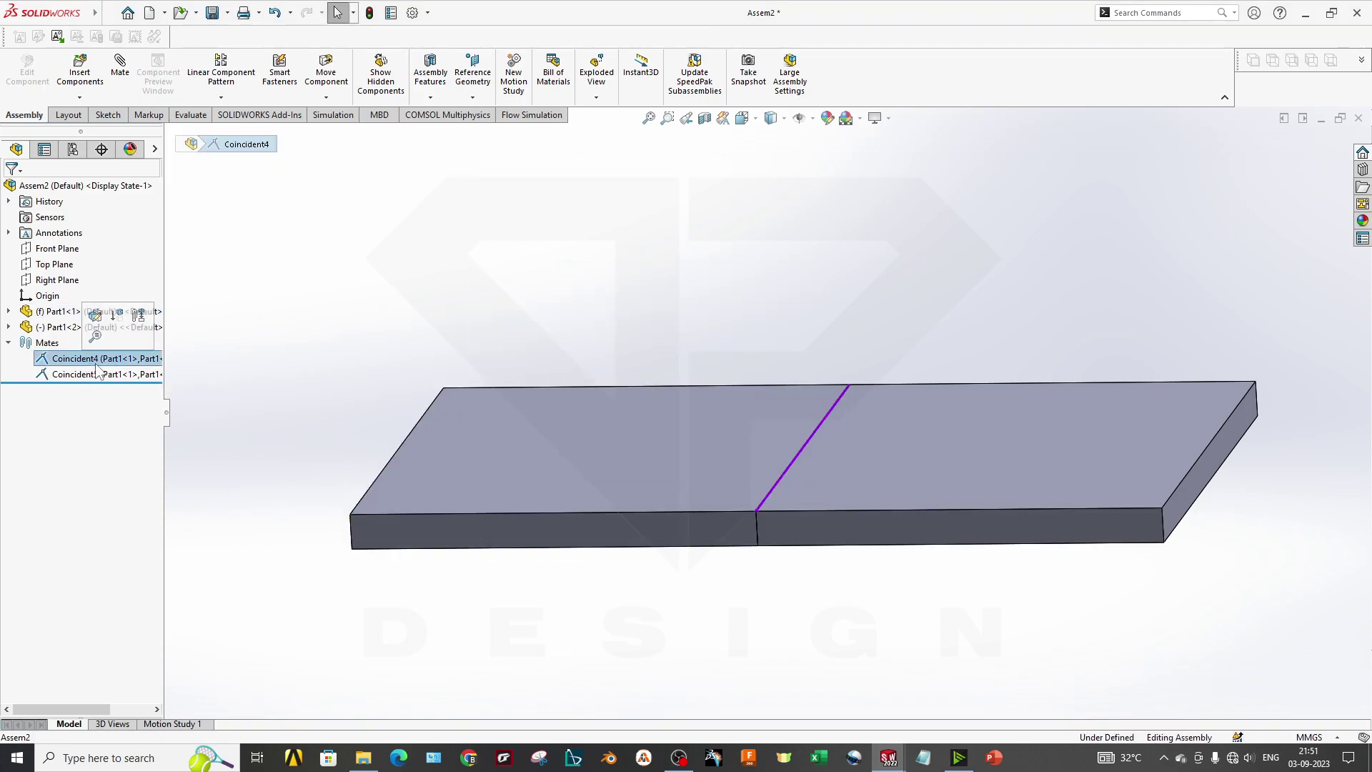
left_click(107, 374)
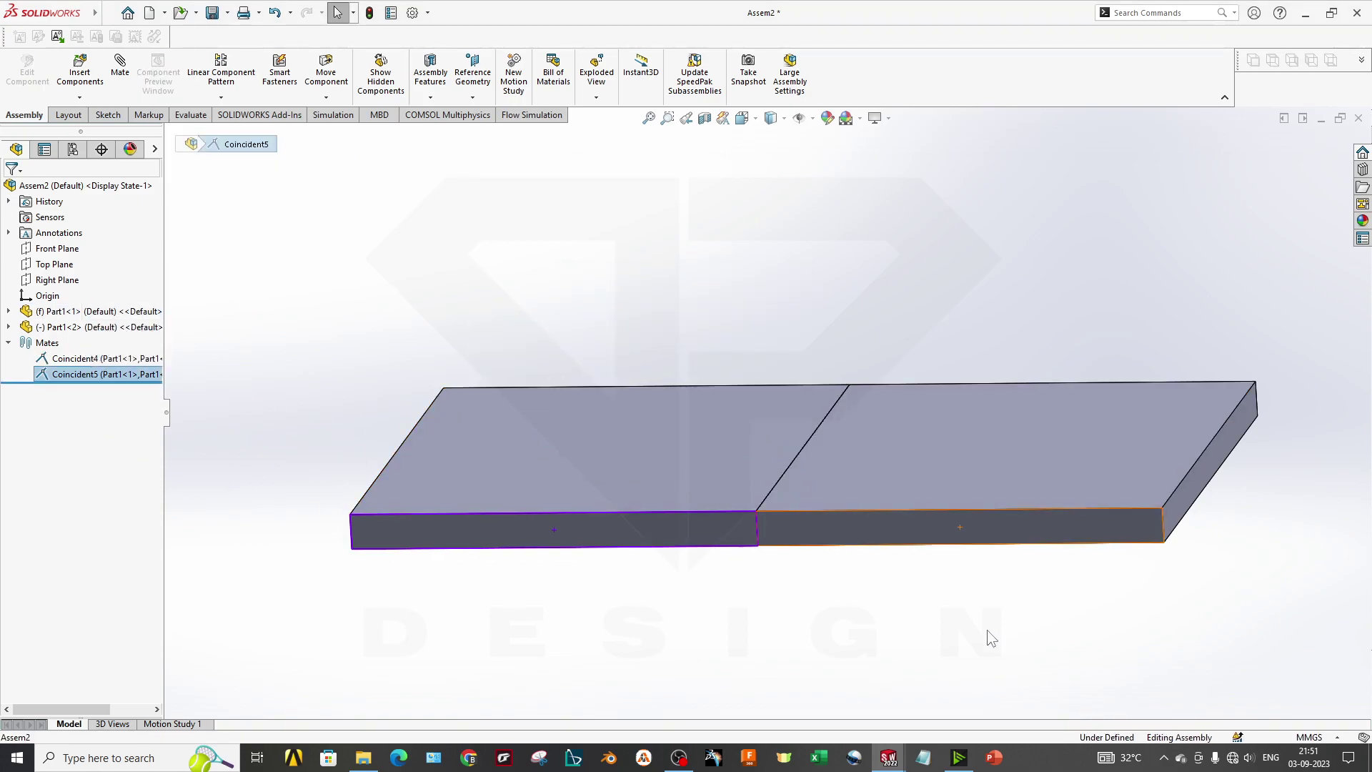
middle_click_drag(1036, 627, 1058, 598)
left_click(1177, 519)
left_click_drag(1177, 518, 907, 450)
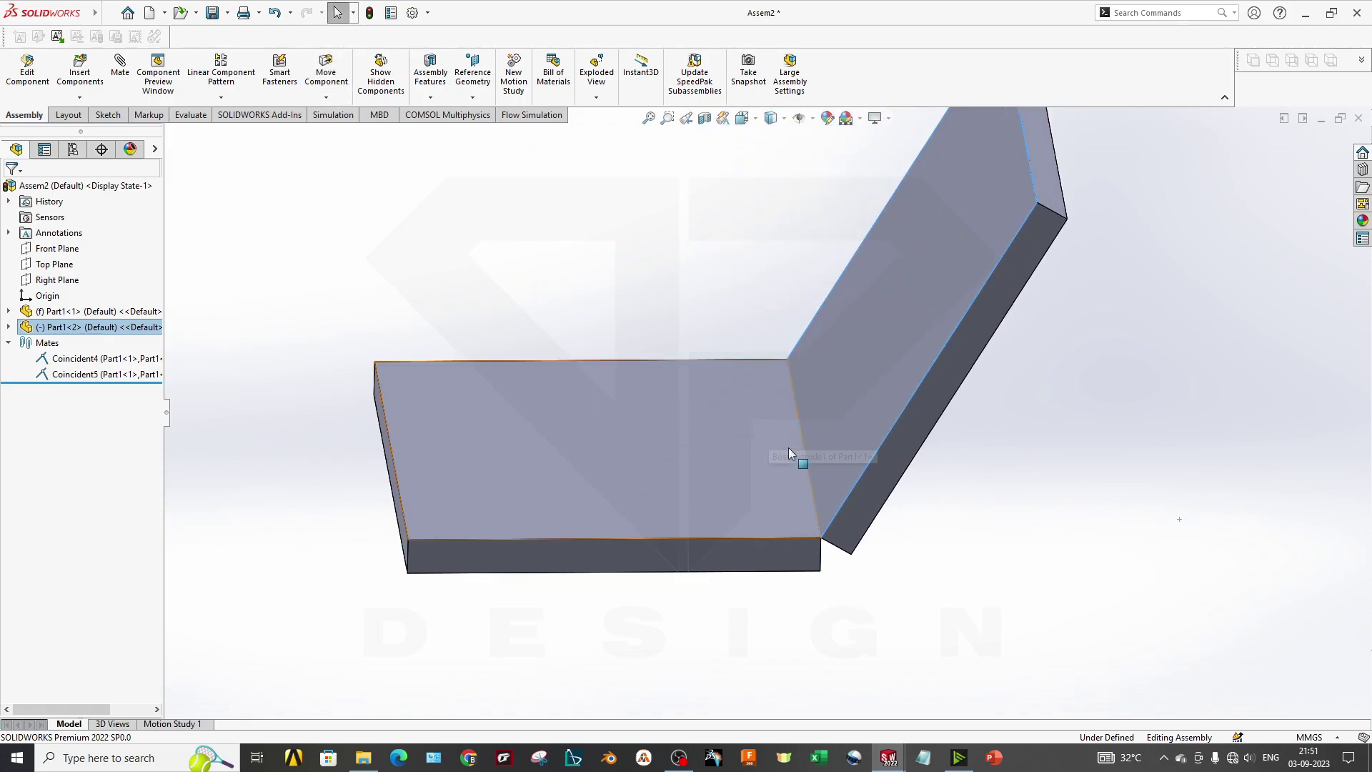
middle_click_drag(778, 437, 766, 289)
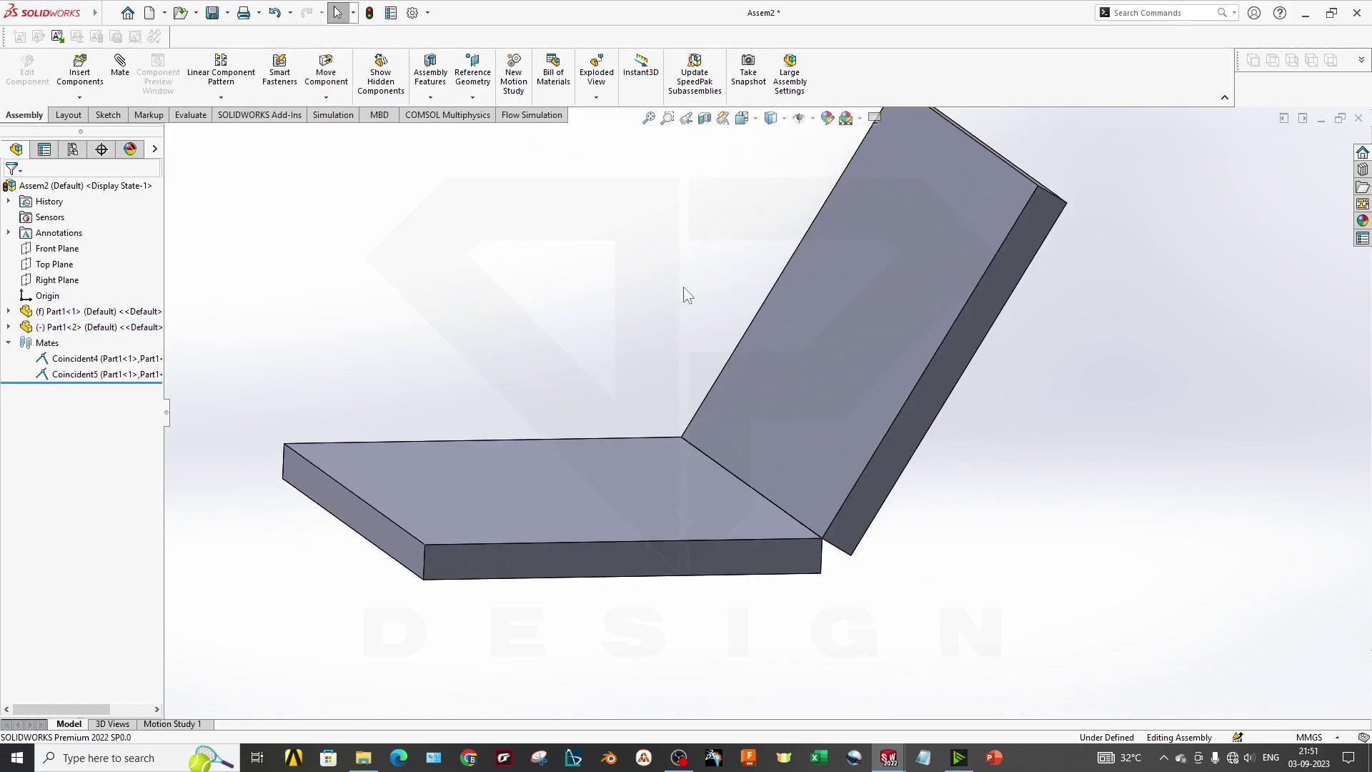
left_click_drag(763, 344, 807, 431)
middle_click_drag(807, 432, 773, 550)
left_click(829, 535)
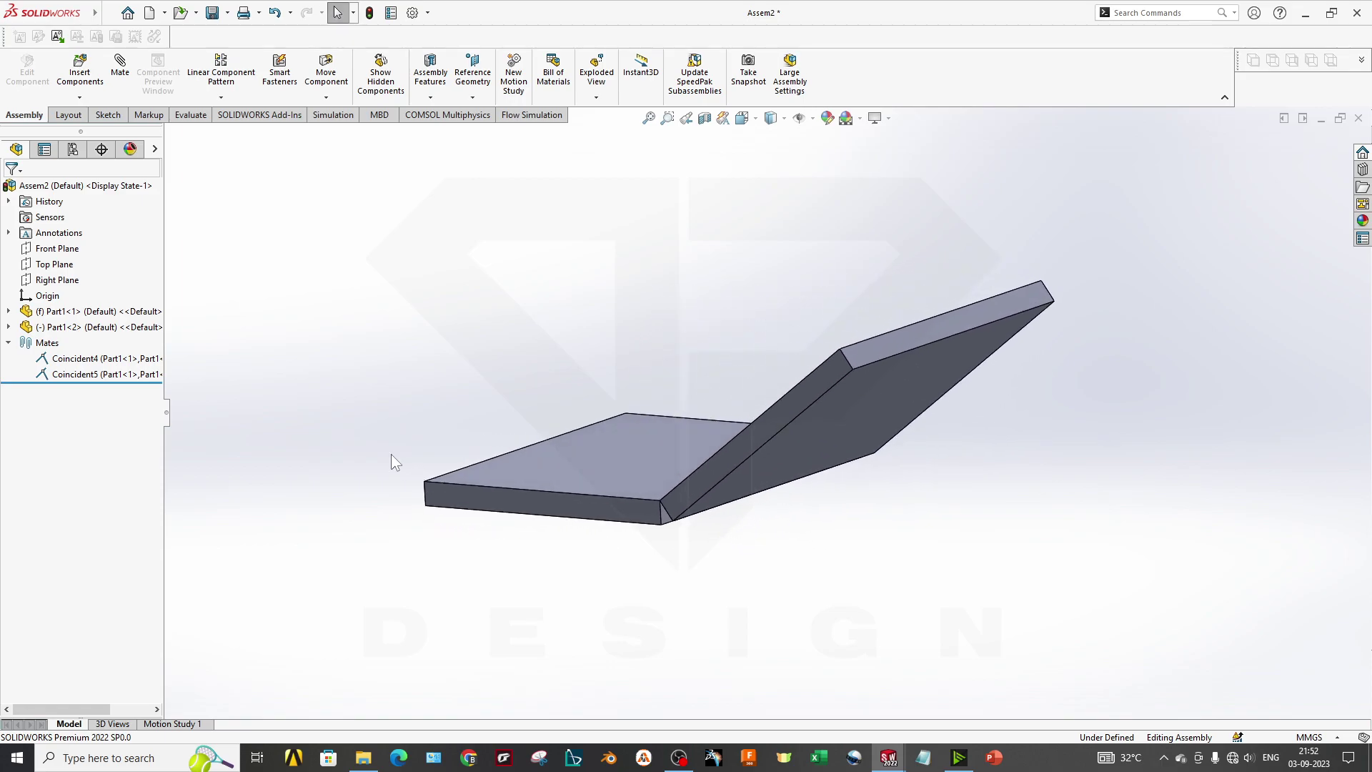
Step: Examine which edges and faces the edge mate and the front-face mate connect on the tilted plate
left_click(70, 358)
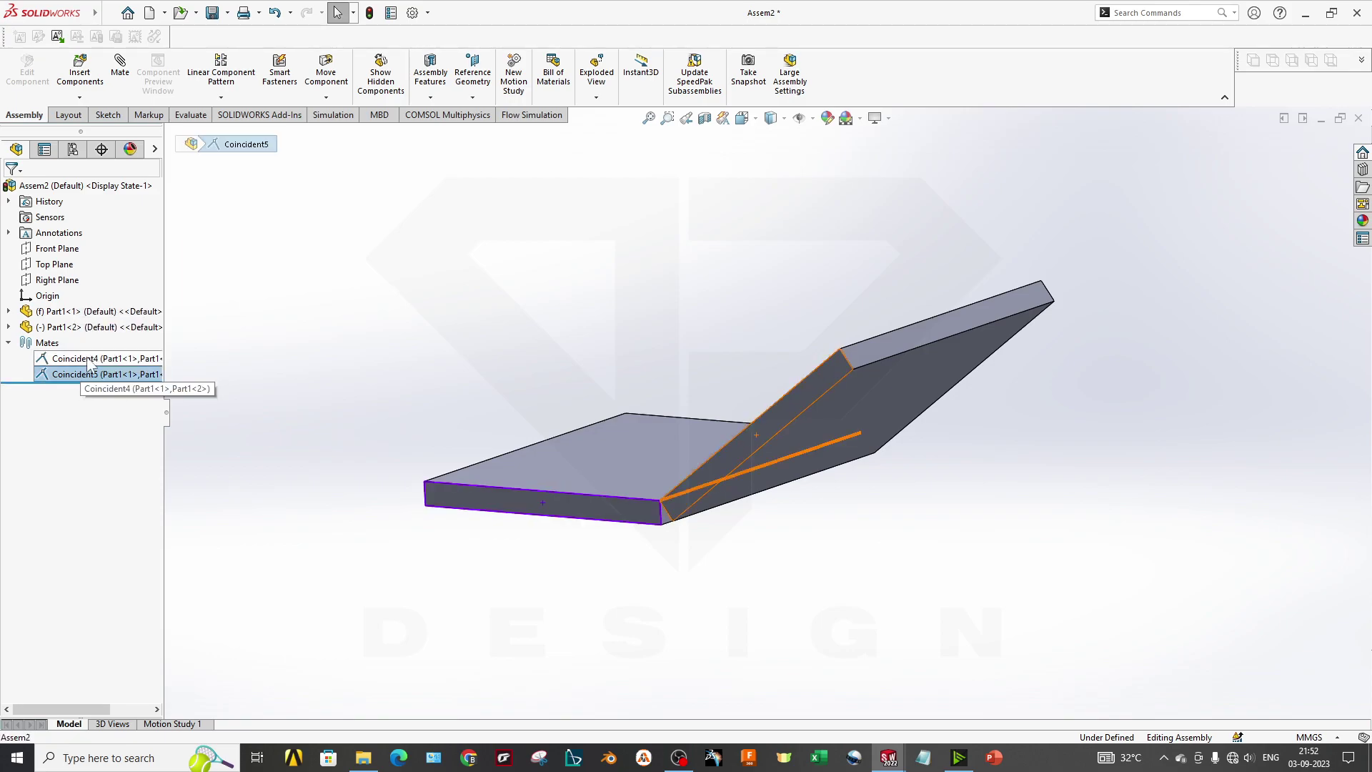
left_click(88, 374)
left_click(86, 368)
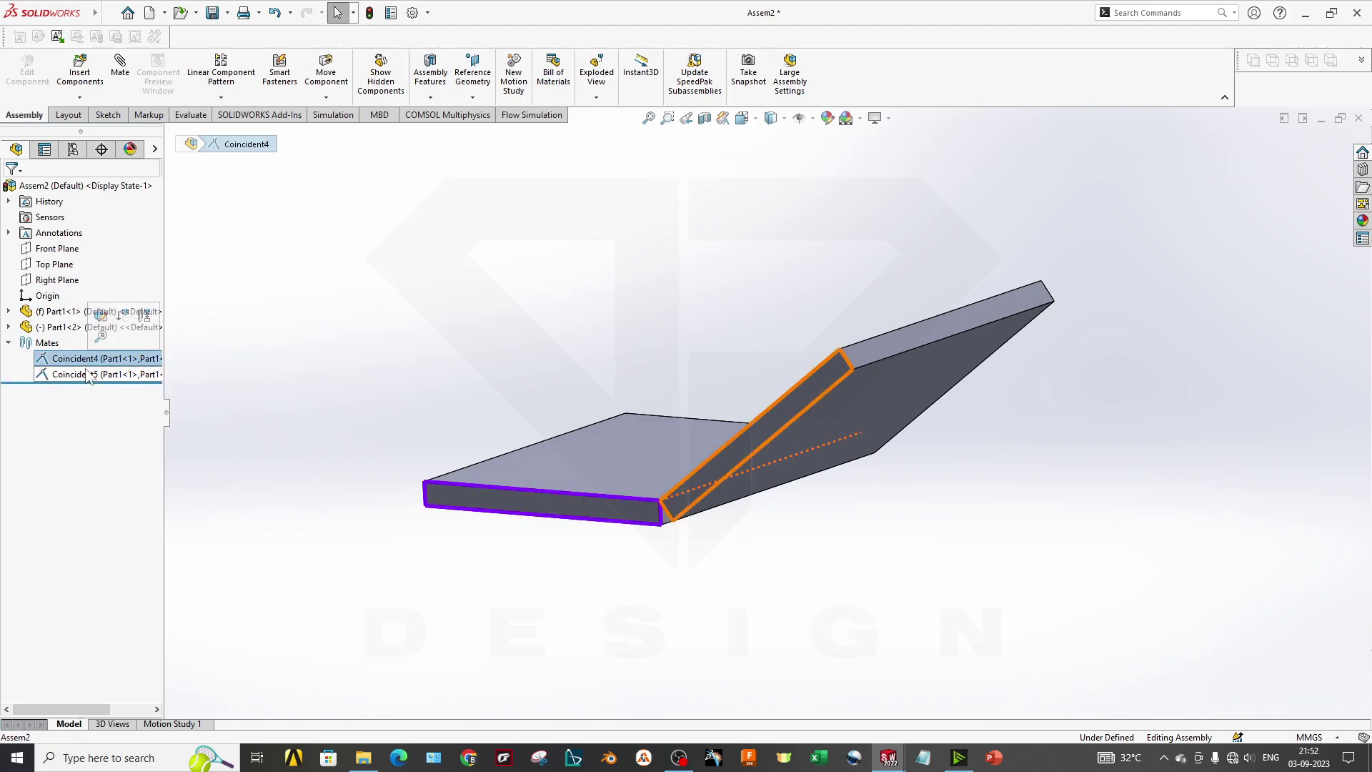
Step: Delete both remaining coincident mates and pull the second plate clear of the fixed plate
right_click(89, 375)
left_click(122, 417)
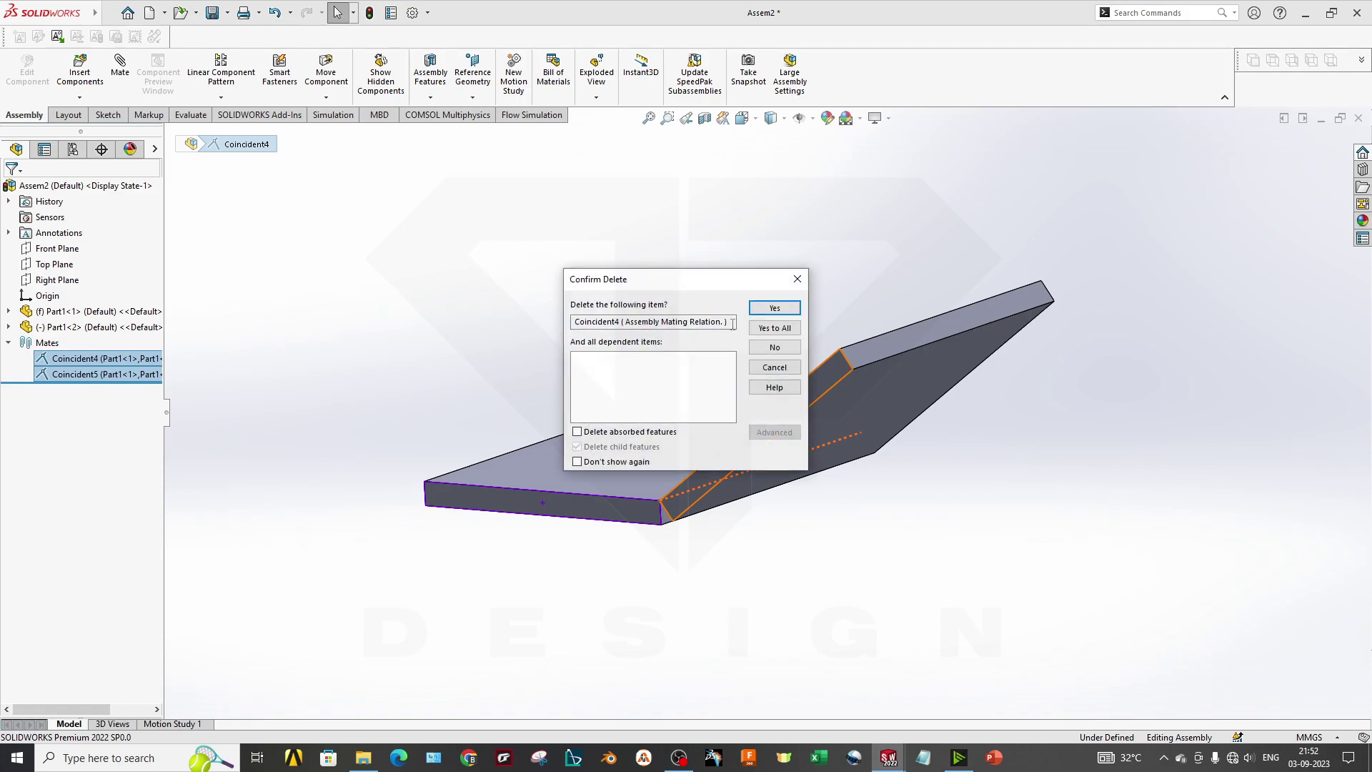
left_click(770, 313)
left_click(774, 307)
left_click_drag(826, 481, 938, 549)
middle_click_drag(938, 549, 979, 615)
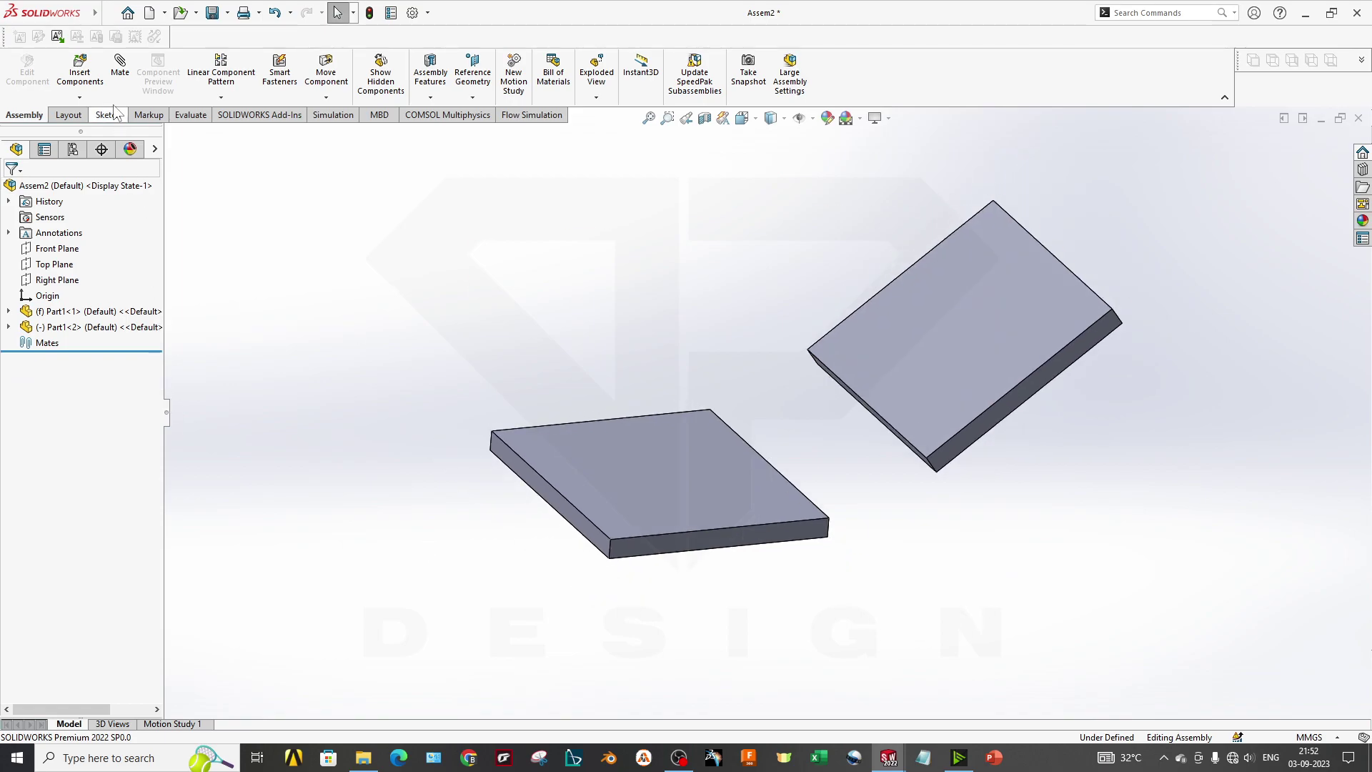
Step: Add a parallel mate between the front faces of the two plates
left_click(119, 71)
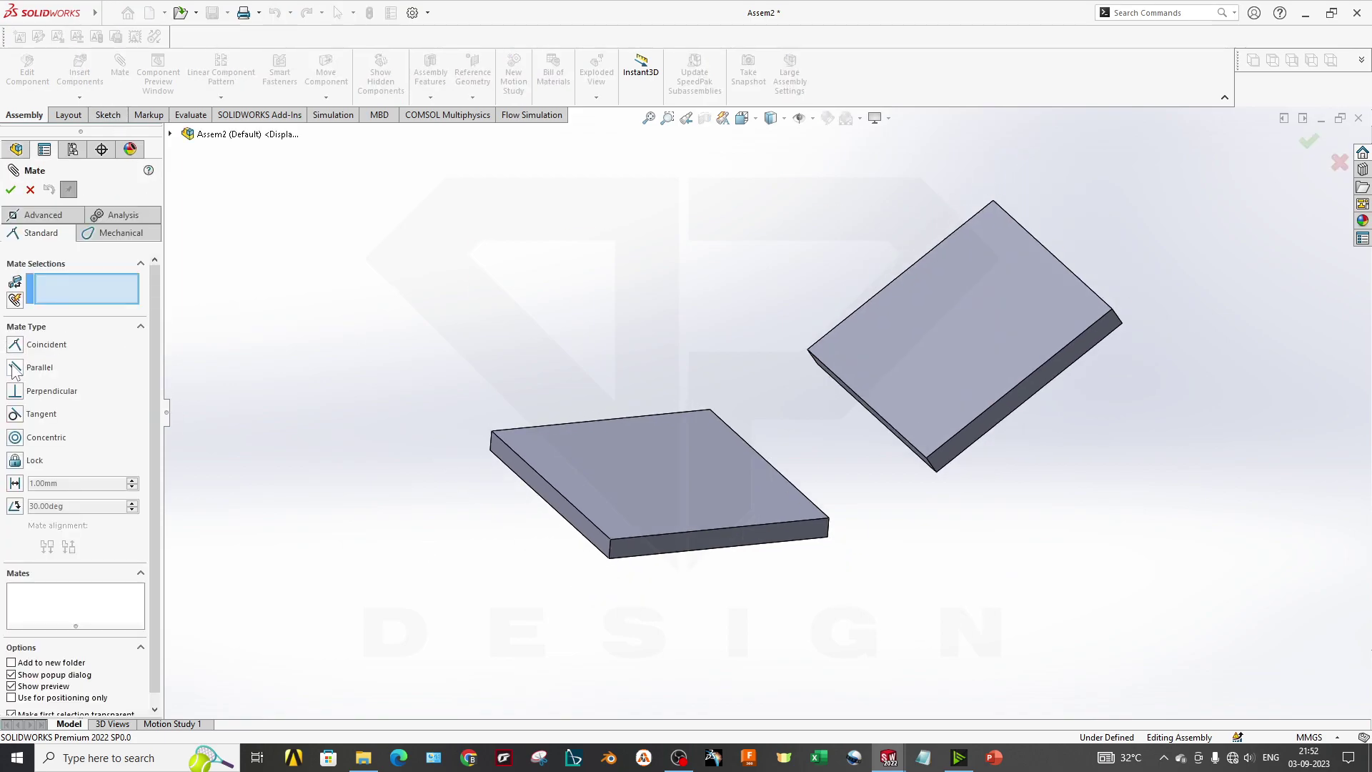
left_click(965, 447)
left_click(808, 541)
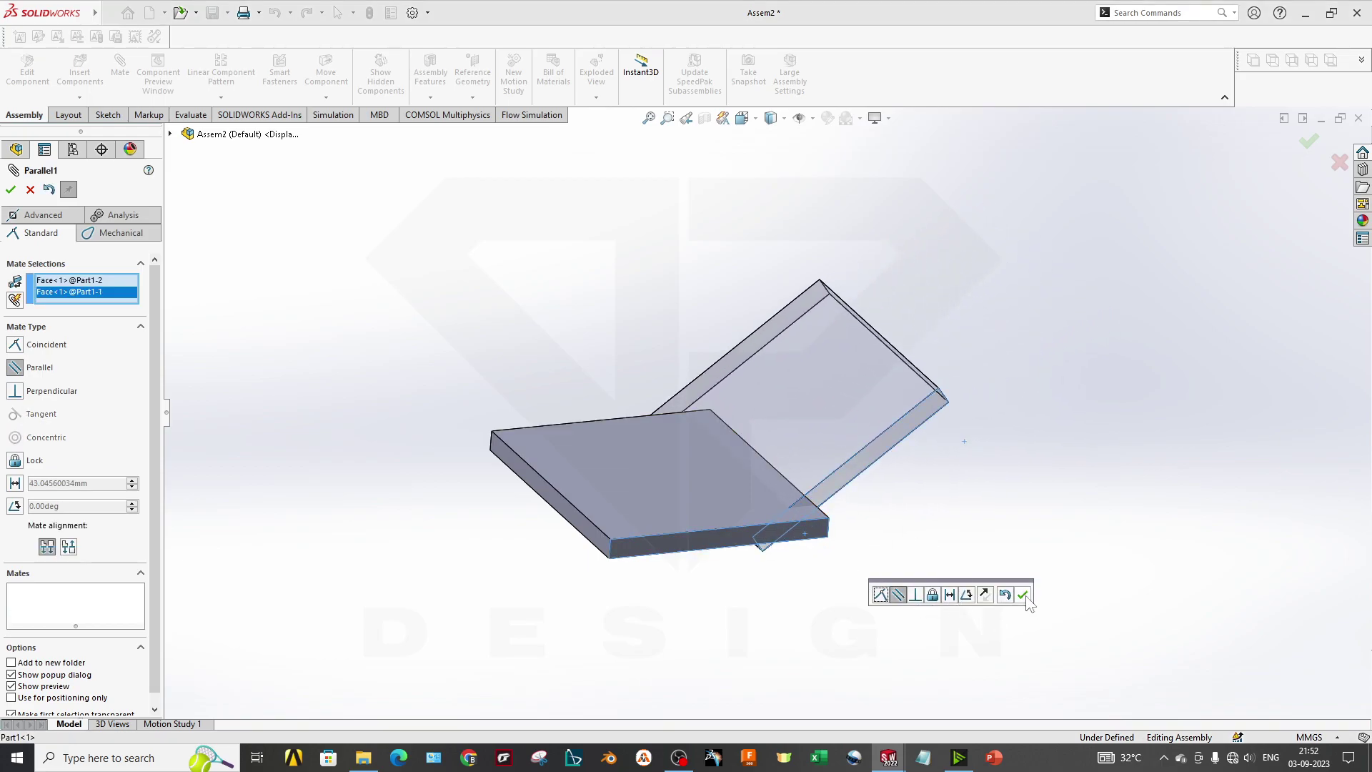
left_click(1024, 596)
Step: Make the large face of the second plate coincident with the fixed plate's top face
left_click(898, 409)
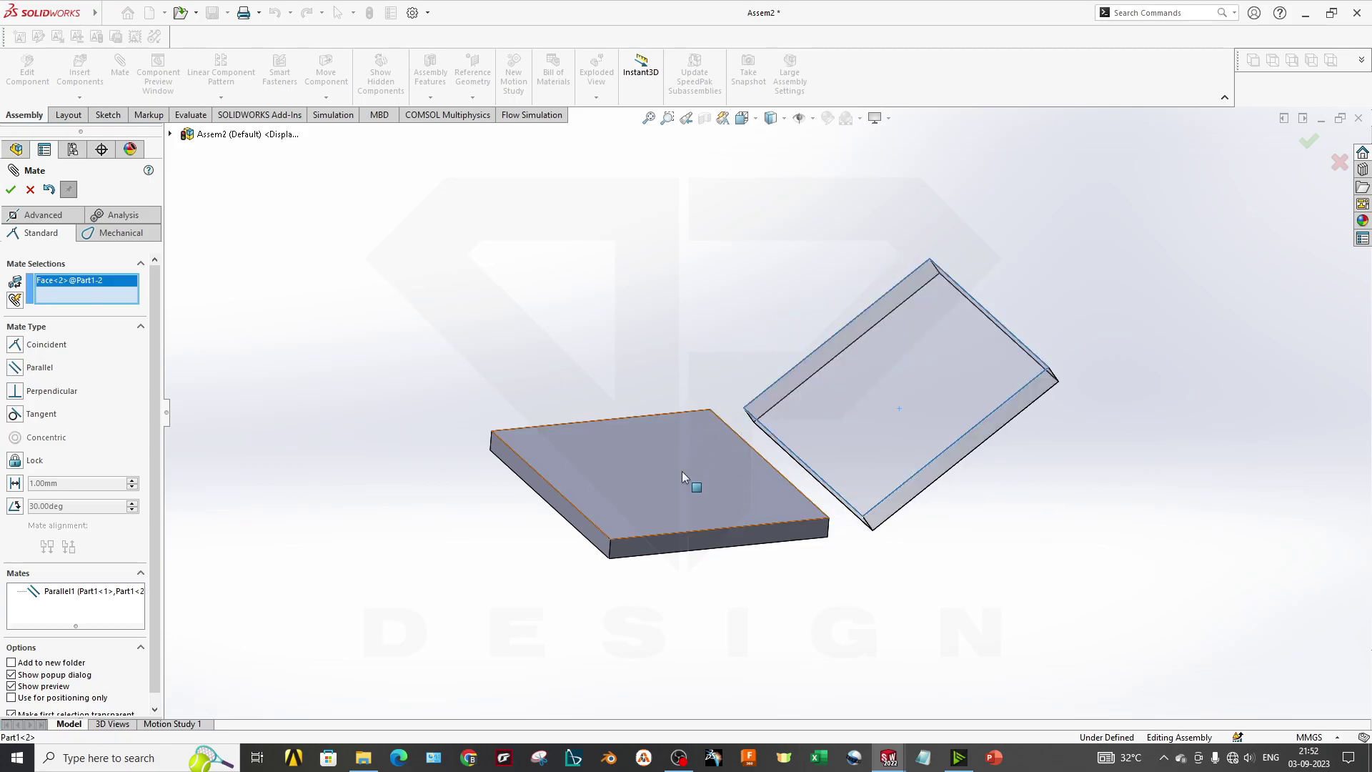
left_click(683, 473)
left_click(933, 617)
Step: Make the facing side faces of the two plates coincident and close the Mate command
middle_click_drag(821, 571, 888, 539)
scroll(722, 507, "down", 3)
left_click(720, 507)
left_click(888, 539)
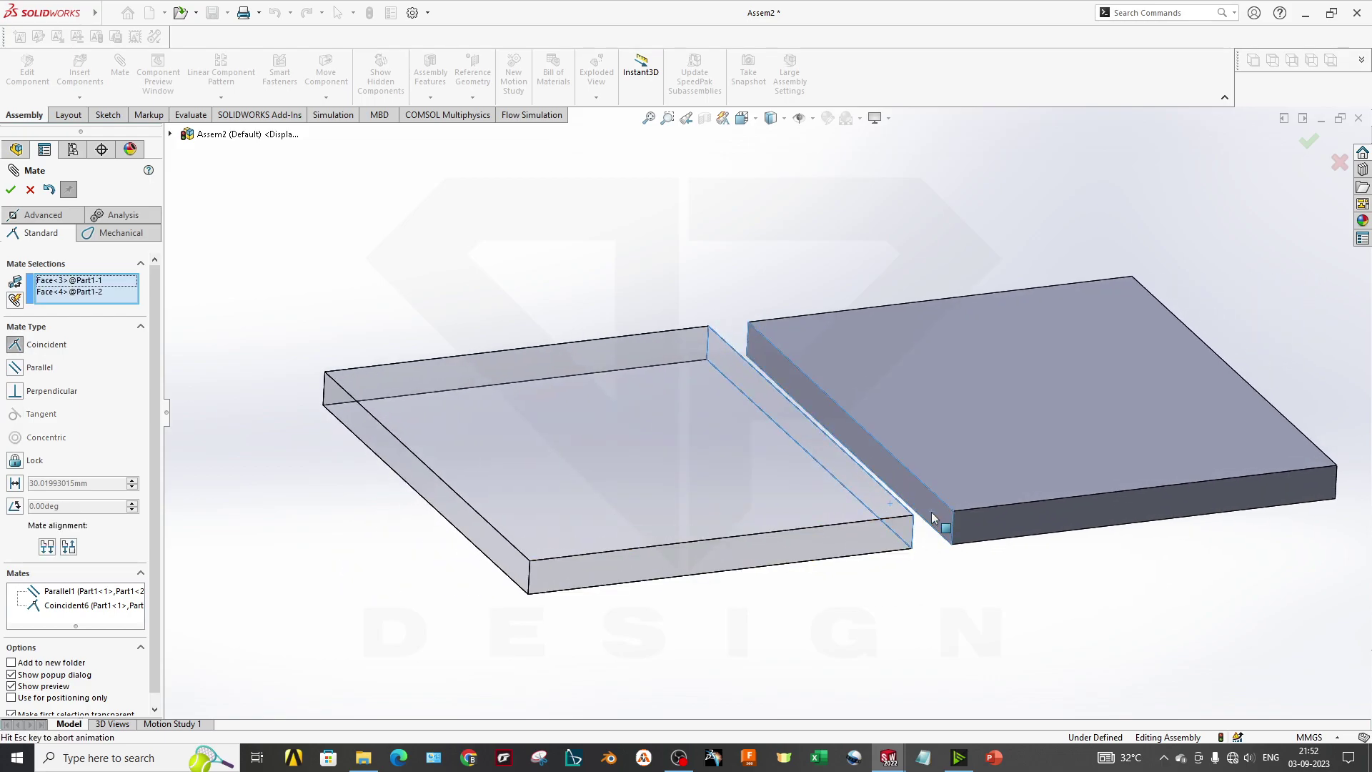
left_click(1093, 616)
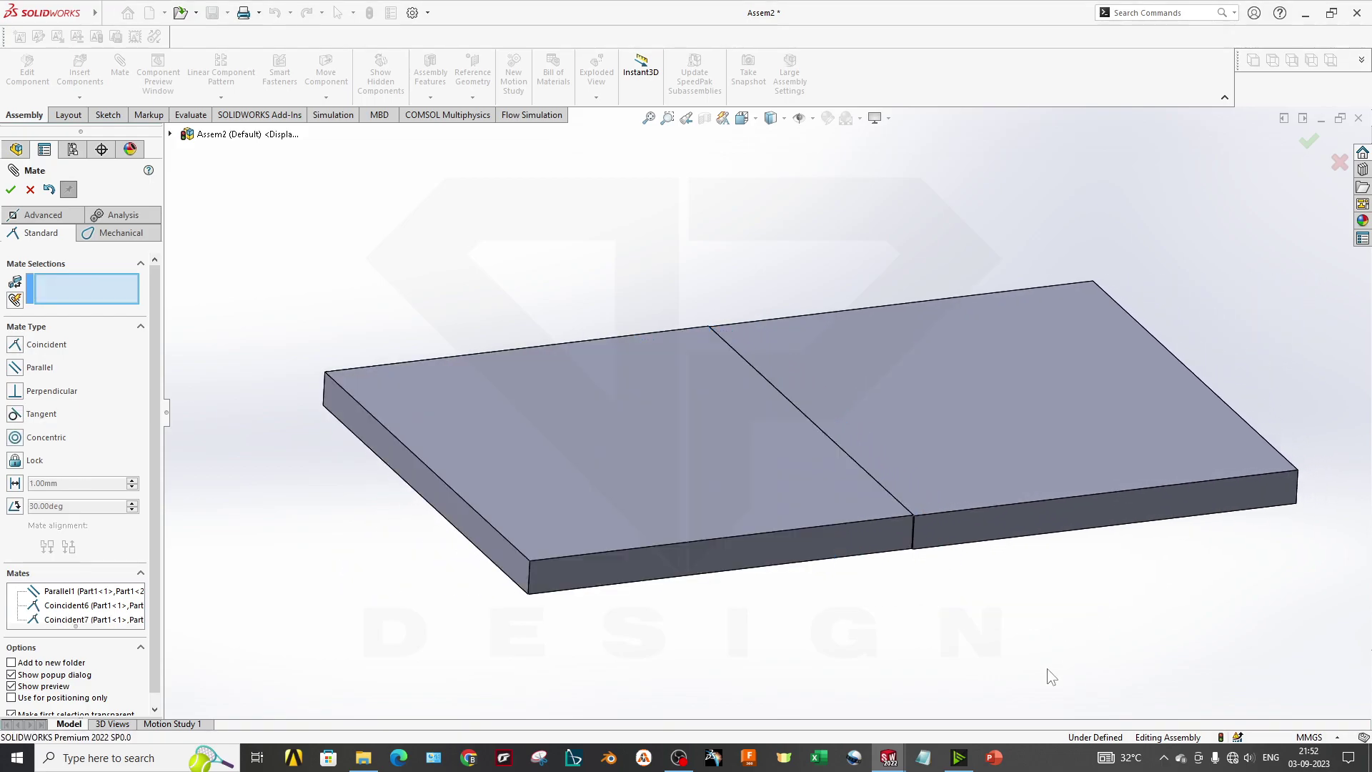
middle_click_drag(797, 602, 755, 581)
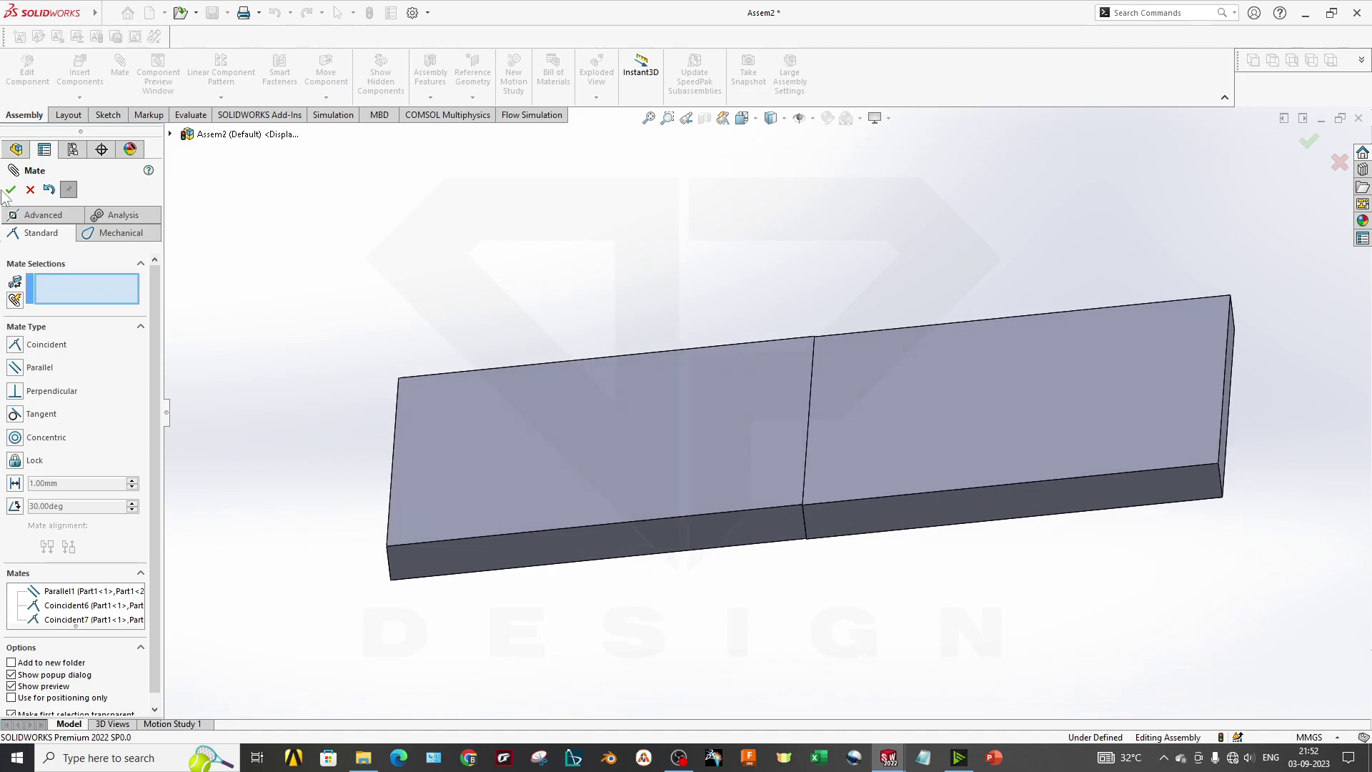
left_click(30, 190)
Step: Slide the second plate along the side face it shares with the fixed plate to test its remaining freedom
left_click_drag(975, 421, 784, 478)
middle_click_drag(866, 536, 897, 636)
left_click(909, 625)
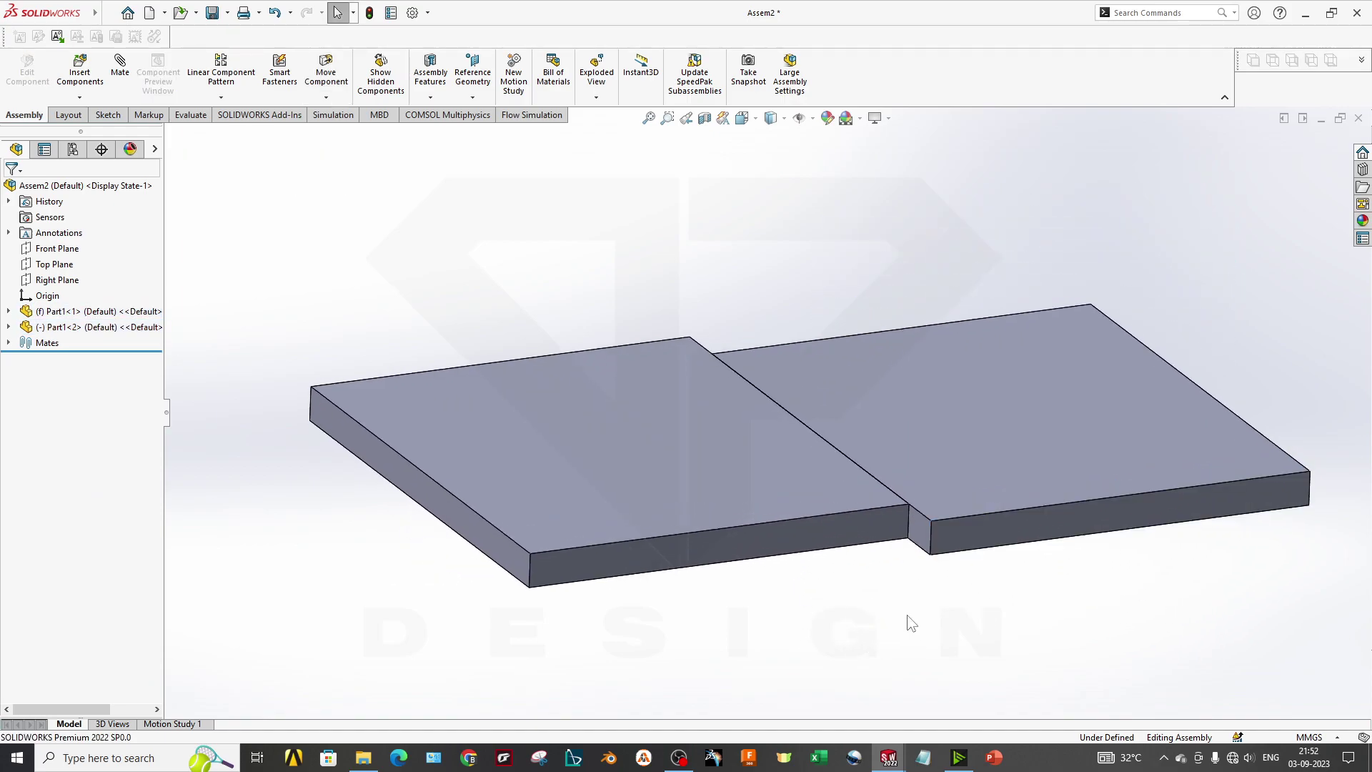
left_click_drag(998, 549, 738, 663)
middle_click_drag(823, 634, 768, 603)
Step: Delete the parallel mate and both coincident mates between the plates together
right_click(799, 450)
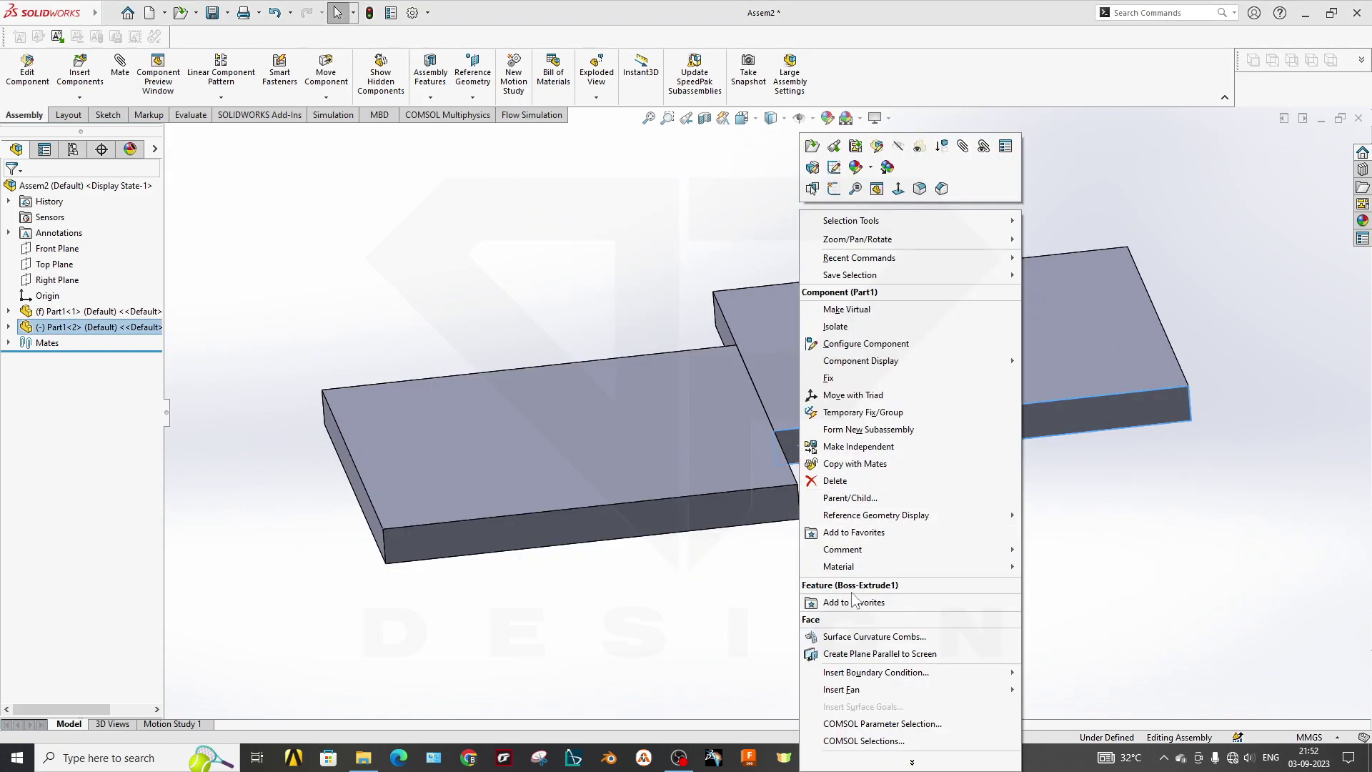
key("Escape")
left_click(9, 343)
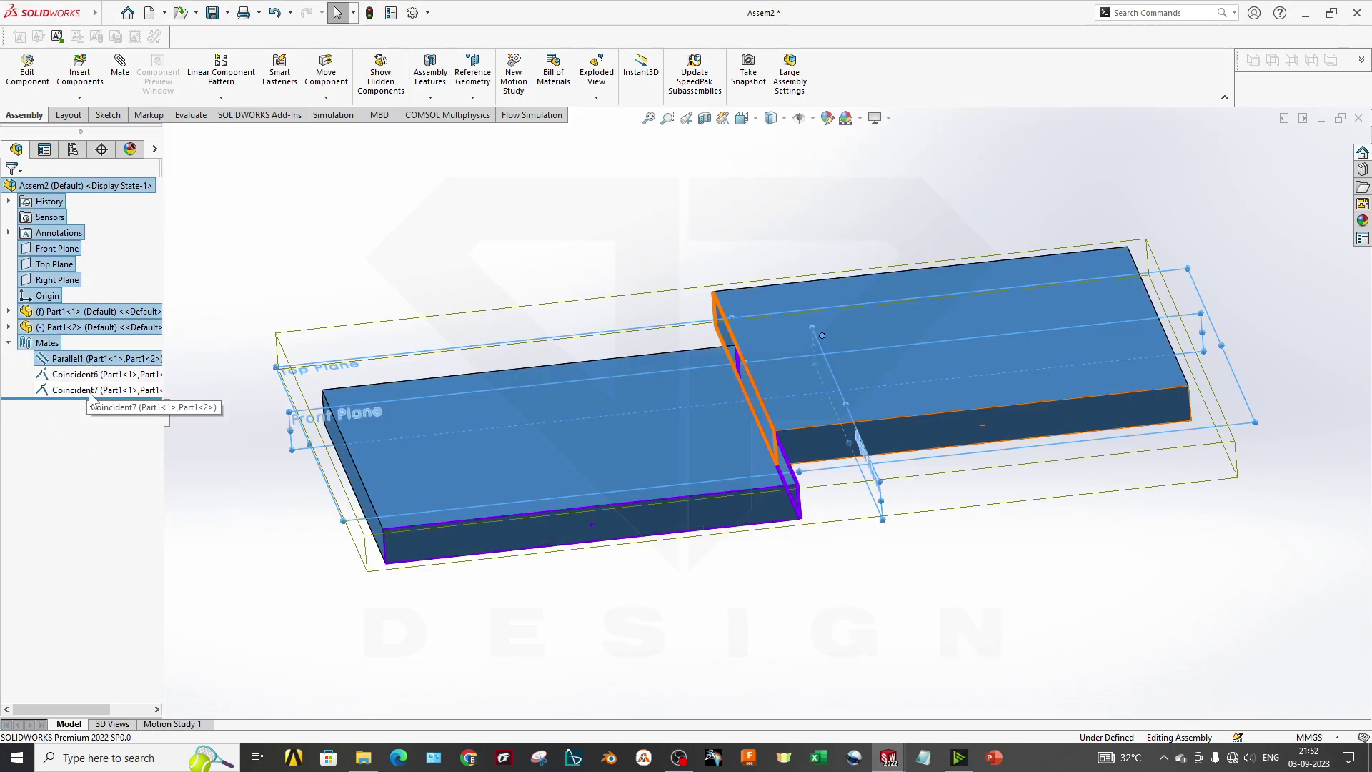
left_click(100, 358)
left_click(107, 390, "shift")
right_click(114, 389)
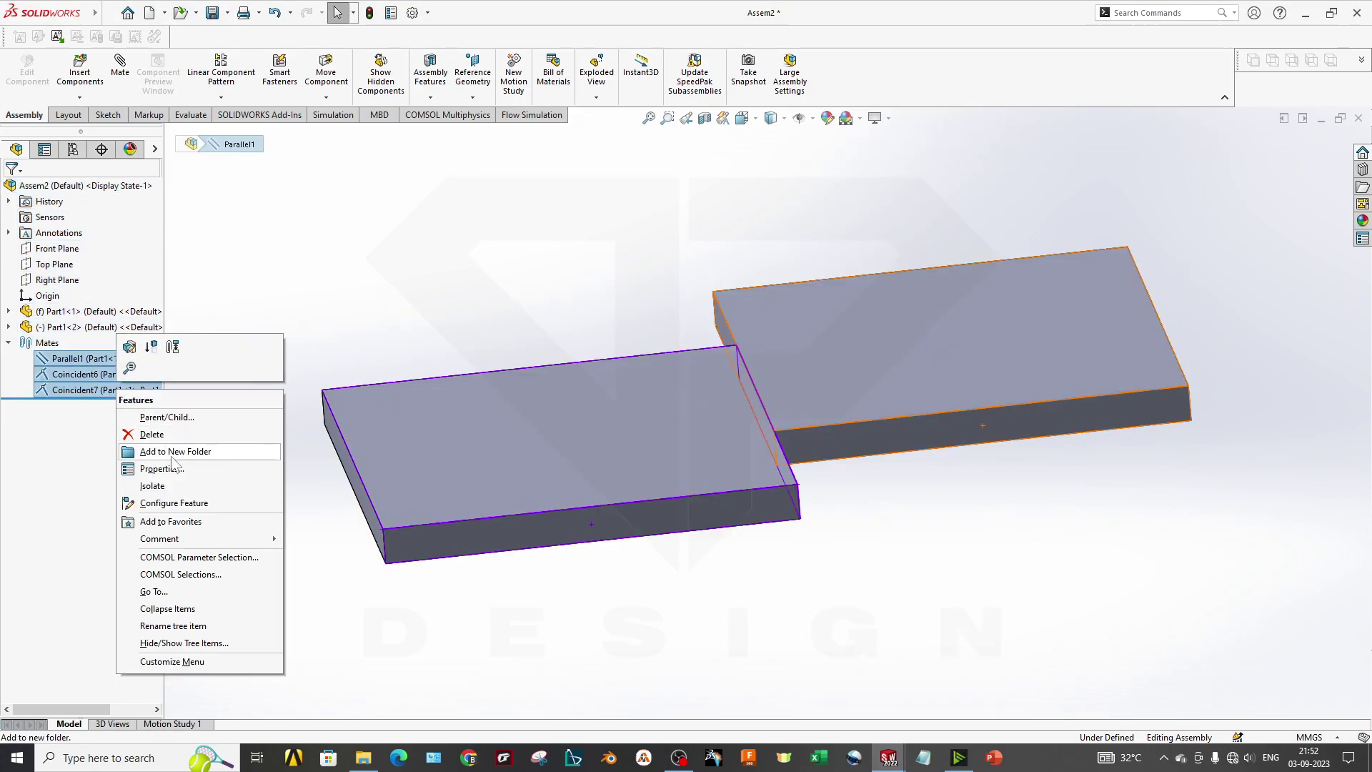
left_click(138, 435)
left_click(775, 327)
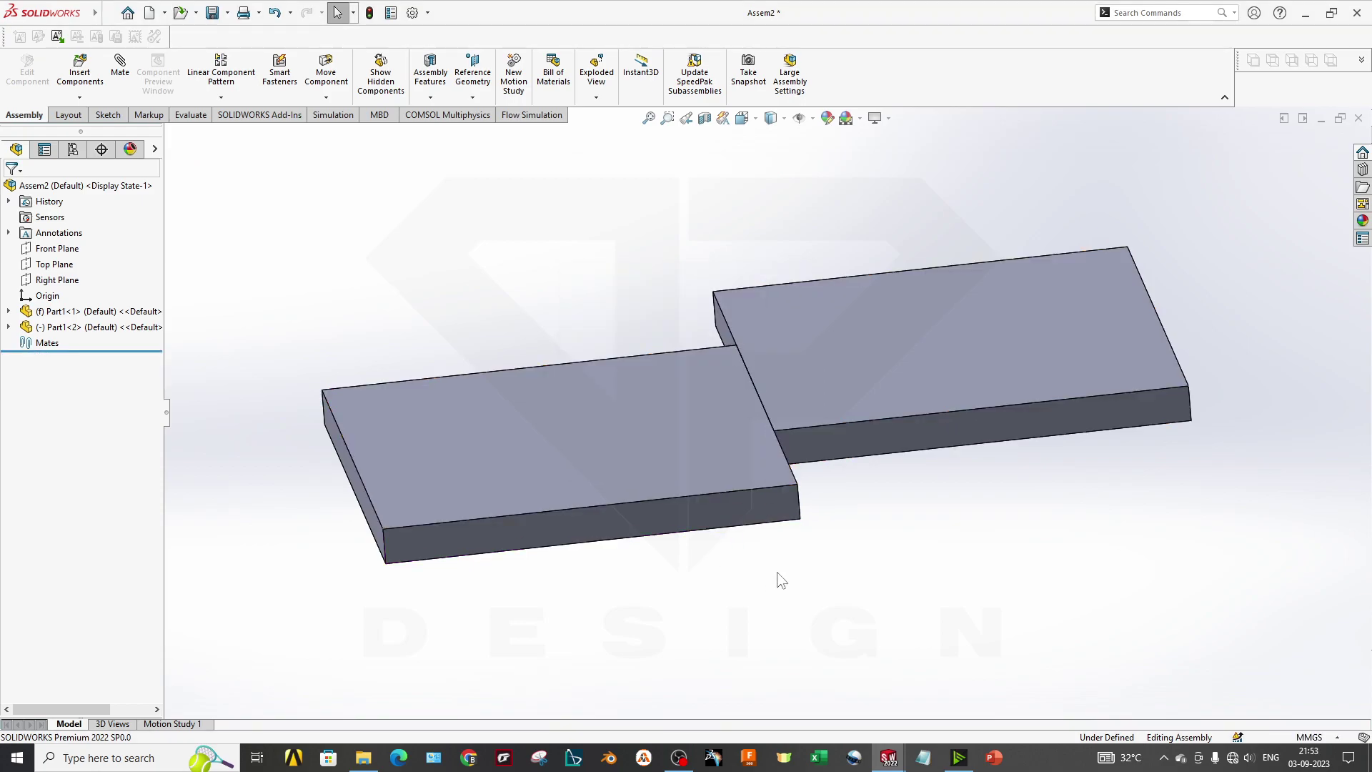
left_click(117, 68)
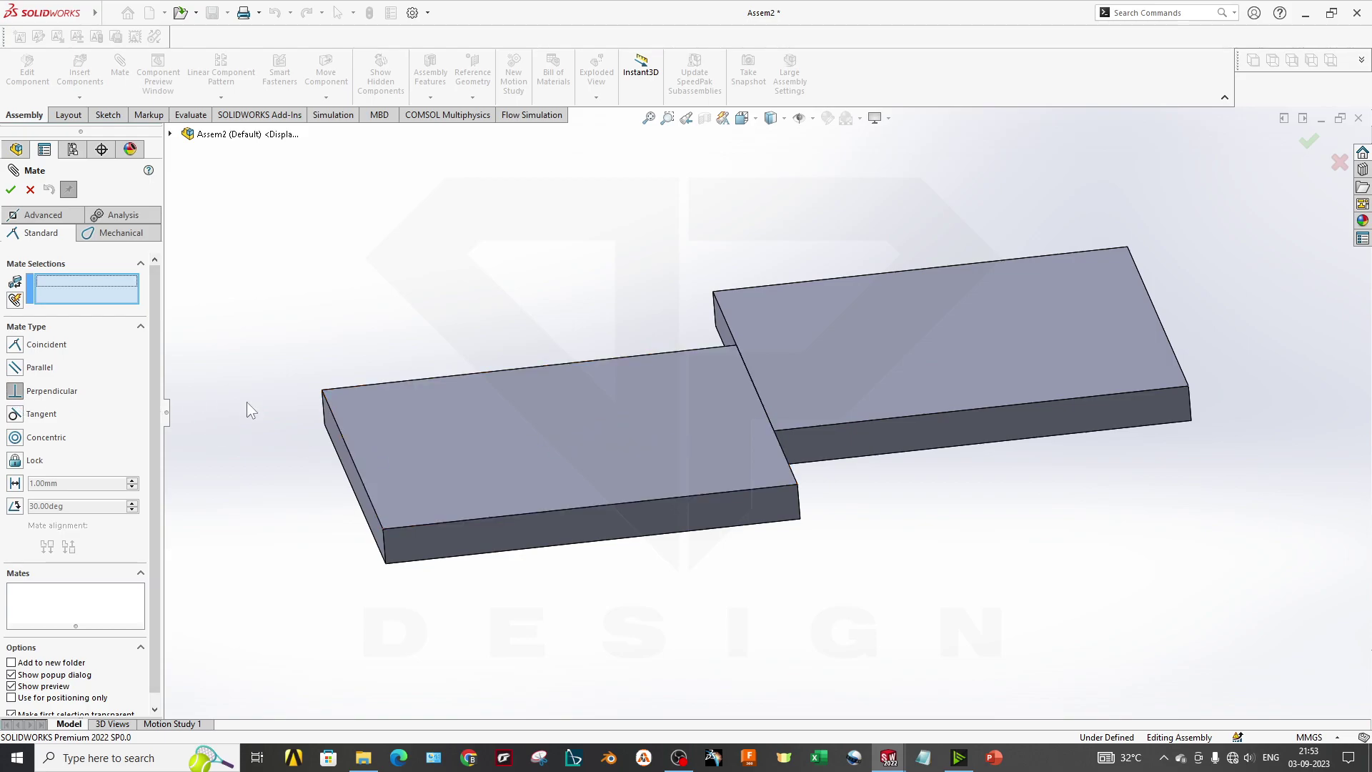
left_click(467, 421)
left_click(847, 342)
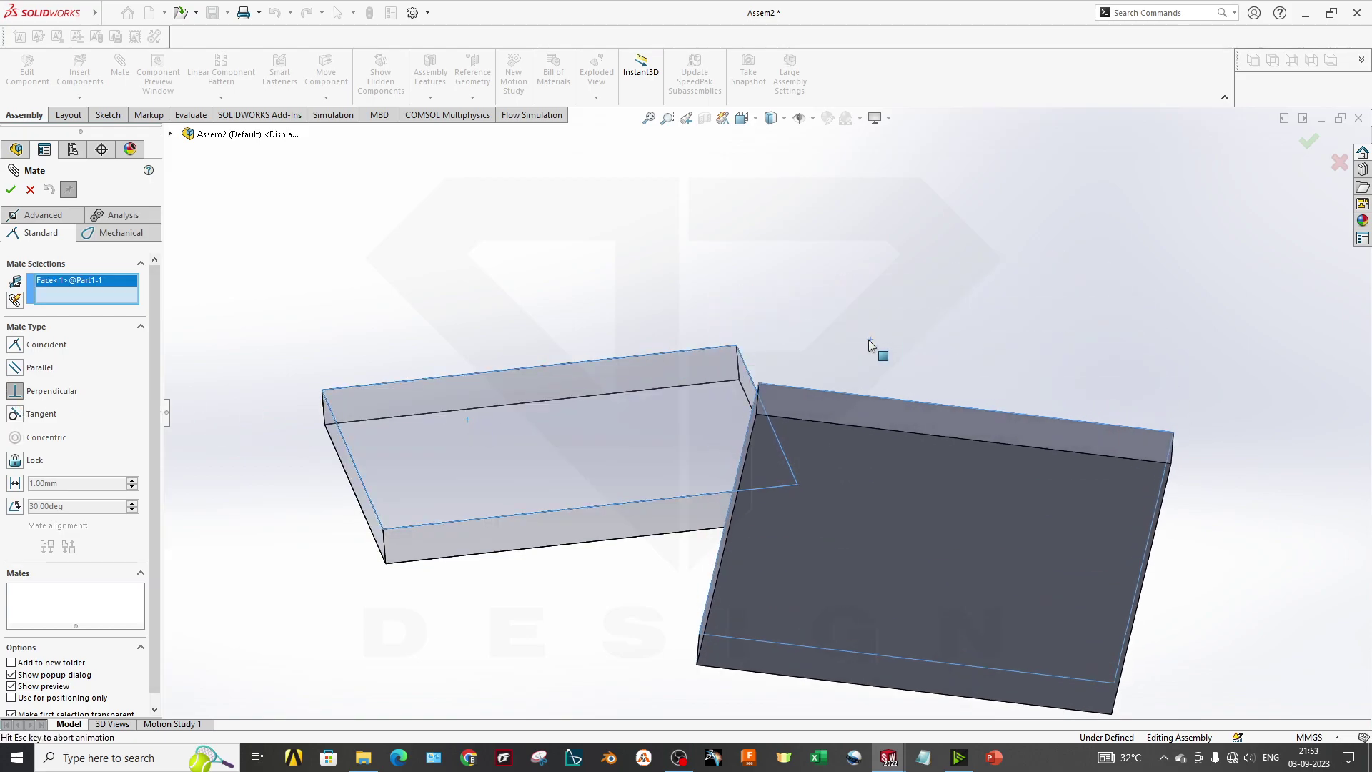
middle_click_drag(716, 484, 813, 481)
scroll(813, 481, "up", 5)
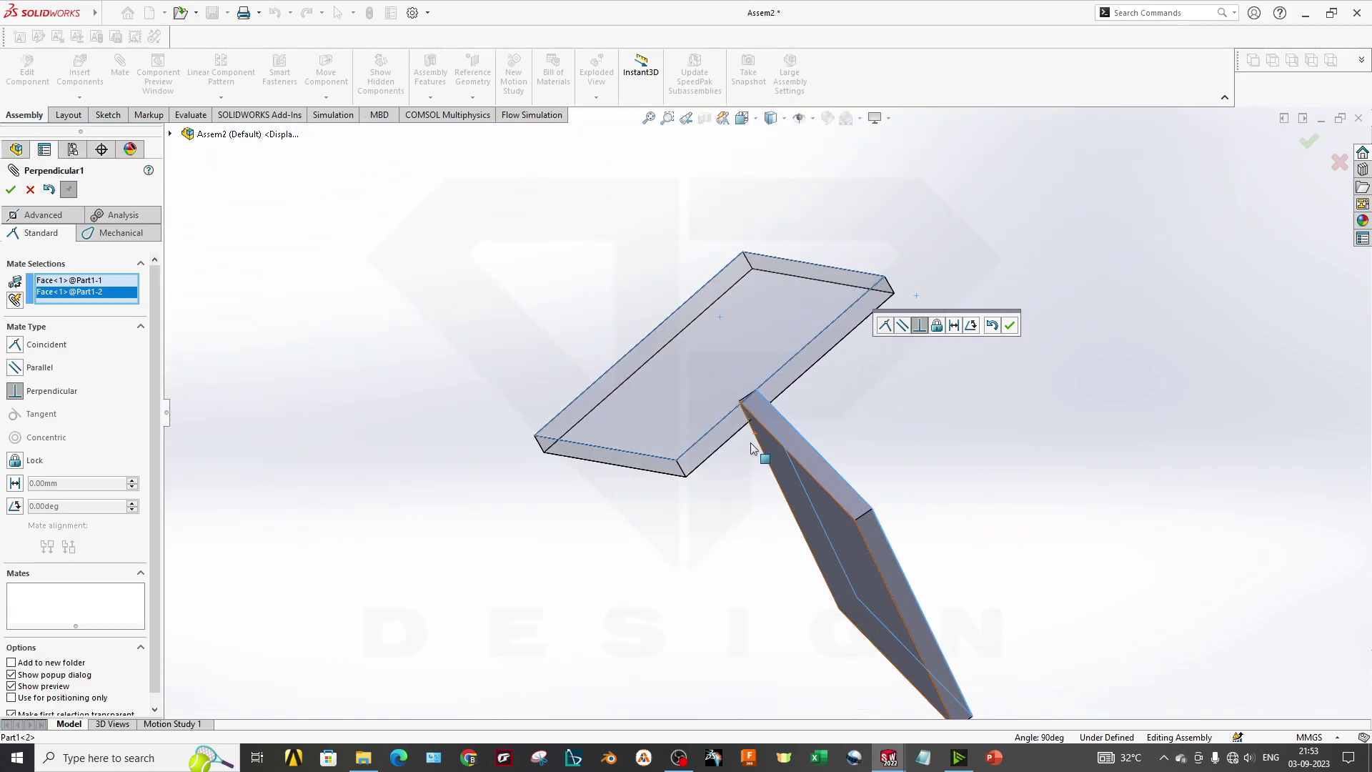
left_click(30, 189)
Step: Move the second plate clear of the fixed plate and make their facing upper edges coincident
left_click_drag(840, 387, 898, 544)
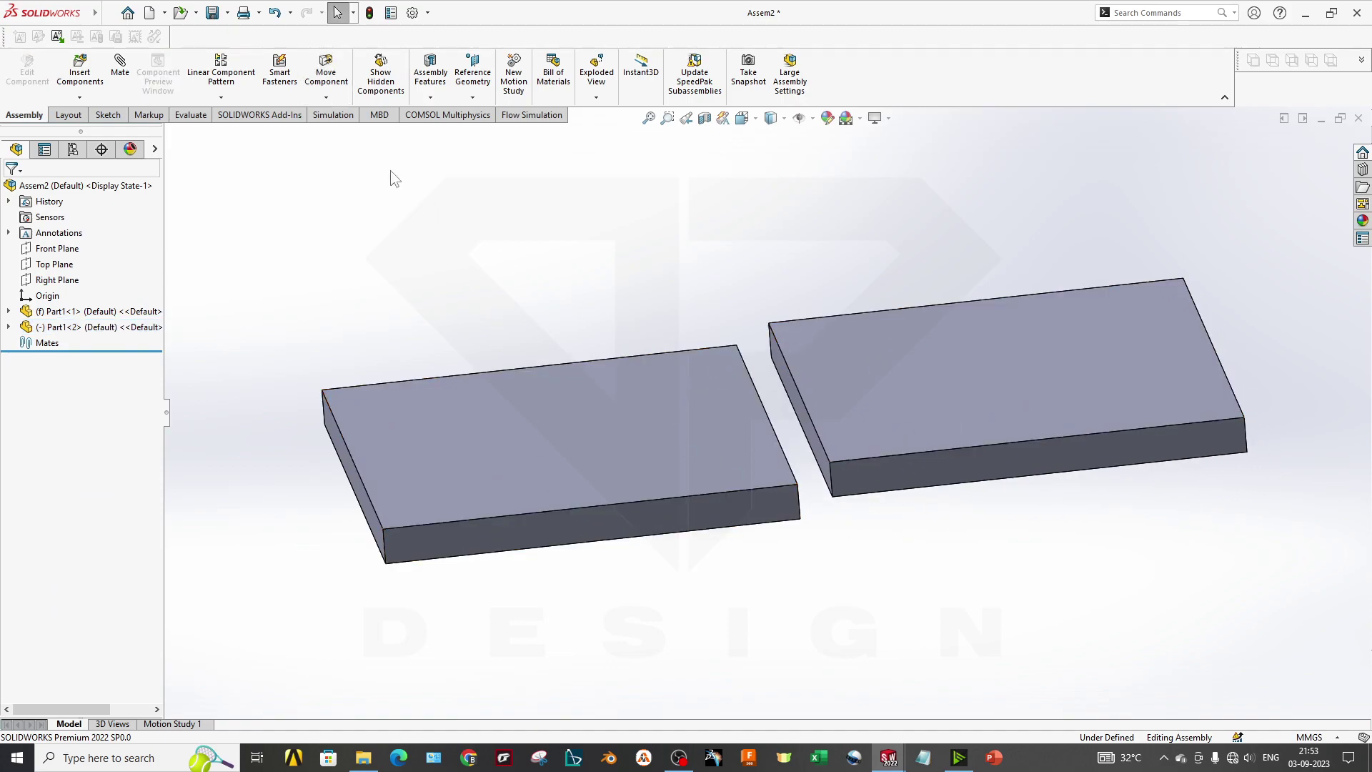
key("m")
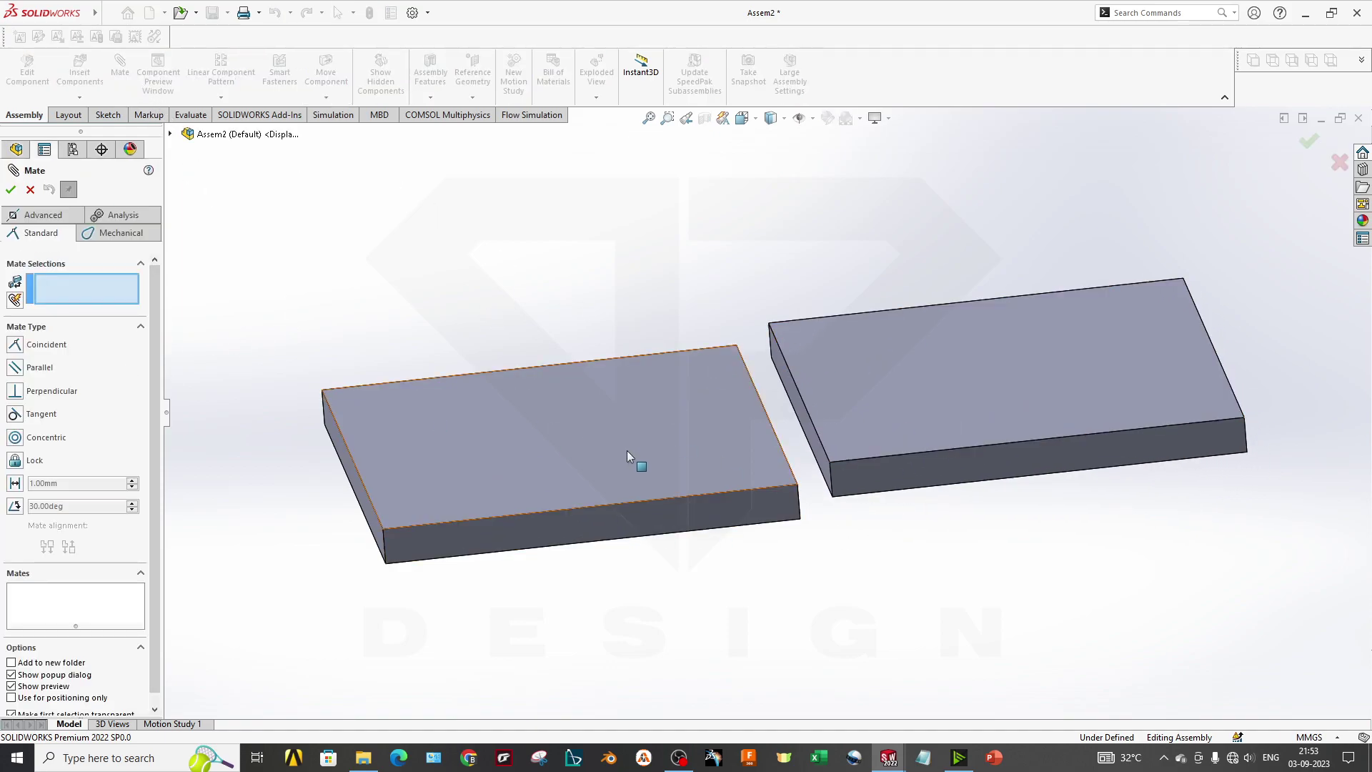
left_click(804, 407)
left_click(771, 425)
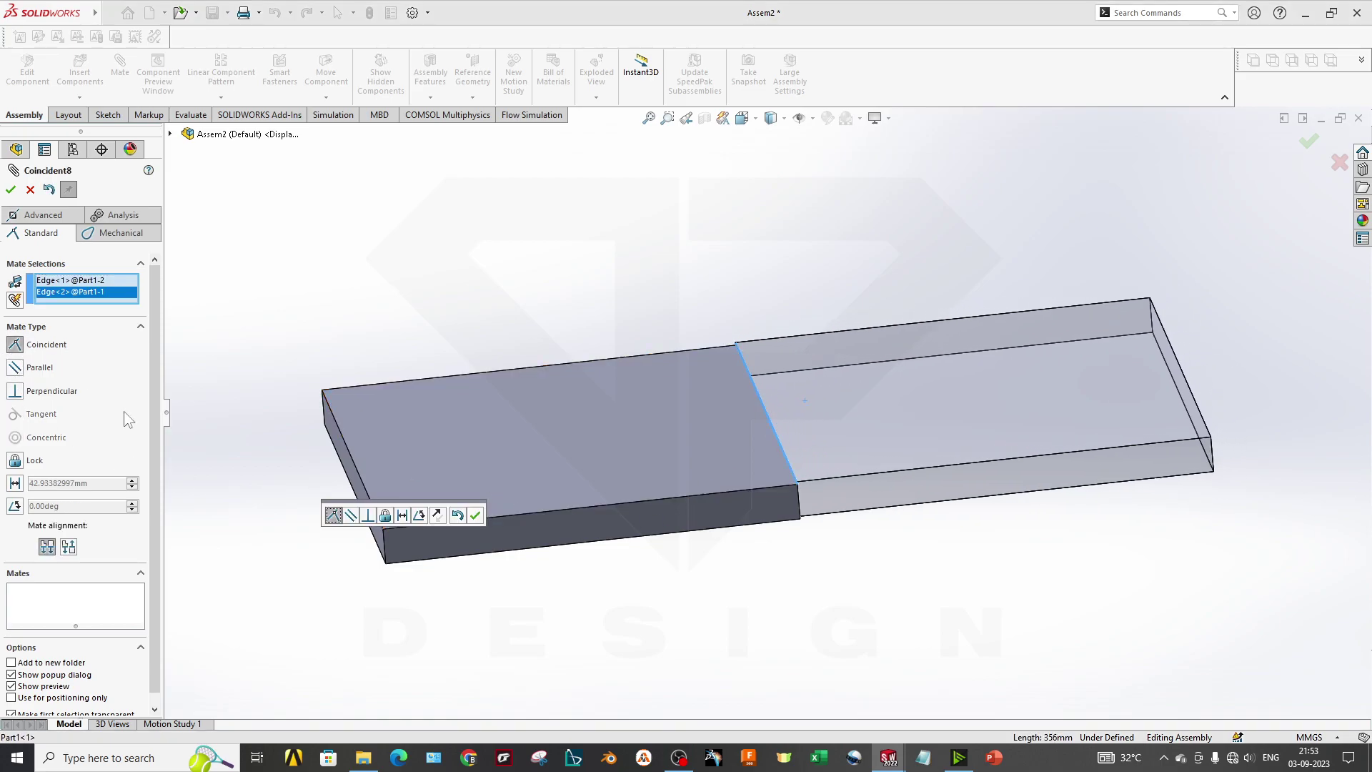
left_click(475, 516)
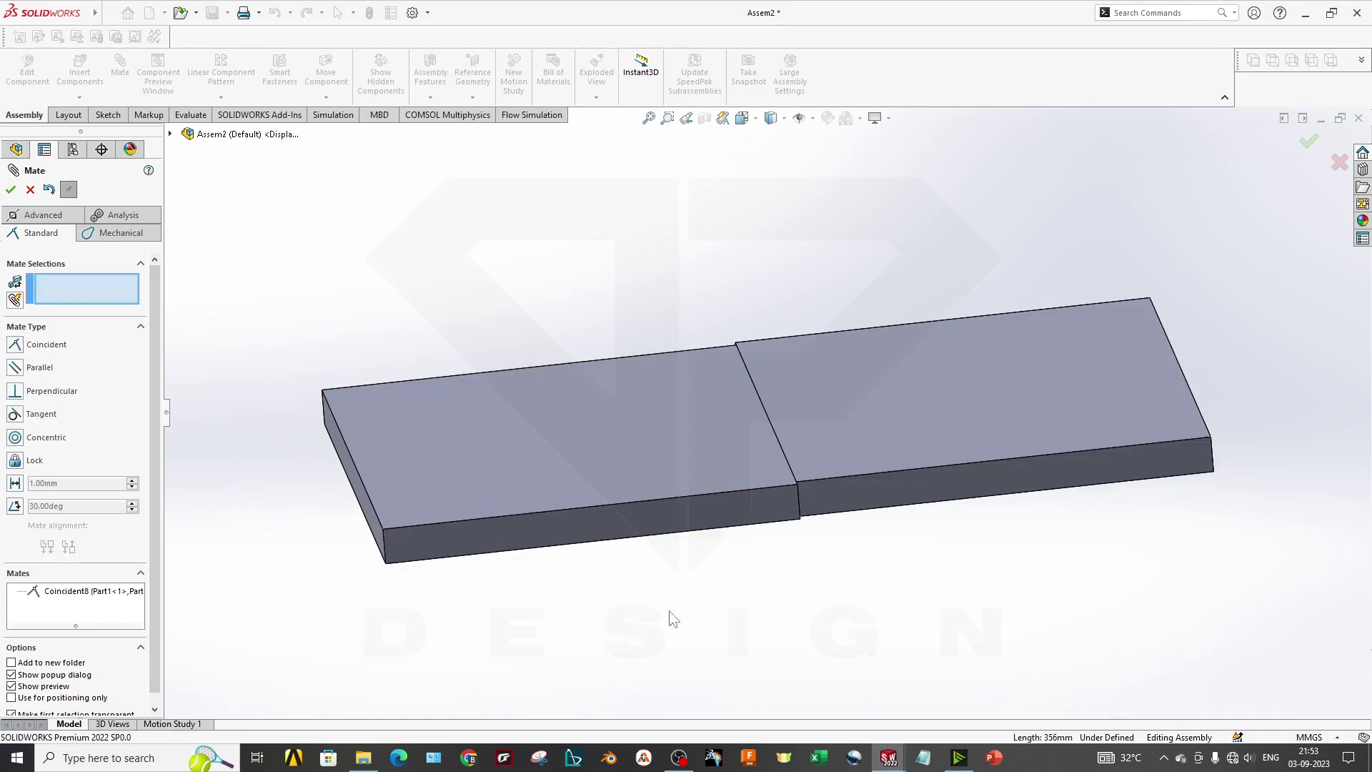
Step: Add a coincident mate between the front faces of both plates
left_click(853, 496)
left_click(725, 509)
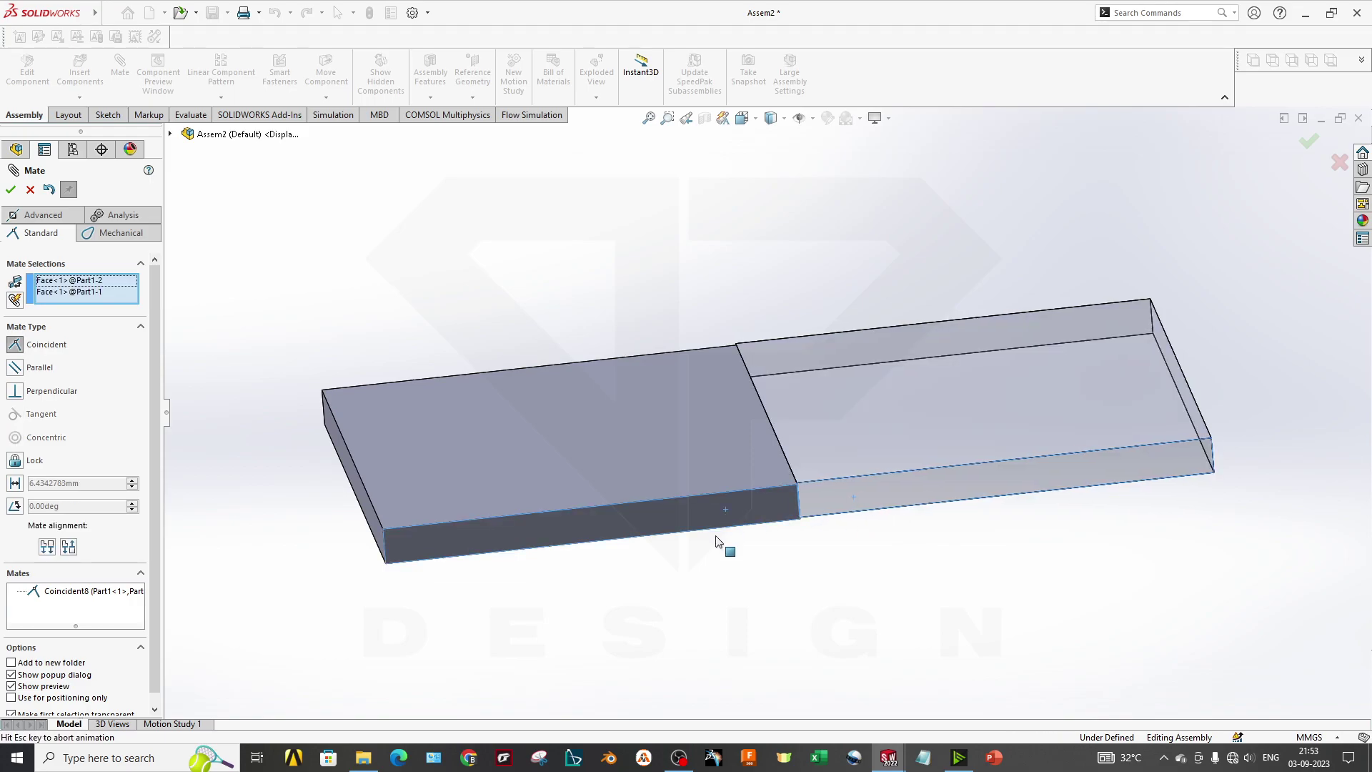
left_click(10, 189)
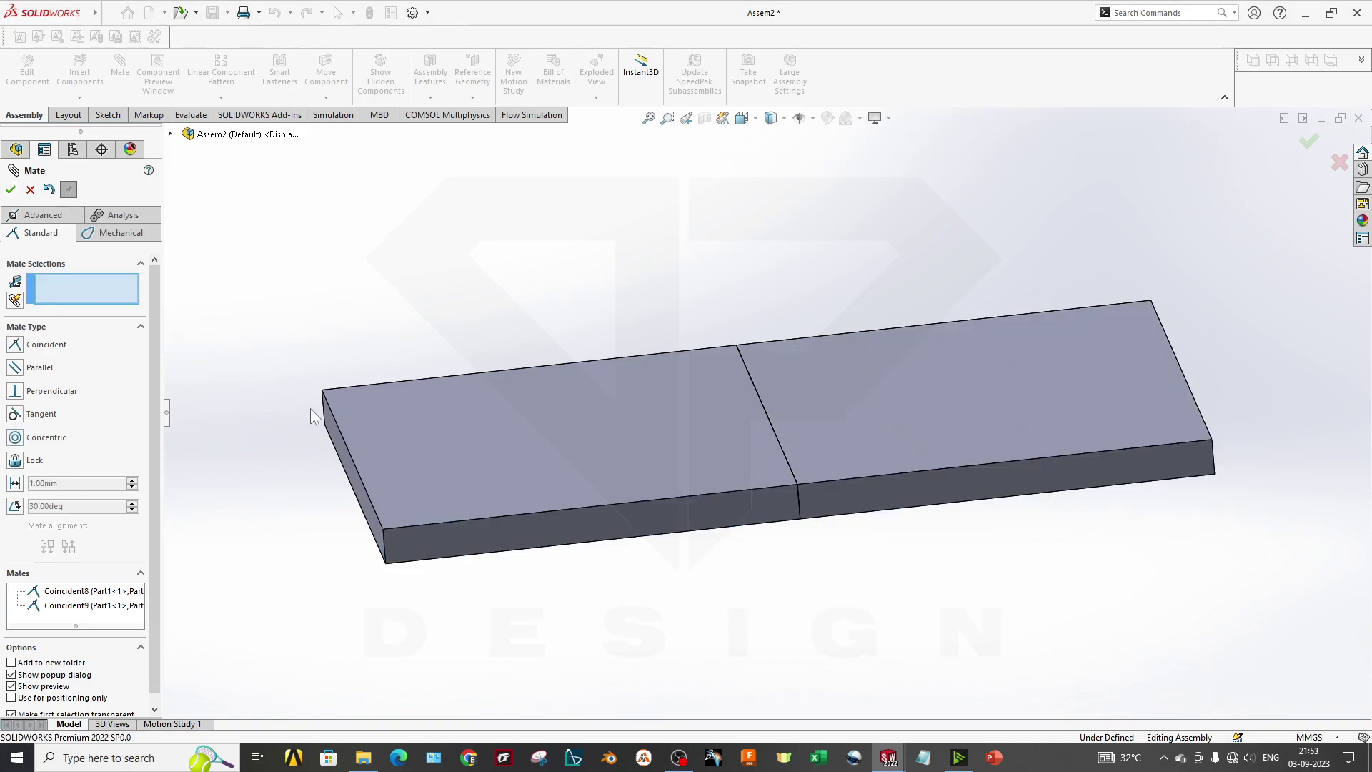
Step: Swing the second plate up about the shared edge and mate its inner face perpendicular to the fixed plate's top face
left_click_drag(983, 409, 887, 545)
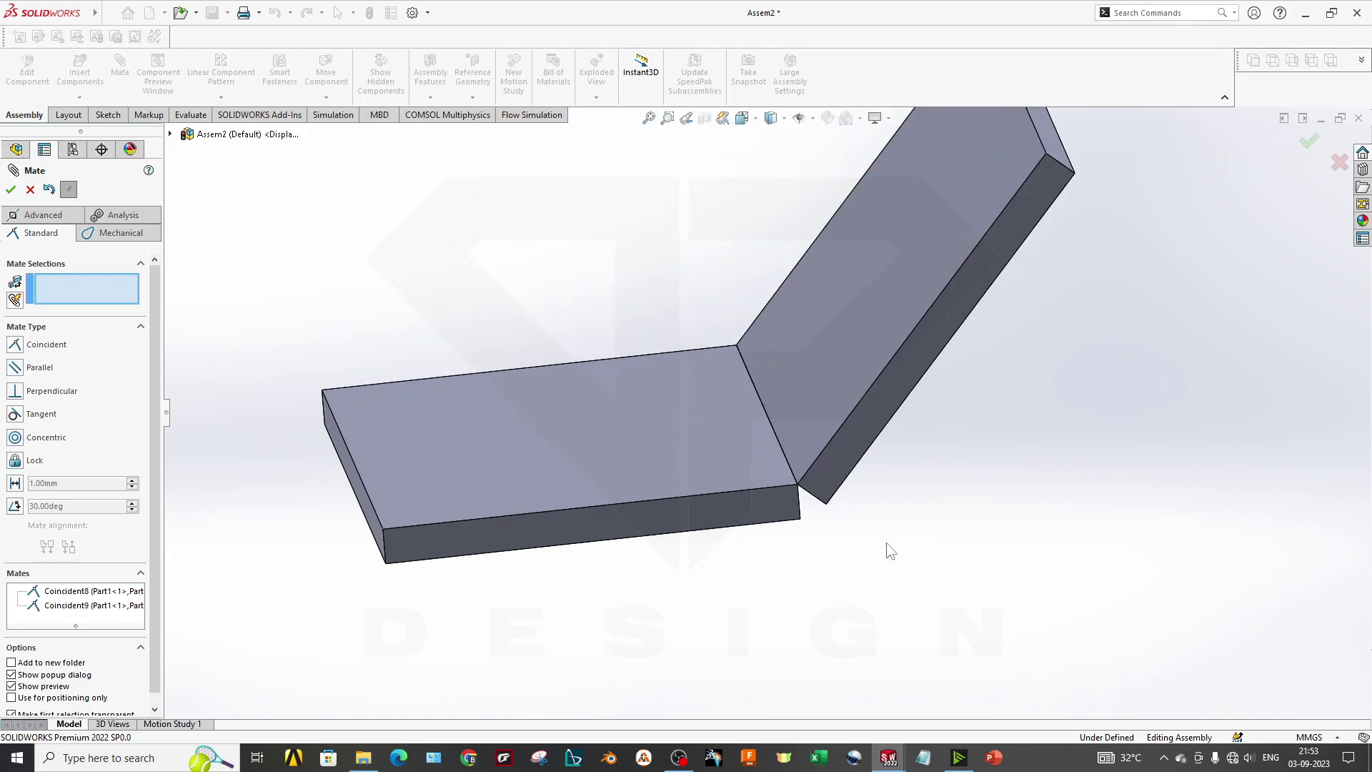
left_click_drag(786, 268, 1014, 446)
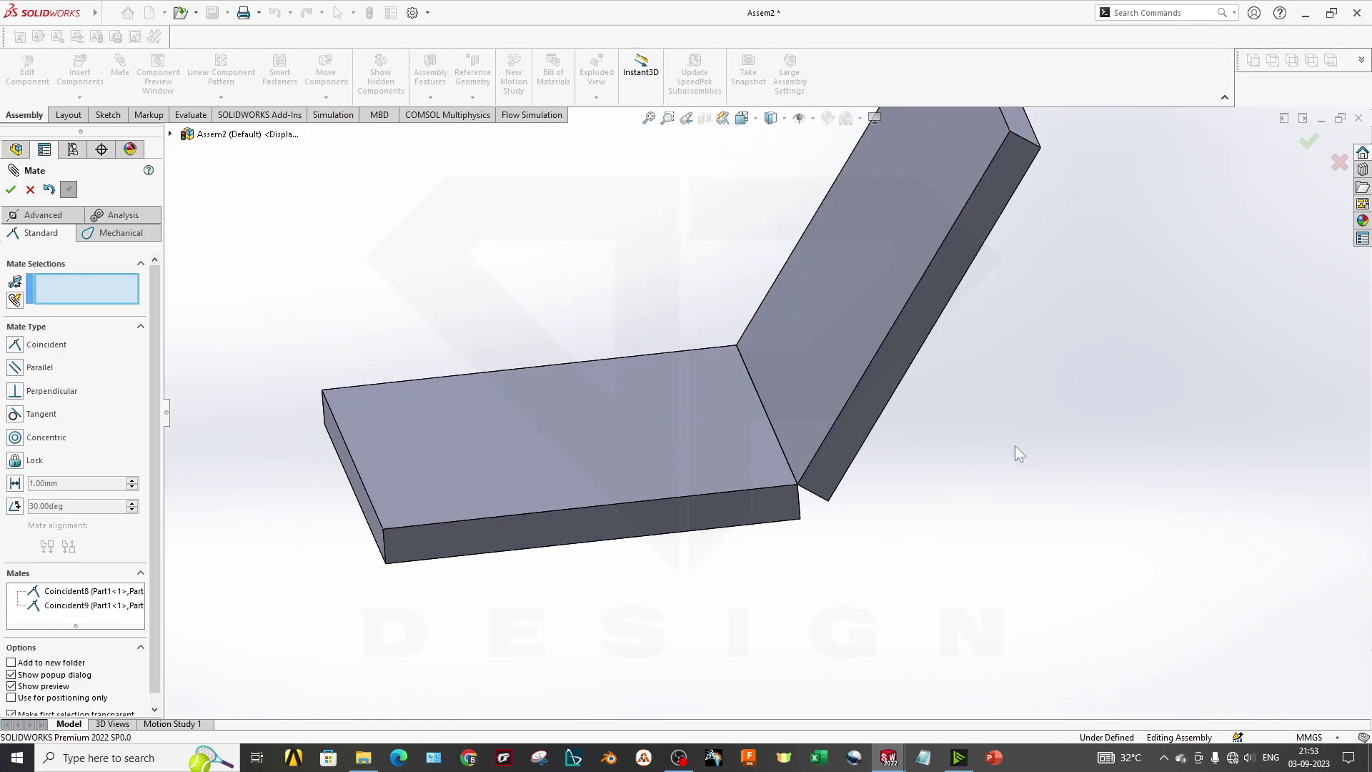
left_click(590, 439)
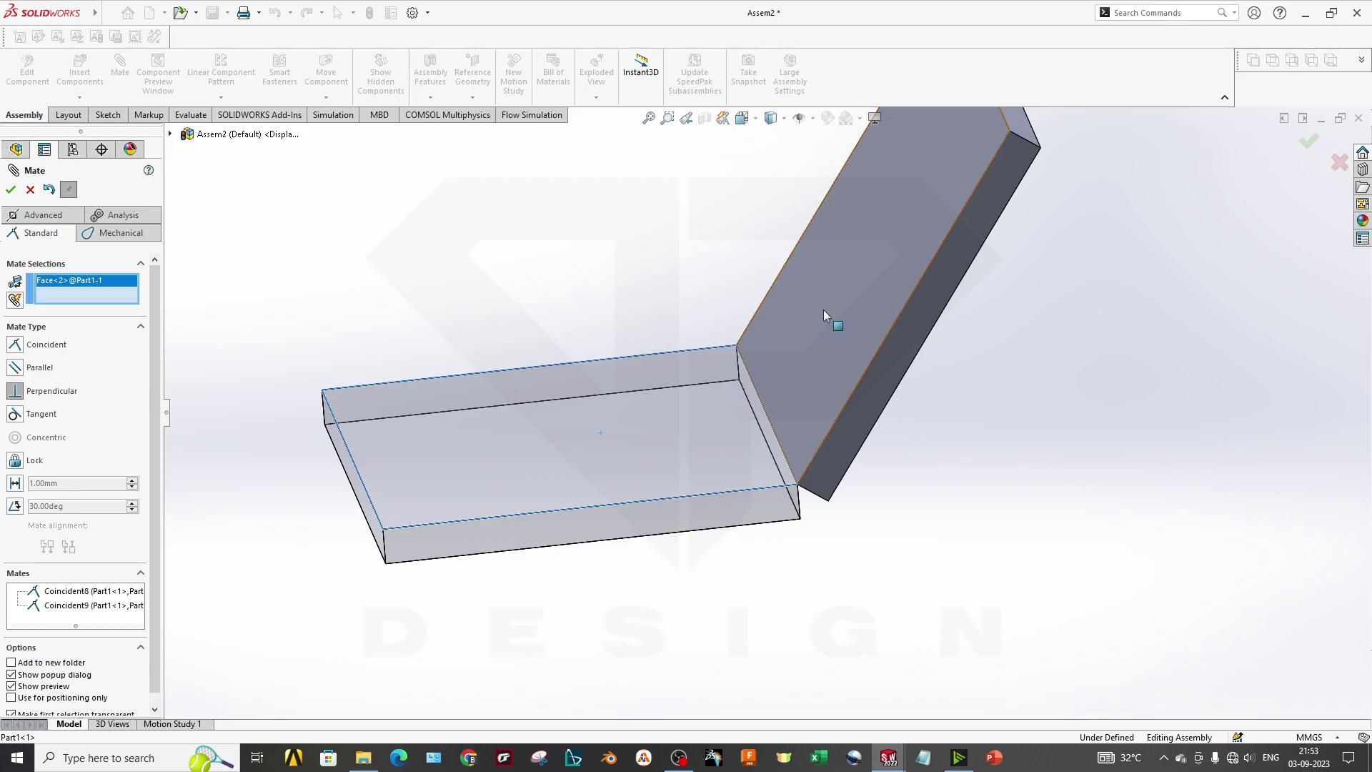
left_click(826, 315)
left_click(860, 511)
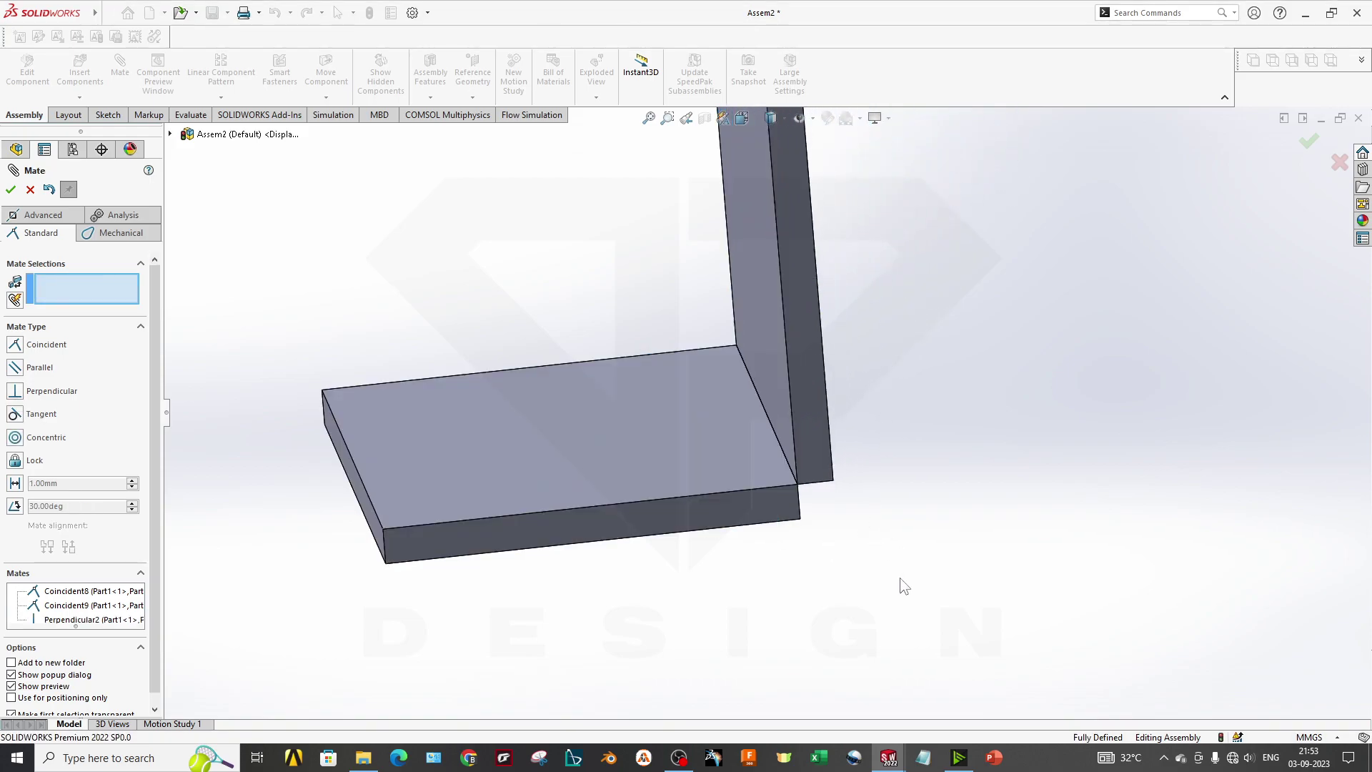
key("z")
left_click(30, 189)
Step: Measure between the fixed plate's top face and the upright plate's inner face to check their angular relation
middle_click_drag(444, 405, 735, 447)
left_click(769, 406)
left_click(753, 506)
left_click(773, 358)
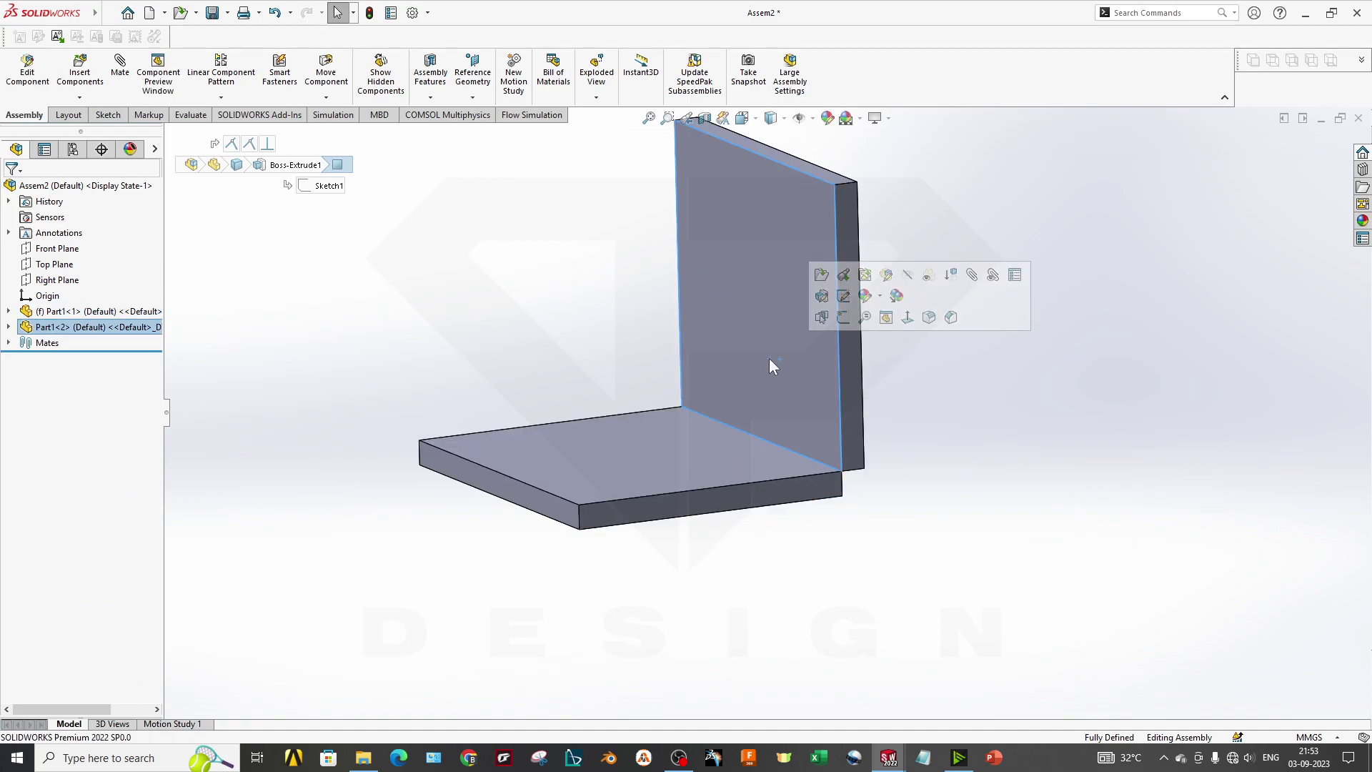
left_click(180, 116)
left_click(241, 330)
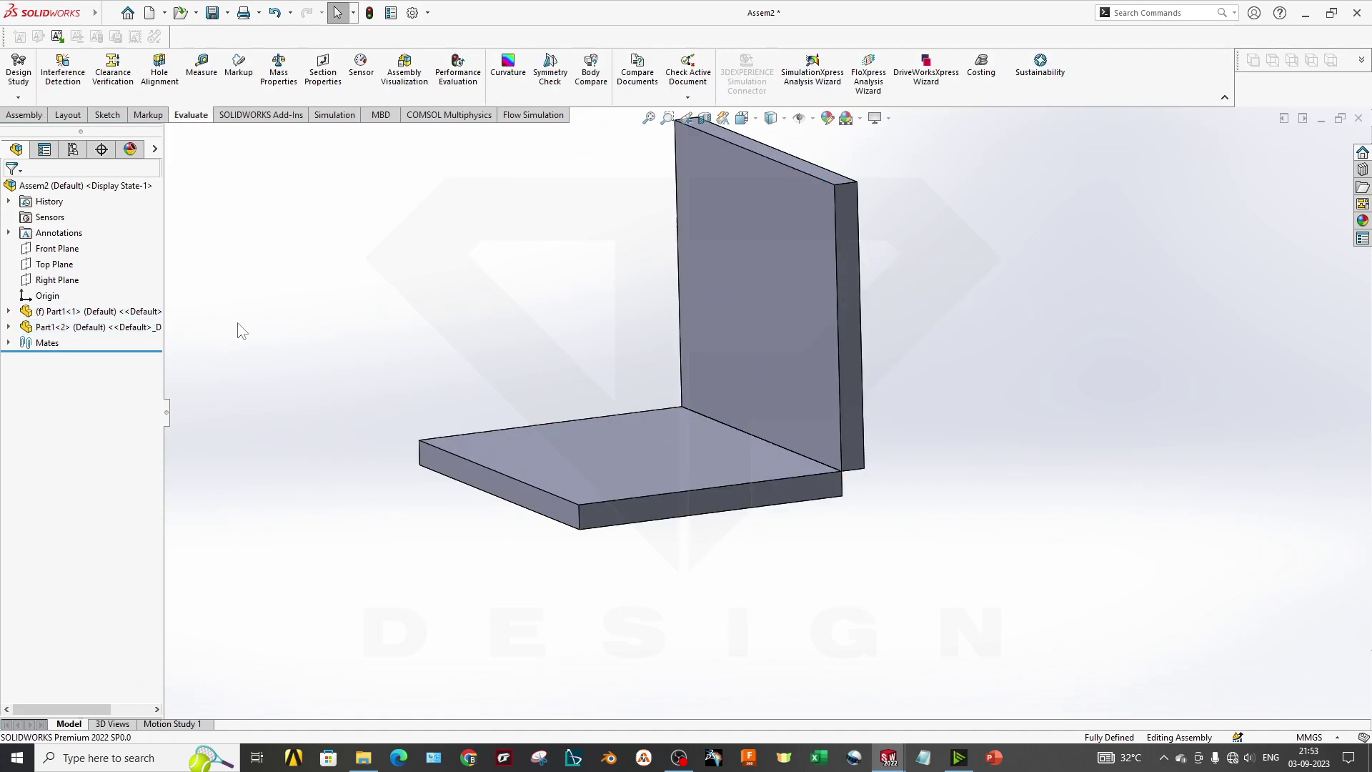
left_click(201, 64)
left_click(679, 439)
left_click(707, 400)
middle_click_drag(679, 447, 836, 578)
scroll(850, 600, "down", 2)
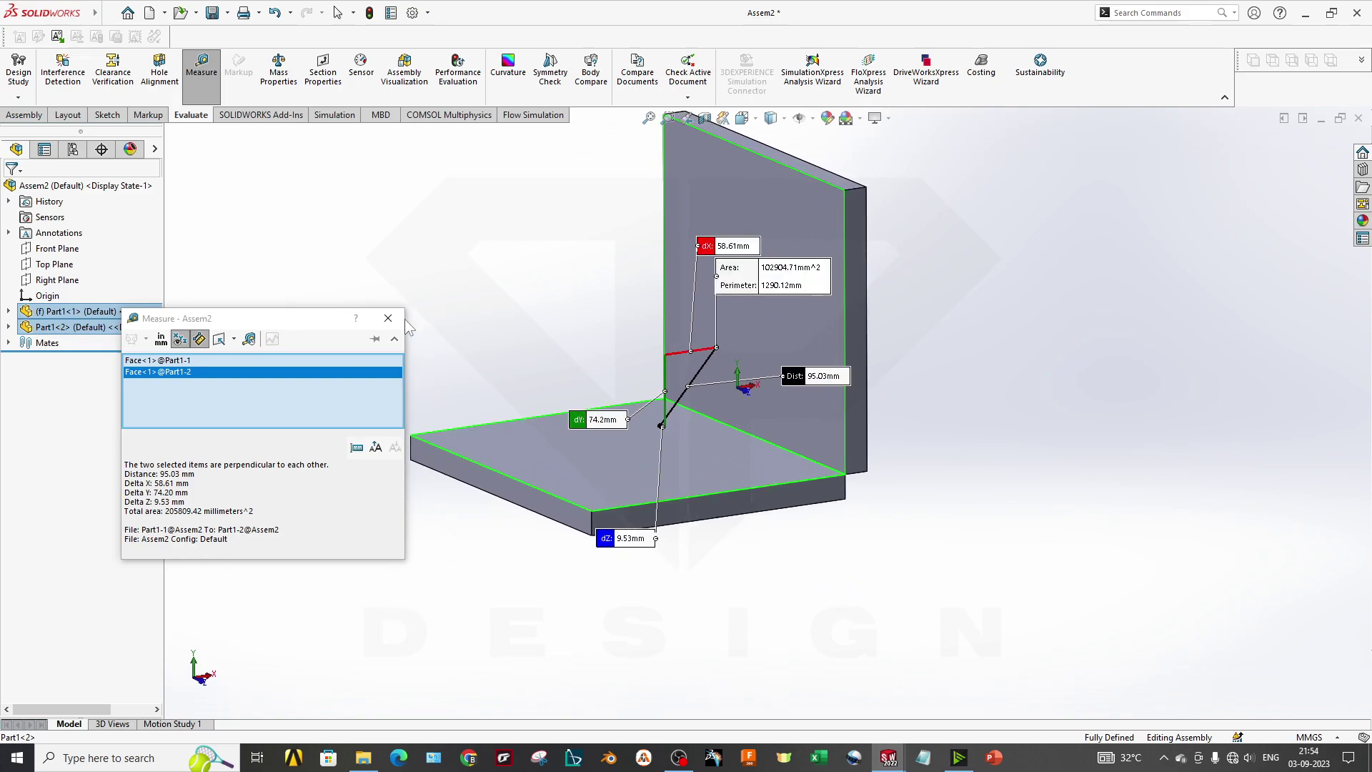
left_click(395, 319)
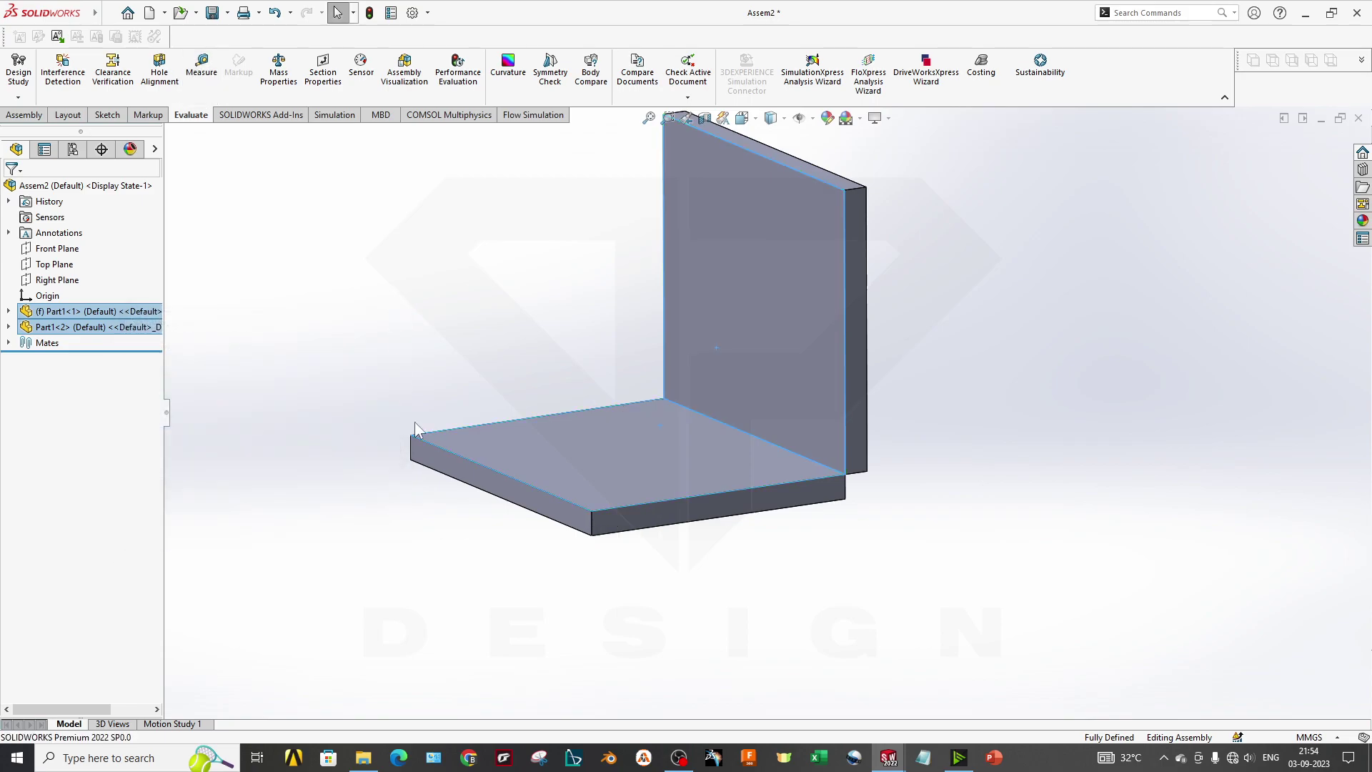
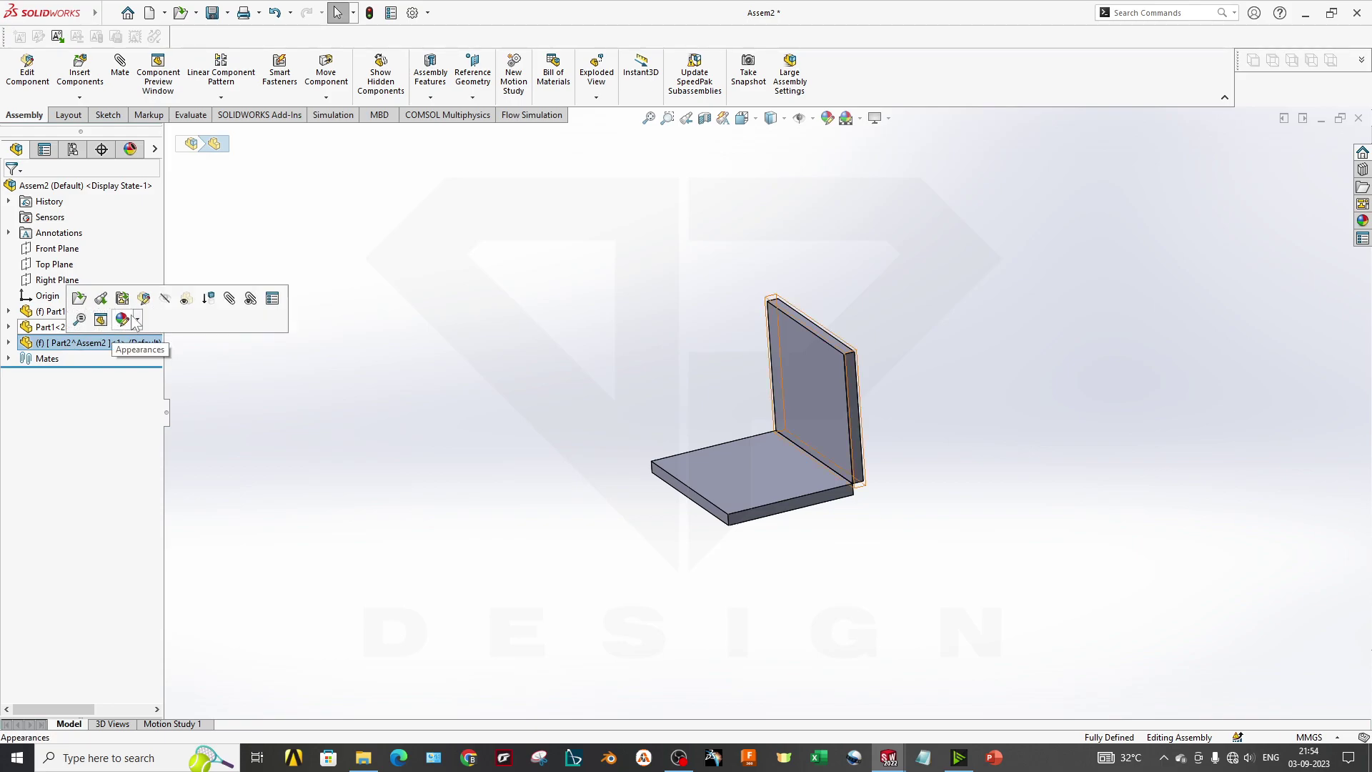
Step: Edit the in-assembly part Part2 in context and start a sketch on the fixed plate's front face
left_click(144, 299)
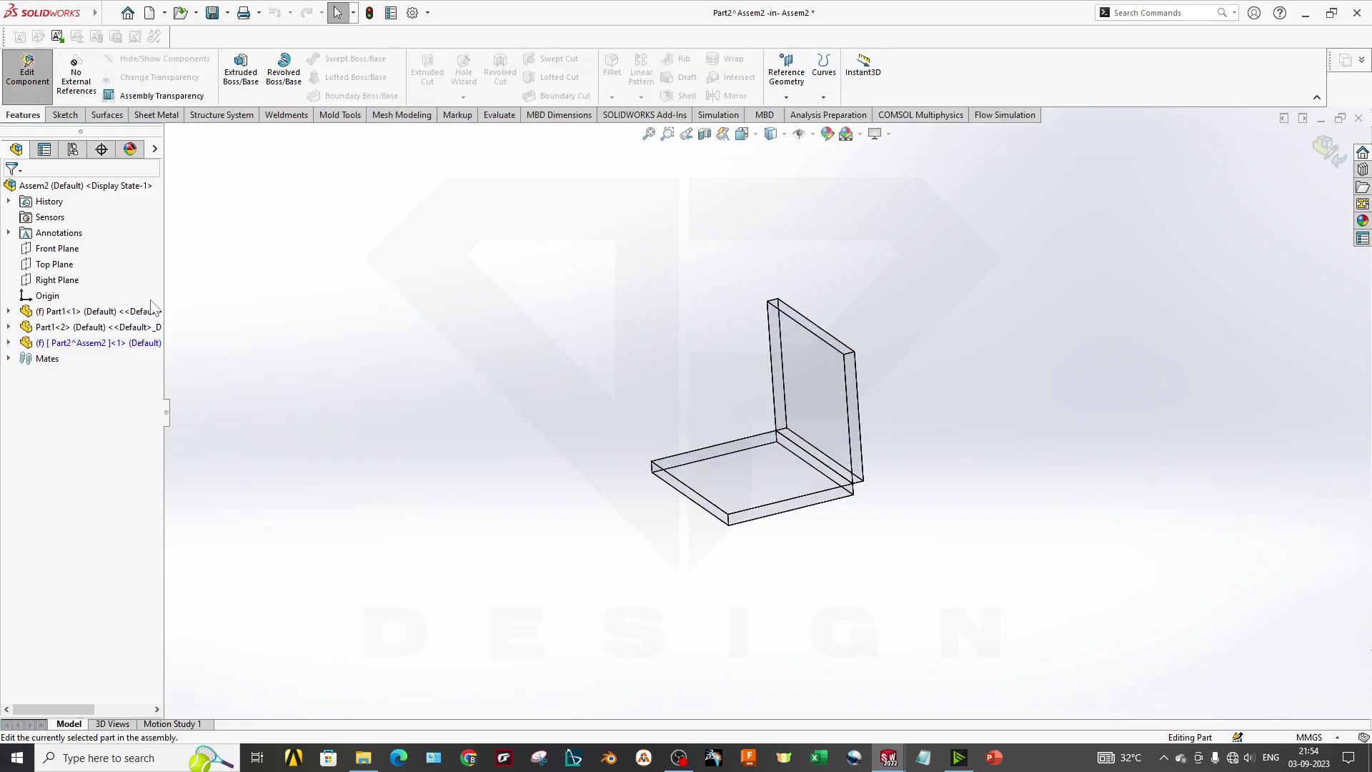
middle_click_drag(976, 524, 777, 416)
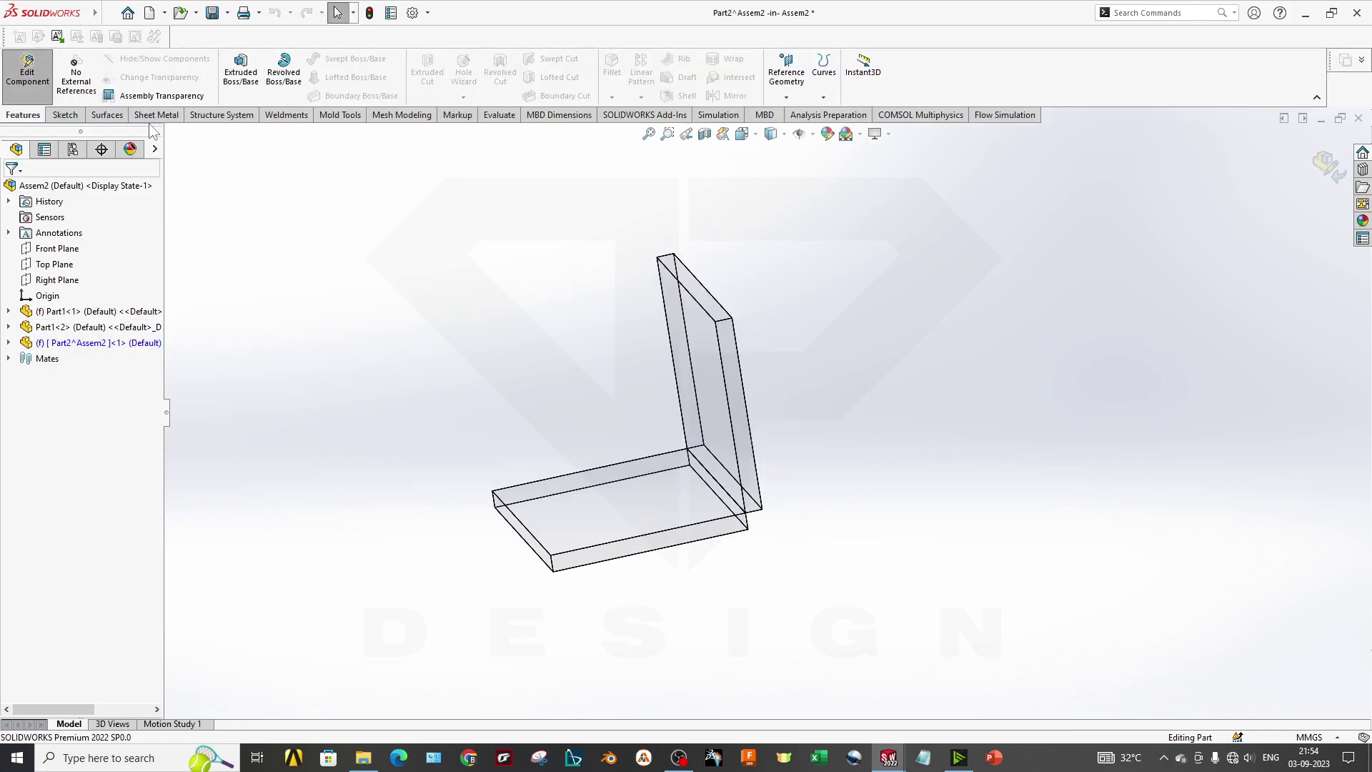
left_click(65, 115)
left_click(235, 73)
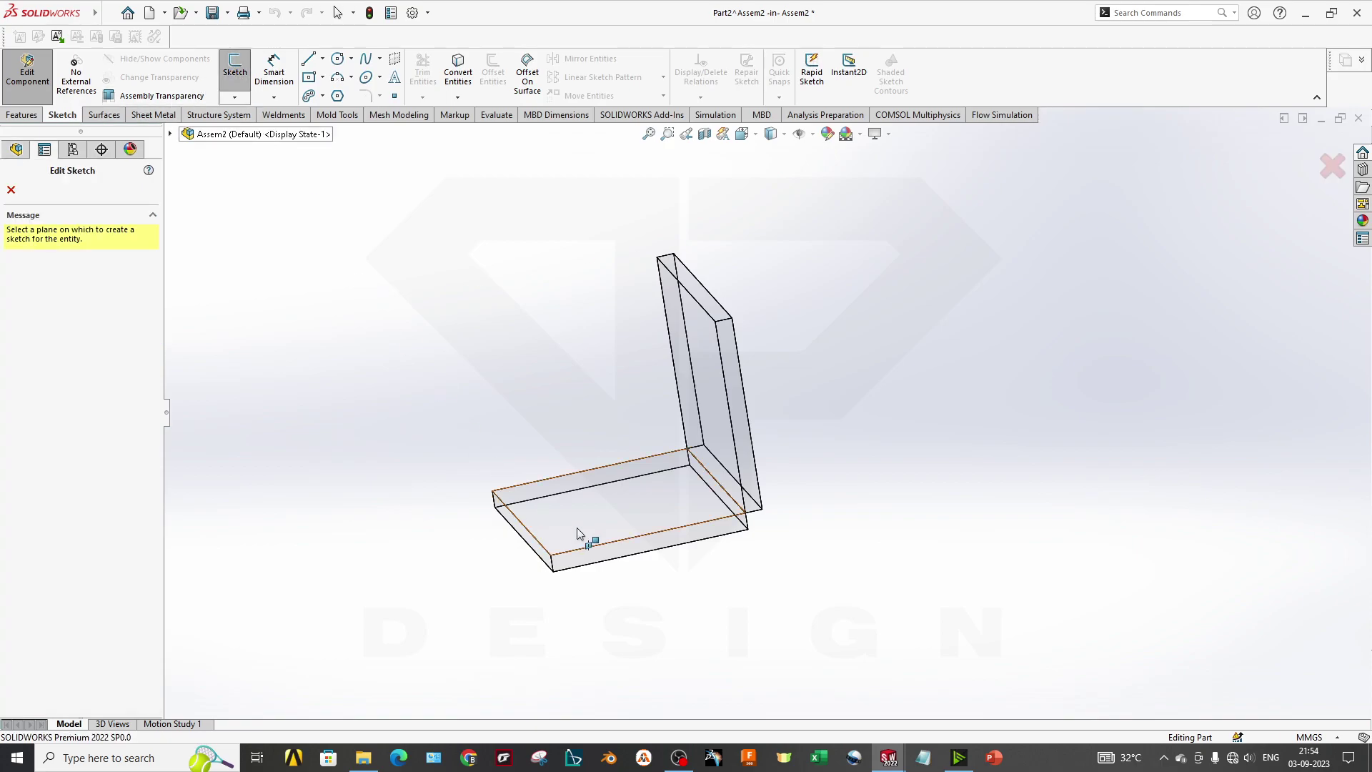
left_click(611, 556)
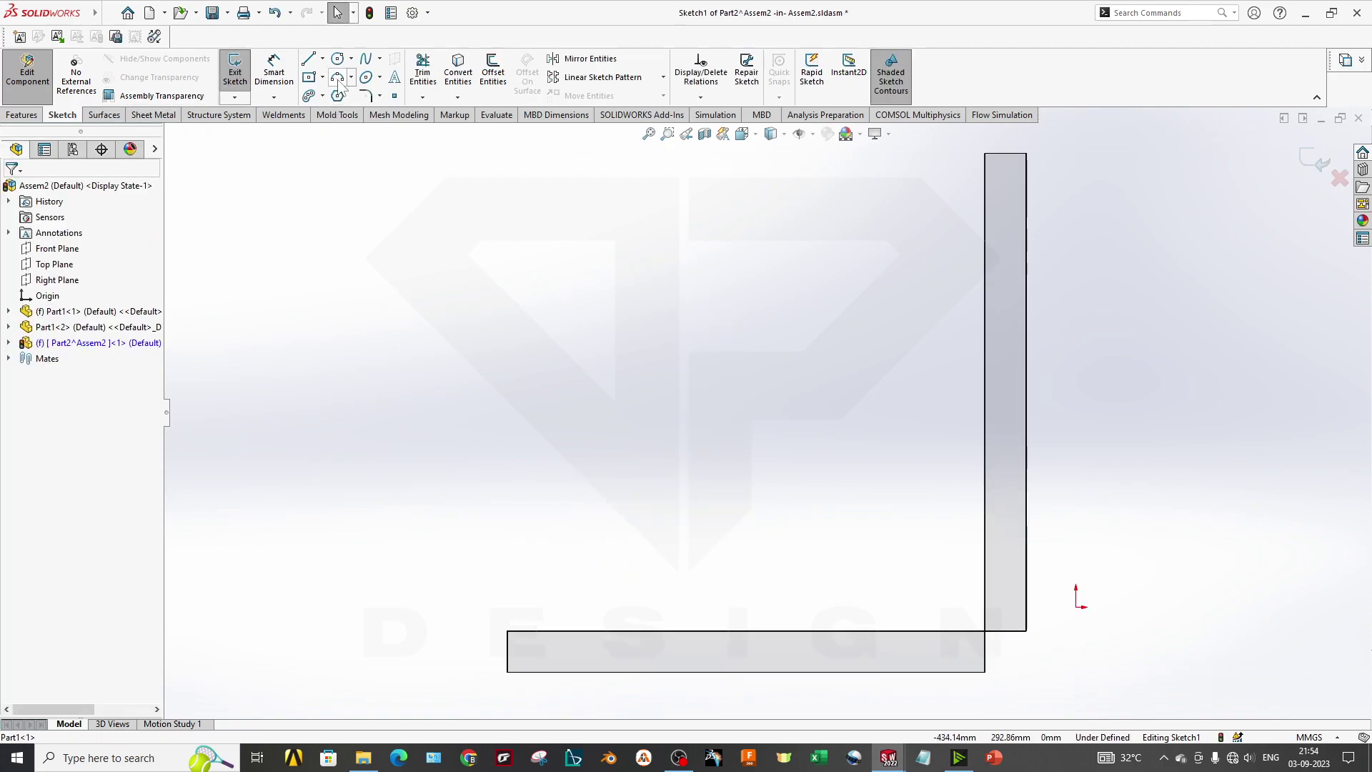
Step: Sketch a circle of about 88.7 mm radius in the open area between the two plates and exit the sketch
left_click(338, 58)
scroll(679, 480, "up", 2)
left_click(697, 409)
left_click(717, 509)
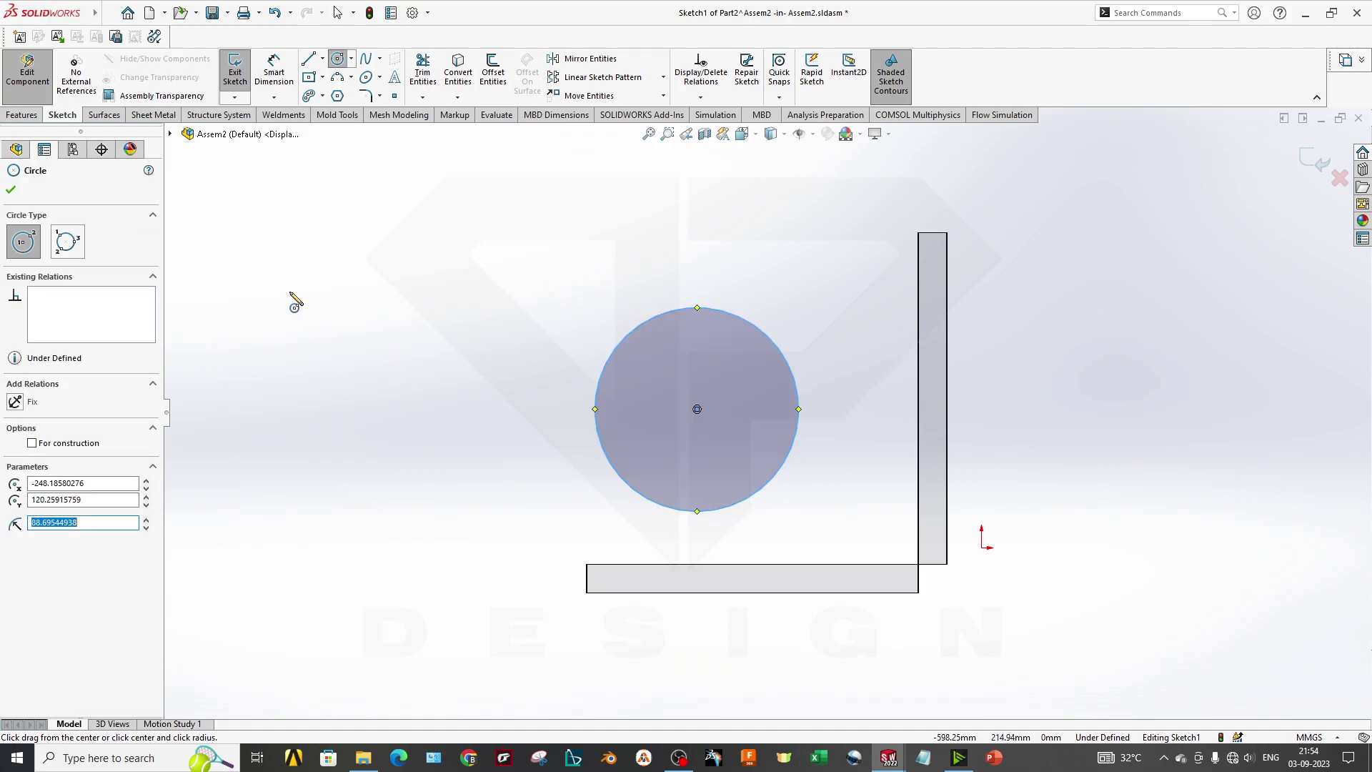
key("ctrl+7")
left_click(1321, 165)
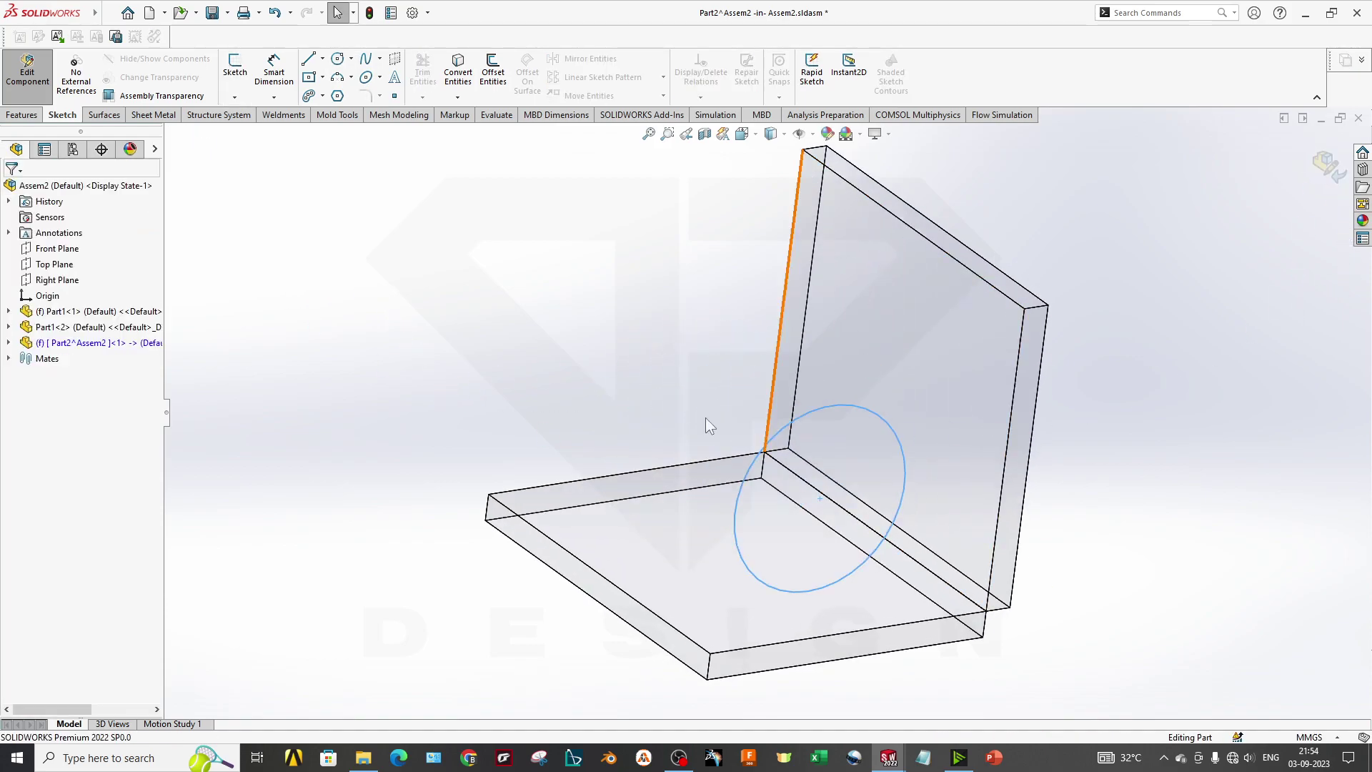
Step: Extrude the circle with the Mid Plane condition into a cylinder slightly longer than the plates and return to the assembly
left_click(22, 115)
left_click(241, 71)
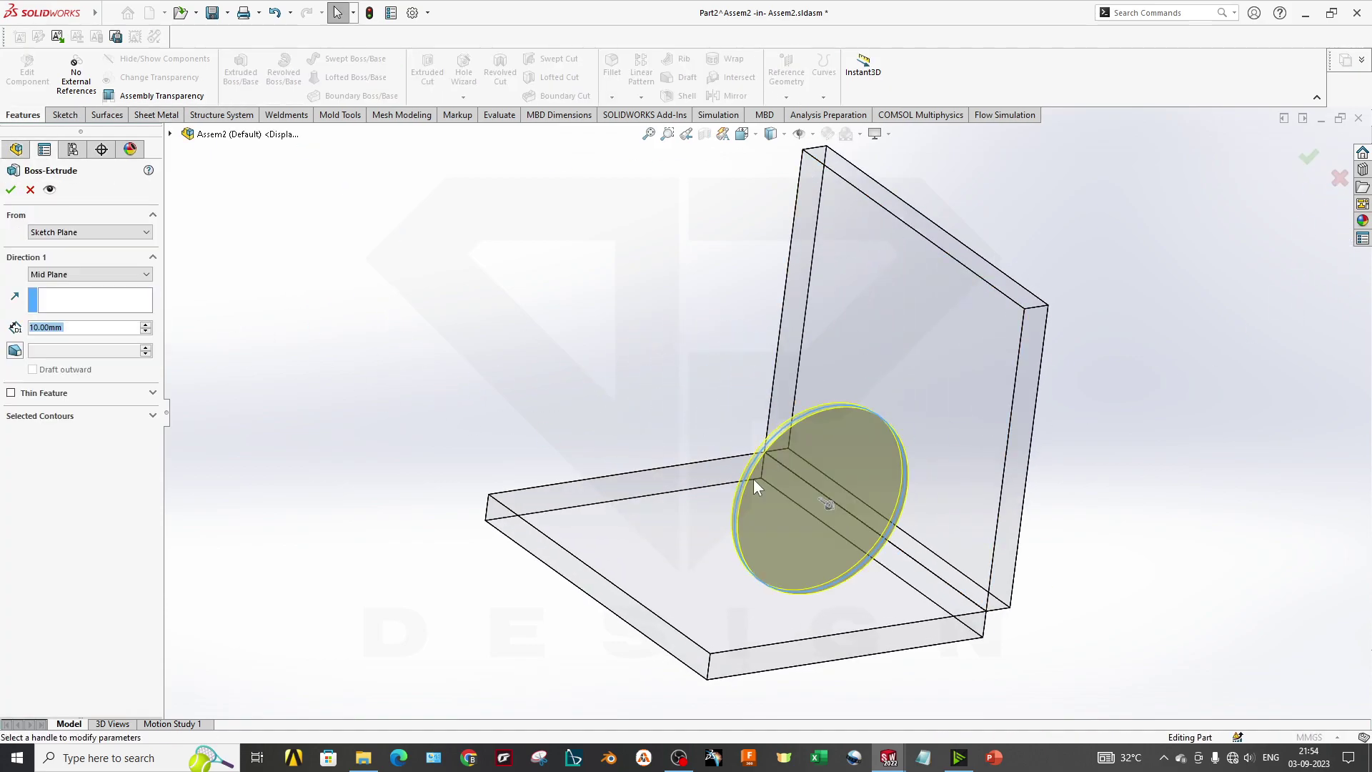
left_click_drag(829, 506, 925, 574)
left_click(10, 190)
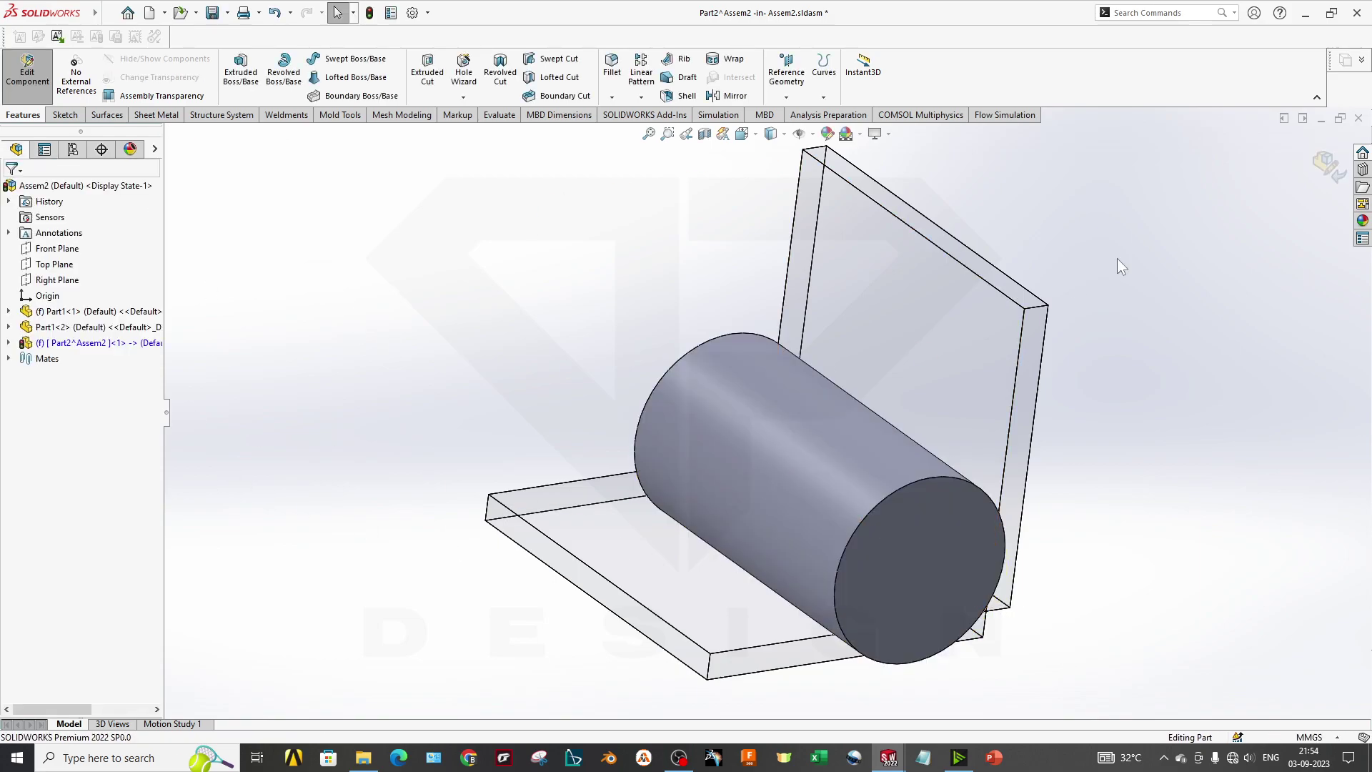
left_click(1336, 166)
Step: Float the fixed cylinder part and move it away from the upright plate, past the free end of the fixed plate
middle_click_drag(1301, 393, 778, 526)
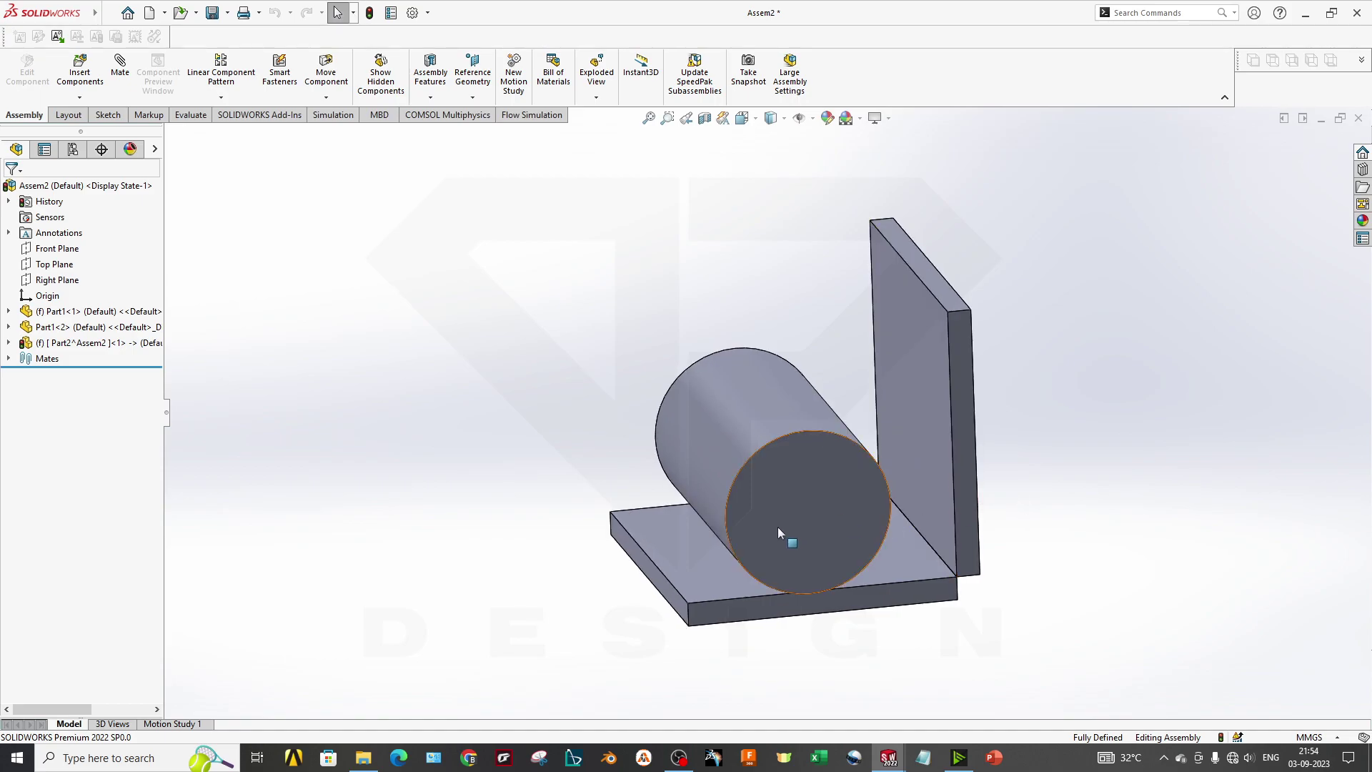
left_click_drag(777, 526, 543, 439)
middle_click_drag(588, 539, 580, 589)
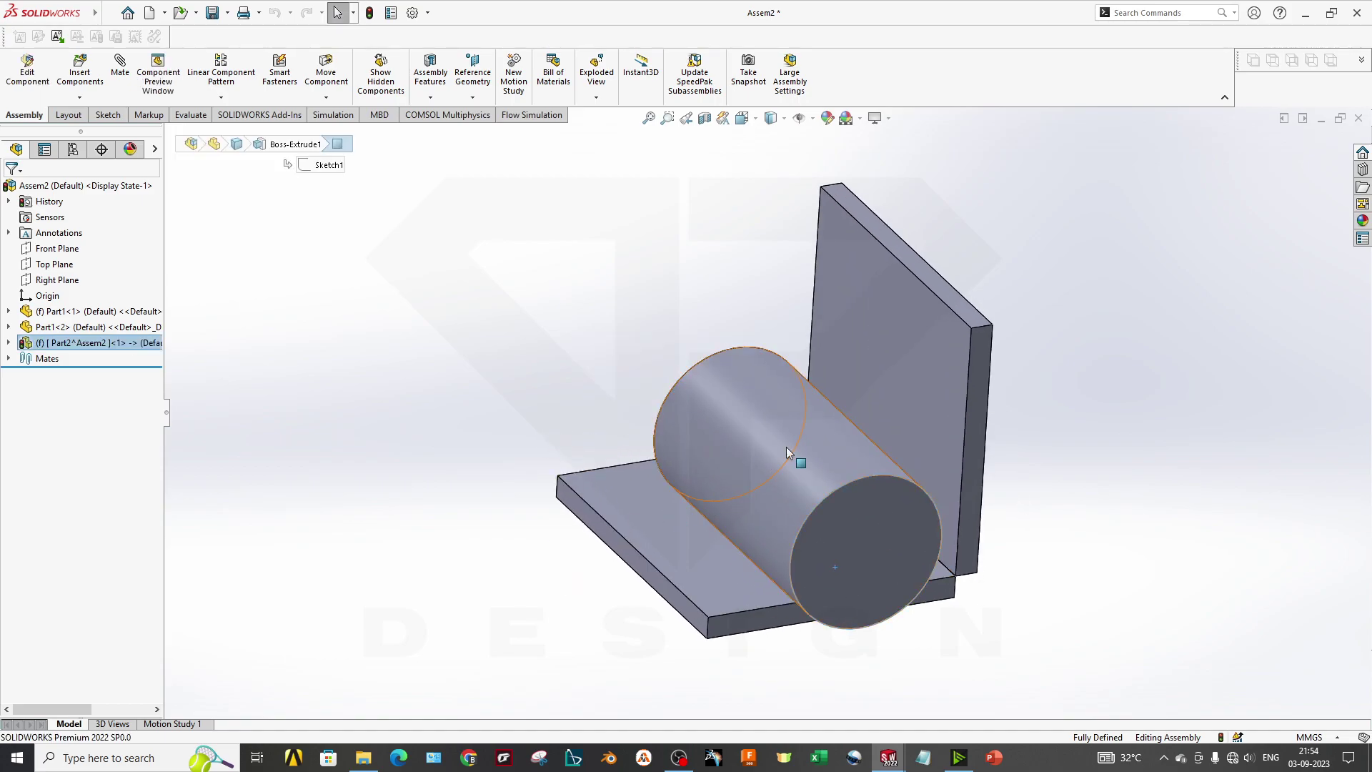
right_click(786, 447)
left_click(1049, 380)
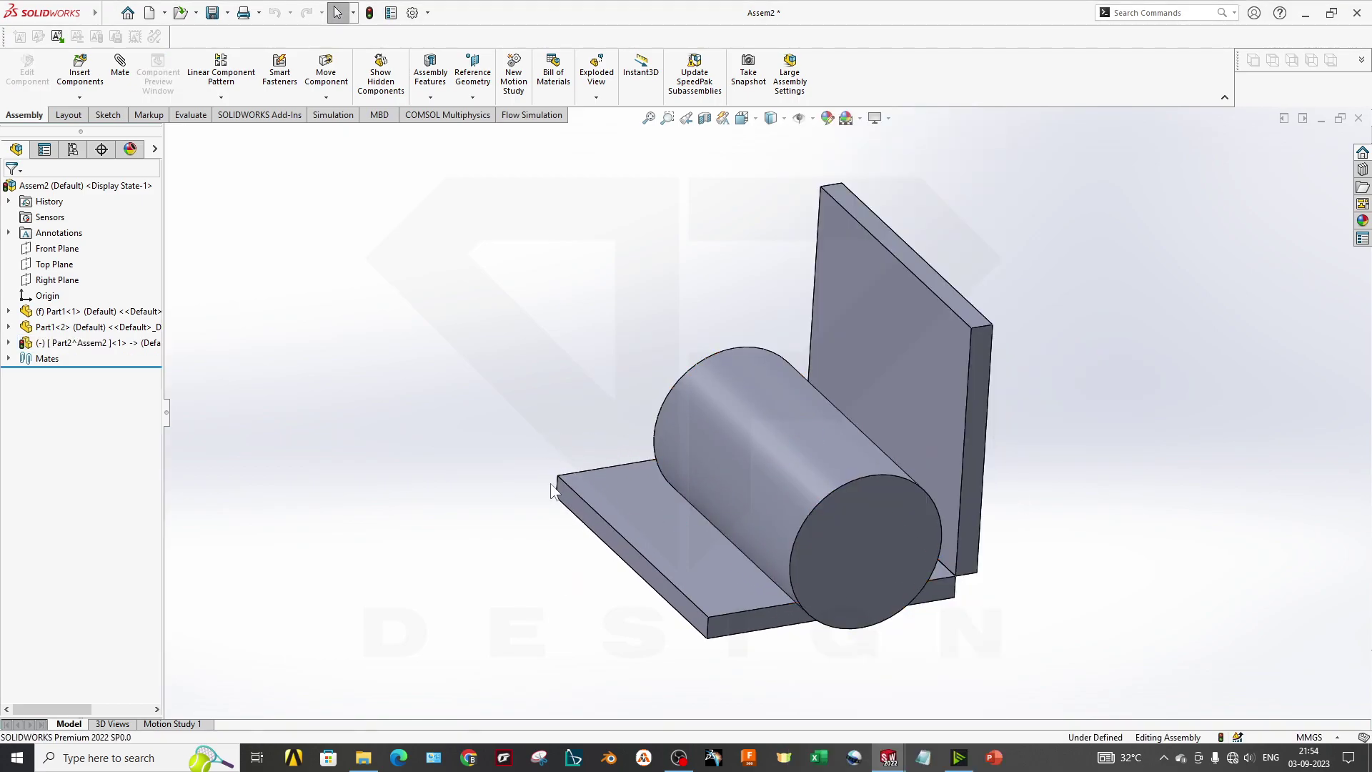
left_click_drag(834, 492, 634, 498)
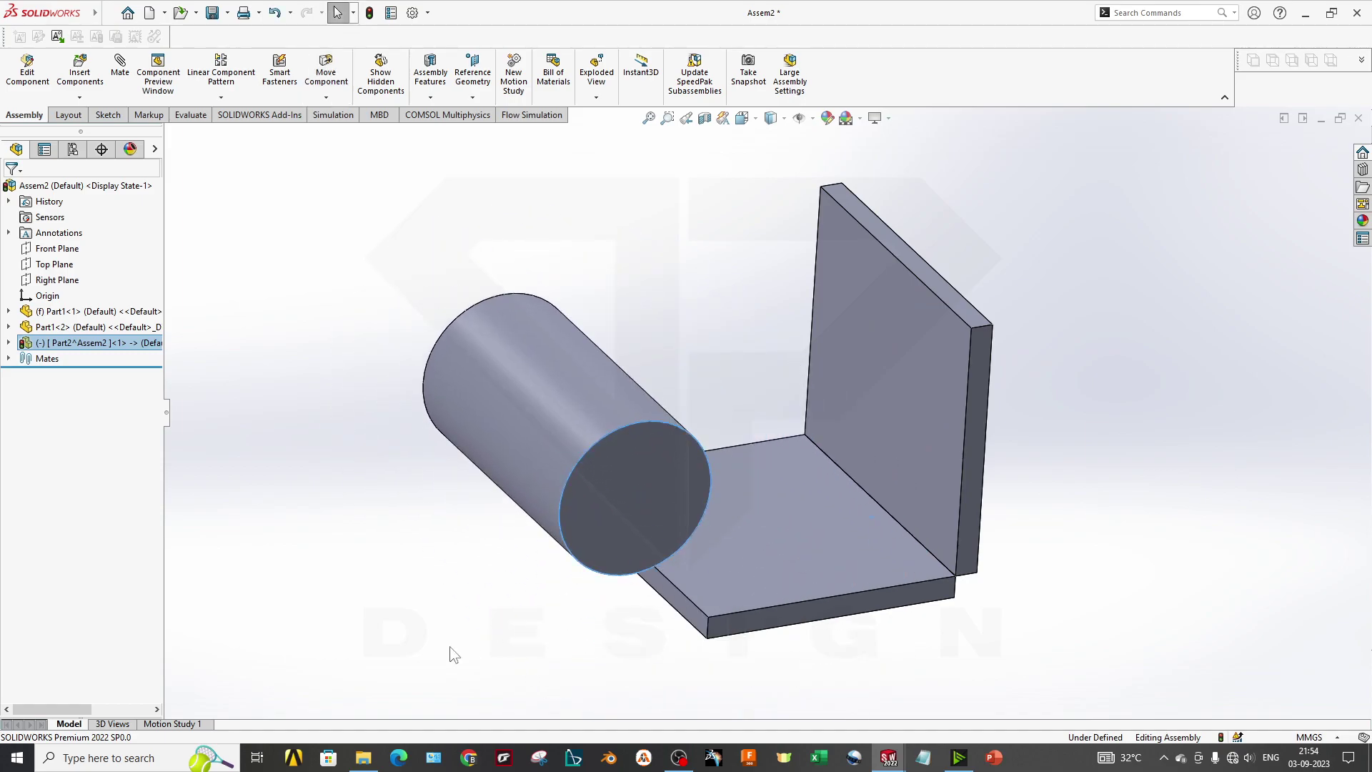
Step: Add a tangent mate between the cylinder's curved face and the upright plate's inner face
left_click(555, 449)
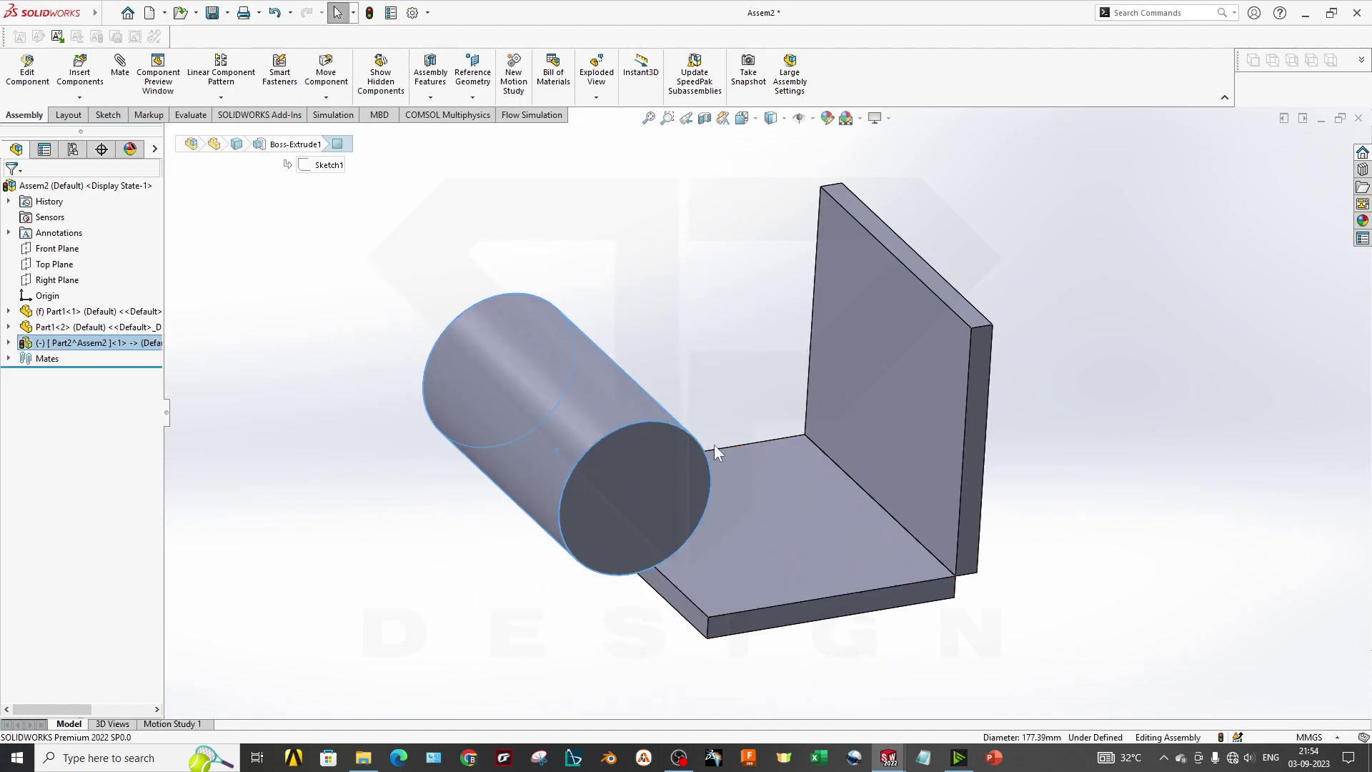
middle_click_drag(714, 445, 633, 375)
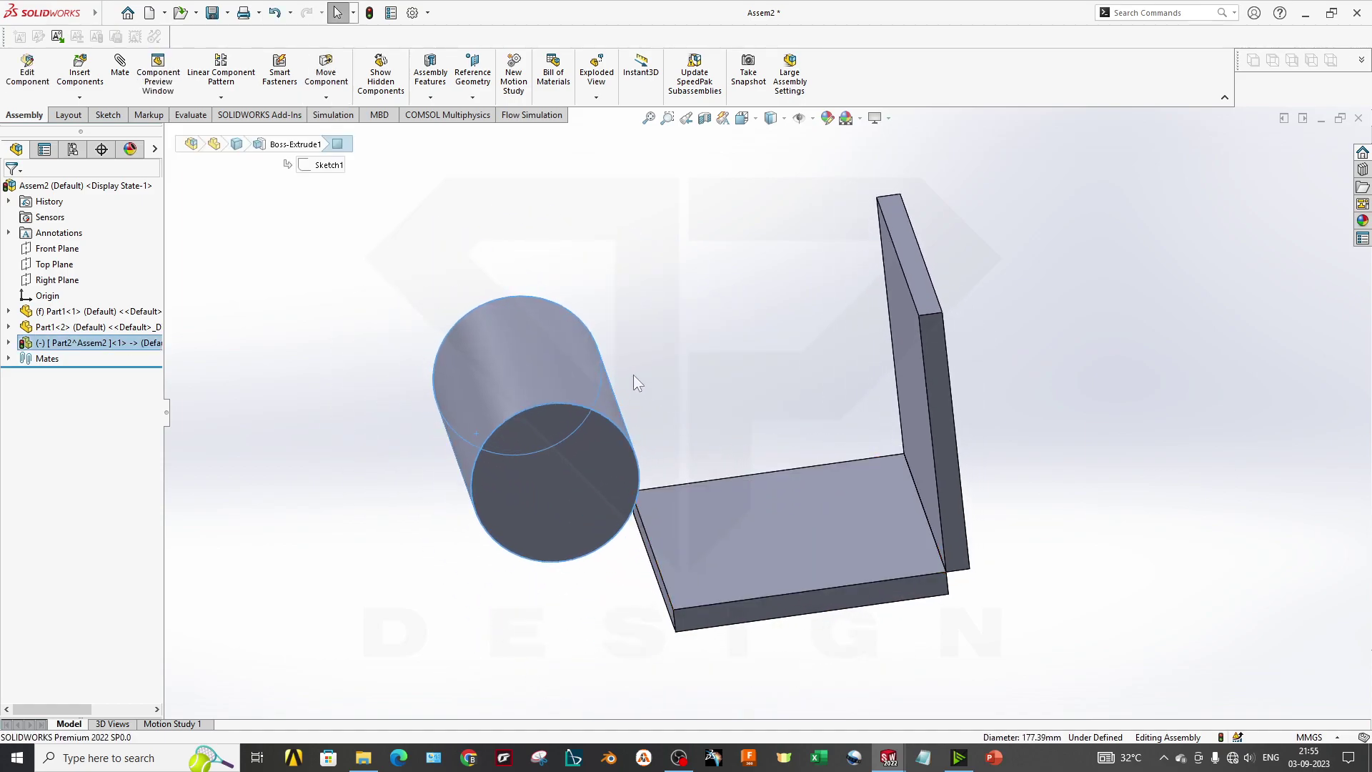
left_click(897, 366)
left_click(705, 357)
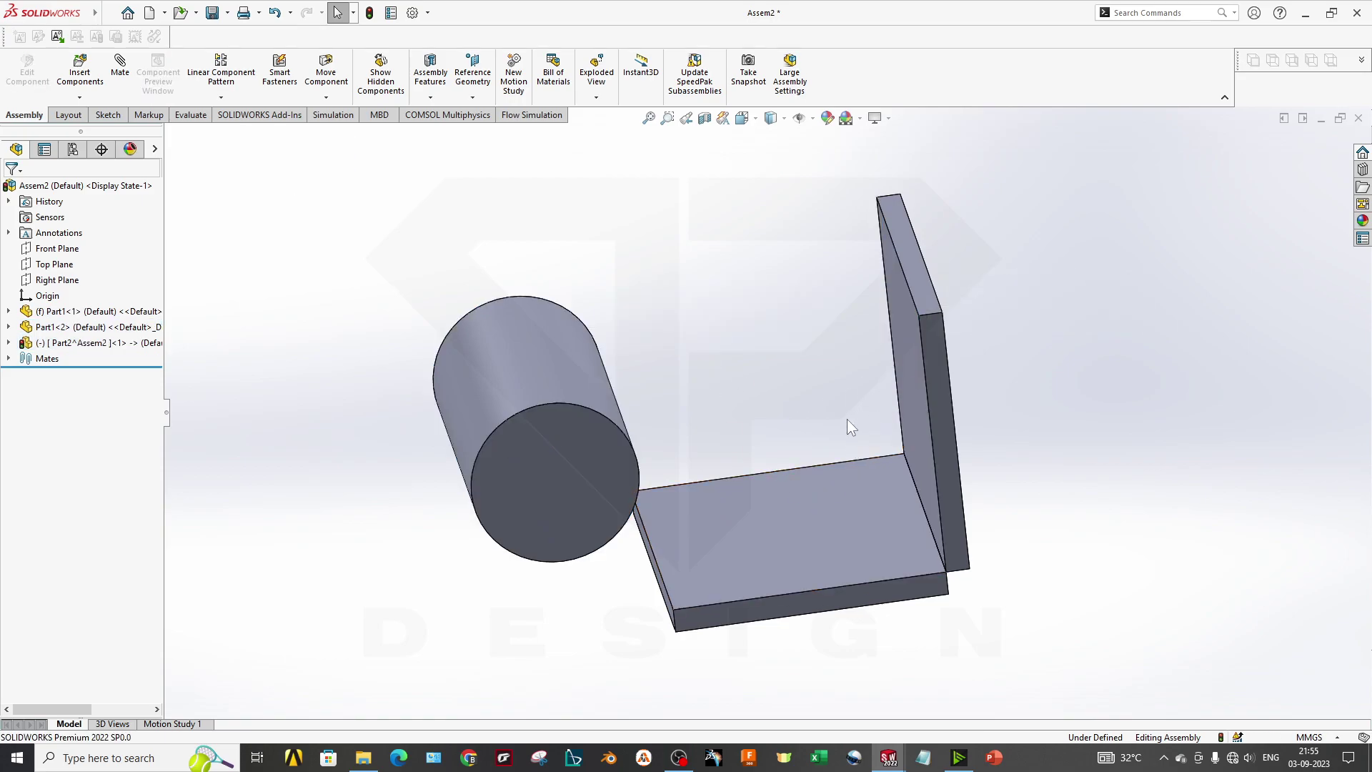
left_click(120, 65)
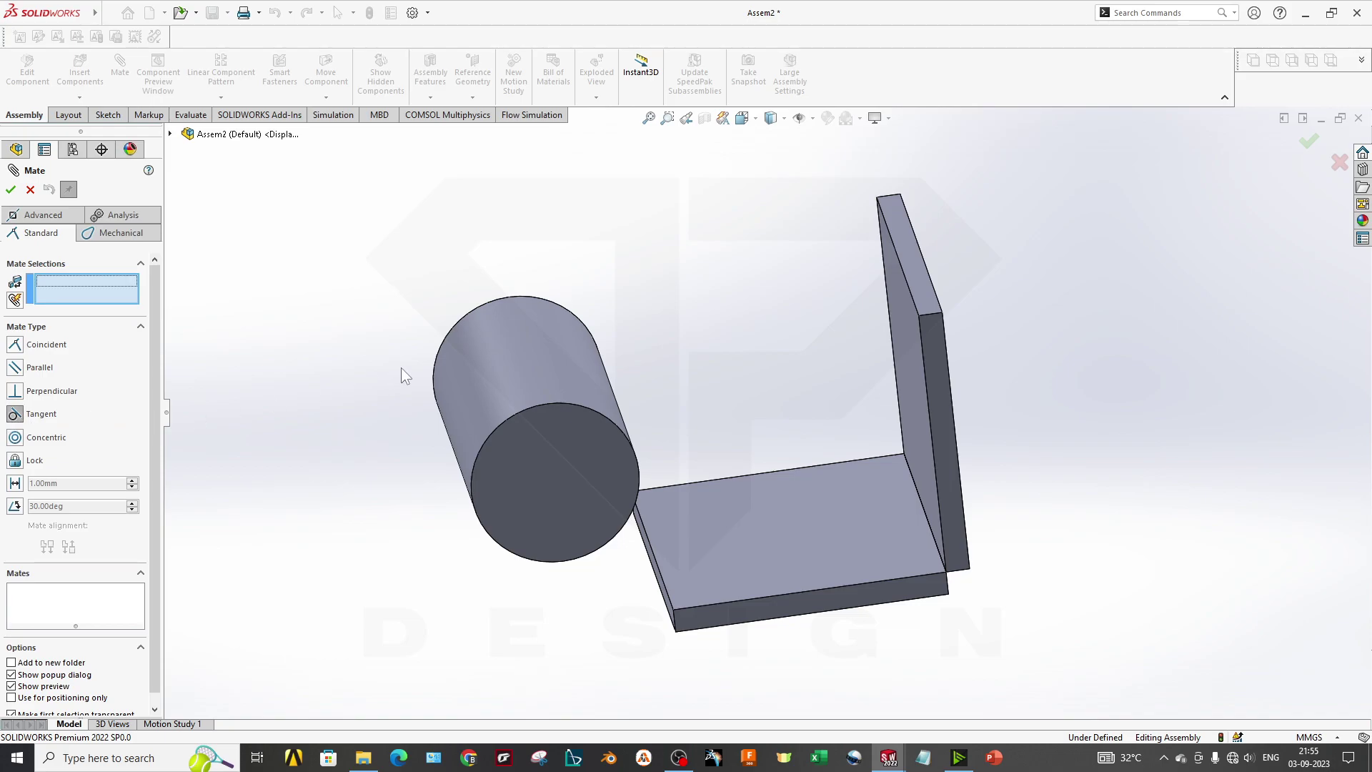
left_click(516, 361)
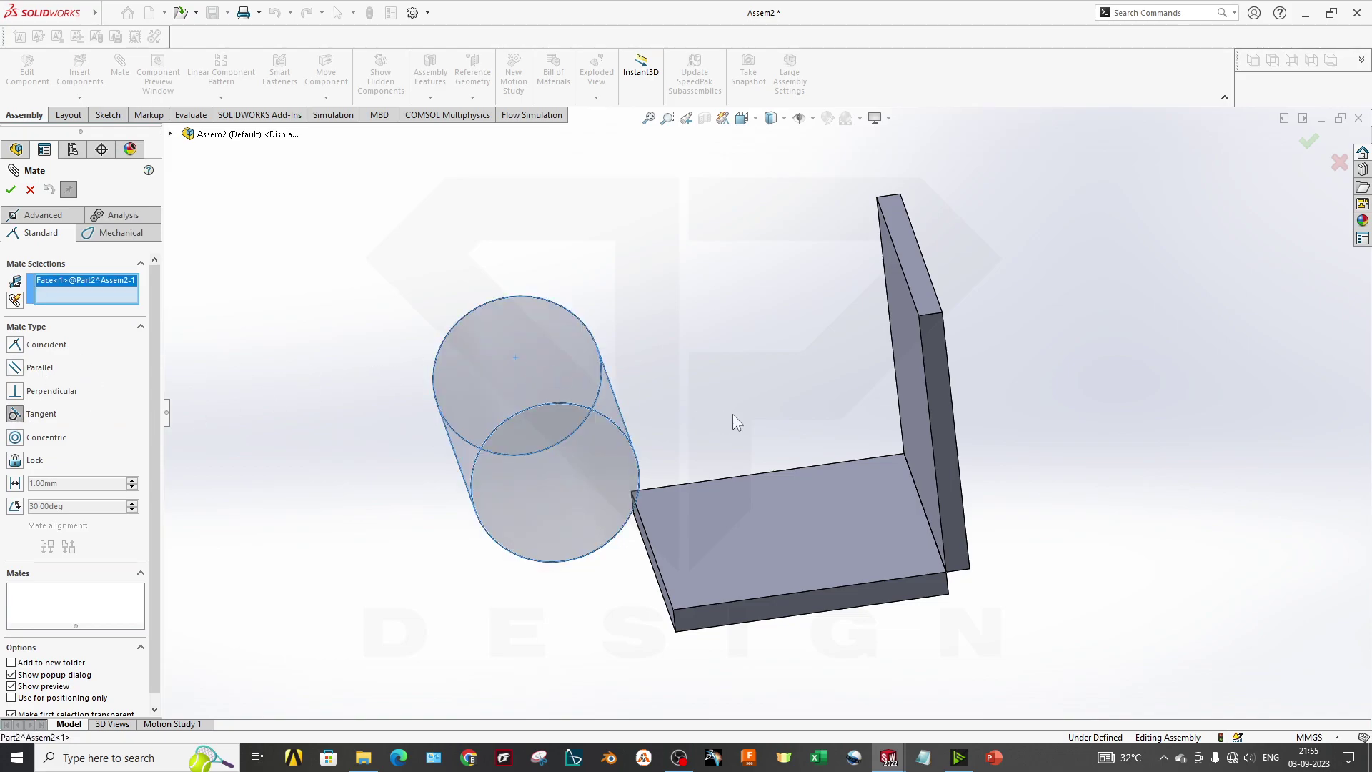
left_click(883, 398)
middle_click_drag(897, 641, 941, 603)
left_click(988, 535)
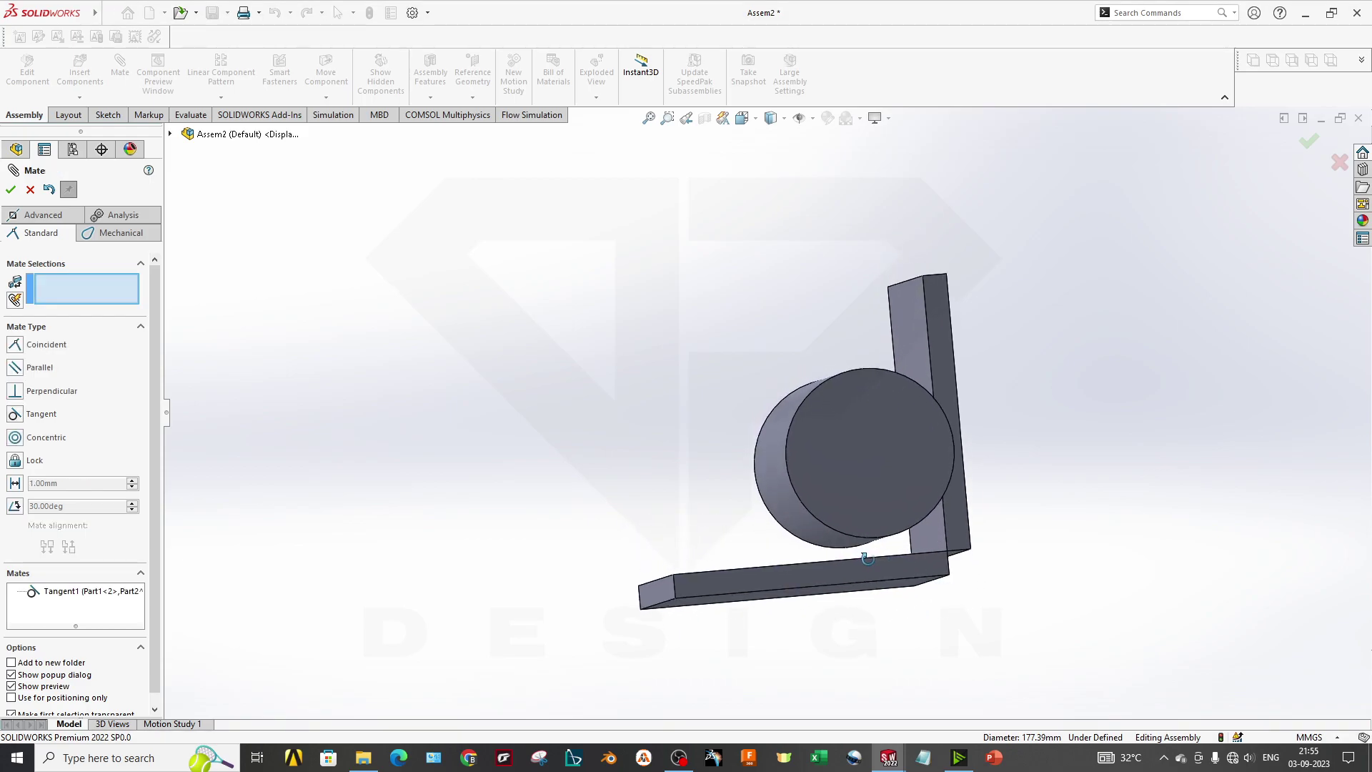
Step: Add a tangent mate between the cylinder's curved face and the fixed plate's top face
left_click(850, 551)
middle_click_drag(848, 563, 826, 603)
left_click(824, 613)
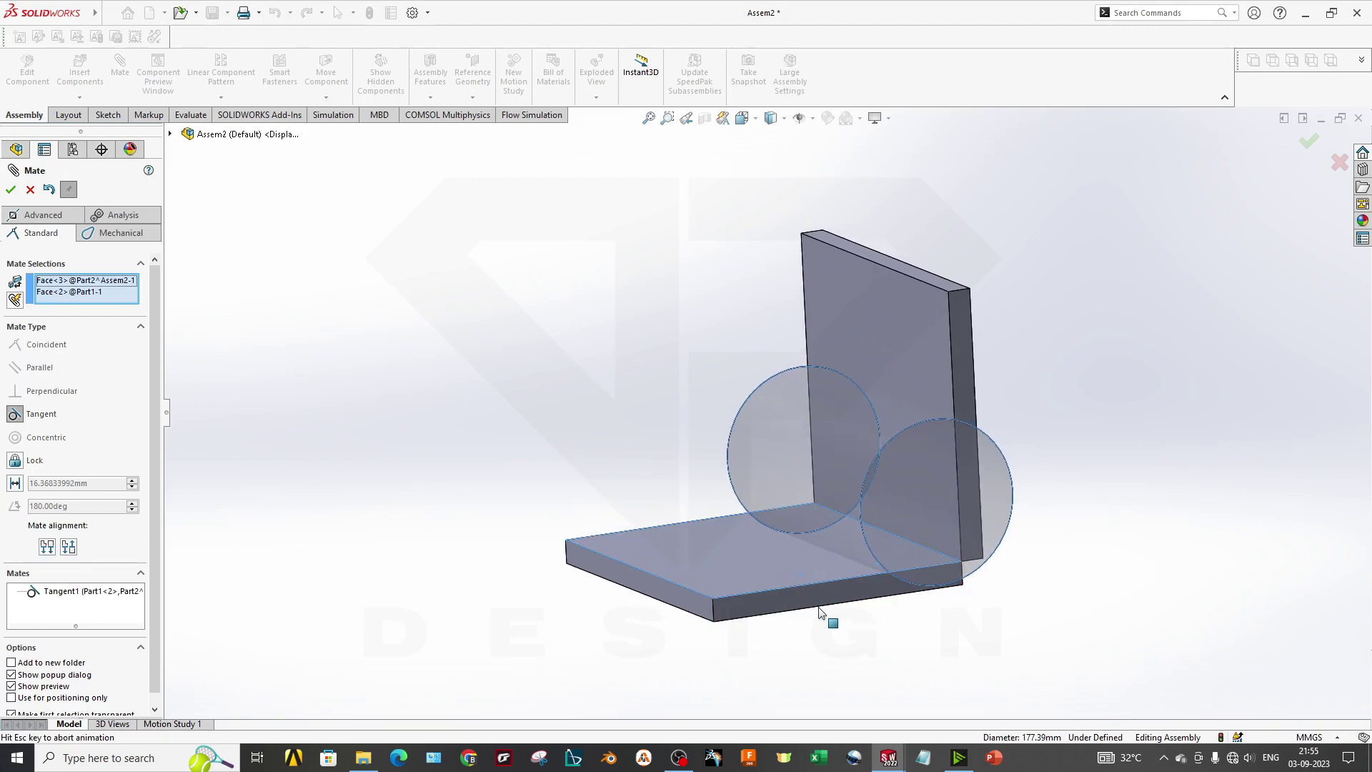
left_click(971, 684)
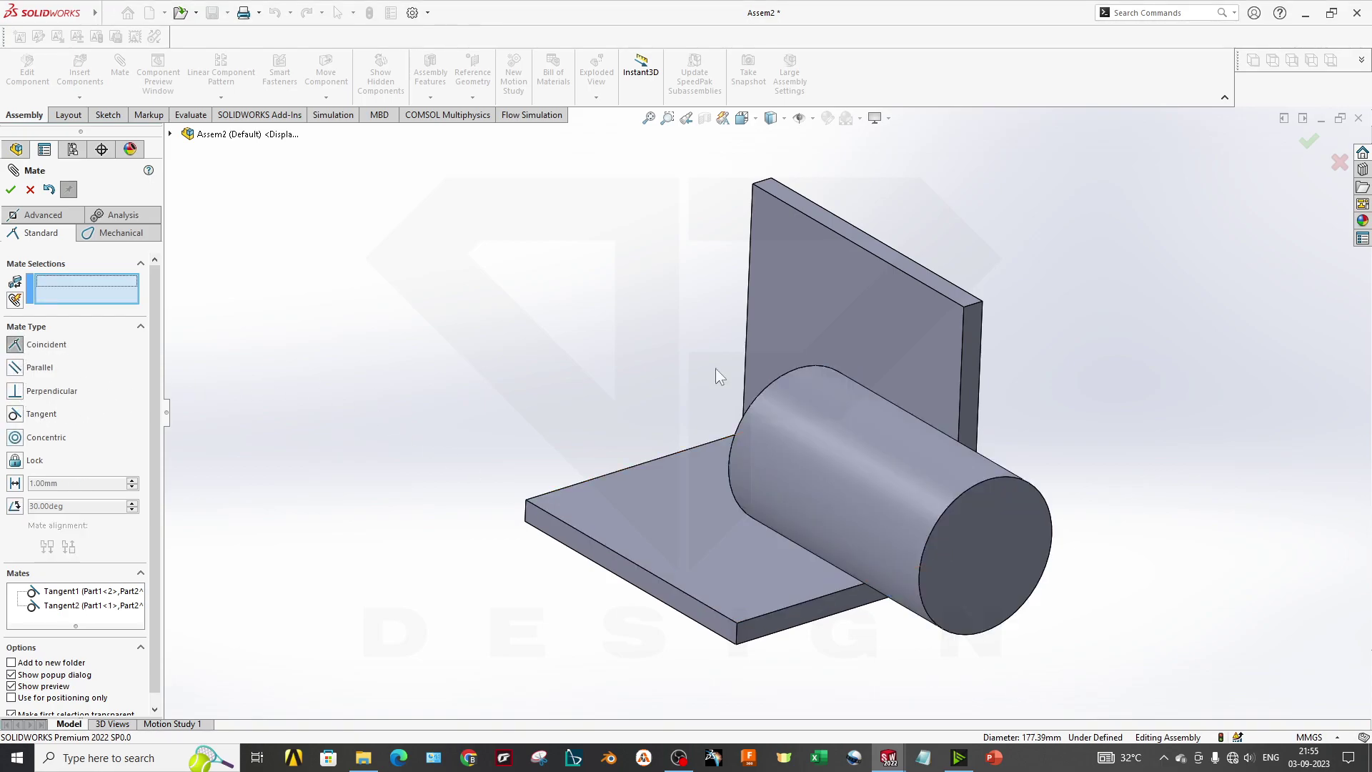
Step: Add a coincident mate between the upright plate's front face and the cylinder's front end face, and finish mating
left_click(962, 355)
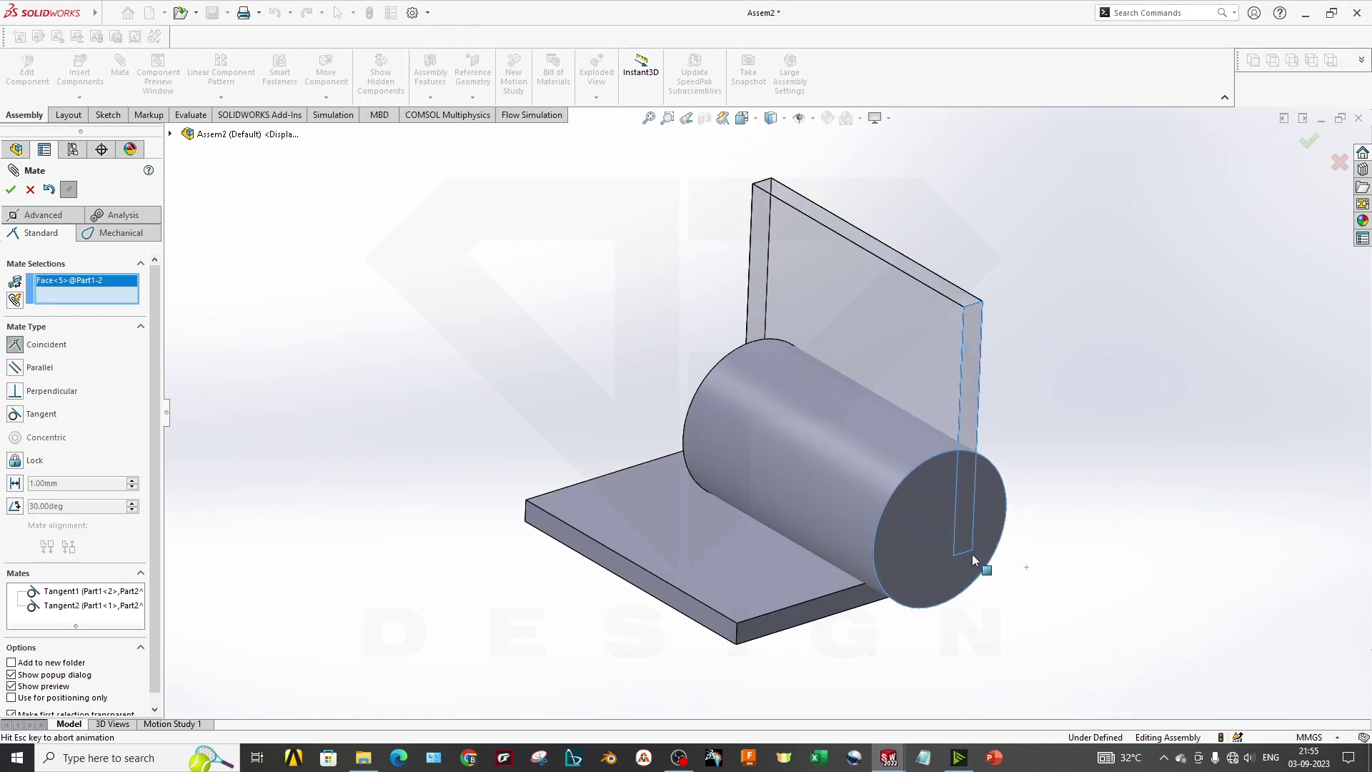
left_click(972, 555)
left_click(11, 189)
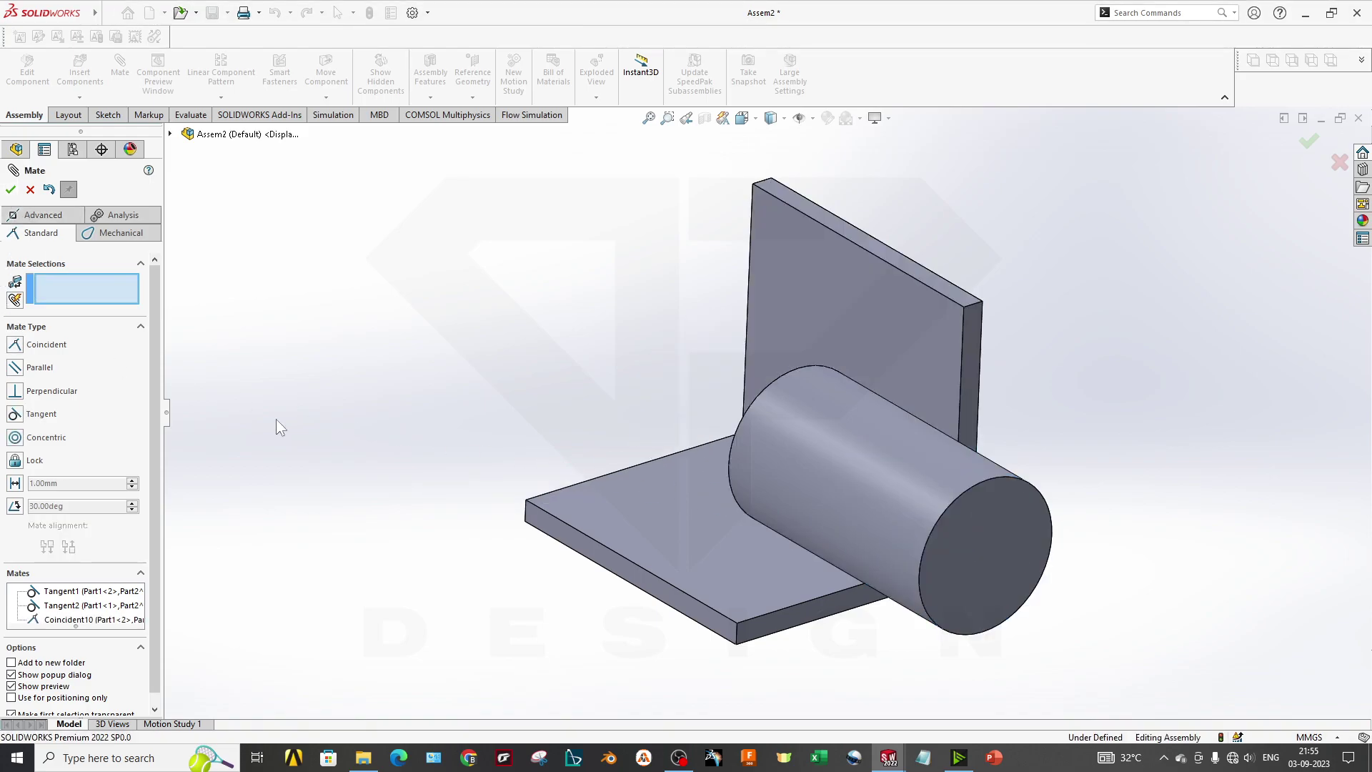
scroll(828, 473, "up", 3)
key("Escape")
Step: Break the cylinder part's external reference that ties Sketch1 of Boss-Extrude1 to the face of Part1<1>
right_click(853, 461)
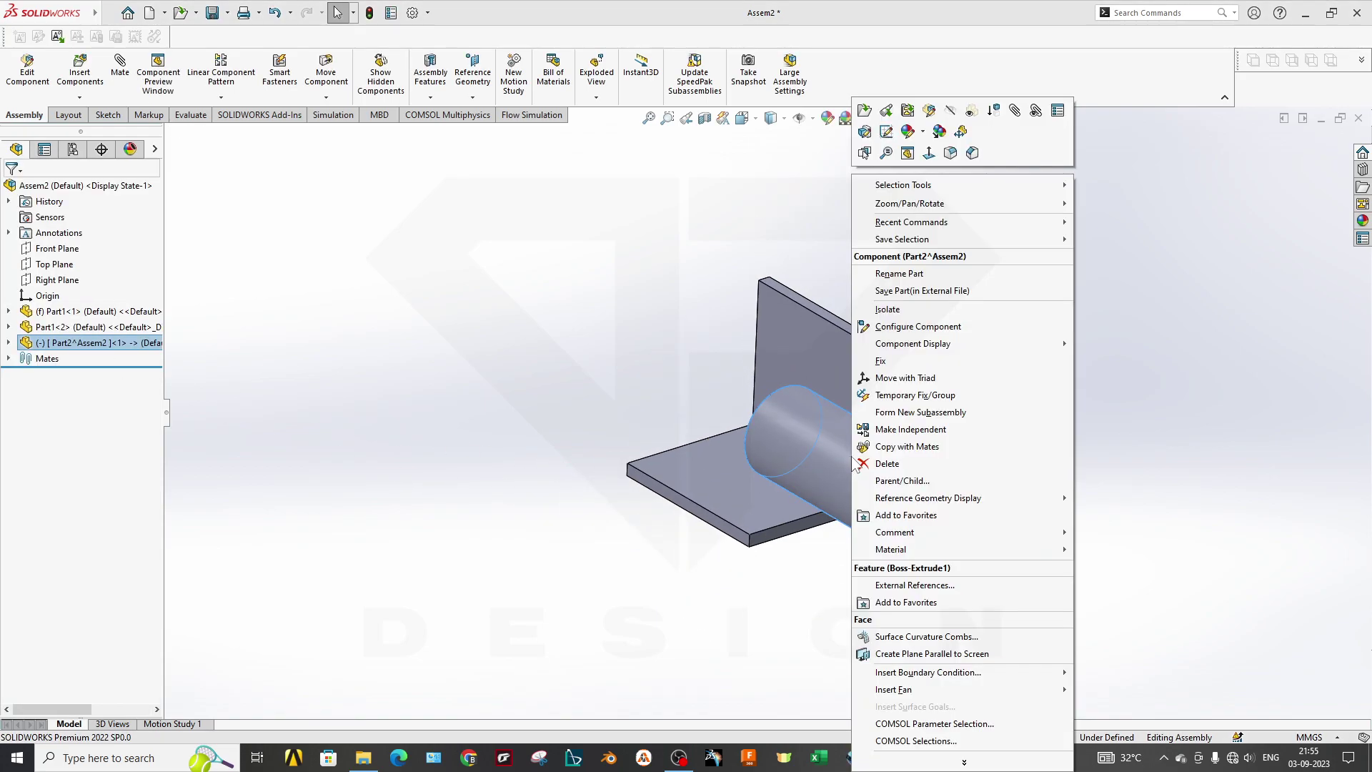
key("Escape")
left_click(821, 522)
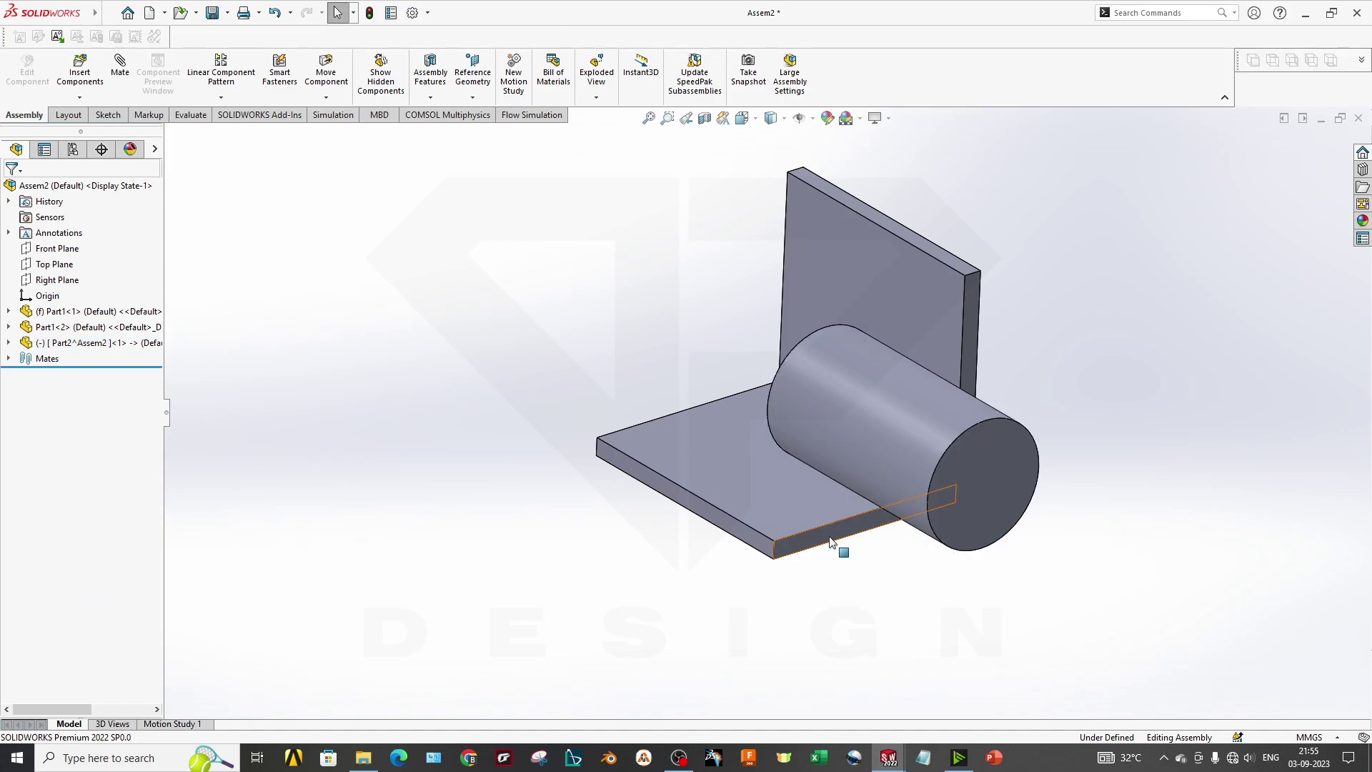
middle_click_drag(833, 628, 836, 580, "ctrl")
right_click(100, 342)
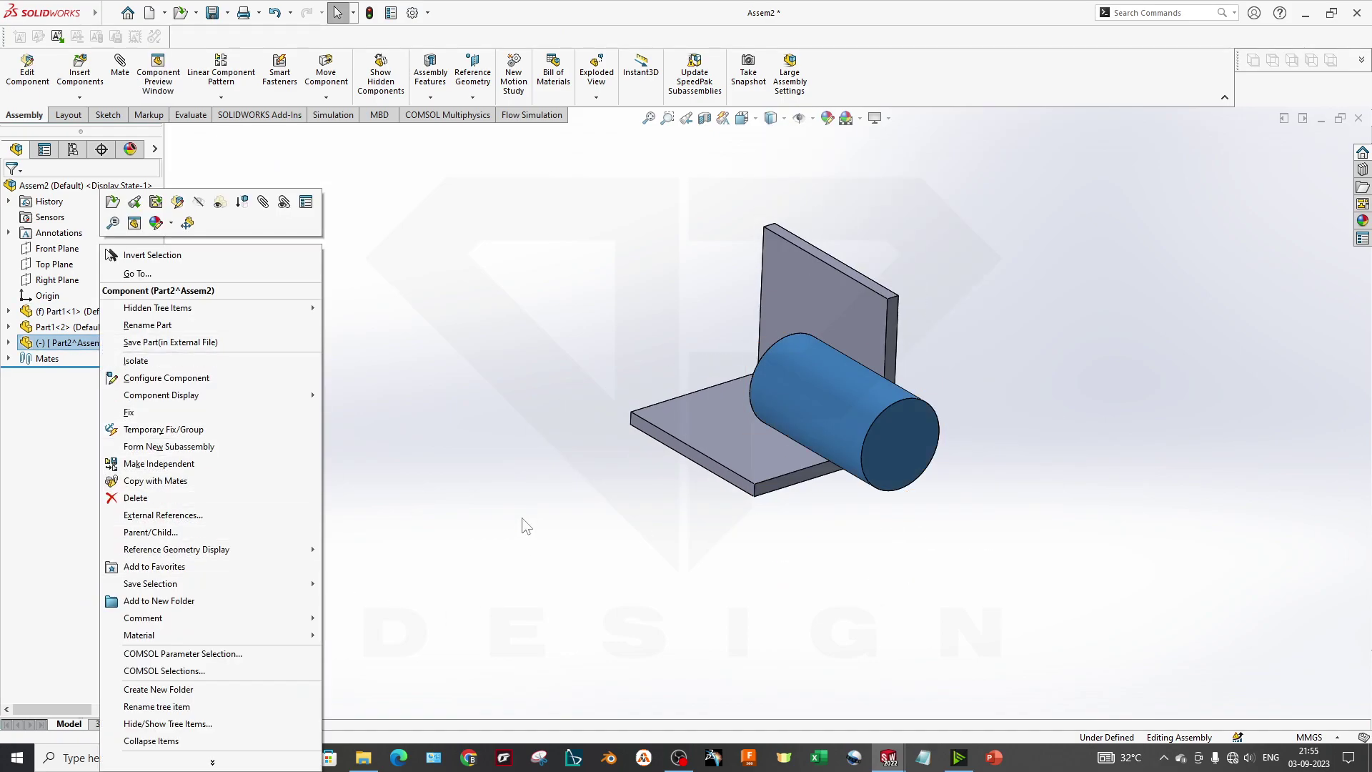
left_click(234, 518)
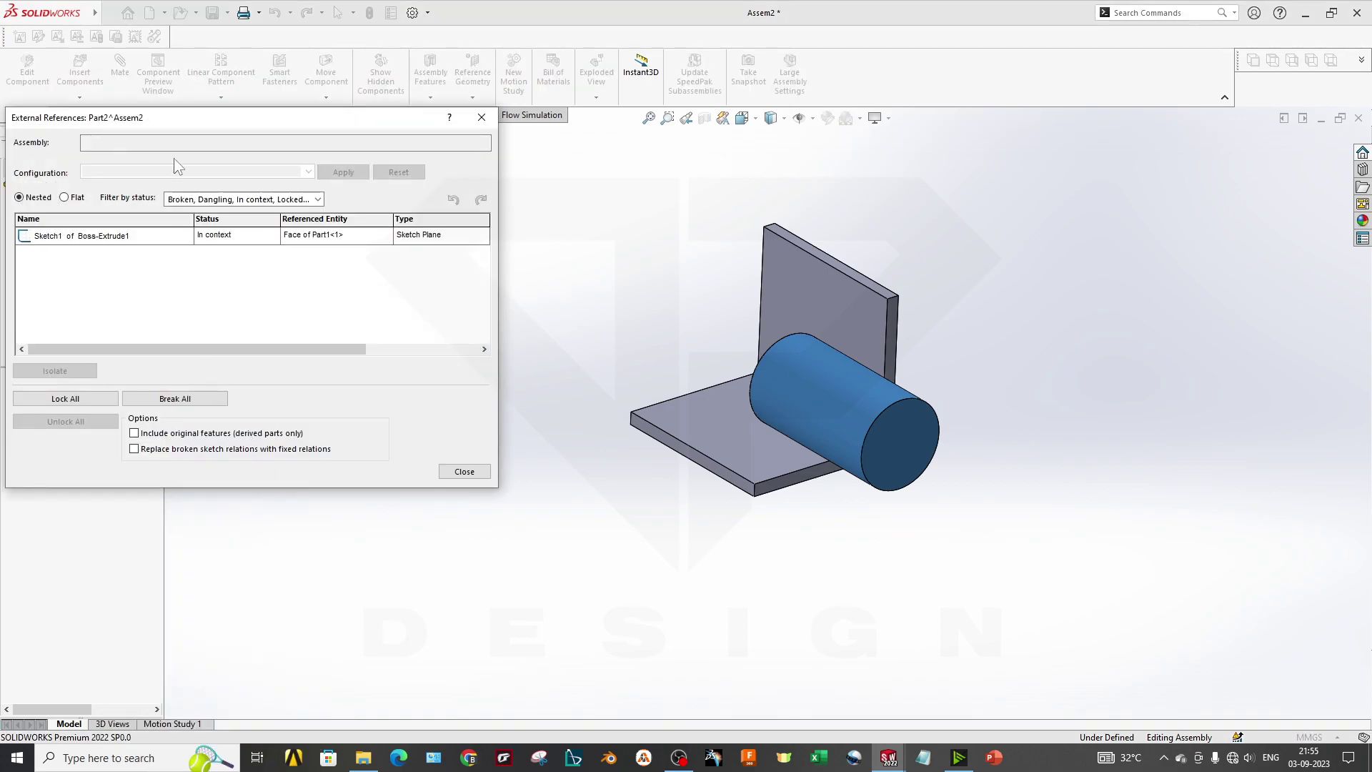
left_click_drag(203, 126, 352, 146)
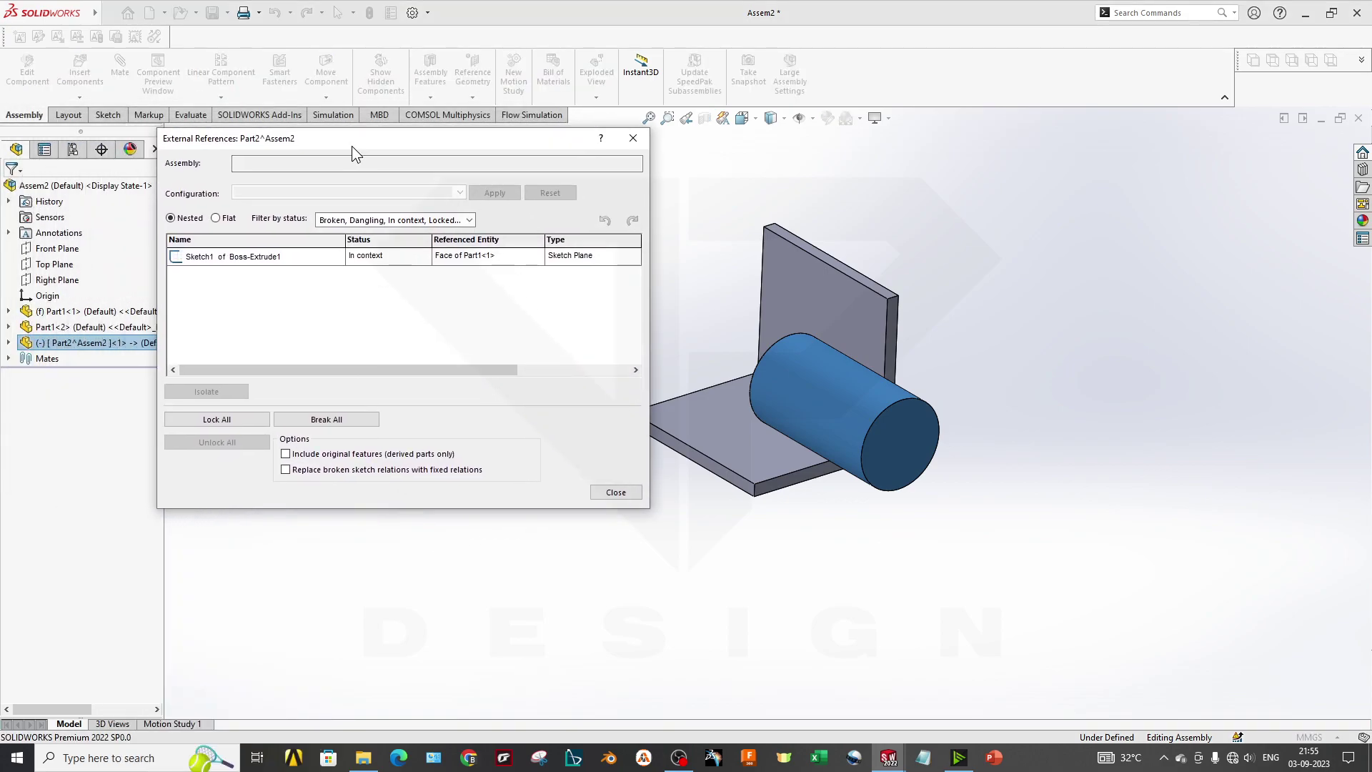
left_click(286, 256)
left_click(327, 419)
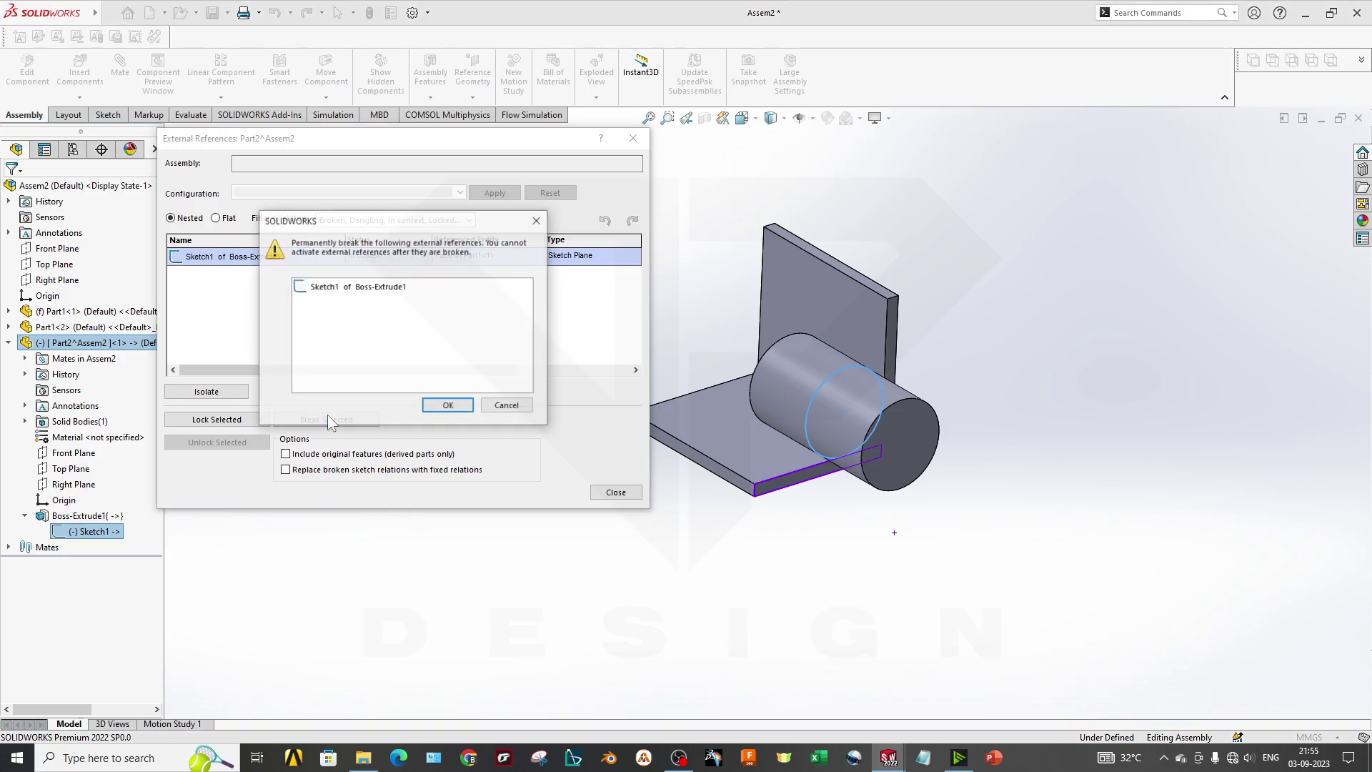
left_click(447, 405)
left_click(617, 496)
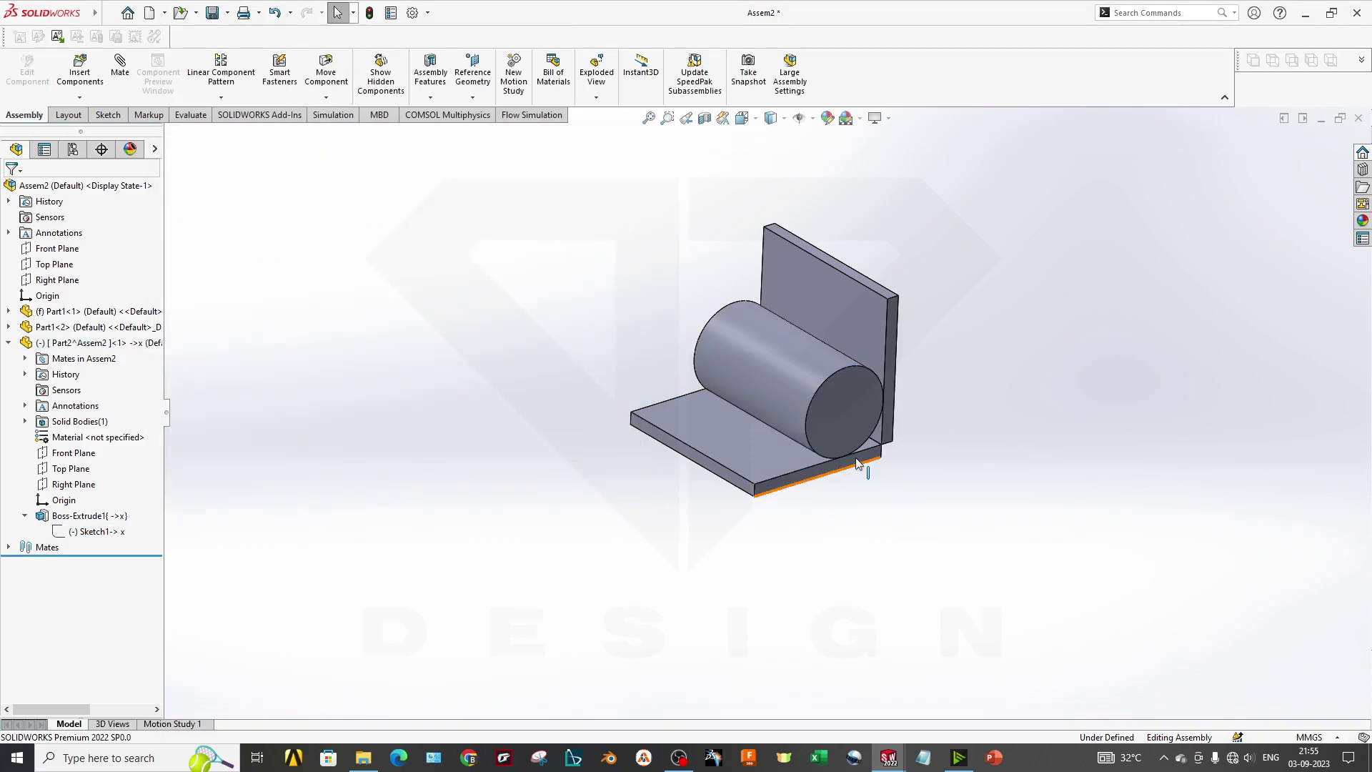
Step: Review the external references of the cylinder's Boss-Extrude1 feature to check the status of its sketch reference
scroll(810, 393, "down", 5)
scroll(824, 425, "up", 6)
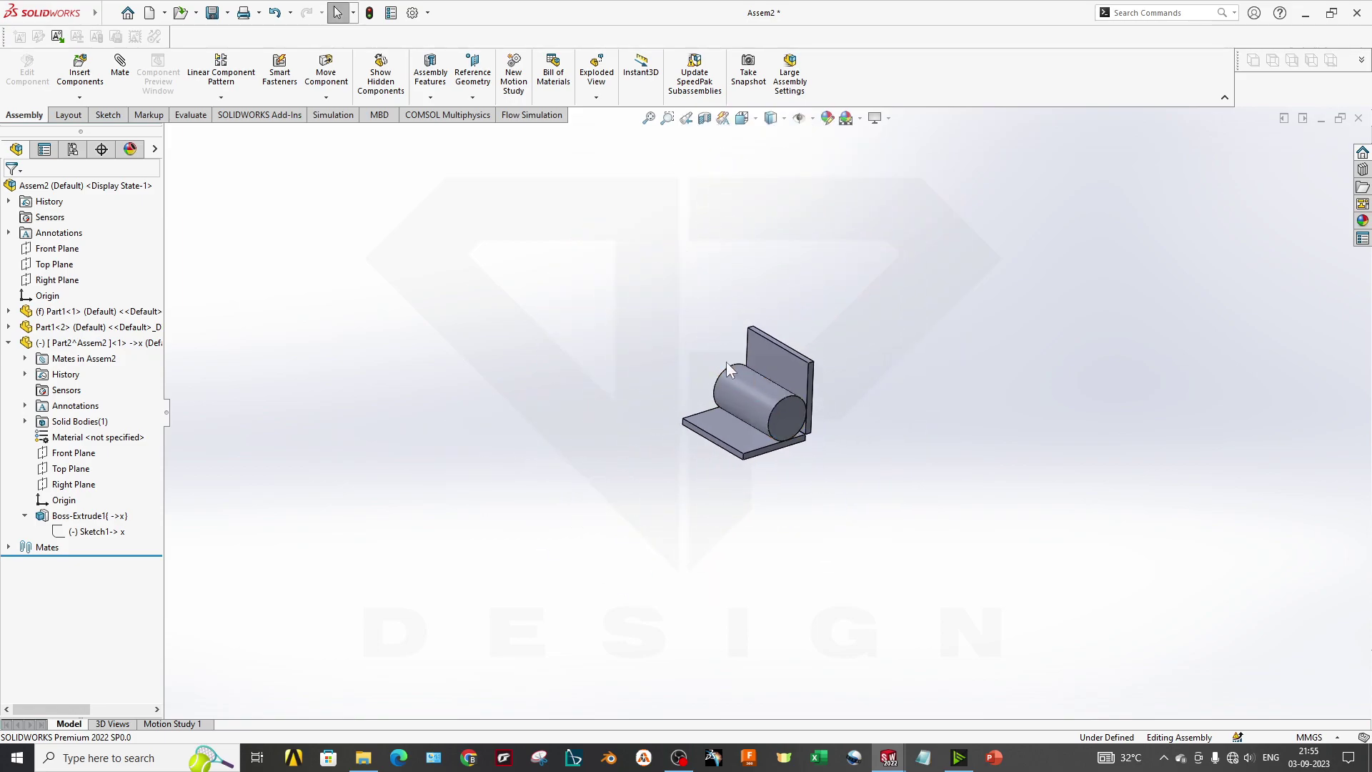
scroll(726, 361, "down", 5)
middle_click_drag(782, 433, 758, 484, "ctrl")
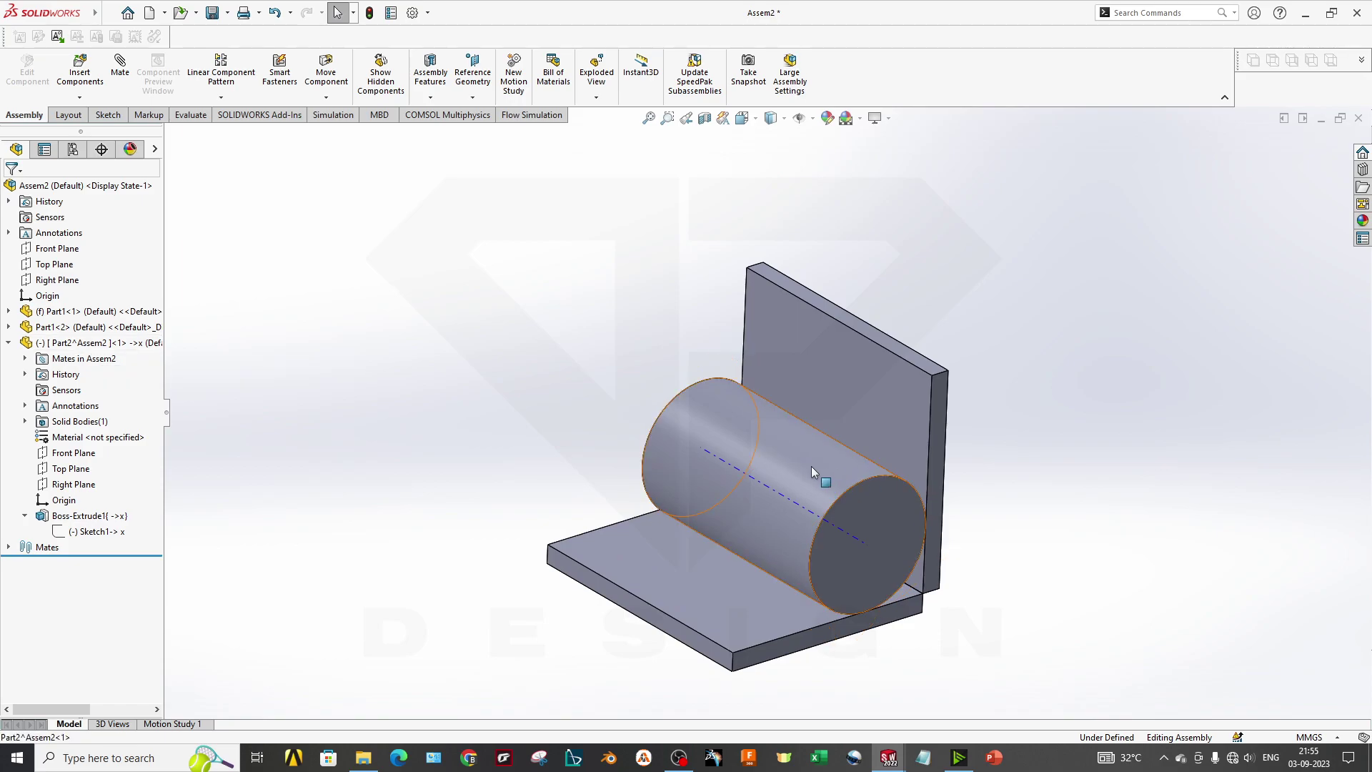
right_click(811, 466)
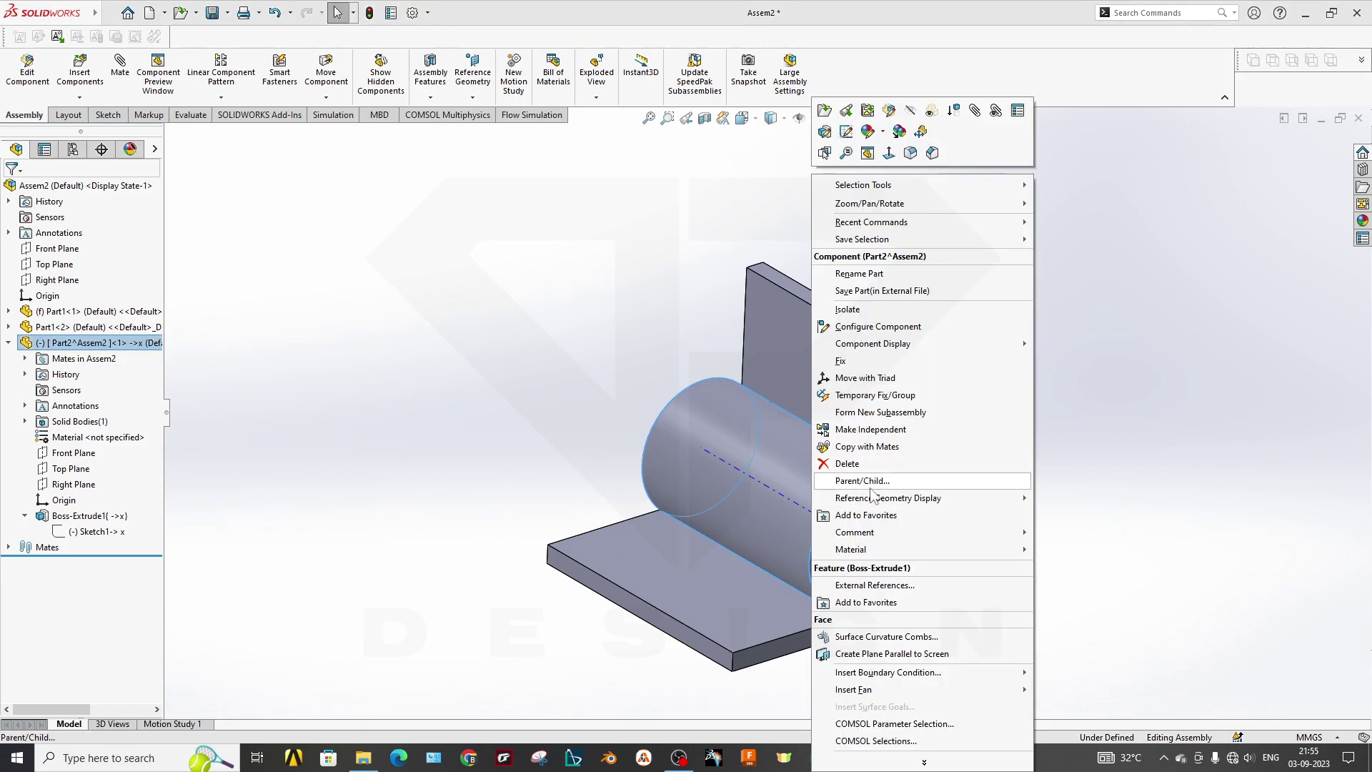
left_click(918, 584)
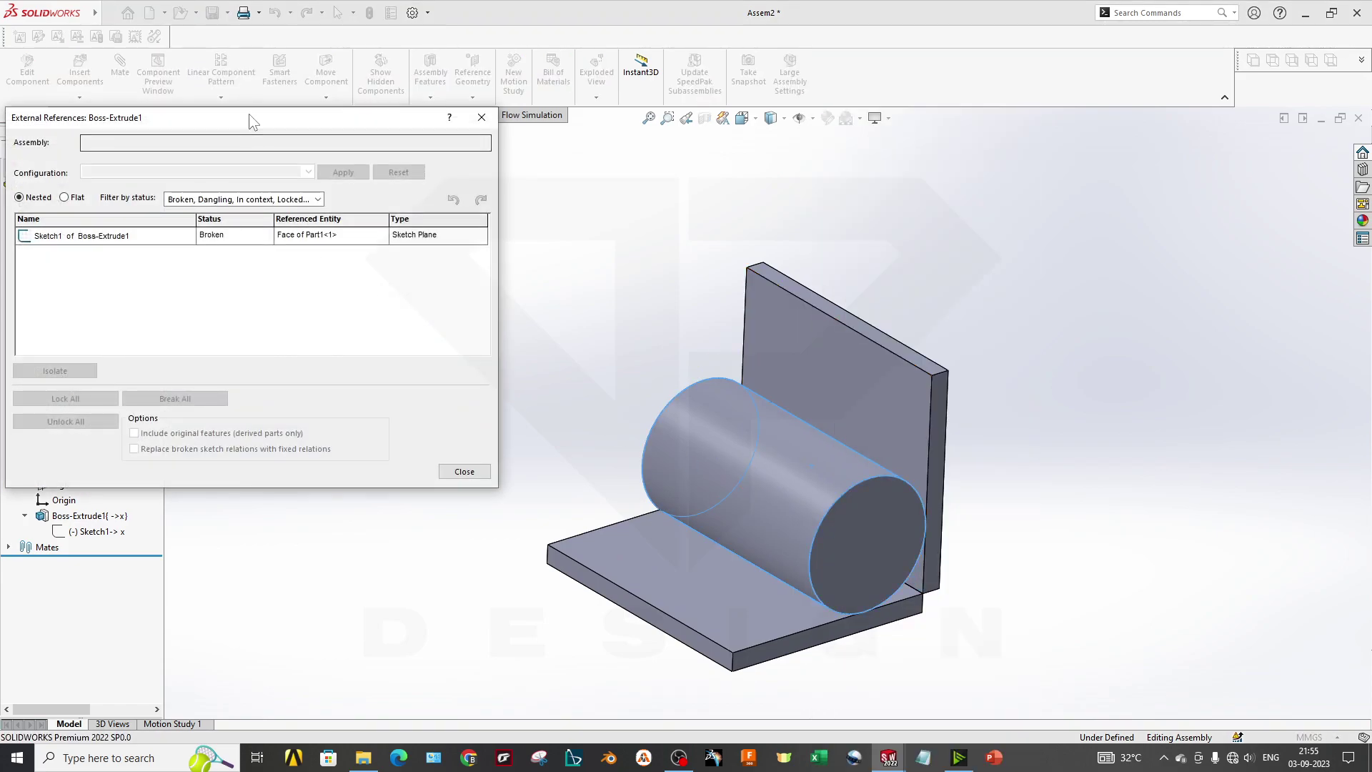
left_click_drag(251, 122, 420, 158)
left_click(490, 266)
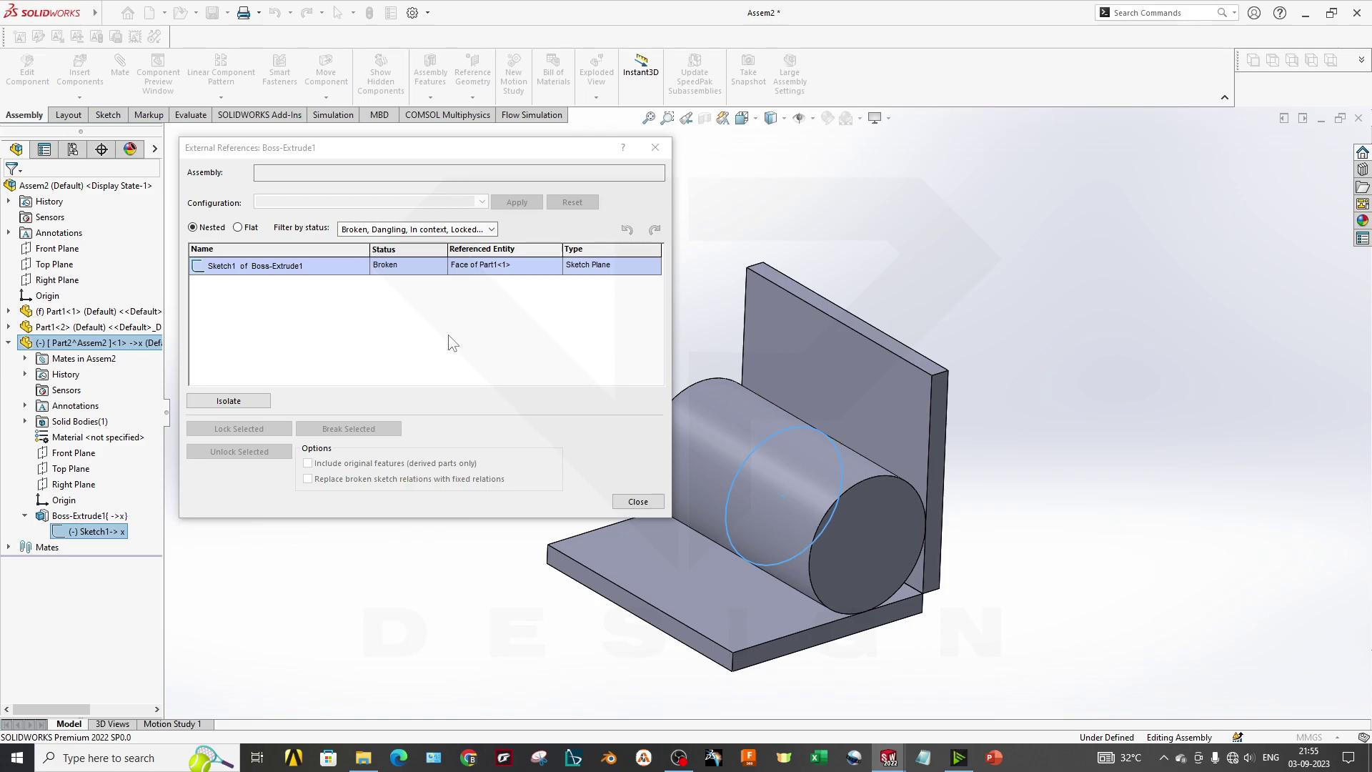
left_click(637, 502)
scroll(878, 487, "down", 2)
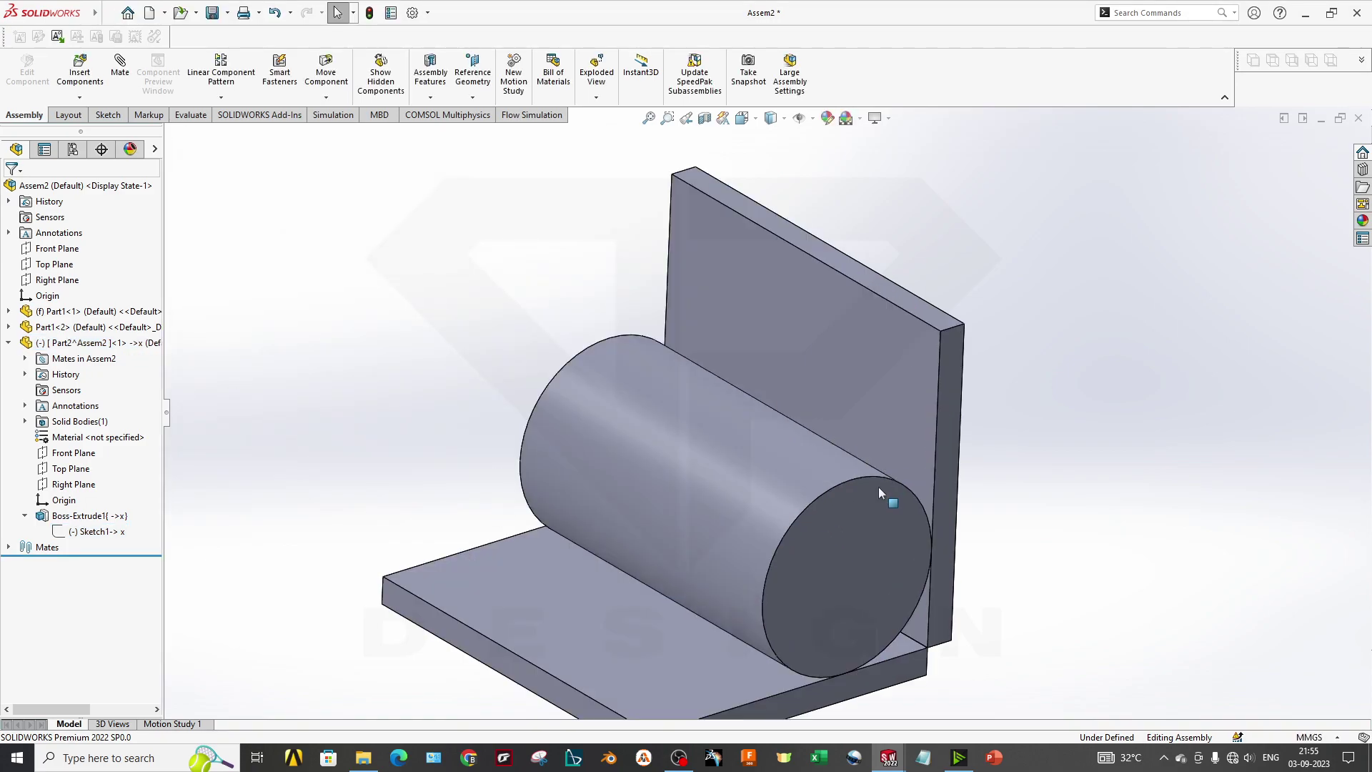
scroll(822, 508, "down", 2)
scroll(775, 506, "up", 2)
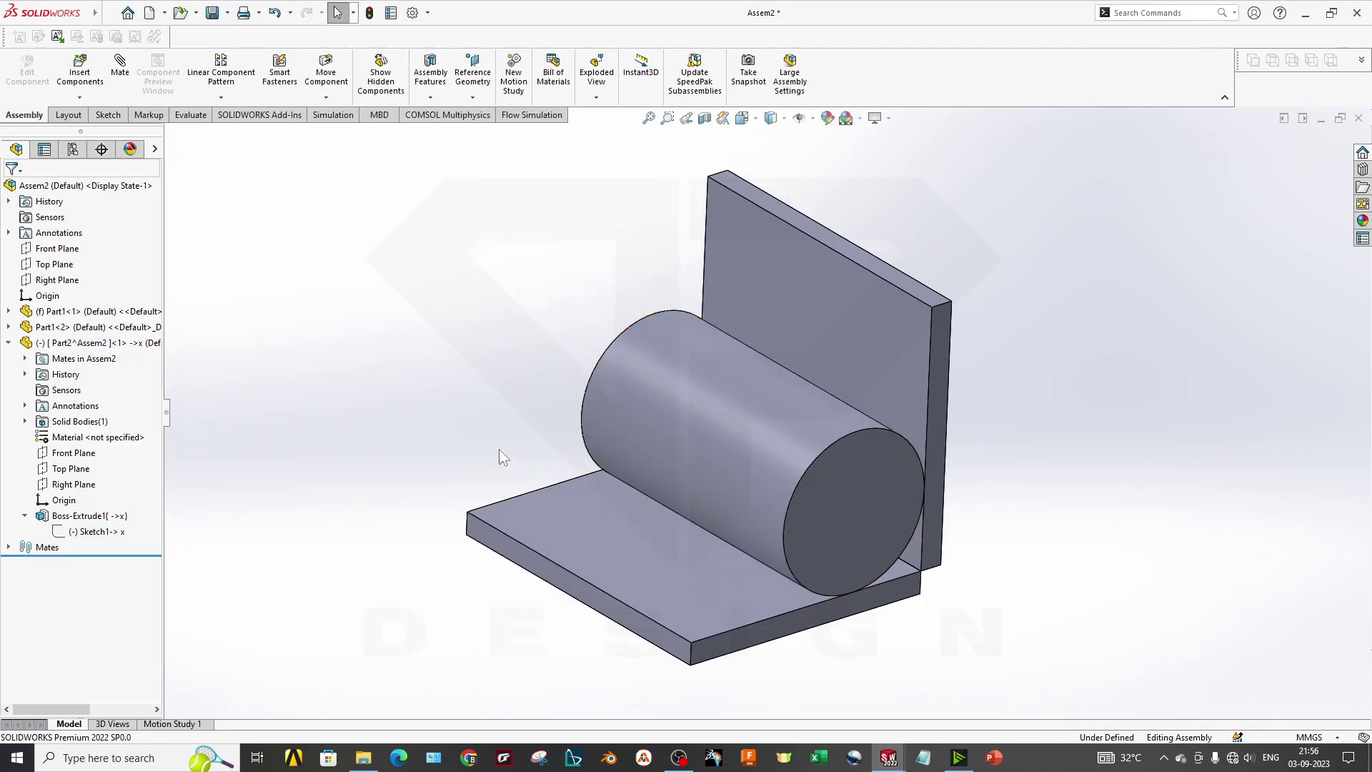
left_click(80, 72)
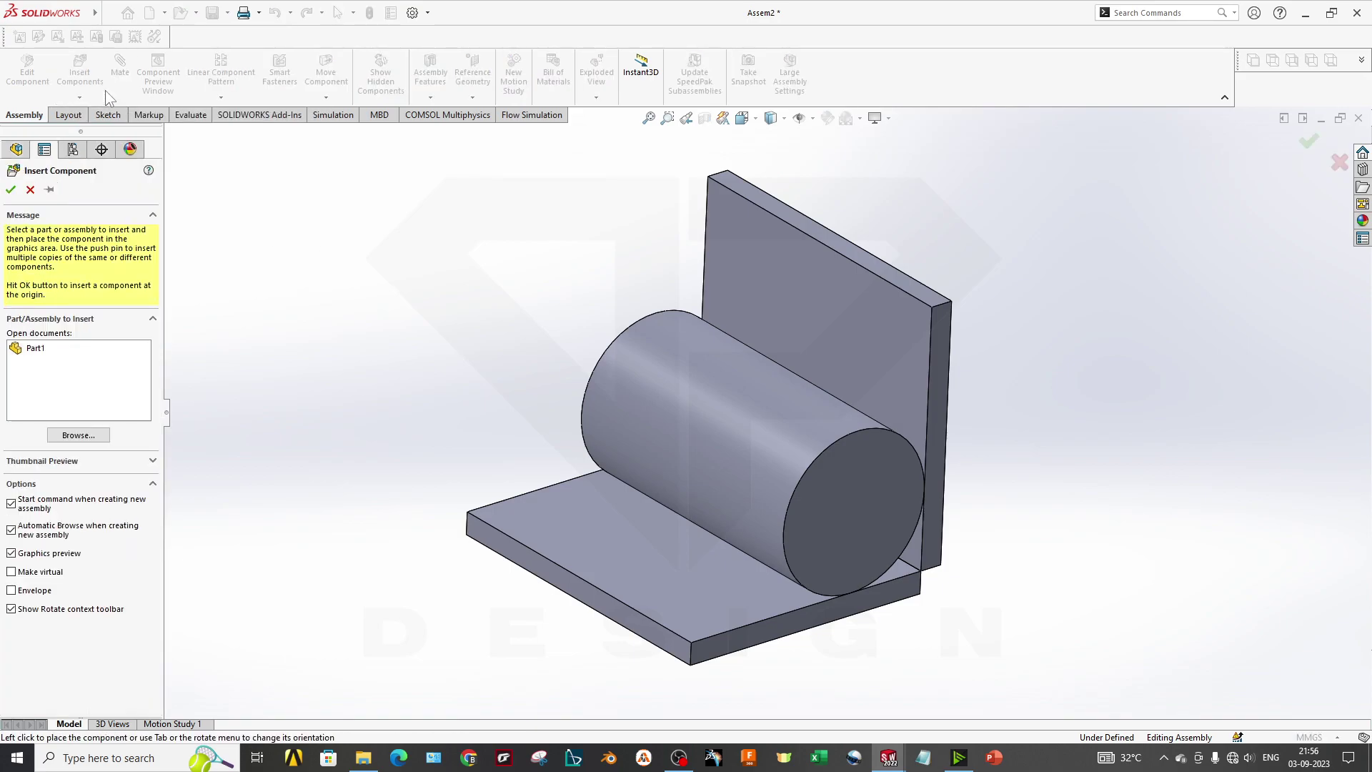
key("Escape")
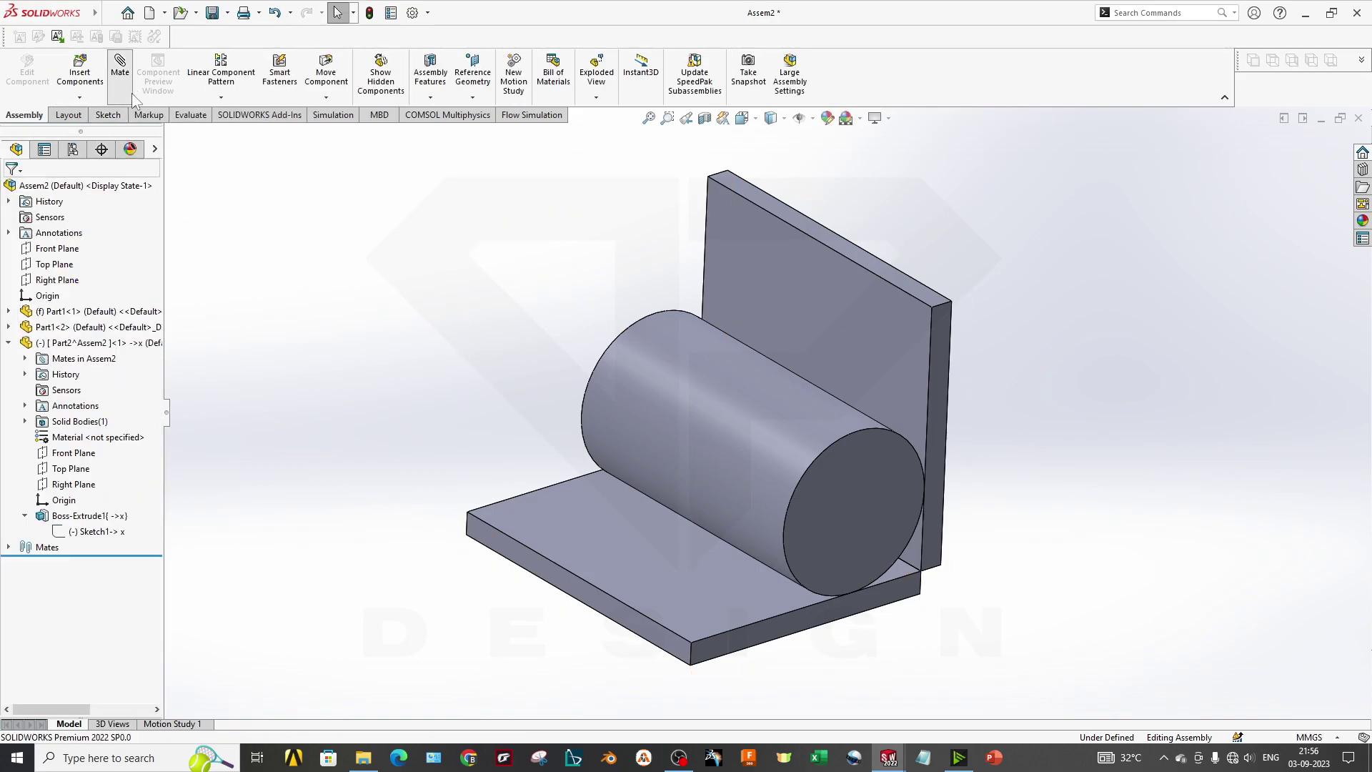
left_click(120, 72)
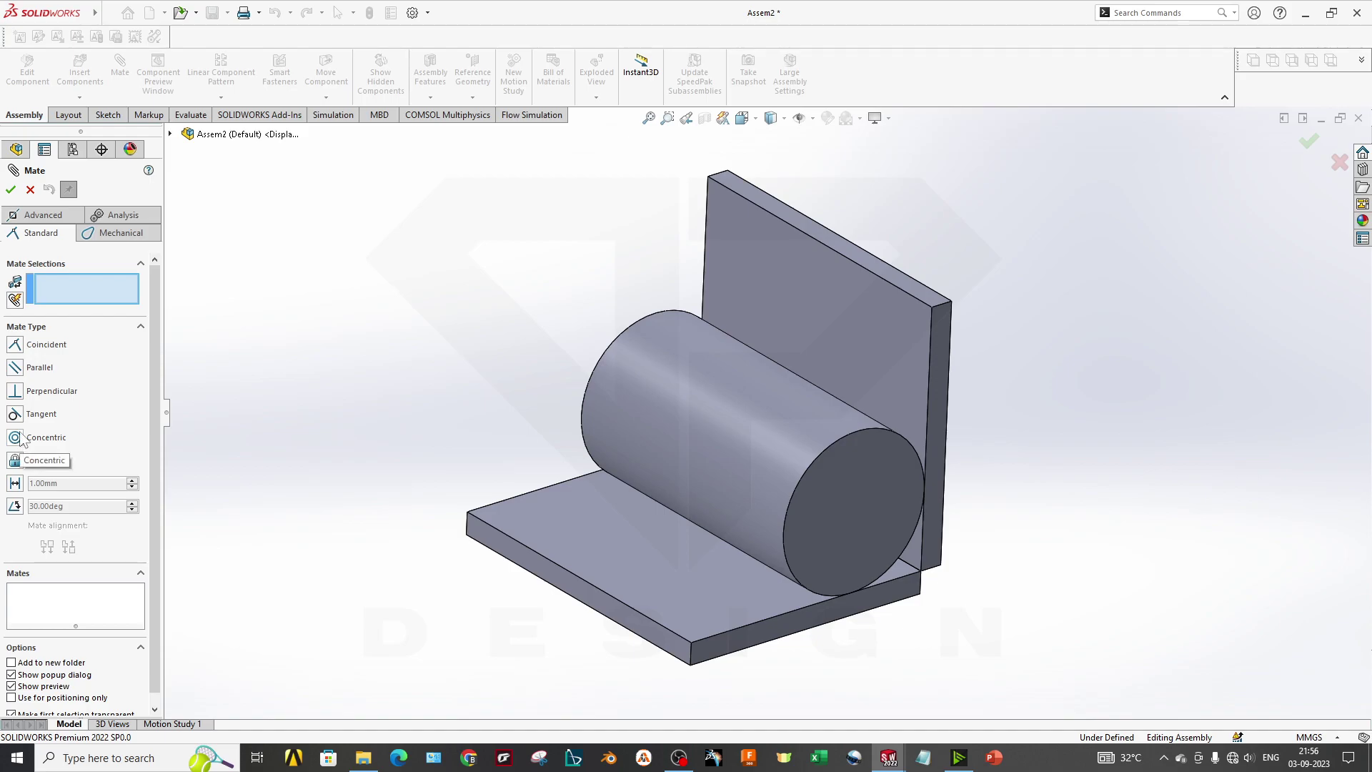
key("Escape")
scroll(783, 453, "up", 3)
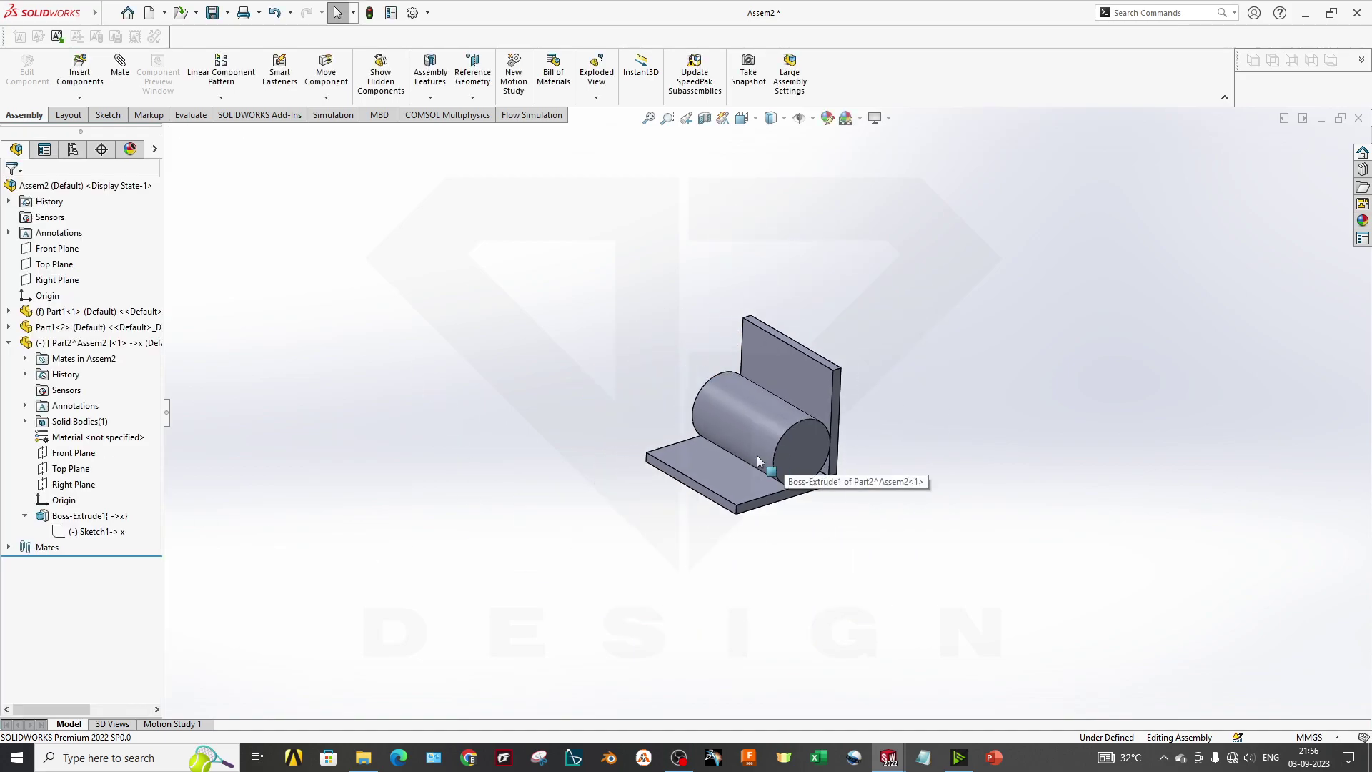
scroll(815, 466, "down", 1)
left_click(782, 388)
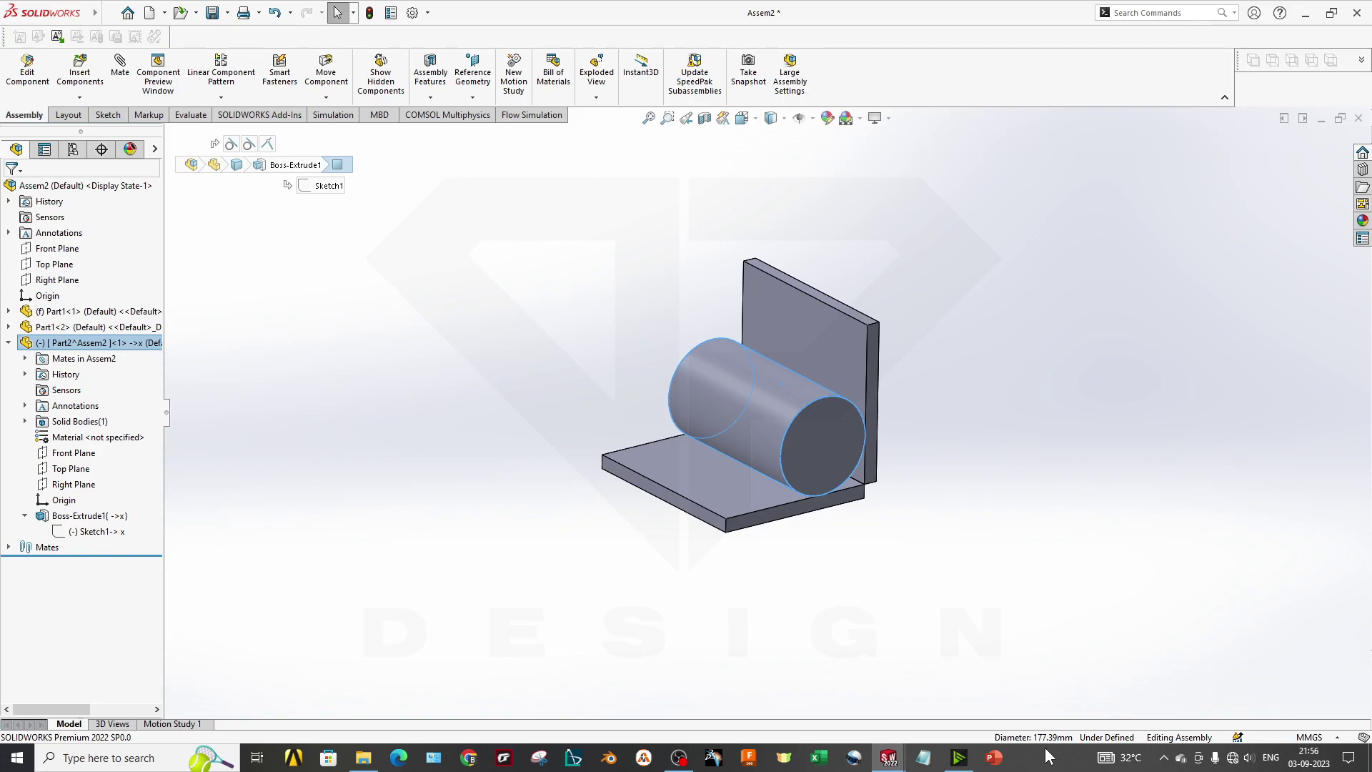
left_click(895, 650)
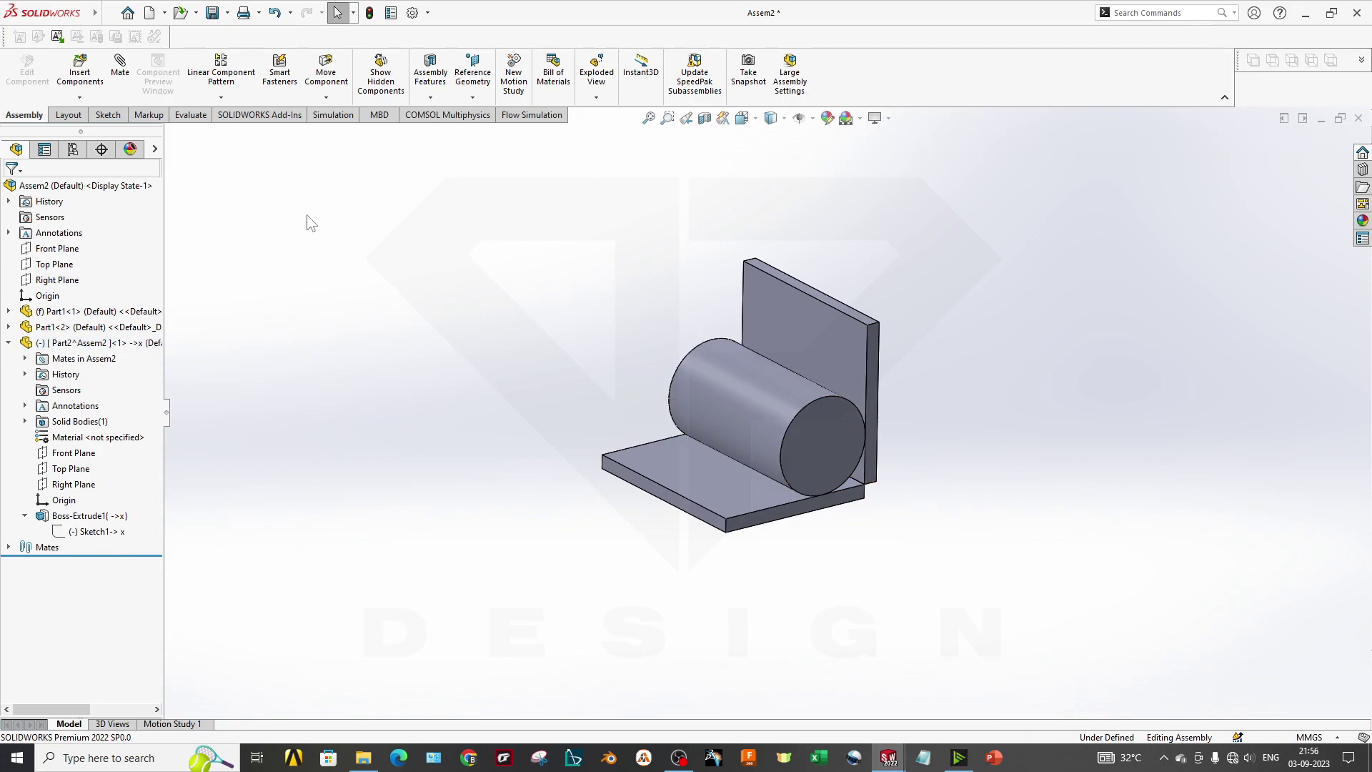
Step: Insert a new part into the assembly and open it for in-context editing
left_click(79, 97)
left_click(78, 130)
left_click(578, 555)
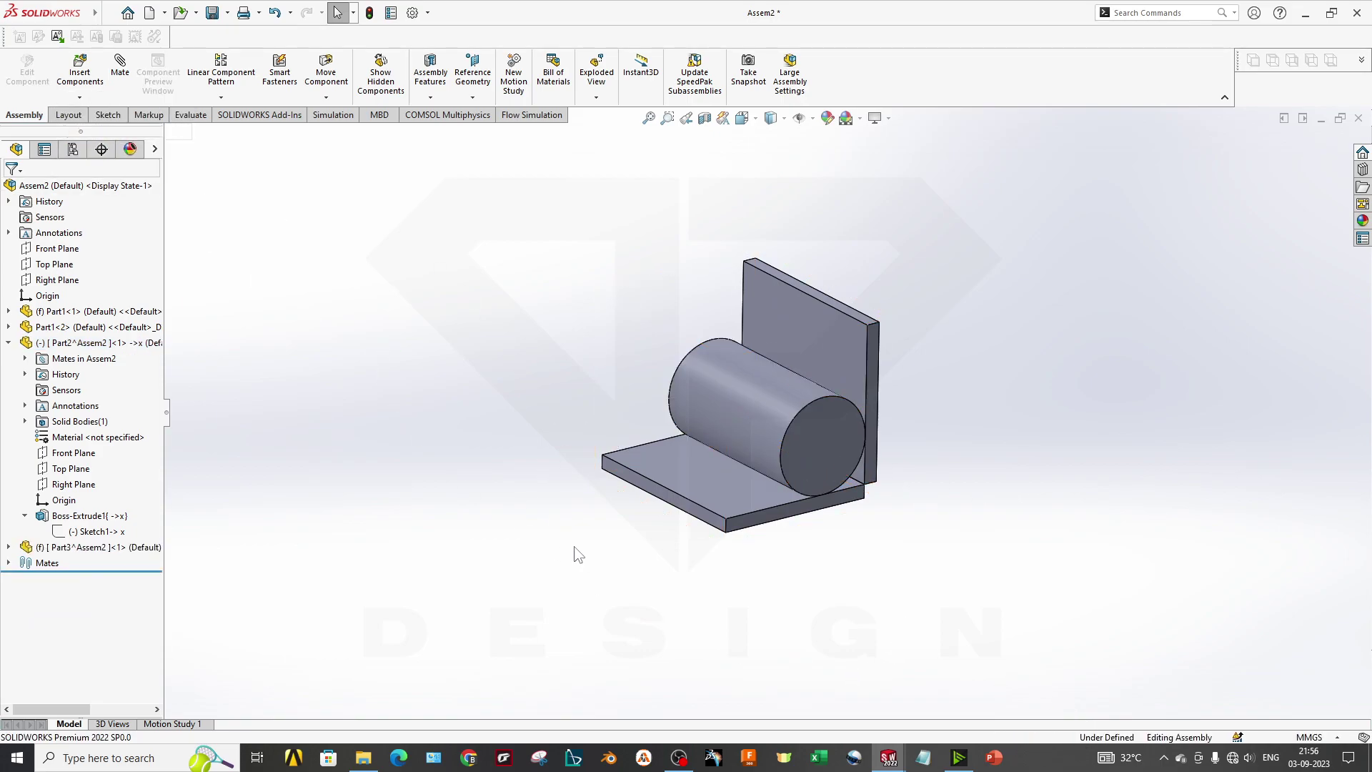
left_click(97, 547)
right_click(99, 547)
left_click(176, 220)
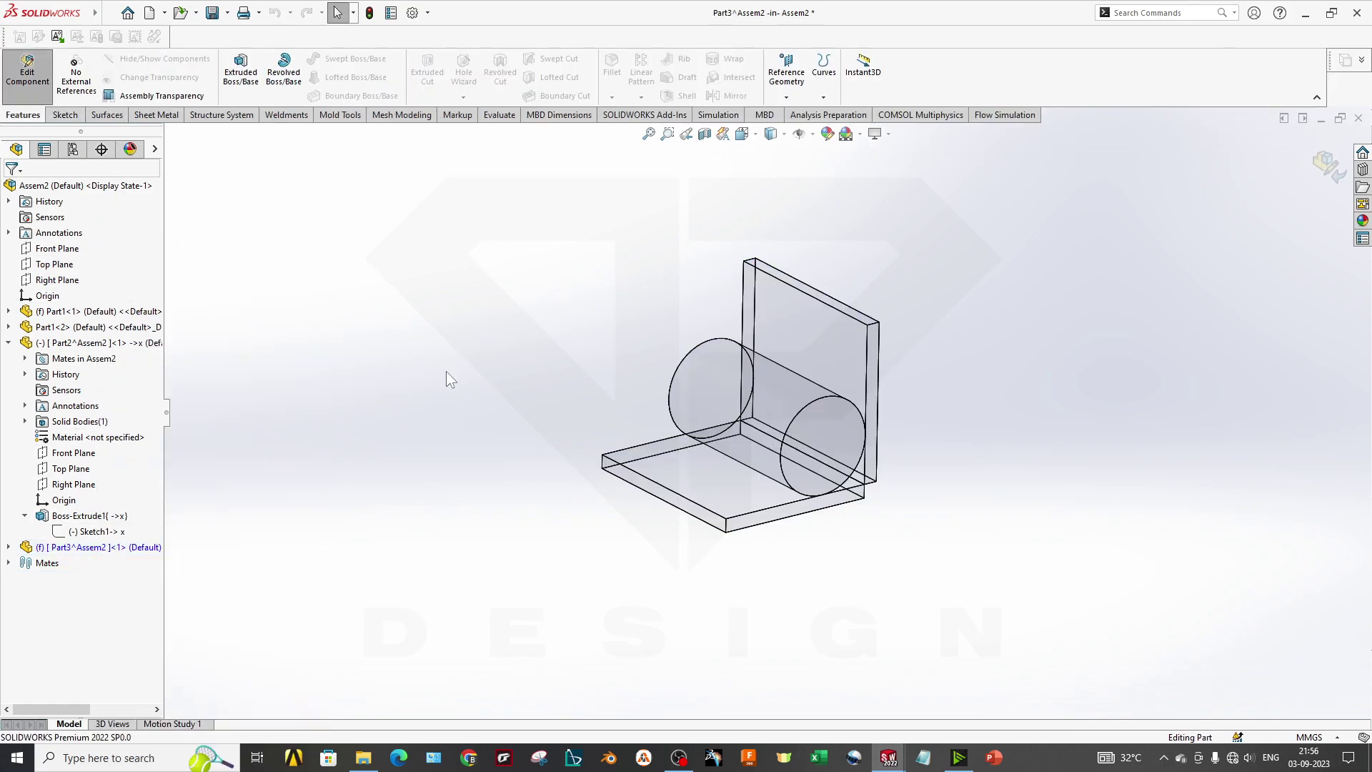
Step: On the assembly's Front Plane, sketch two concentric circles beside the existing cylinder, the inner one about 309 mm in diameter
left_click(55, 249)
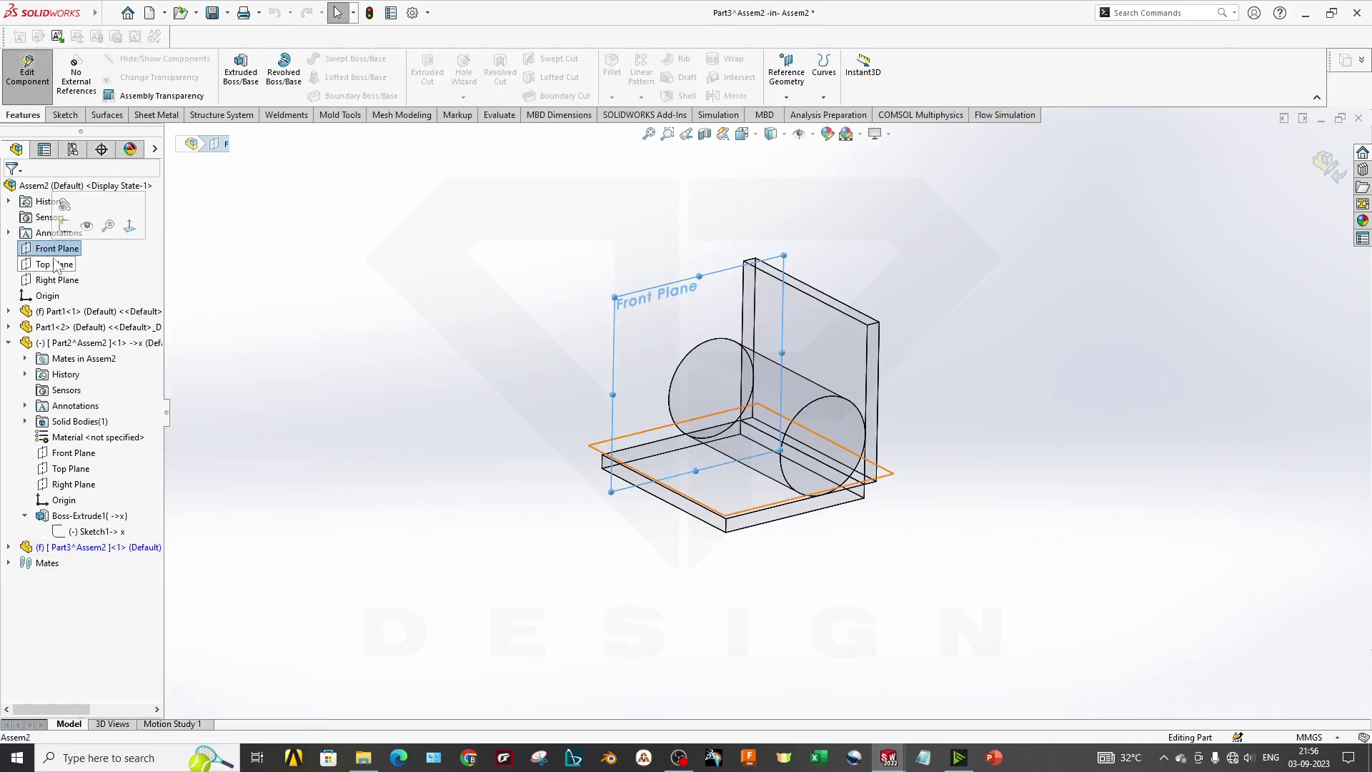
left_click(250, 299)
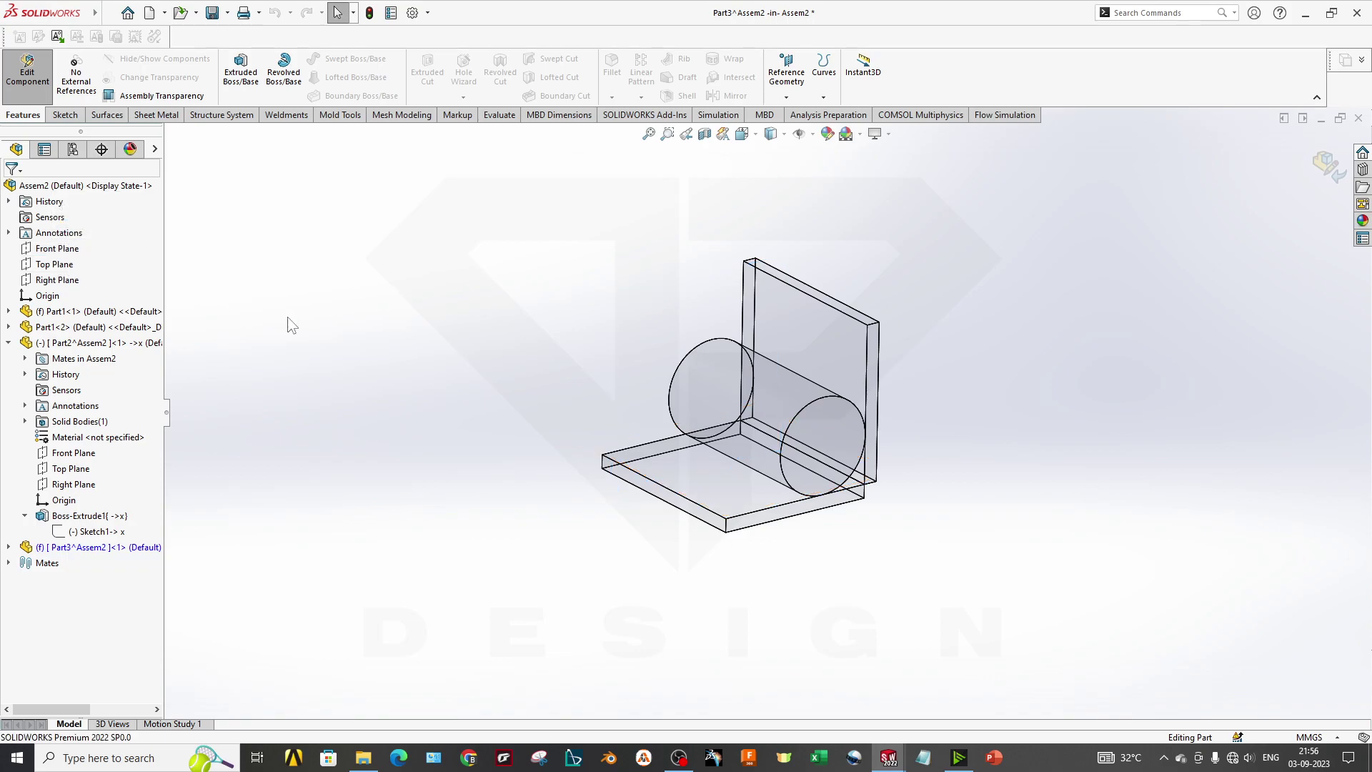
right_click(77, 255)
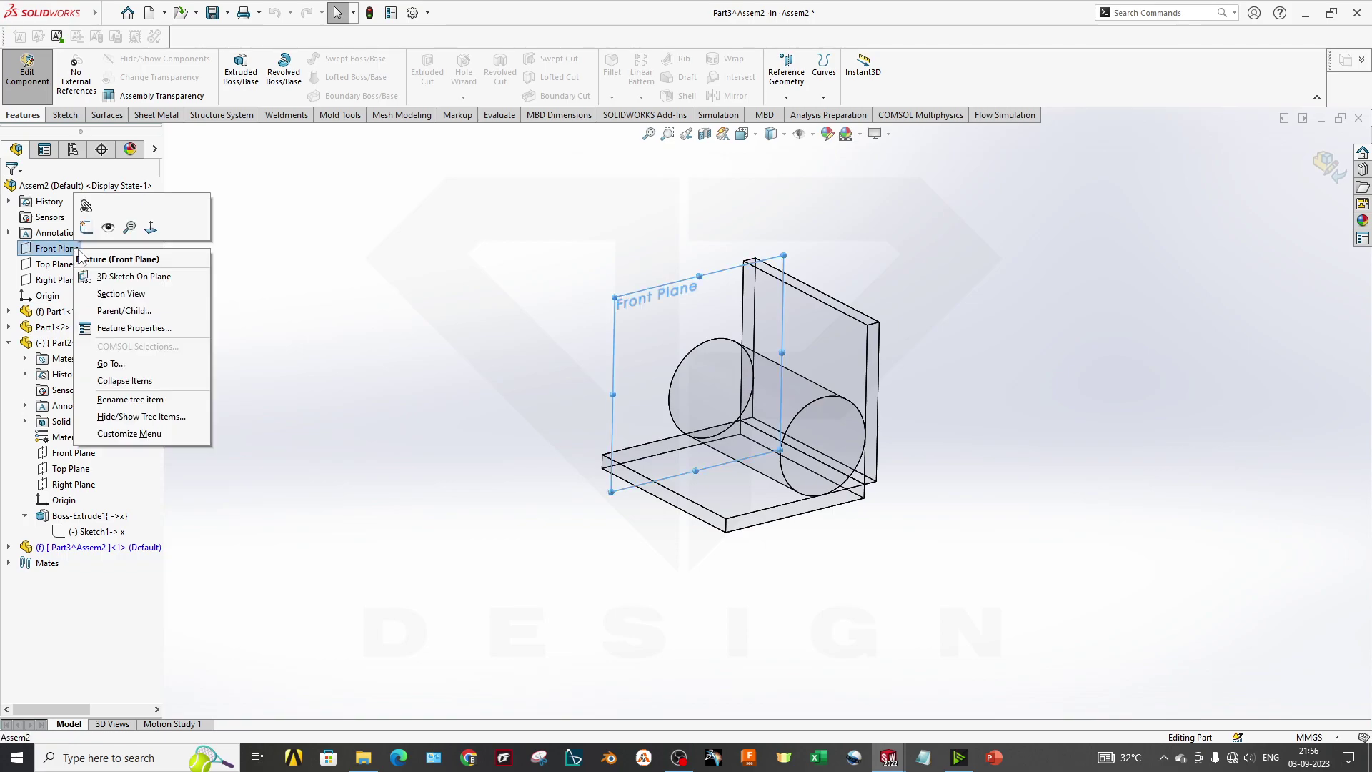
left_click(85, 224)
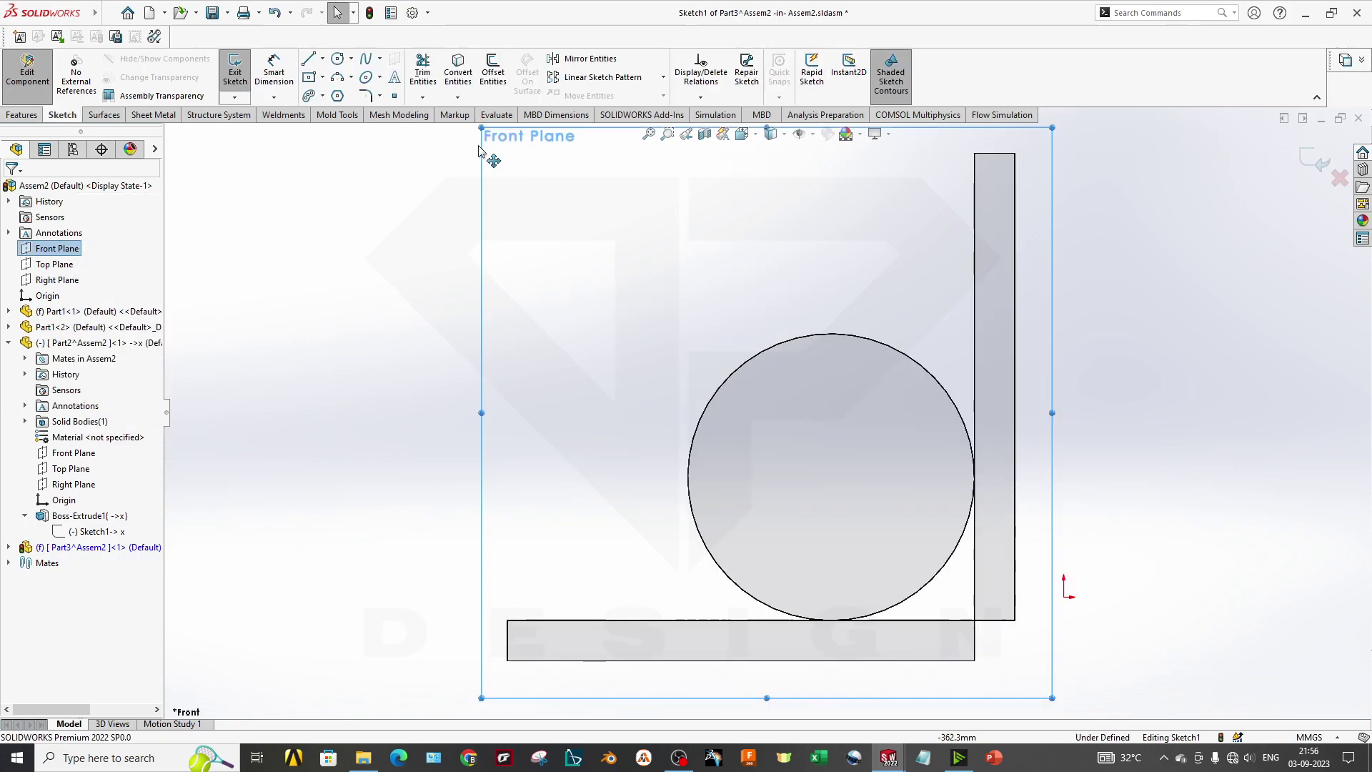
left_click(338, 60)
left_click(515, 375)
left_click(529, 518)
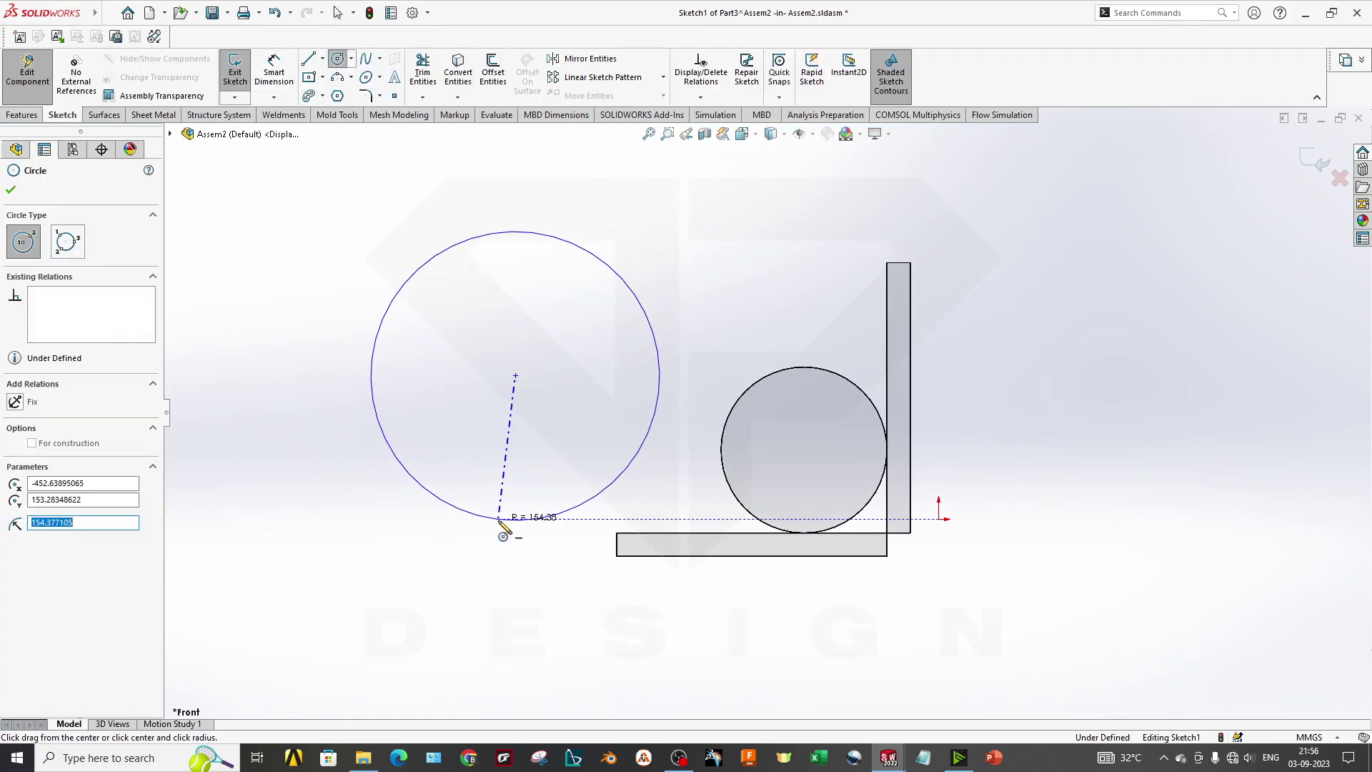
left_click(515, 375)
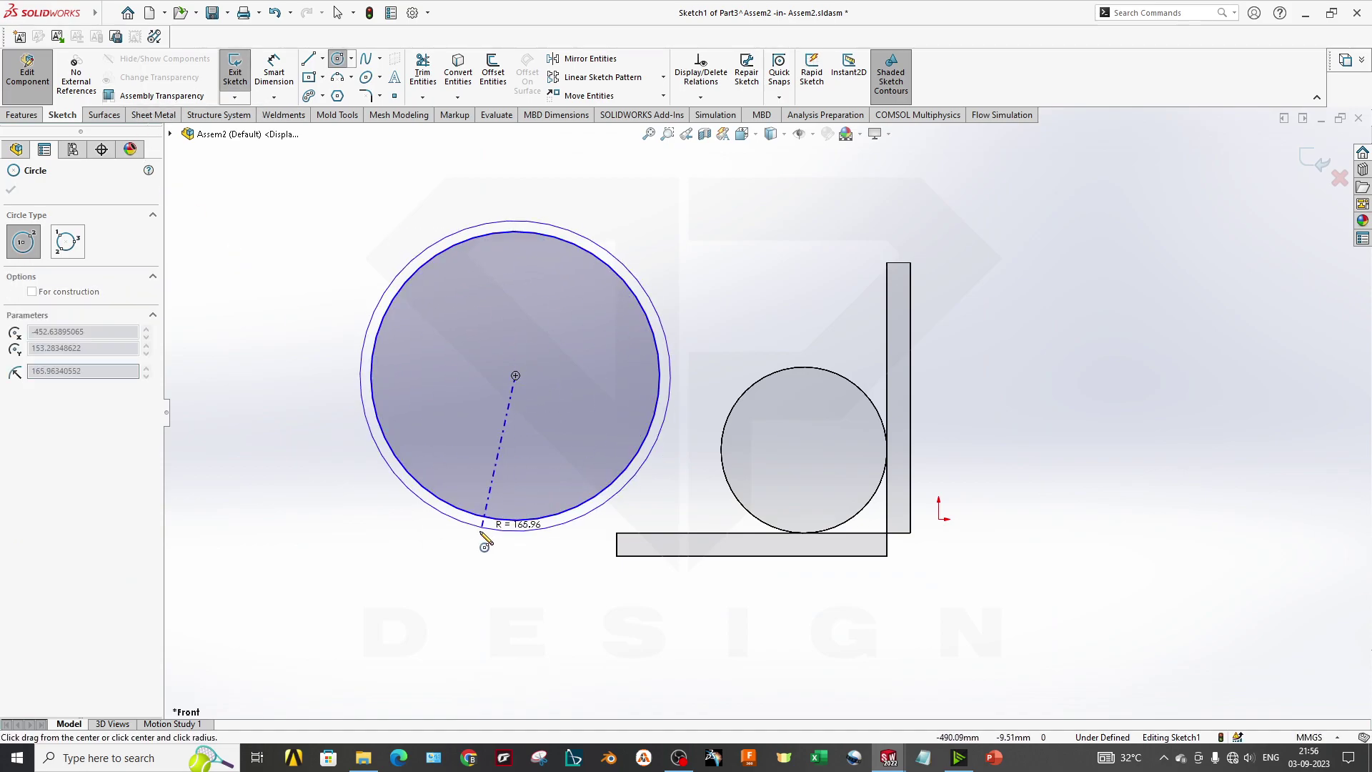
left_click(488, 548)
Step: Dimension the inner circle's diameter to 180 mm and the outer circle's diameter to 200 mm
left_click(274, 71)
left_click(451, 255)
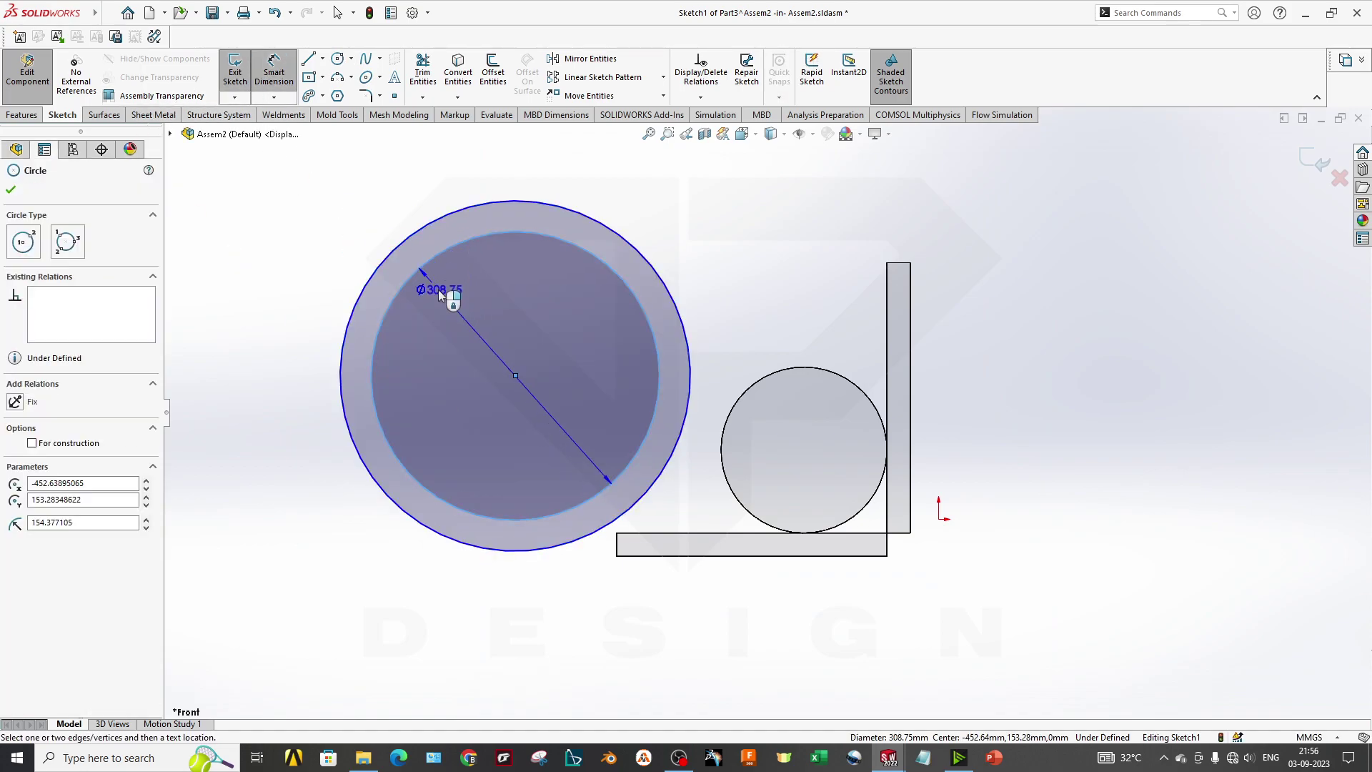
left_click(439, 289)
type("180")
key("Return")
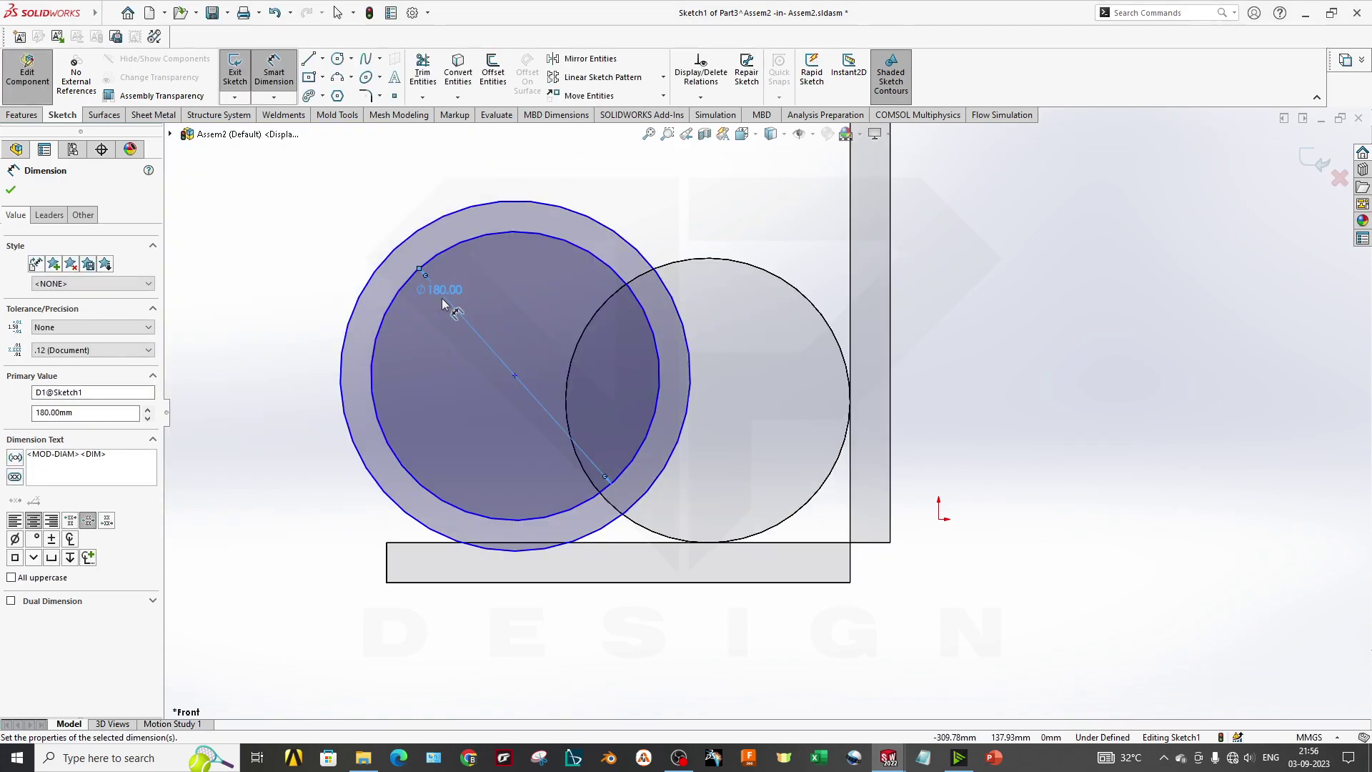
left_click(418, 236)
left_click(340, 247)
type("200")
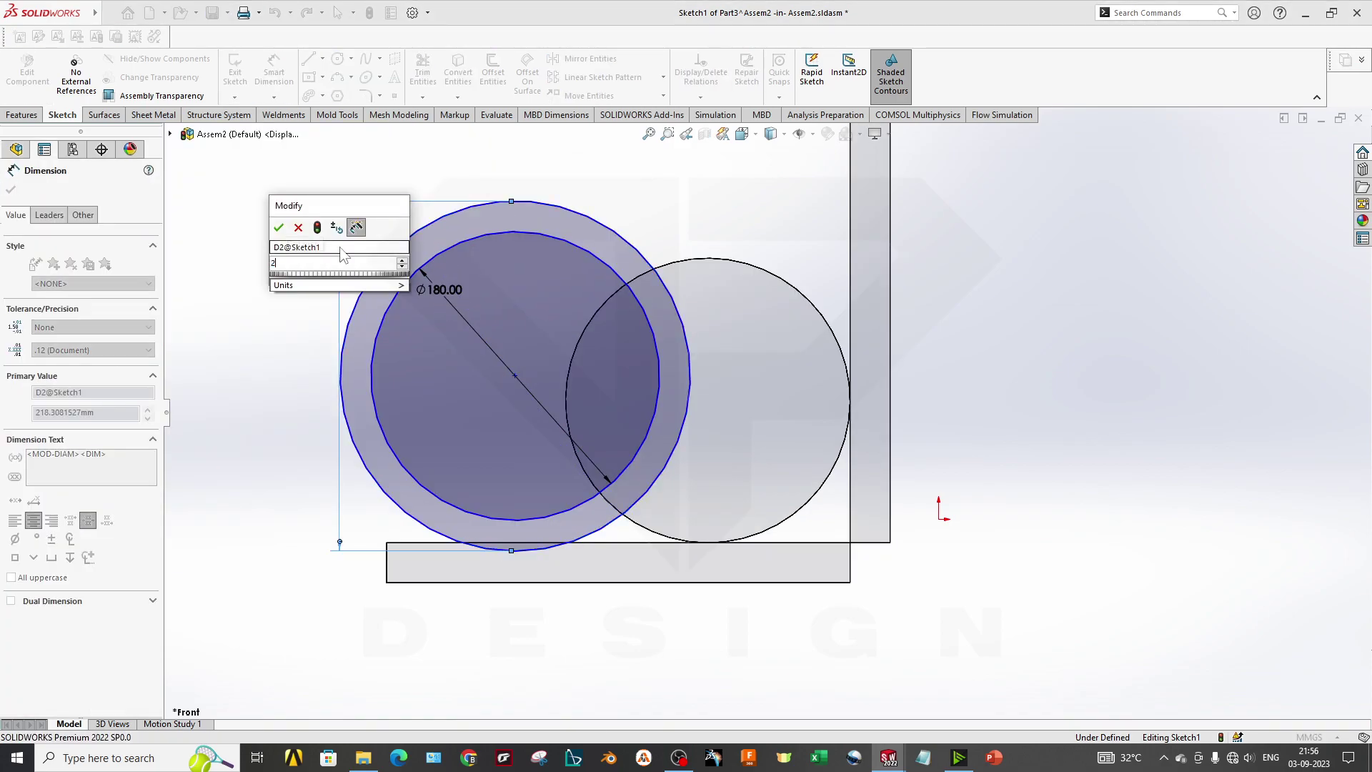
key("Return")
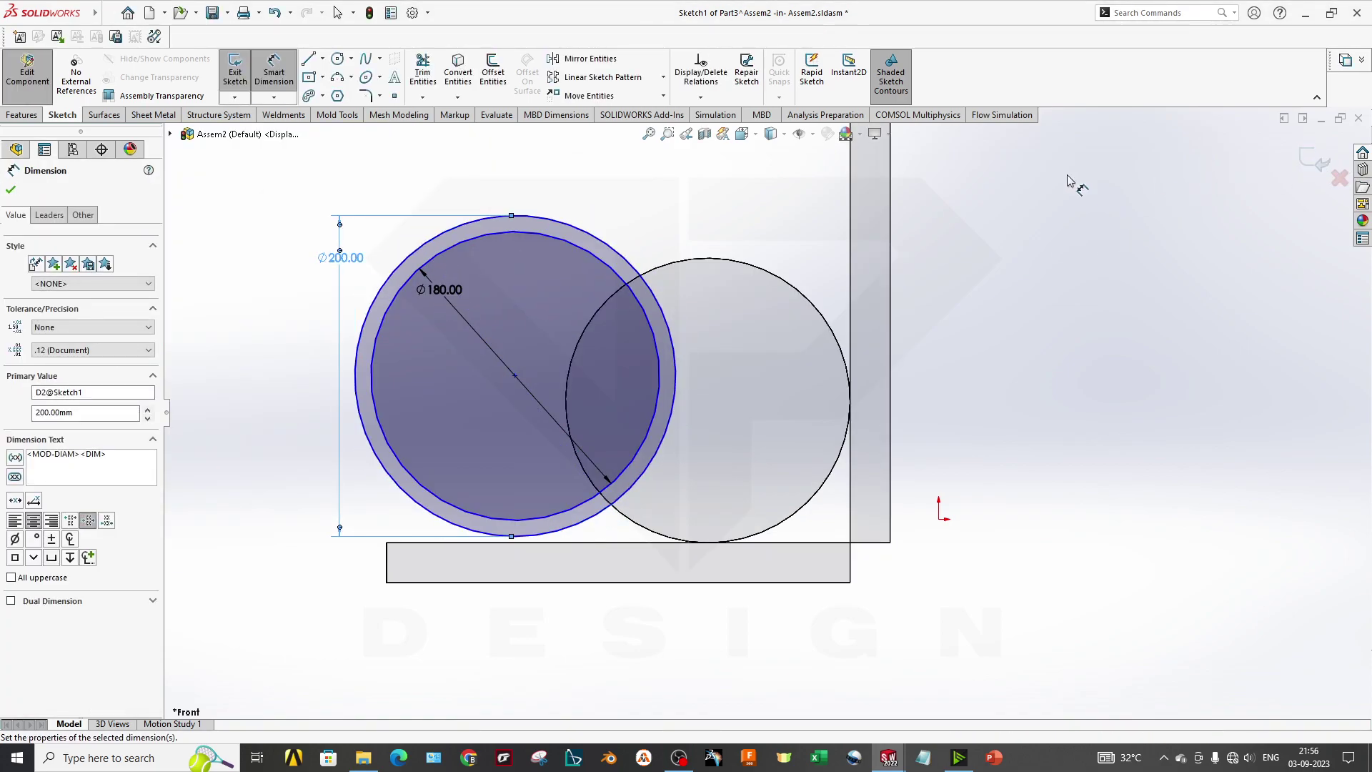
Step: Extrude the ring profile 321 mm from the Mid Plane into a hollow tube and return to the assembly
left_click(22, 115)
left_click(242, 74)
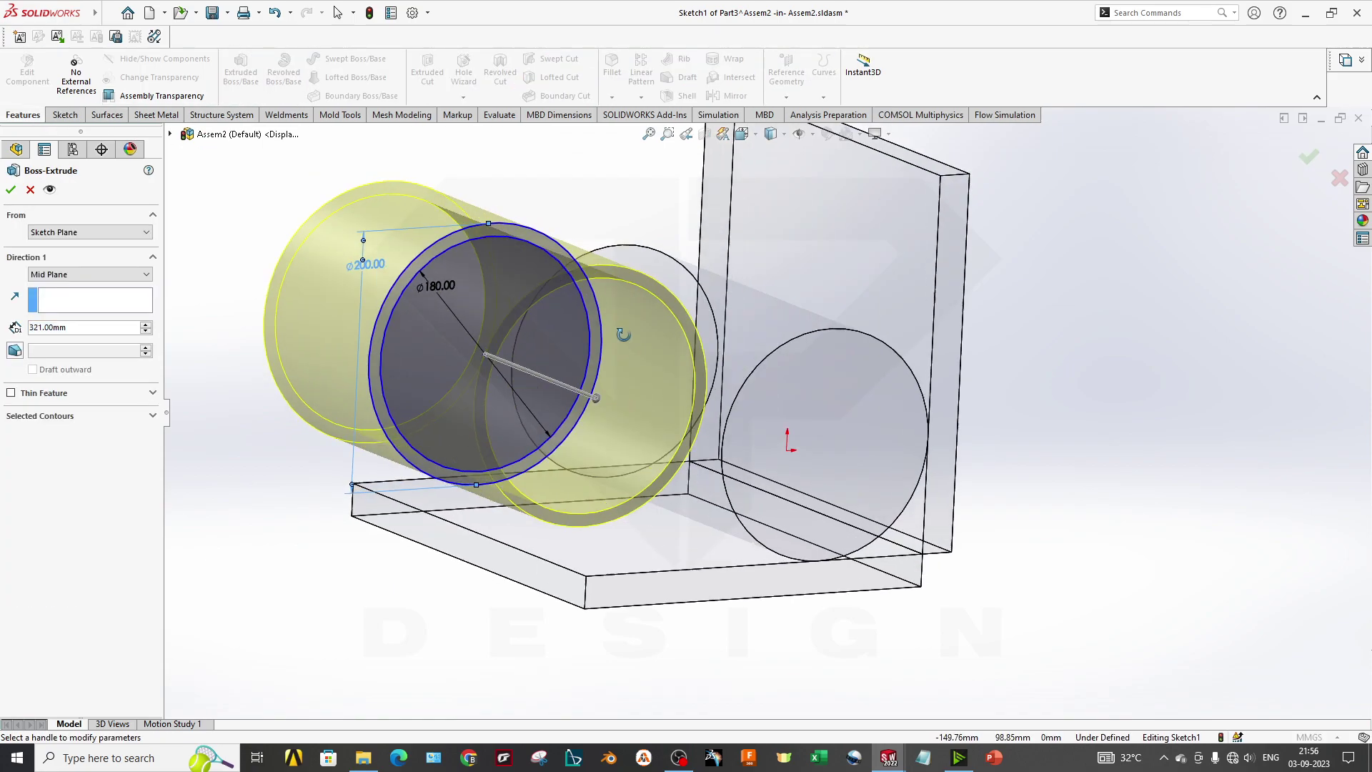
left_click(10, 190)
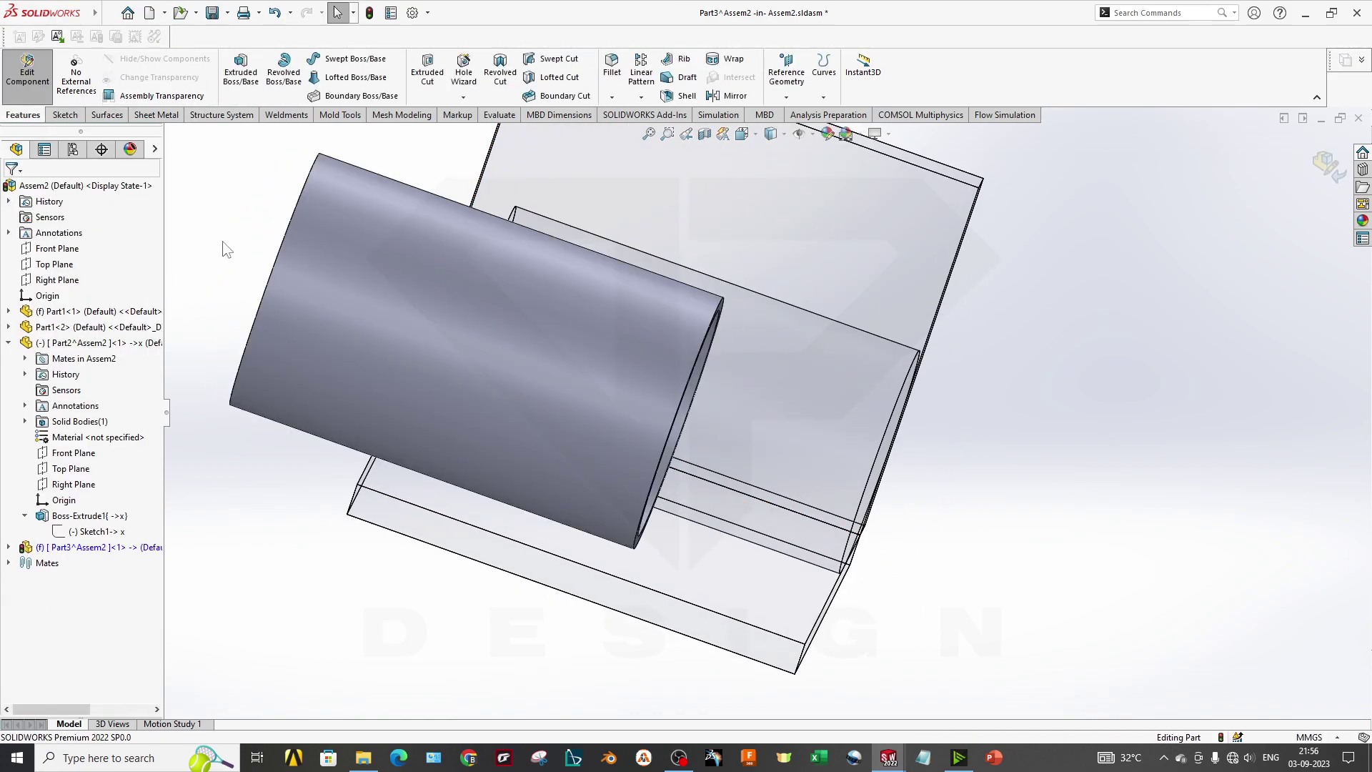
scroll(877, 419, "up", 3)
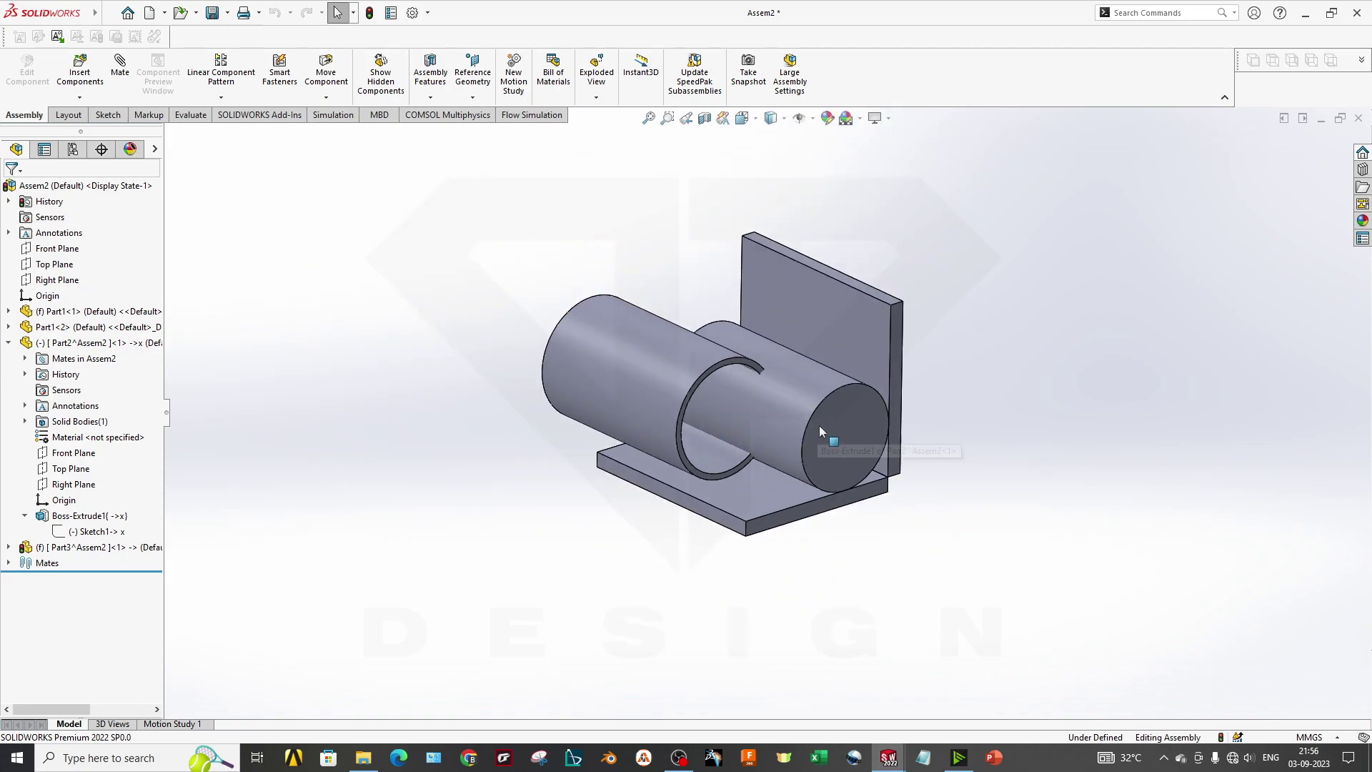
Step: Hide the upright plate and the base plate, leaving only the tube and the solid cylinder displayed
left_click(868, 354)
right_click(868, 355)
left_click(968, 147)
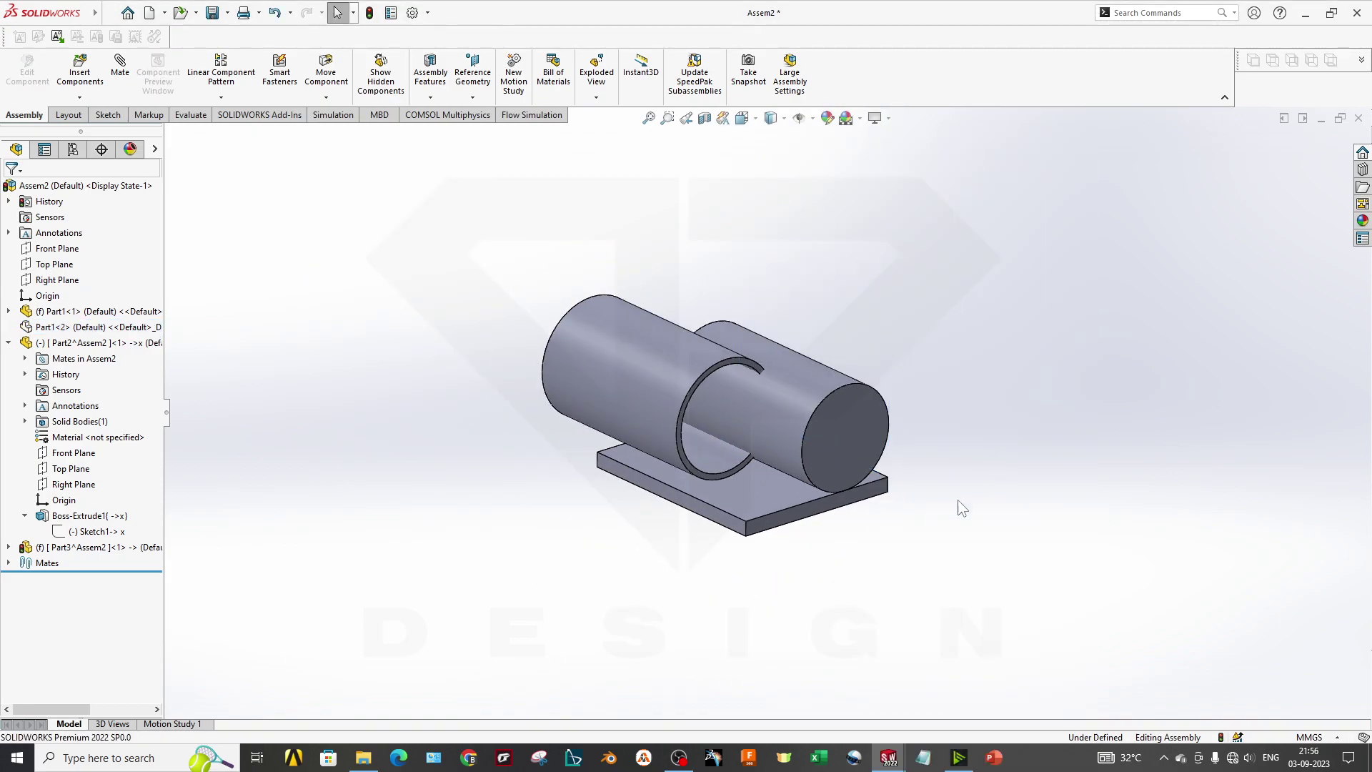
left_click(772, 496)
right_click(771, 497)
left_click(869, 164)
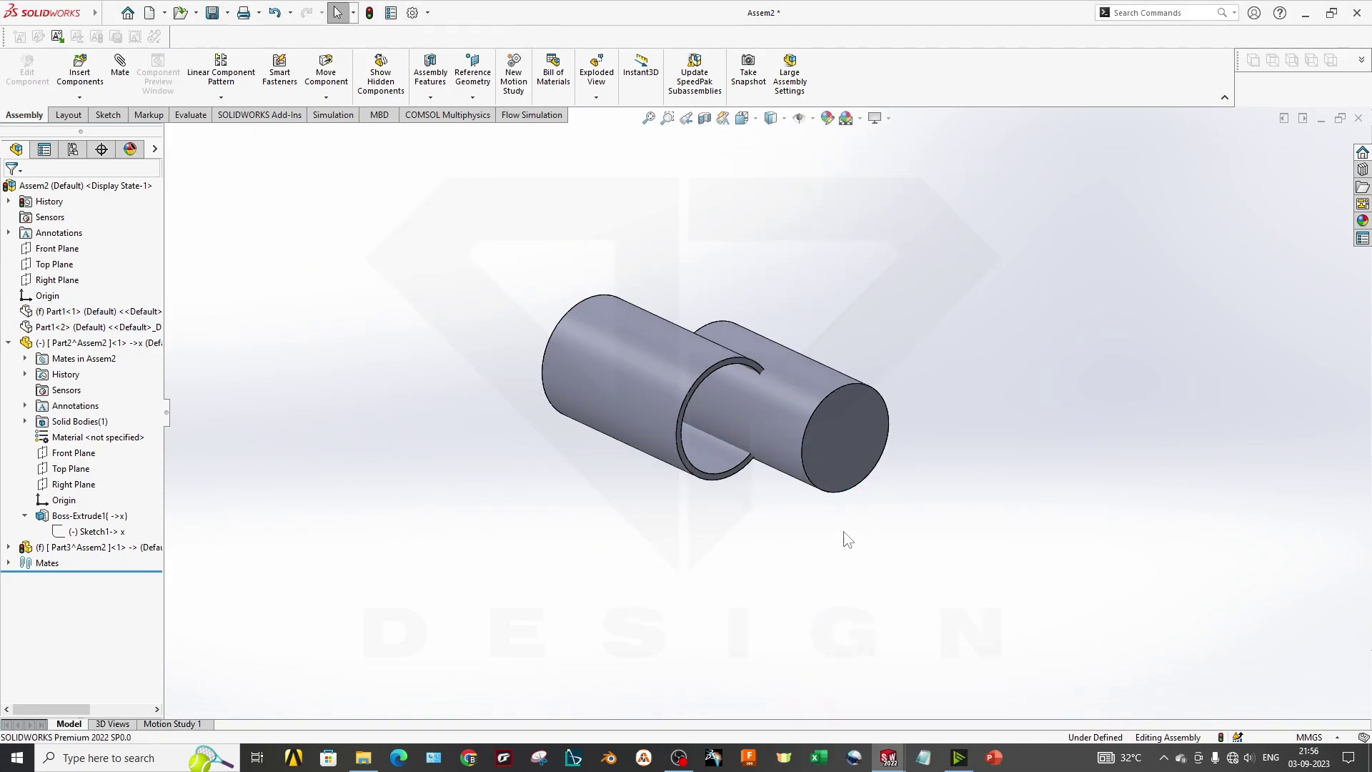
Step: Select the solid cylinder and the hollow tube in turn and check whether each can be moved
scroll(747, 423, "down", 2)
left_click(744, 418)
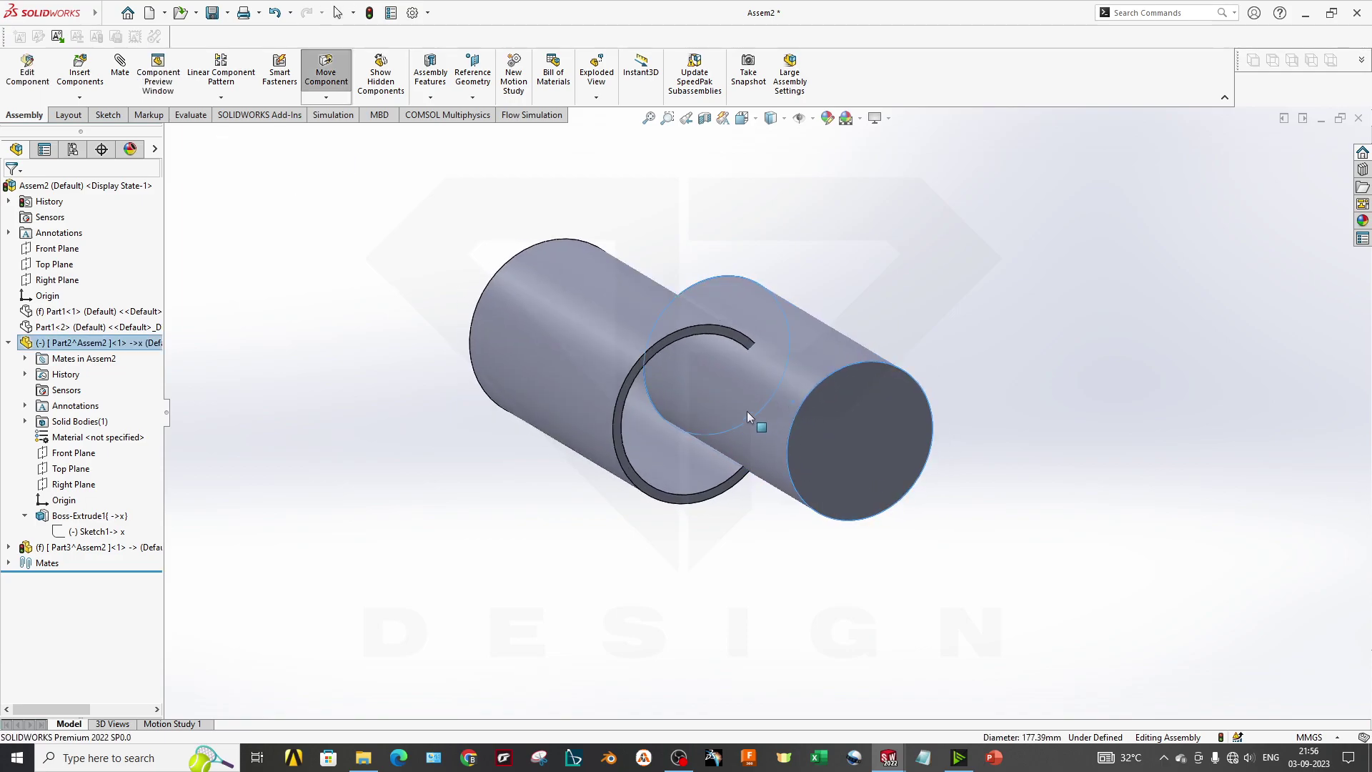
left_click(701, 464)
left_click(820, 616)
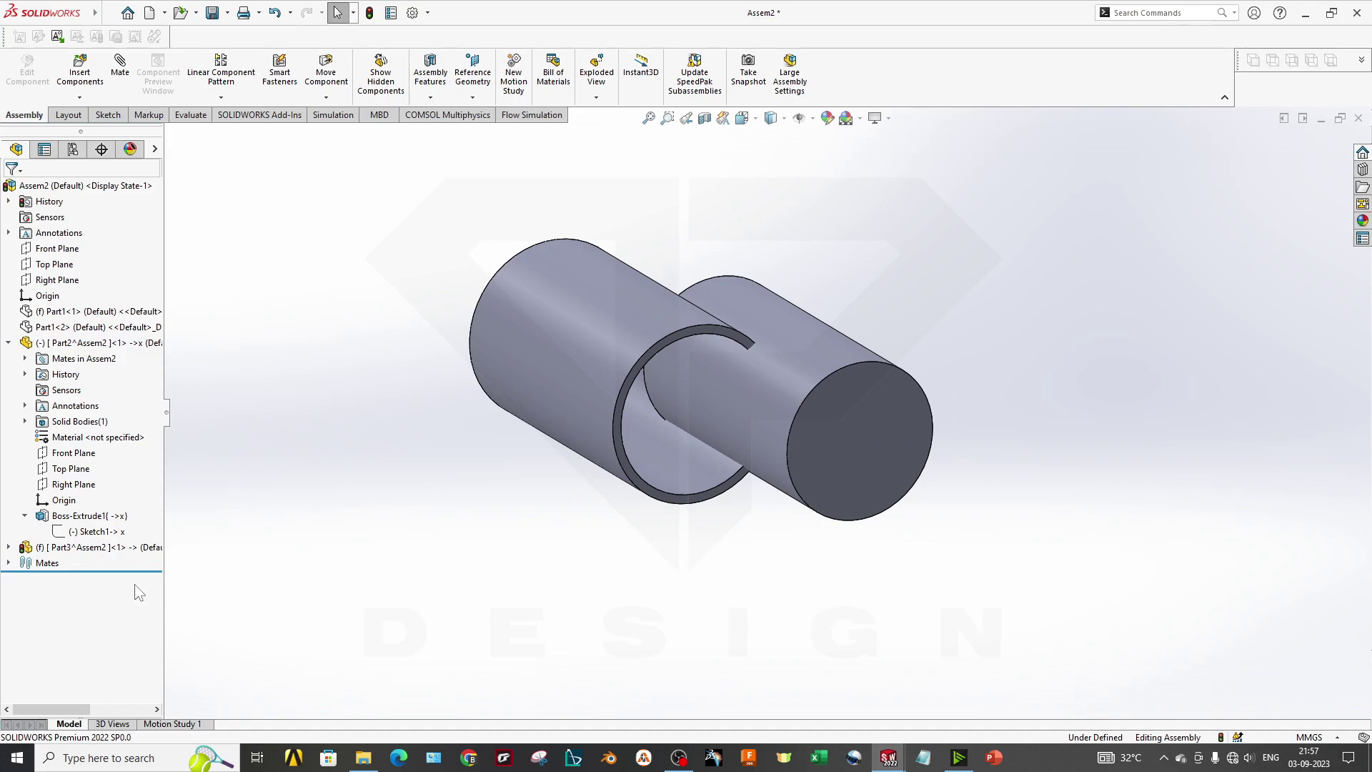
left_click(786, 366)
left_click(619, 443)
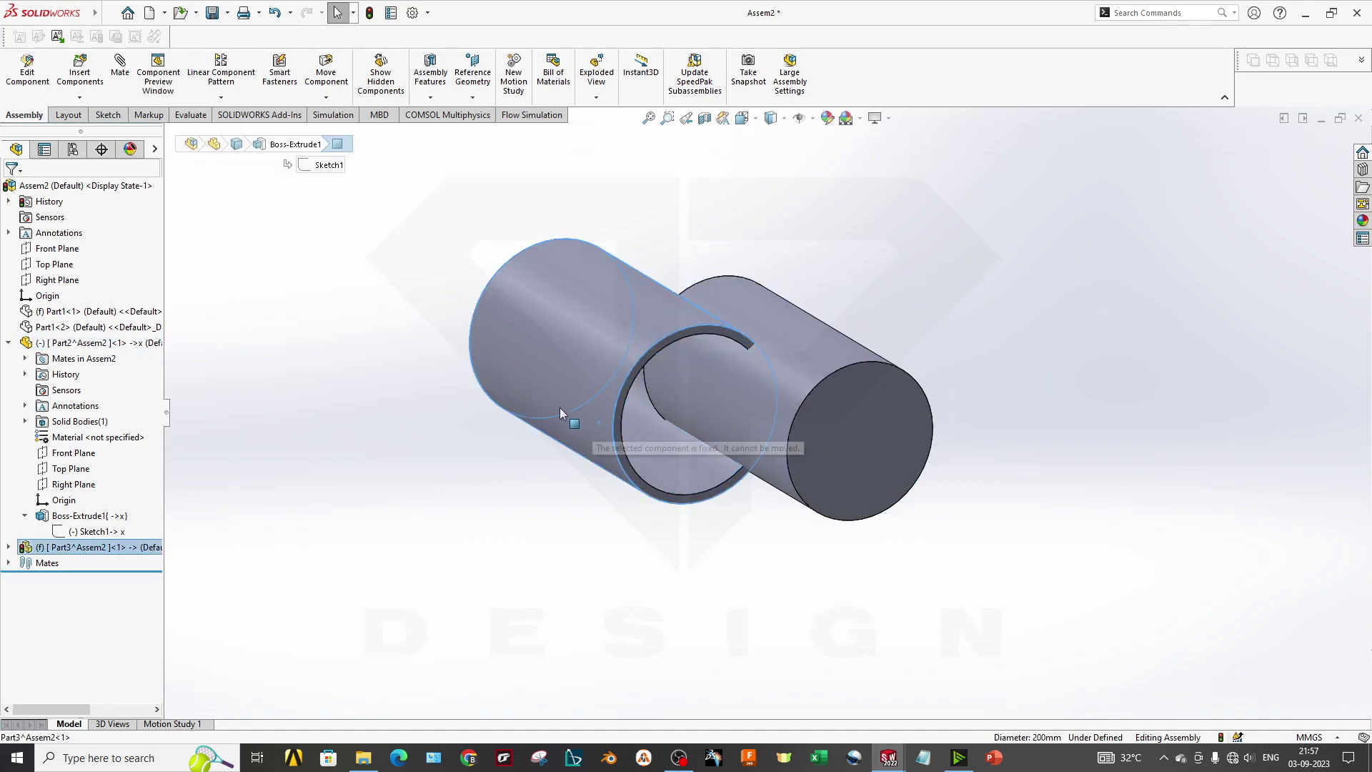
left_click(568, 385)
left_click(772, 392)
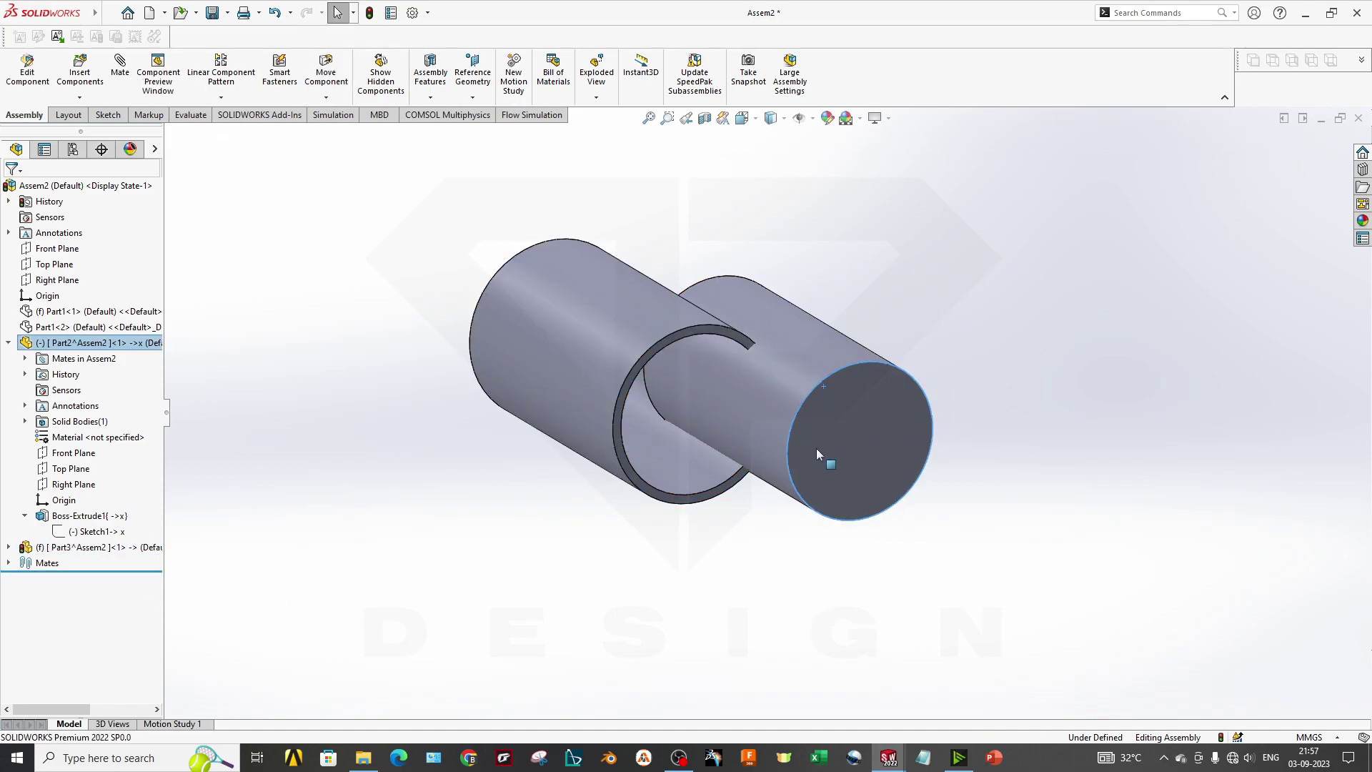
left_click(899, 543)
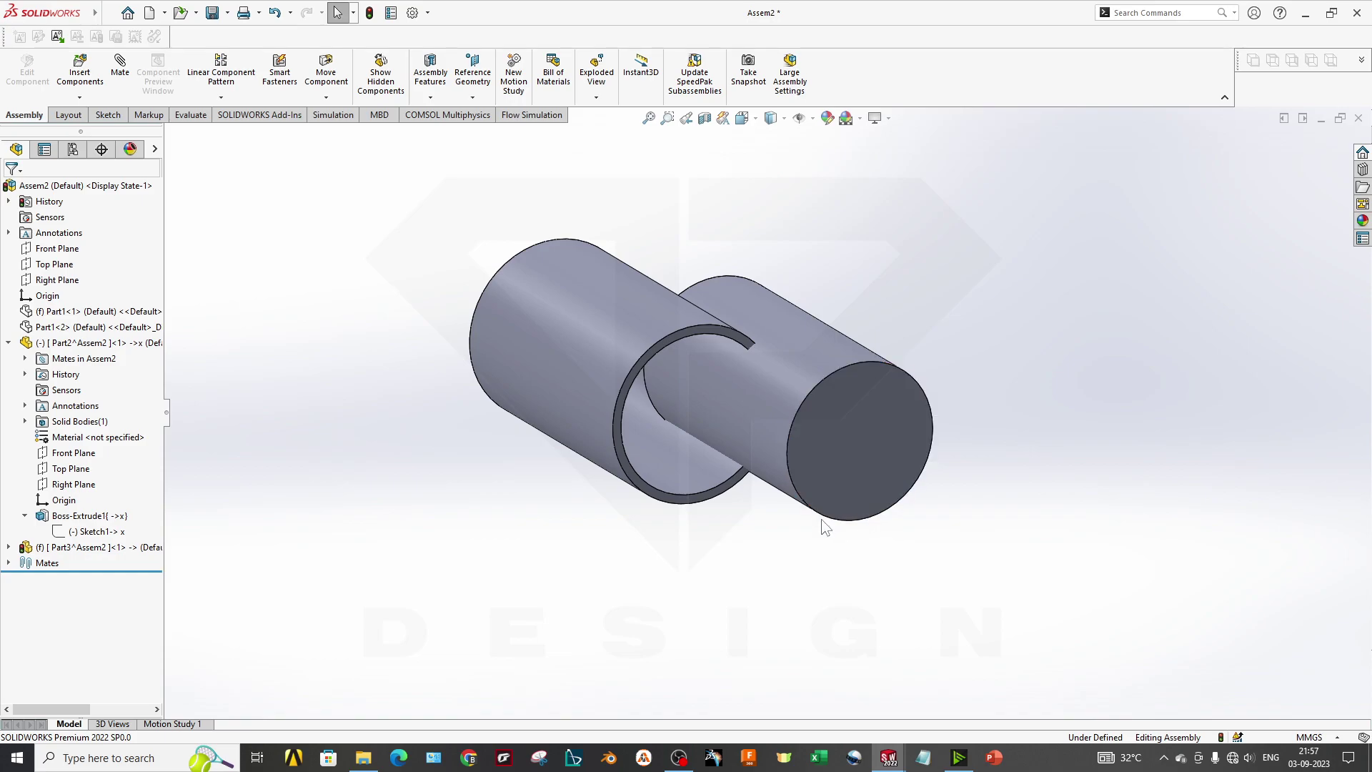
Step: Try to add a concentric mate between the hollow tube's outer face and the solid cylinder's curved face
left_click(120, 65)
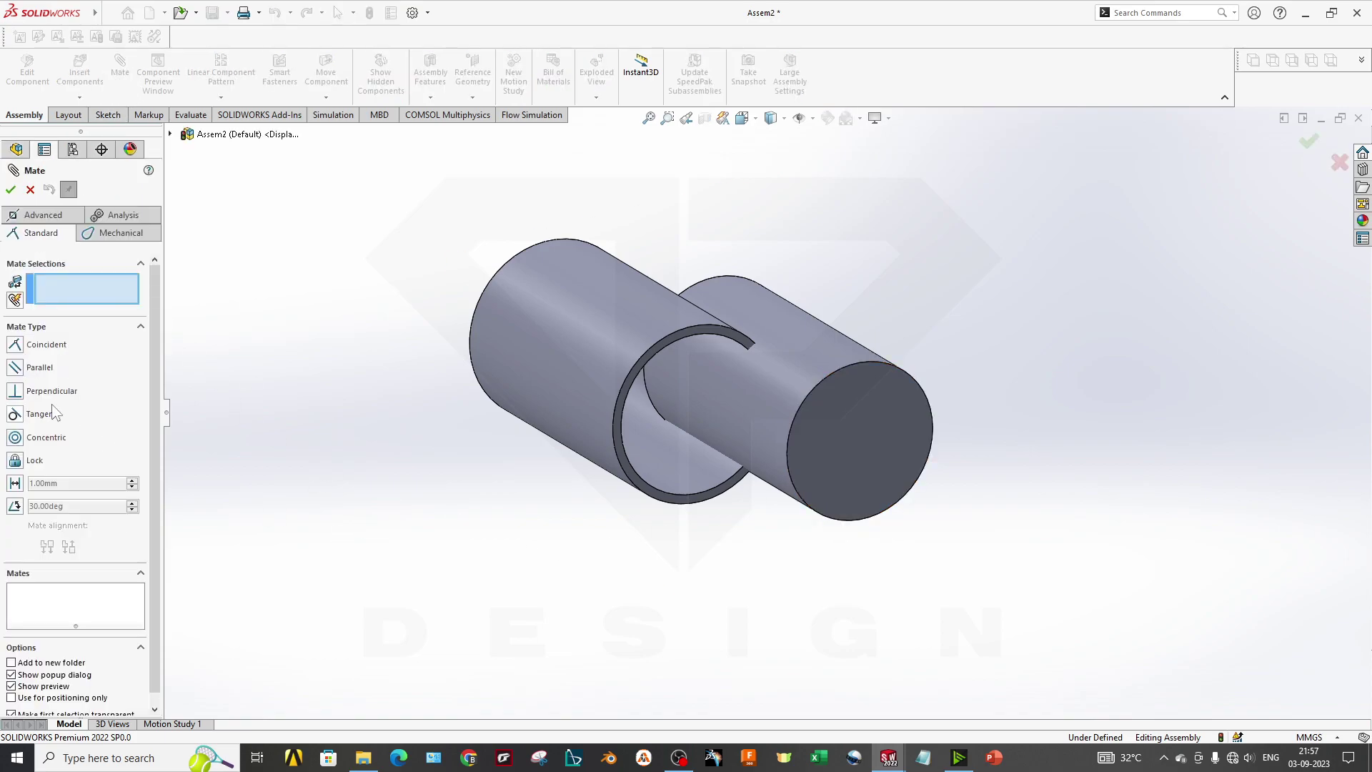
left_click(599, 356)
left_click(793, 333)
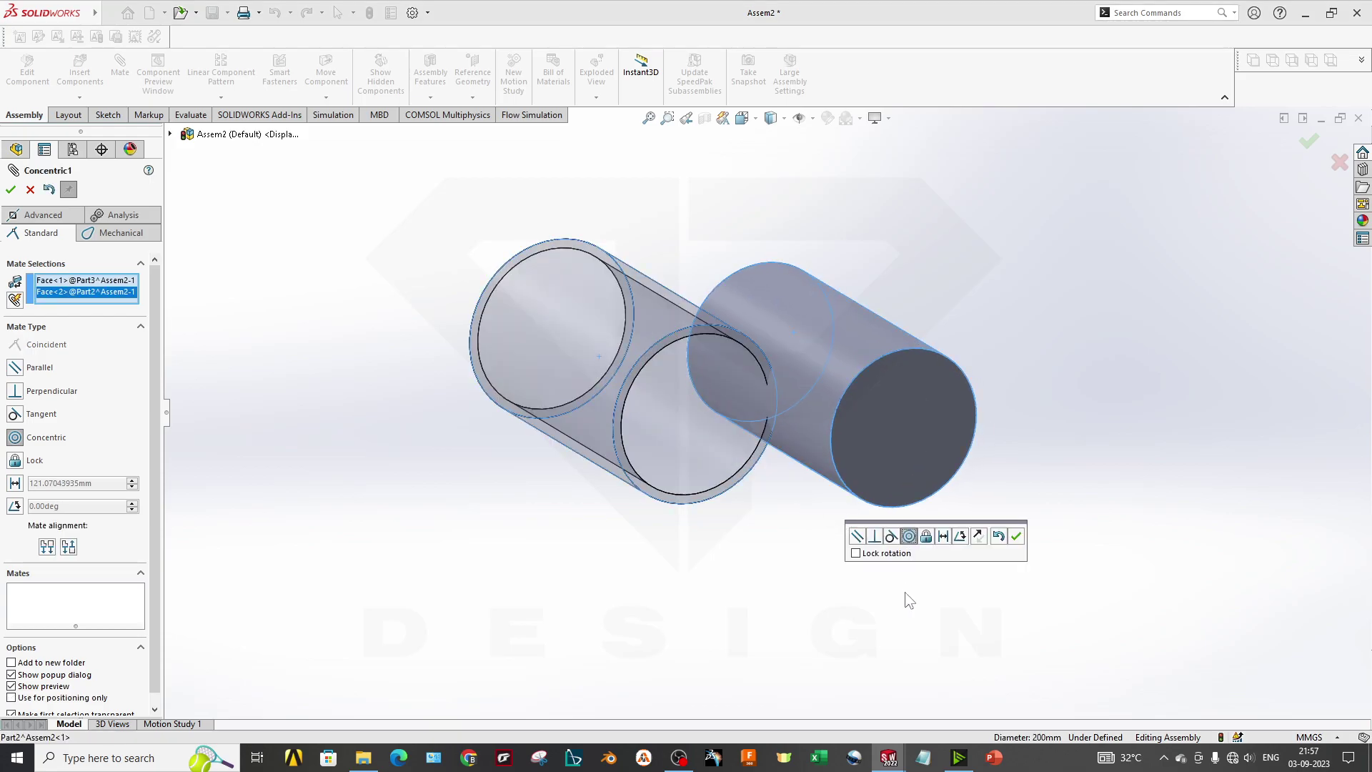
left_click(30, 190)
scroll(732, 423, "down", 2)
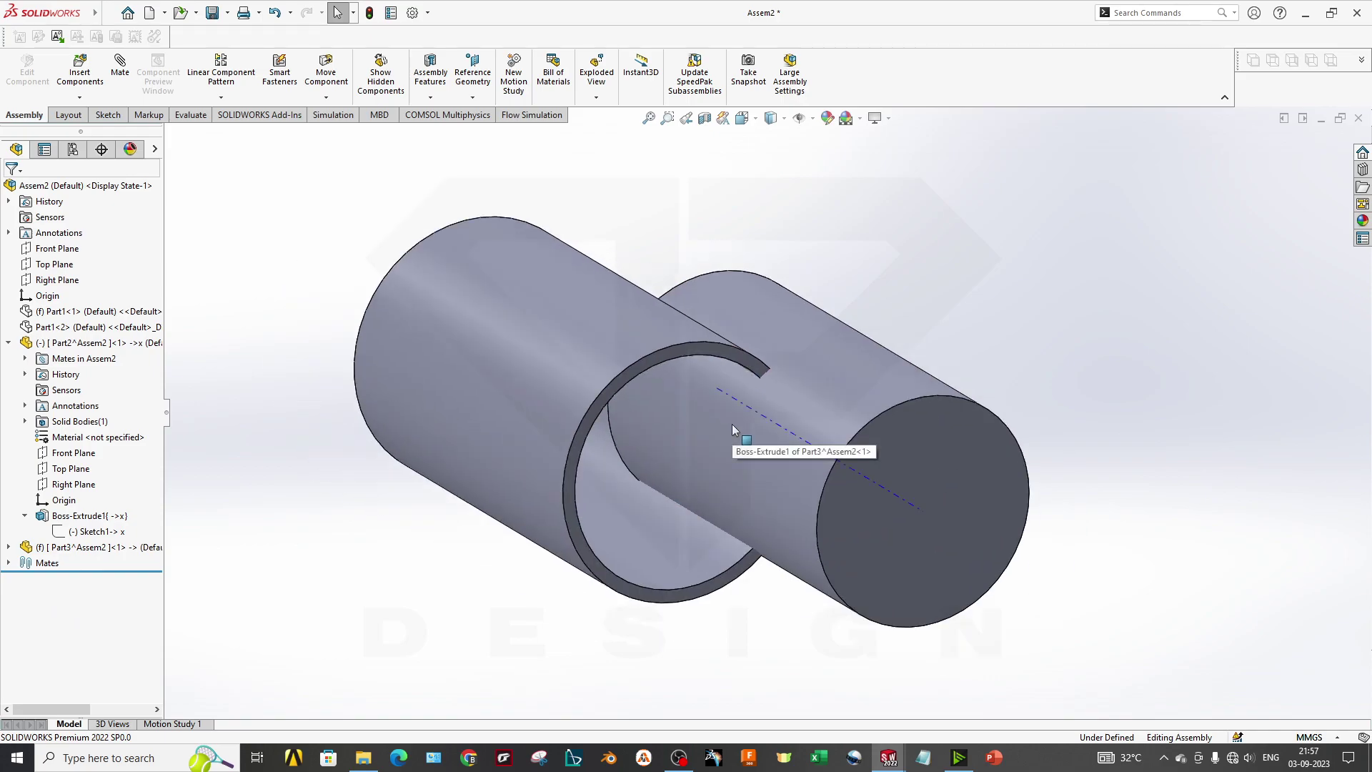
middle_click_drag(732, 423, 841, 557)
right_click(786, 543)
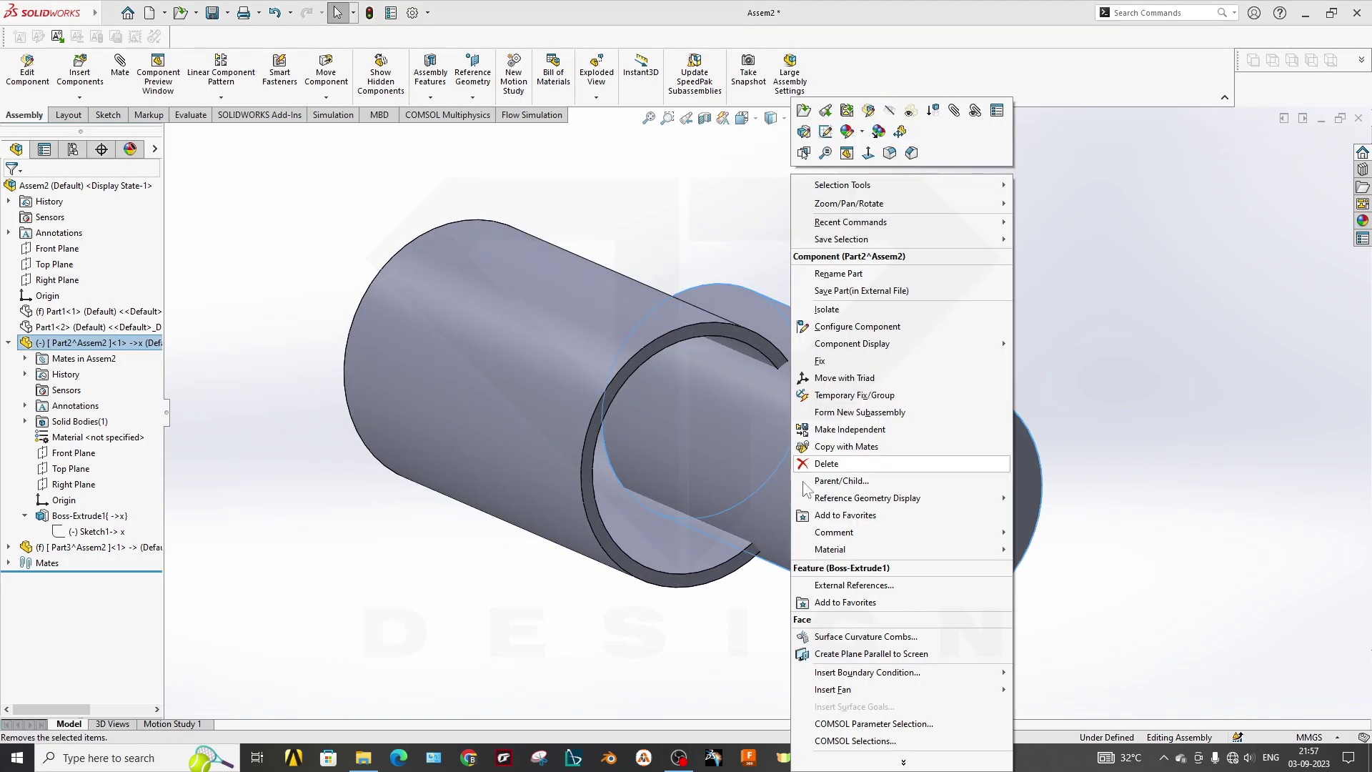
left_click(465, 346)
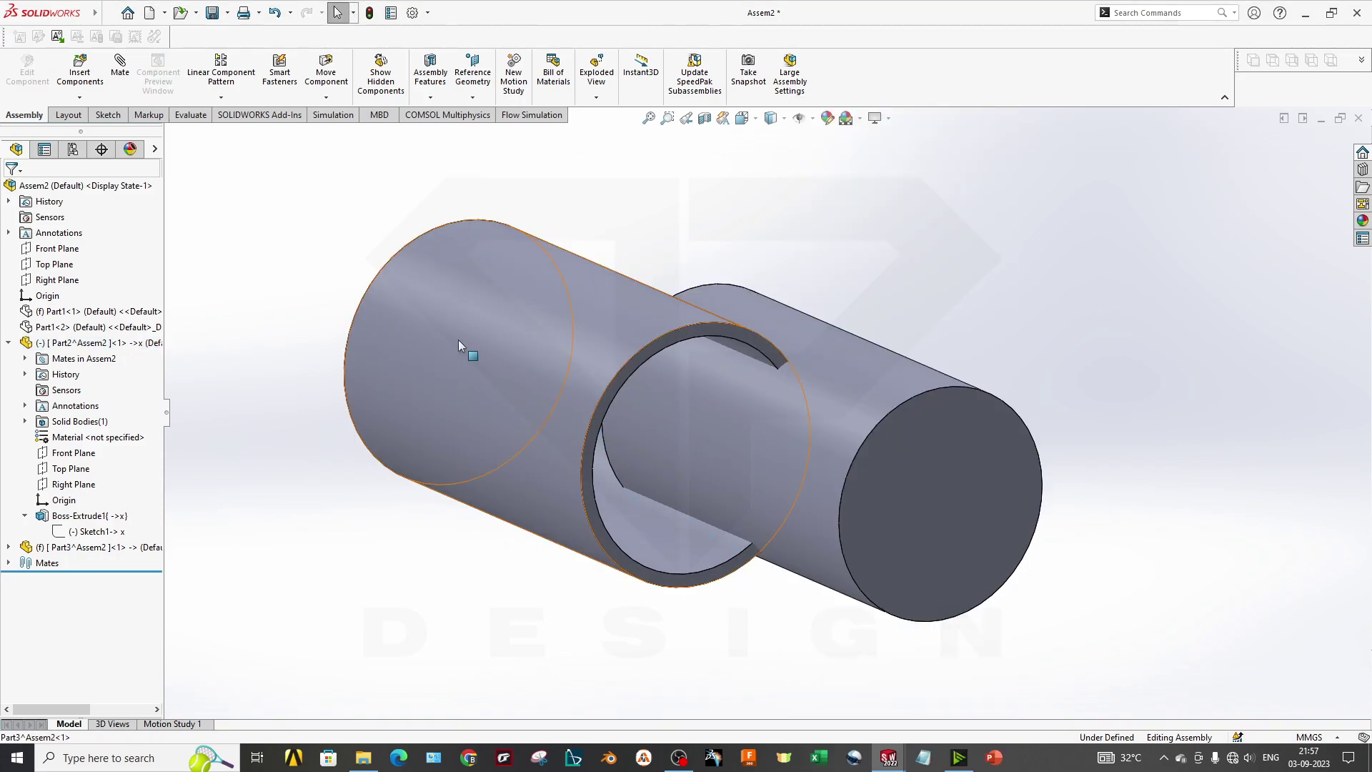
Step: Float the fixed hollow tube and move it freely beside the solid cylinder
right_click(460, 343)
key("Escape")
left_click(491, 448)
left_click_drag(491, 447, 787, 457)
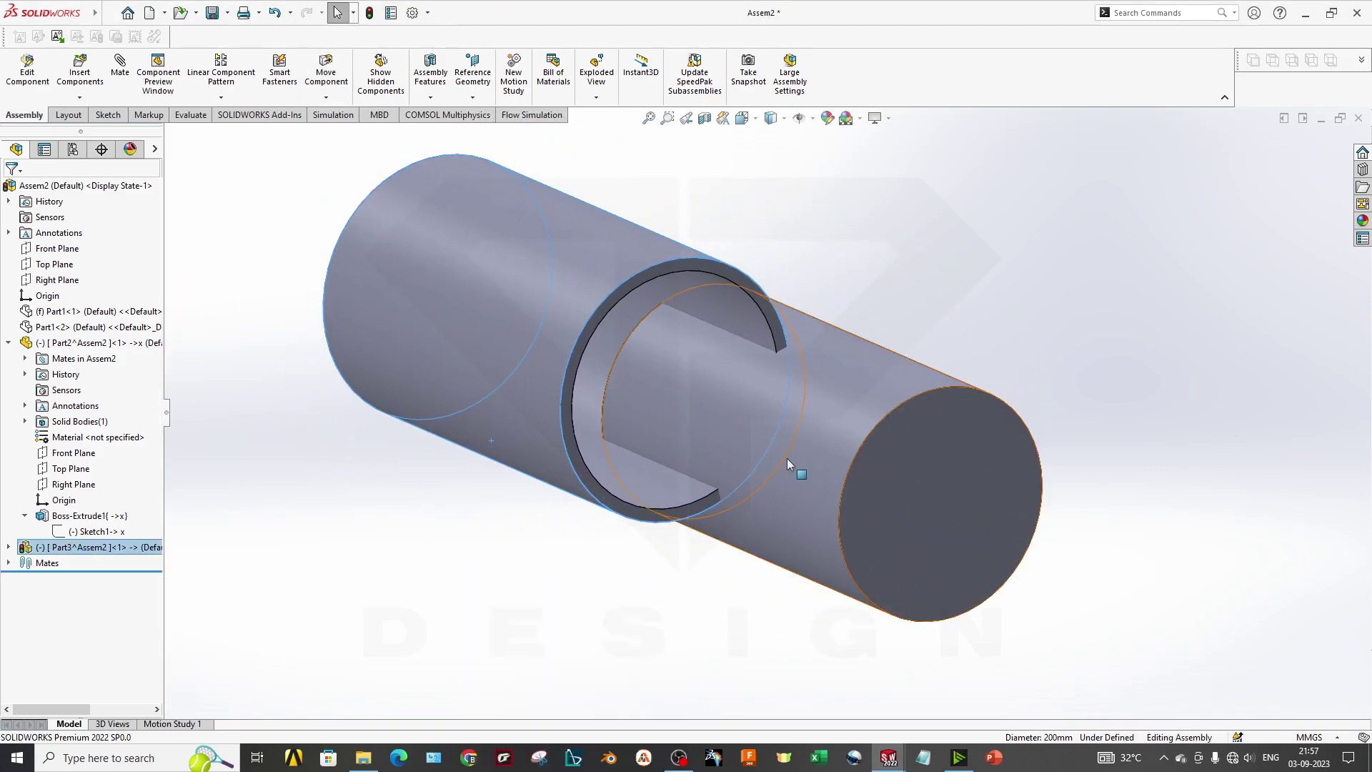
left_click(822, 427)
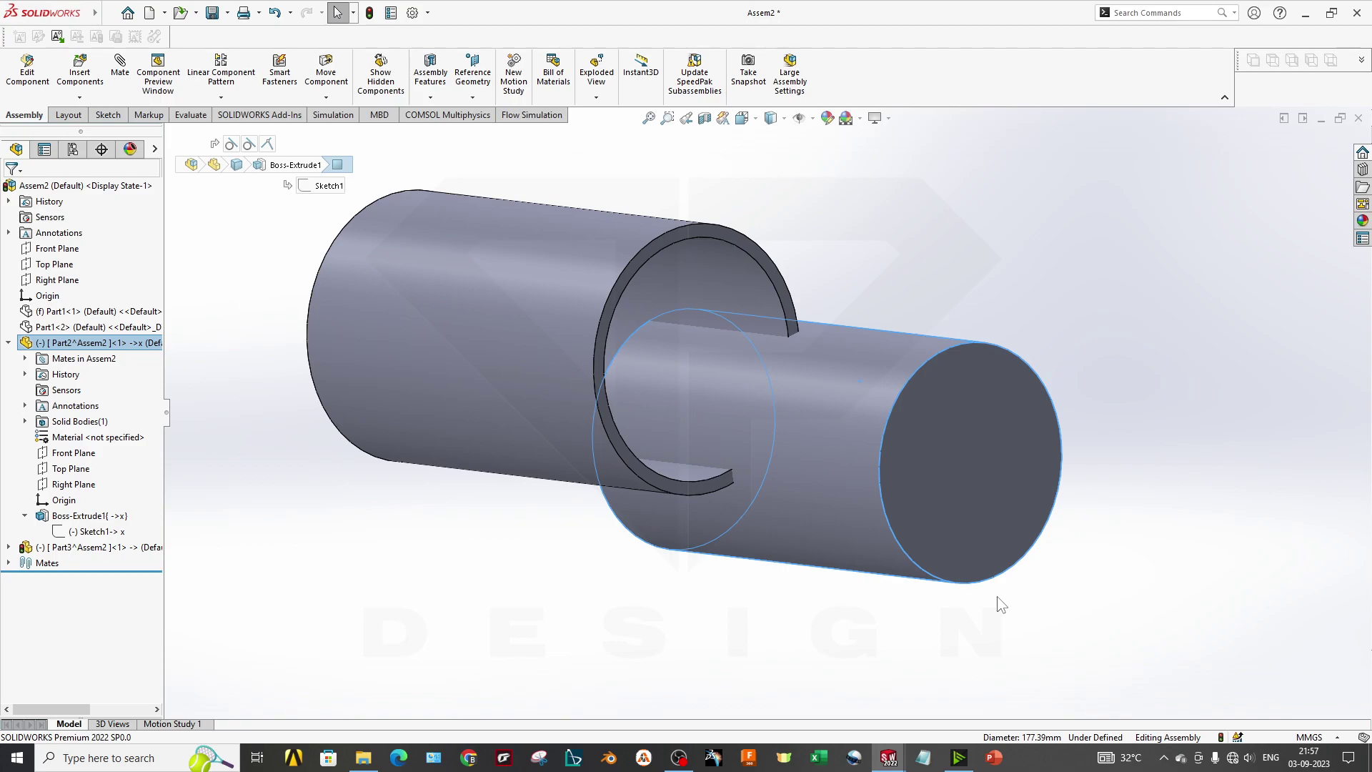
right_click(822, 450)
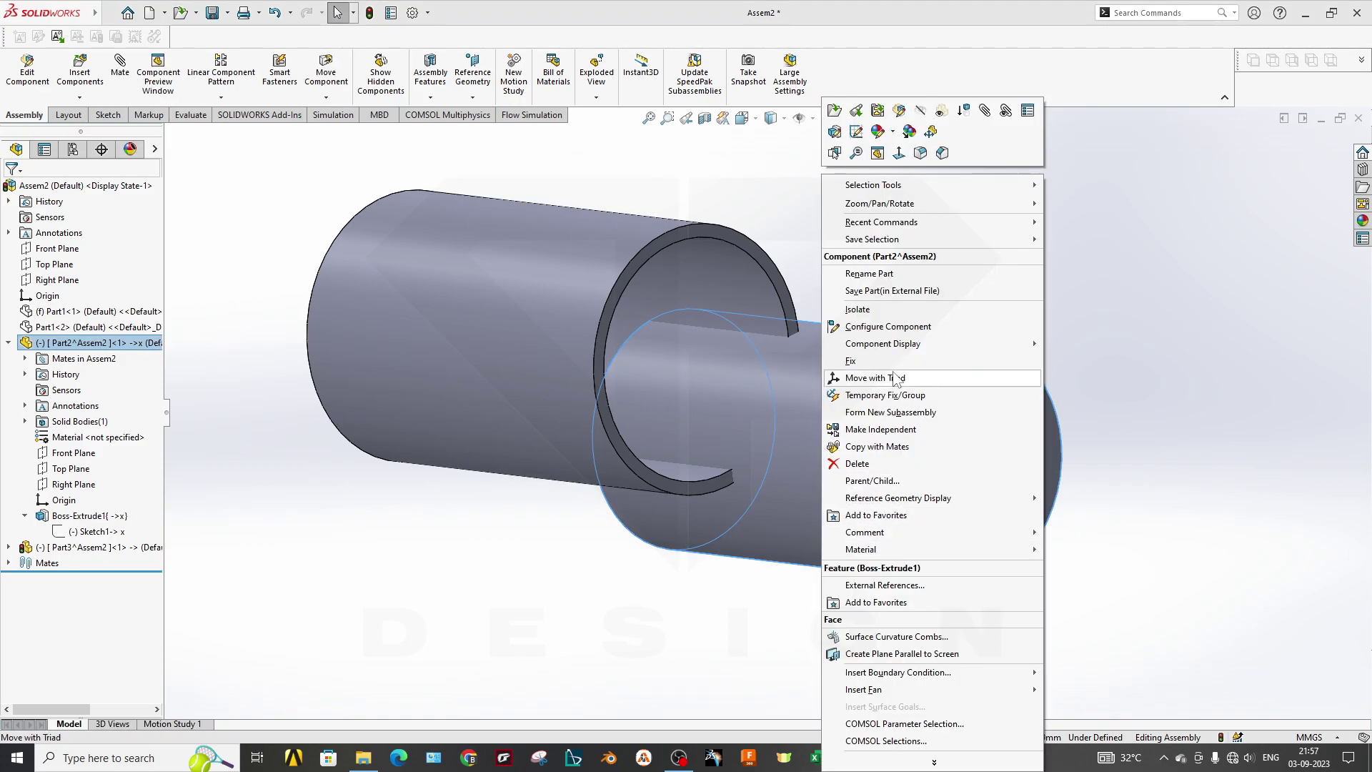
left_click(664, 604)
Step: Add a concentric mate between the hollow tube's inner face and the solid cylinder's curved face
key("ctrl+7")
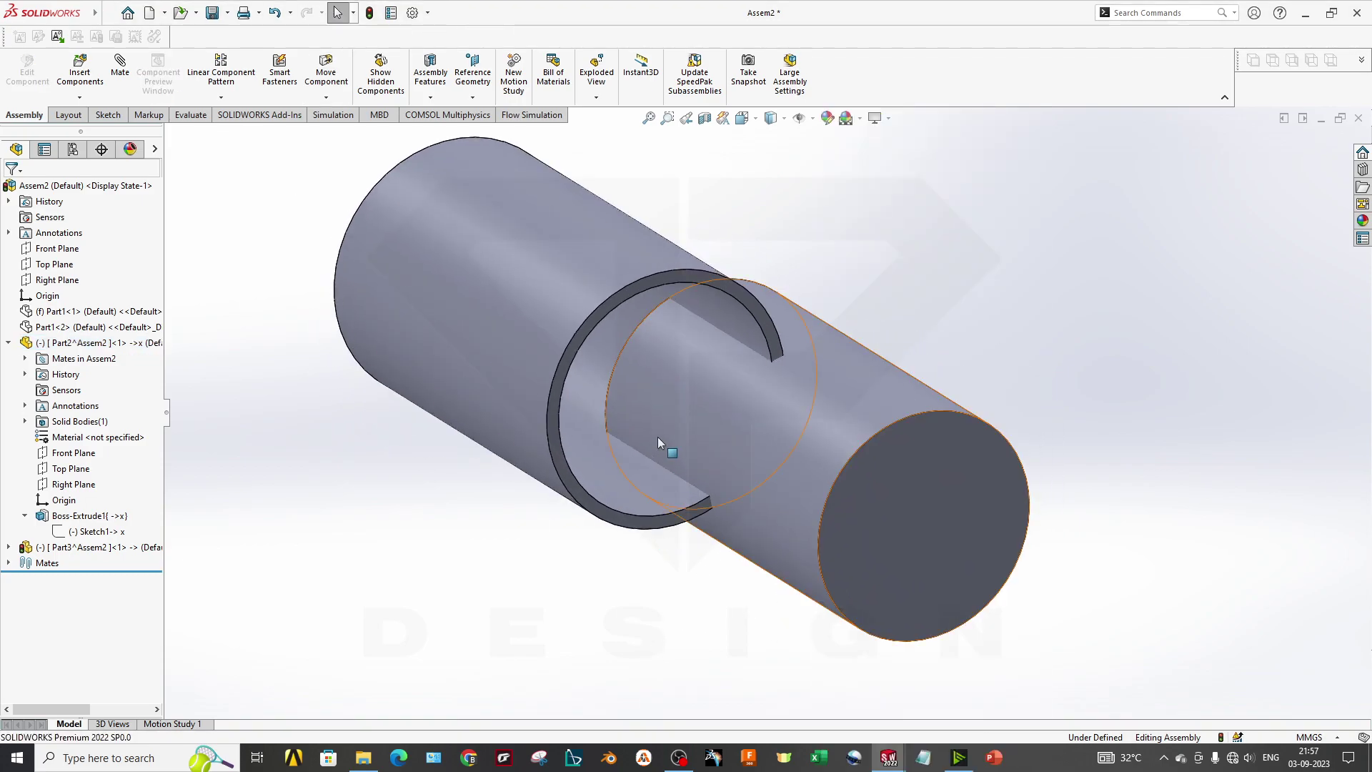
left_click(120, 71)
left_click(14, 440)
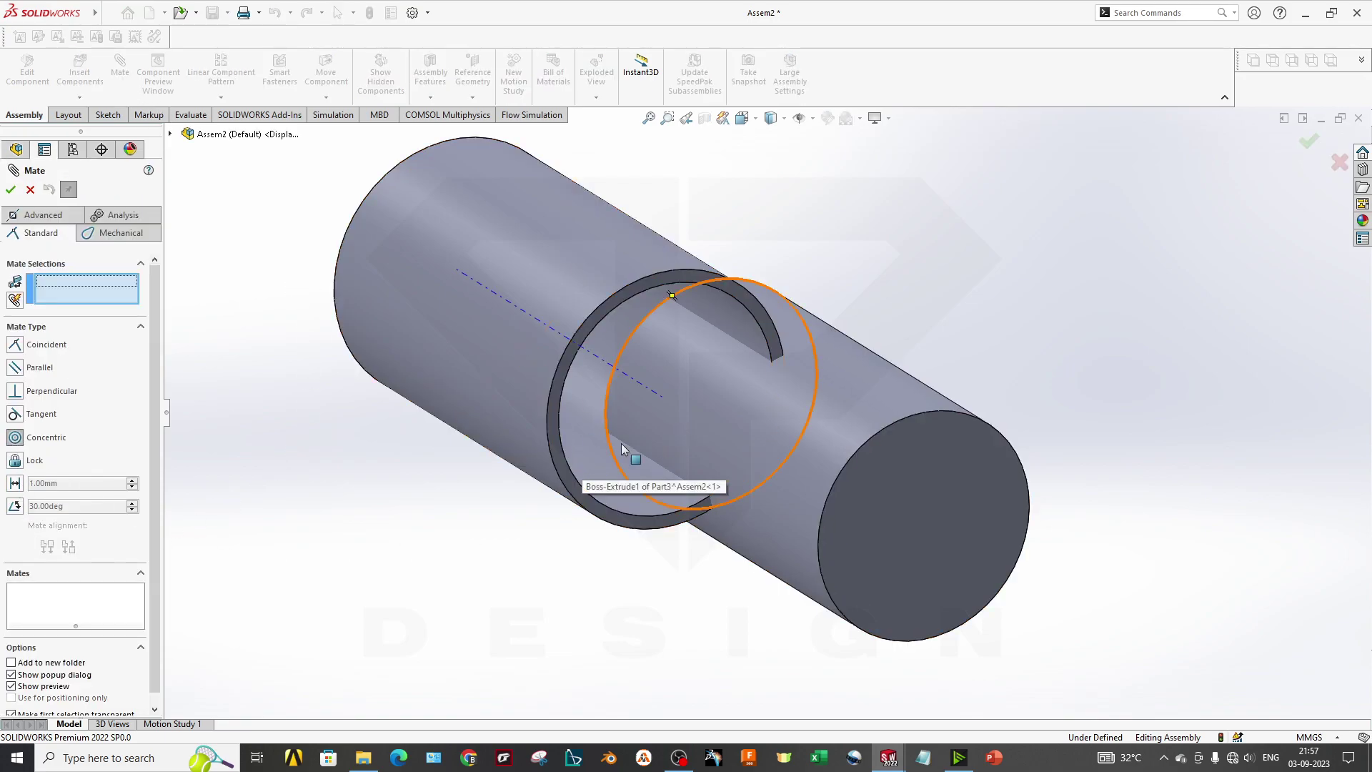
left_click(641, 474)
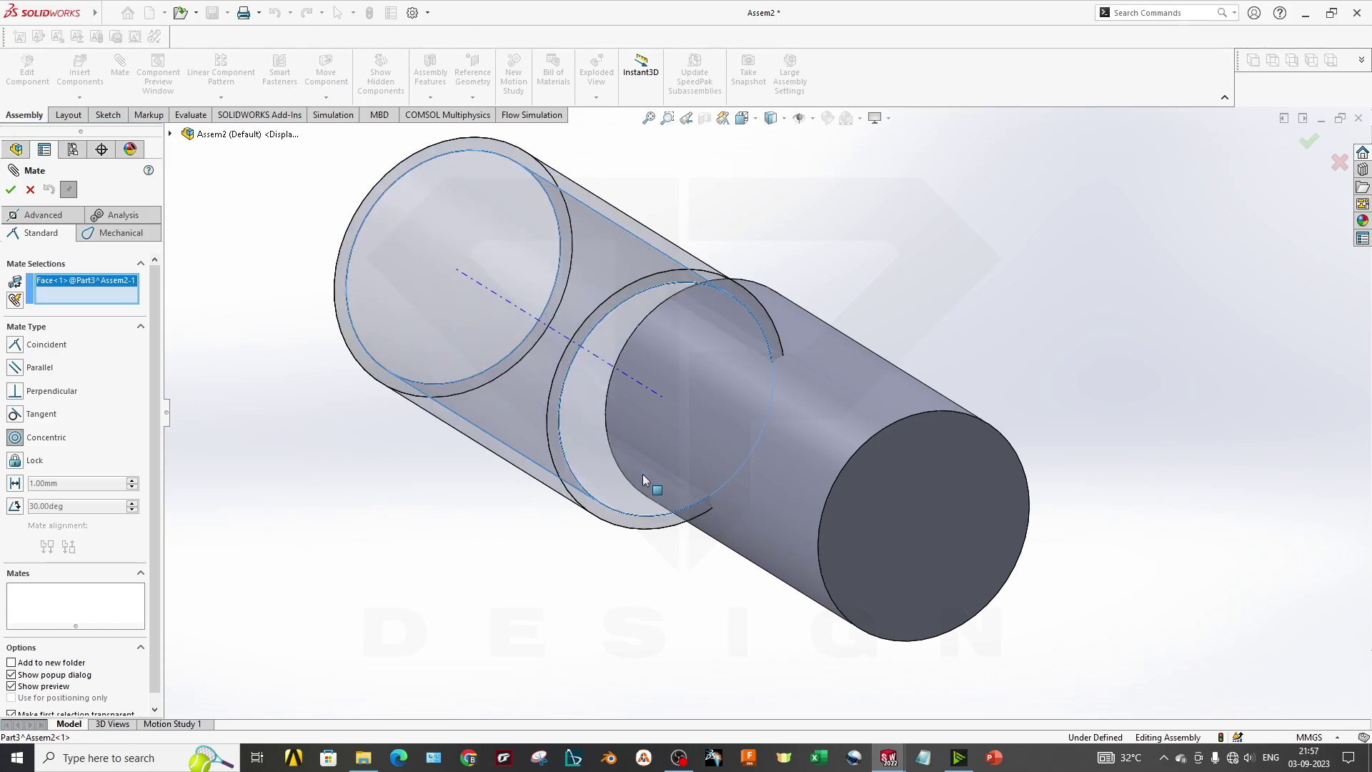
left_click(913, 453)
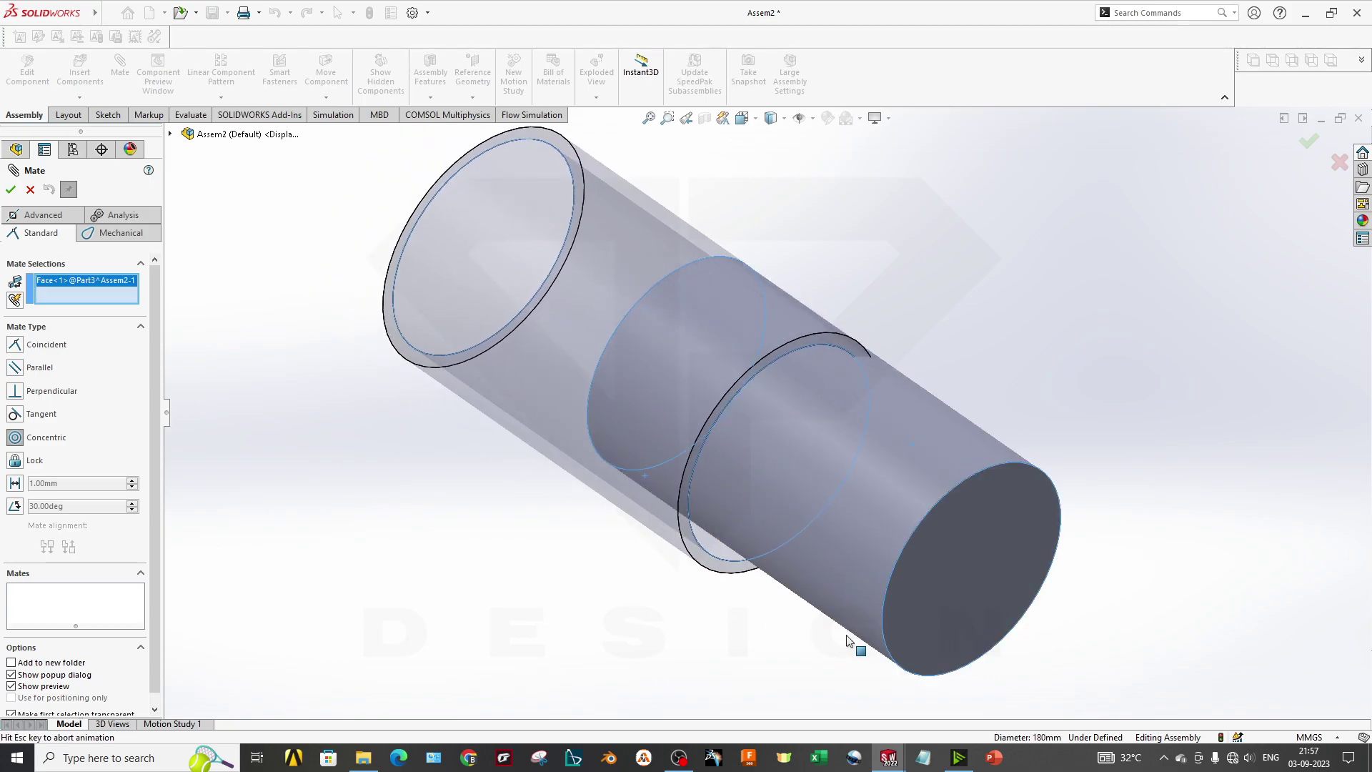
left_click(918, 670)
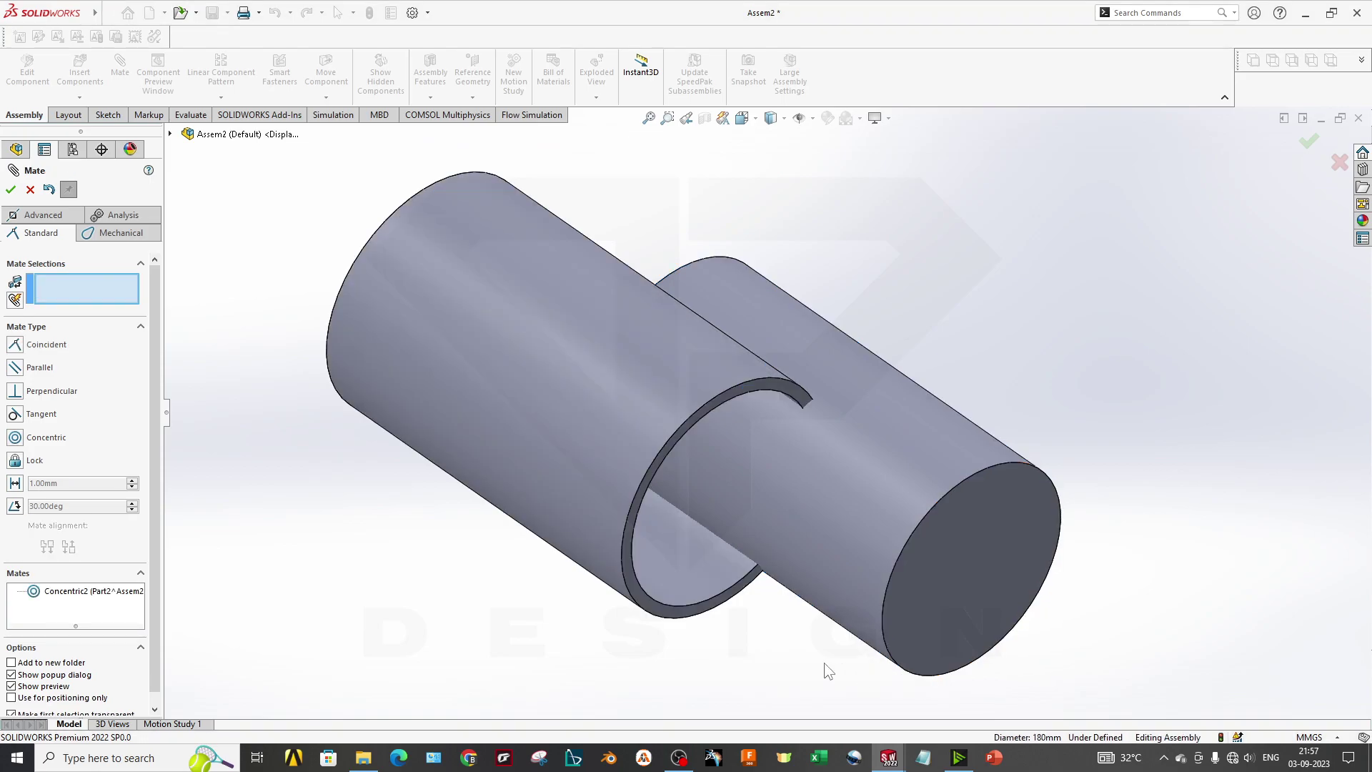
left_click(10, 189)
Step: Break the external reference of the hollow tube's Sketch1 and slide the tube along the solid cylinder
right_click(93, 546)
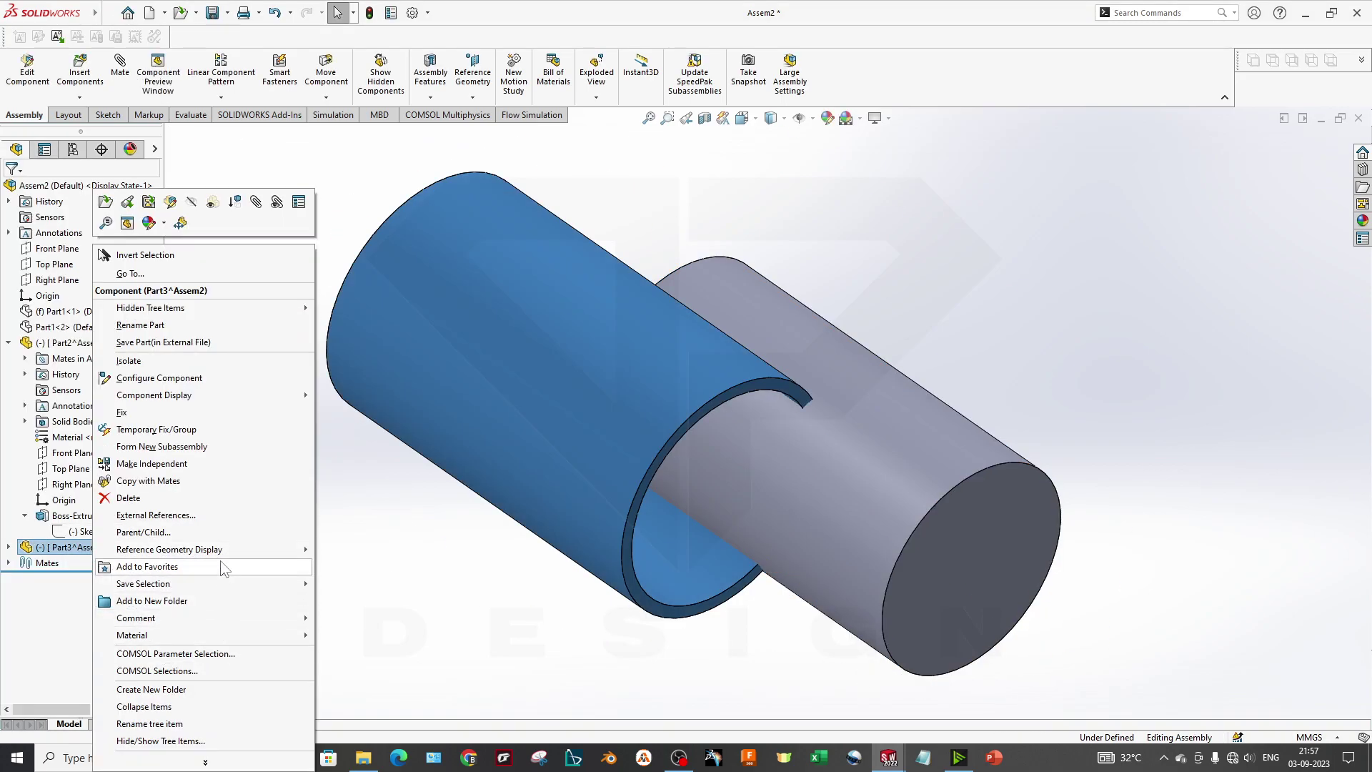
left_click(156, 514)
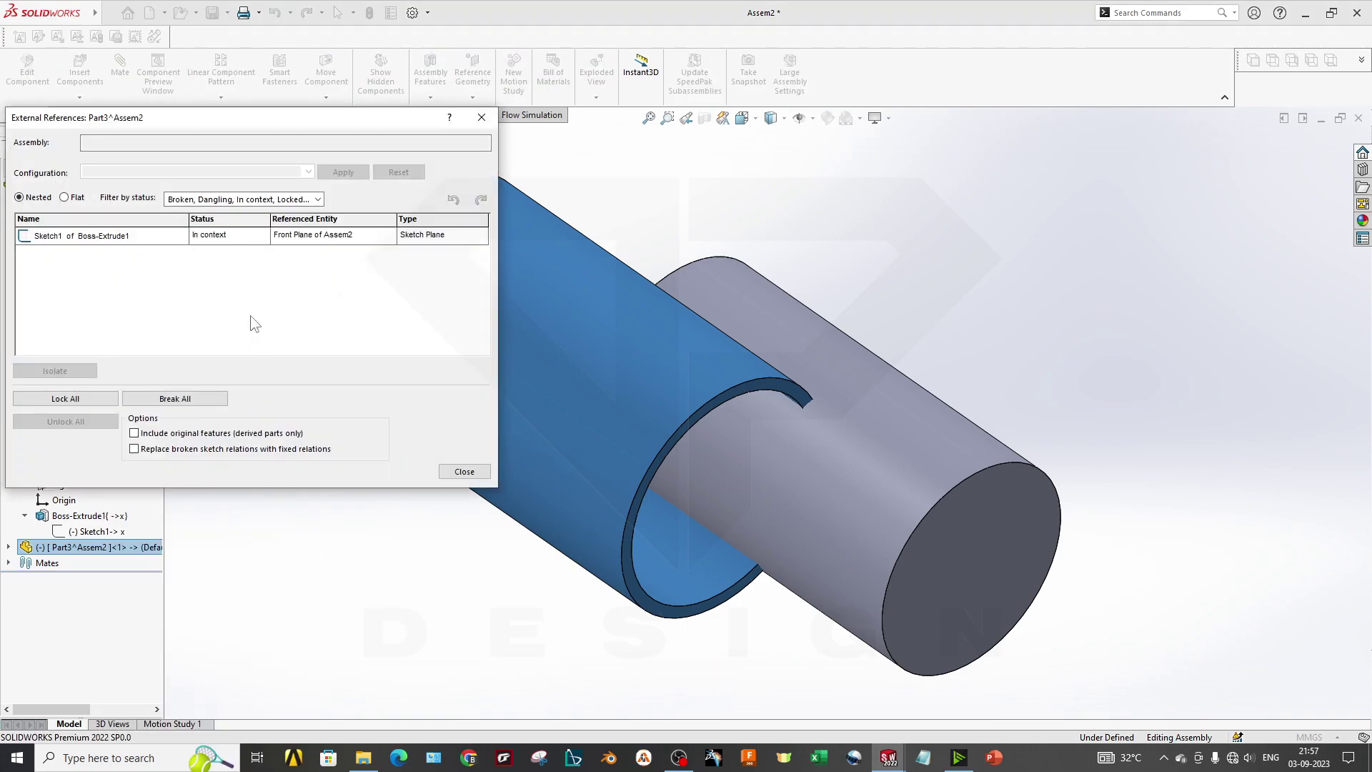
left_click(155, 236)
left_click(158, 398)
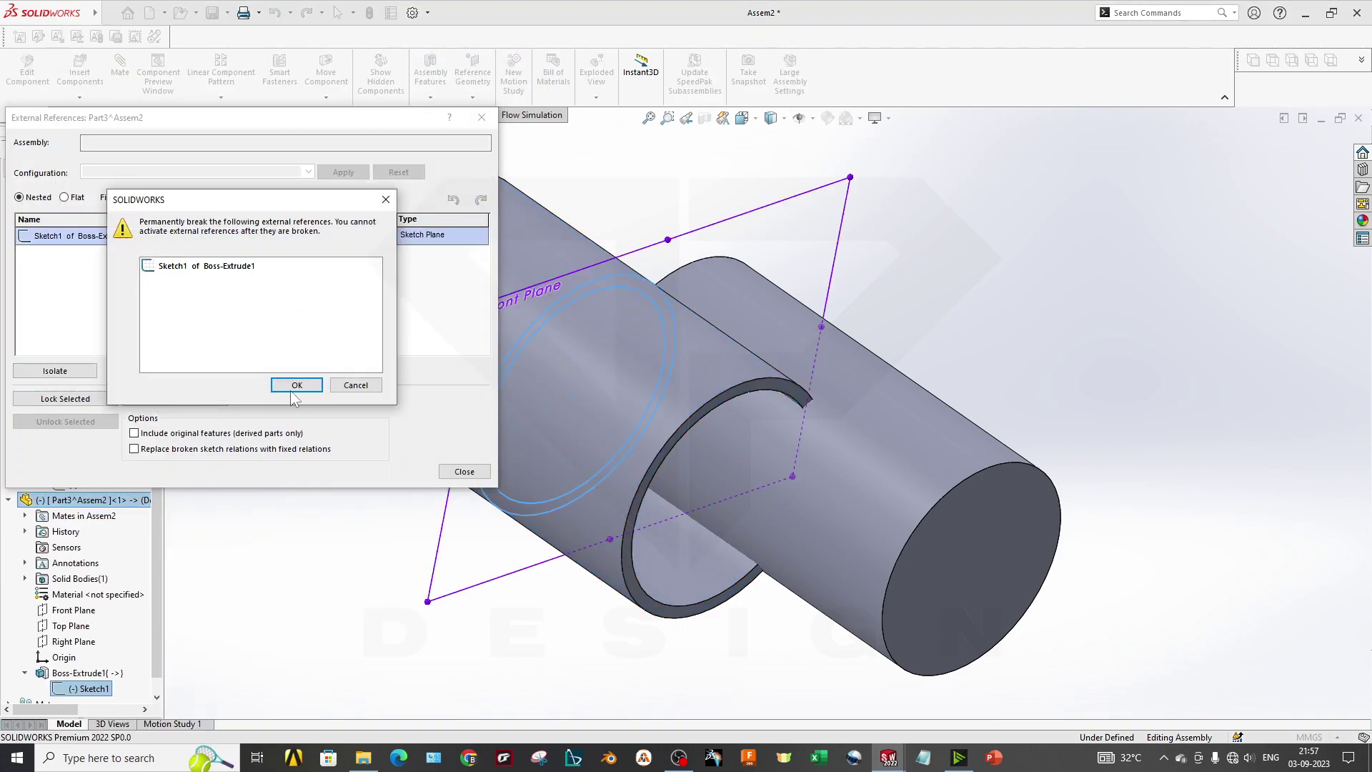
left_click(288, 384)
left_click(463, 471)
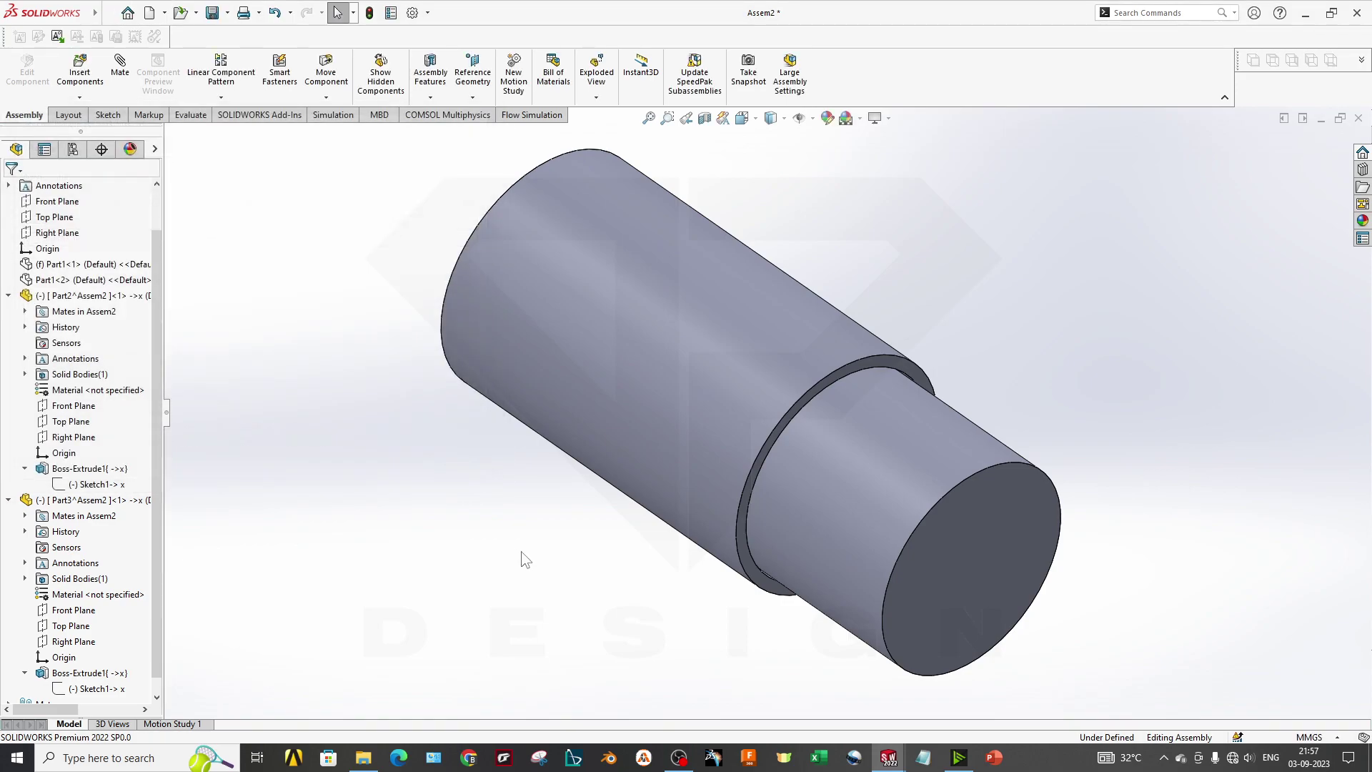
left_click_drag(774, 474, 790, 430)
Step: Define a 20 mm distance mate between the solid cylinder's end face and the hollow tube's annular end face
middle_click_drag(790, 430, 892, 562)
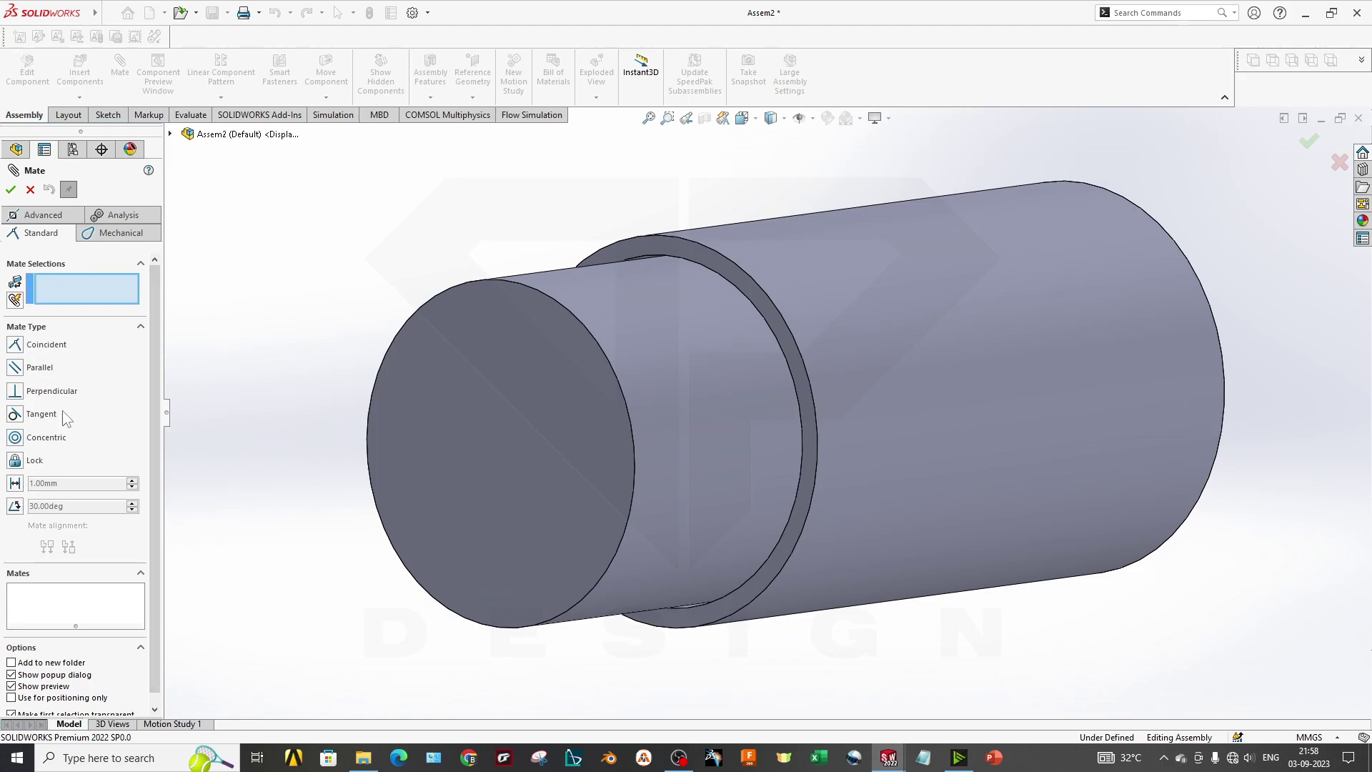
middle_click_drag(702, 391, 979, 457)
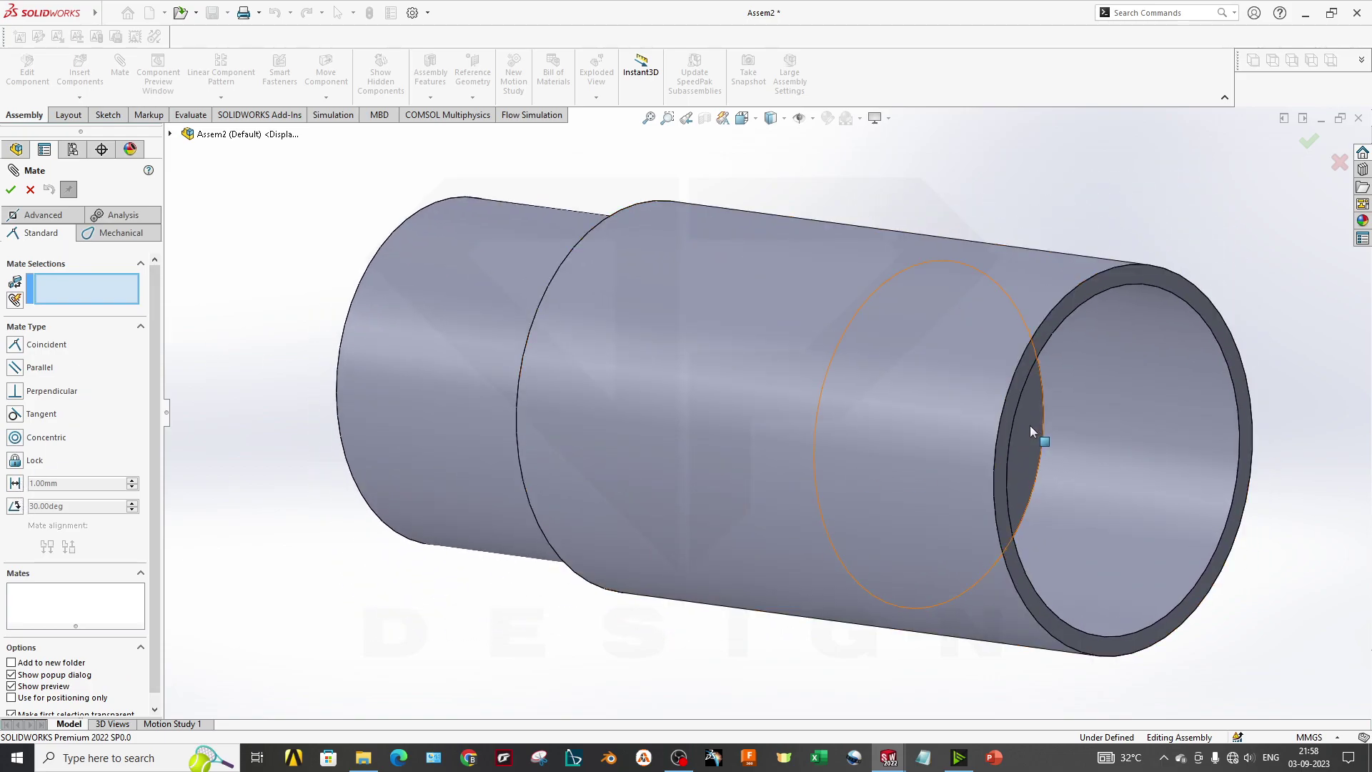
left_click(133, 290)
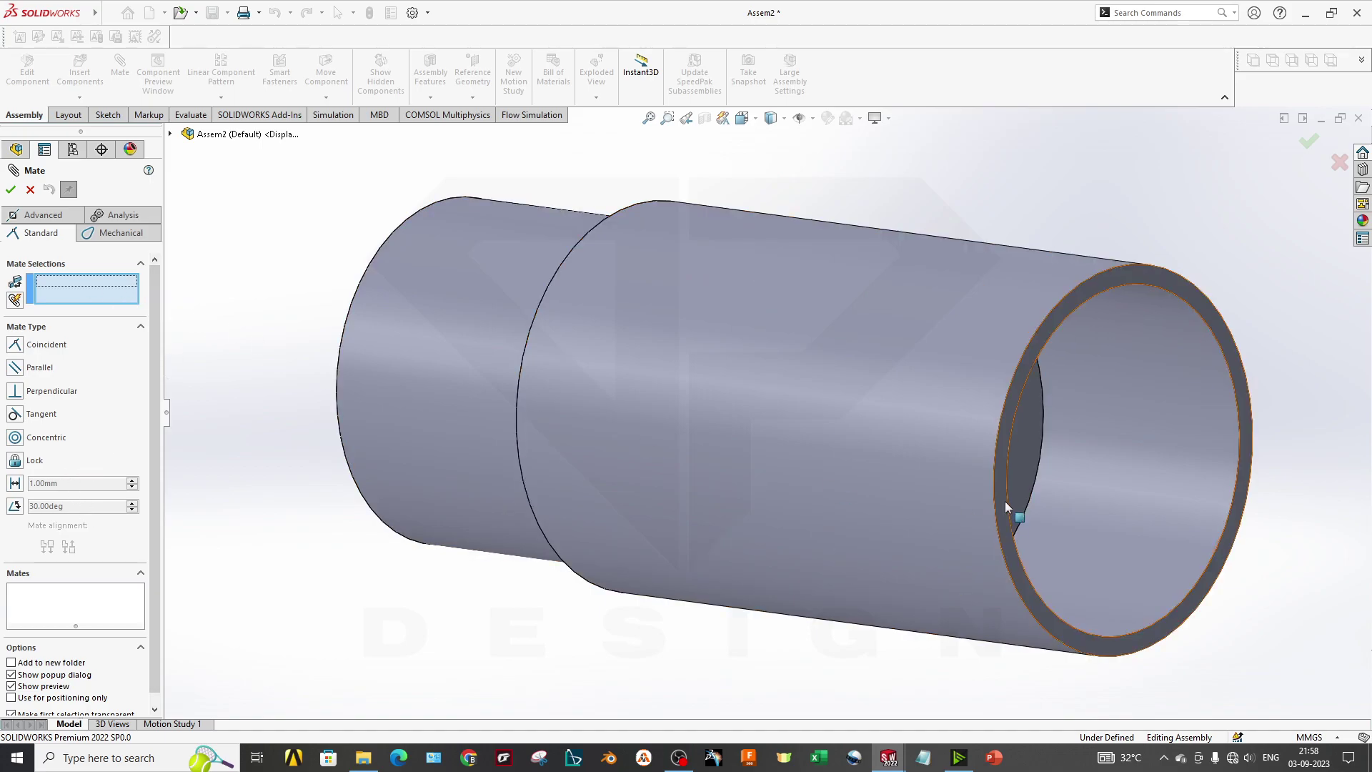
left_click(1025, 461)
middle_click_drag(1040, 522, 1022, 487)
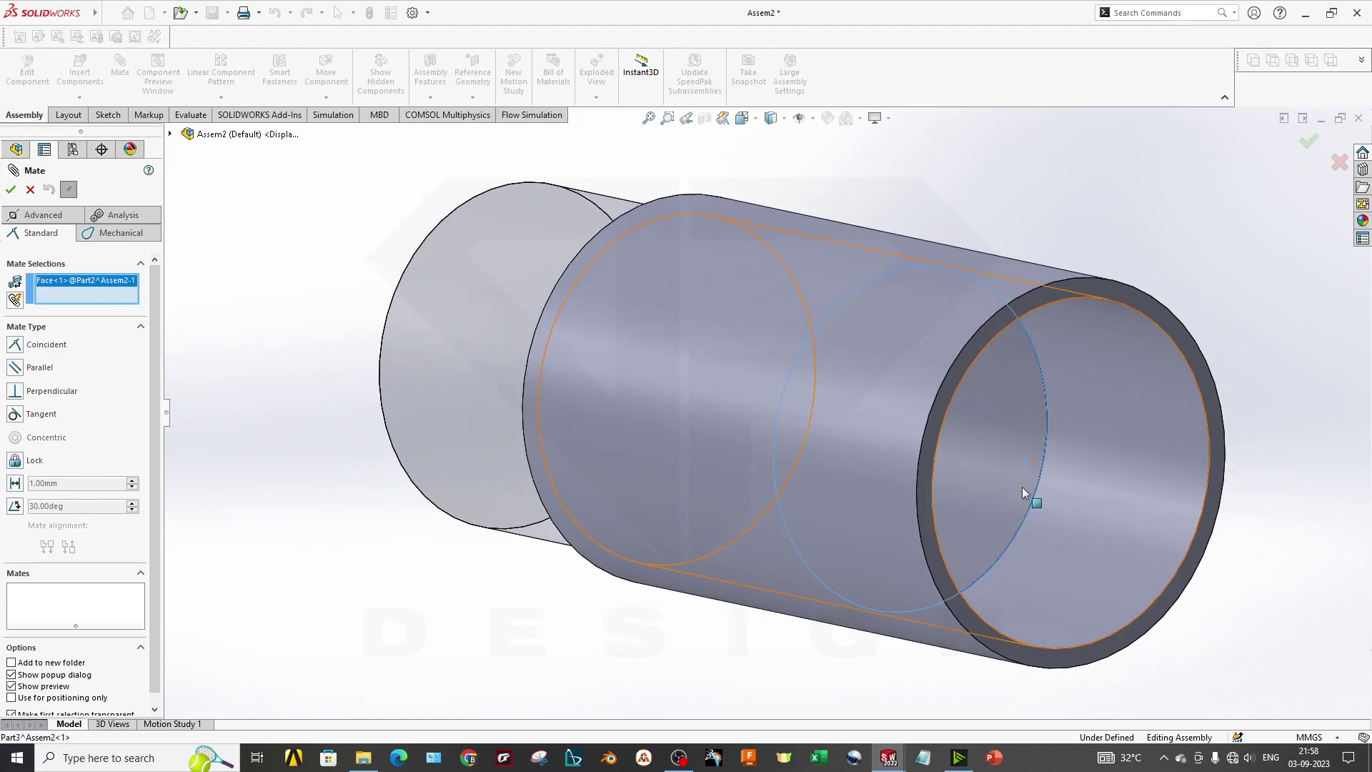
left_click(991, 330)
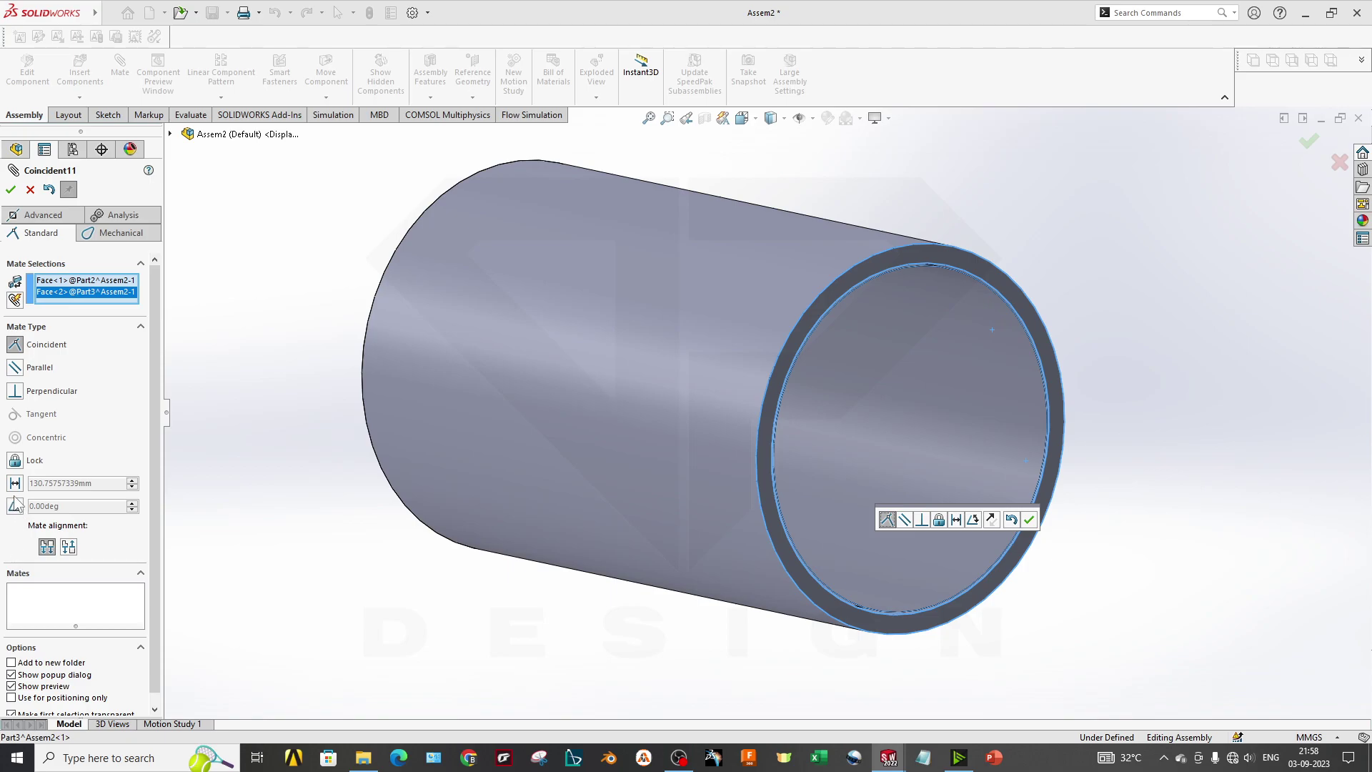
left_click(14, 483)
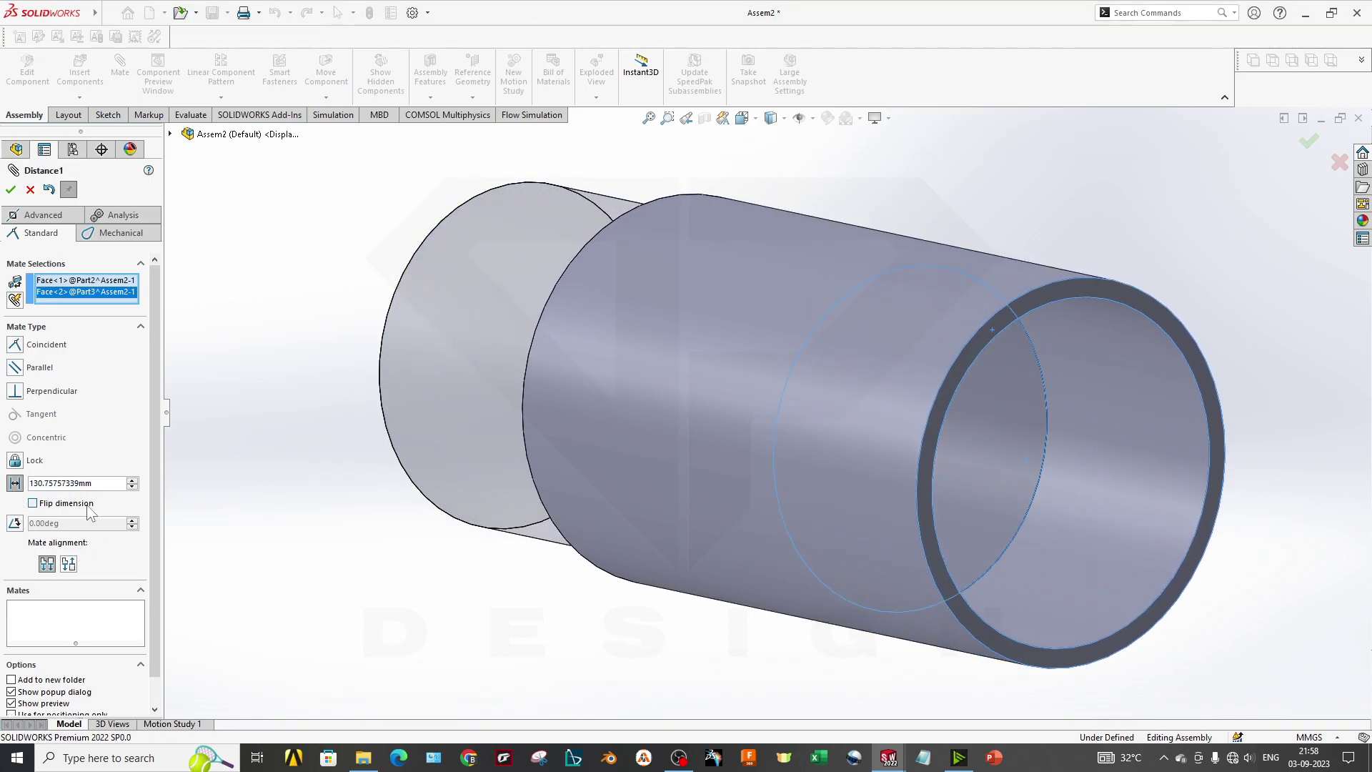
left_click(32, 503)
left_click(32, 503)
left_click(132, 479)
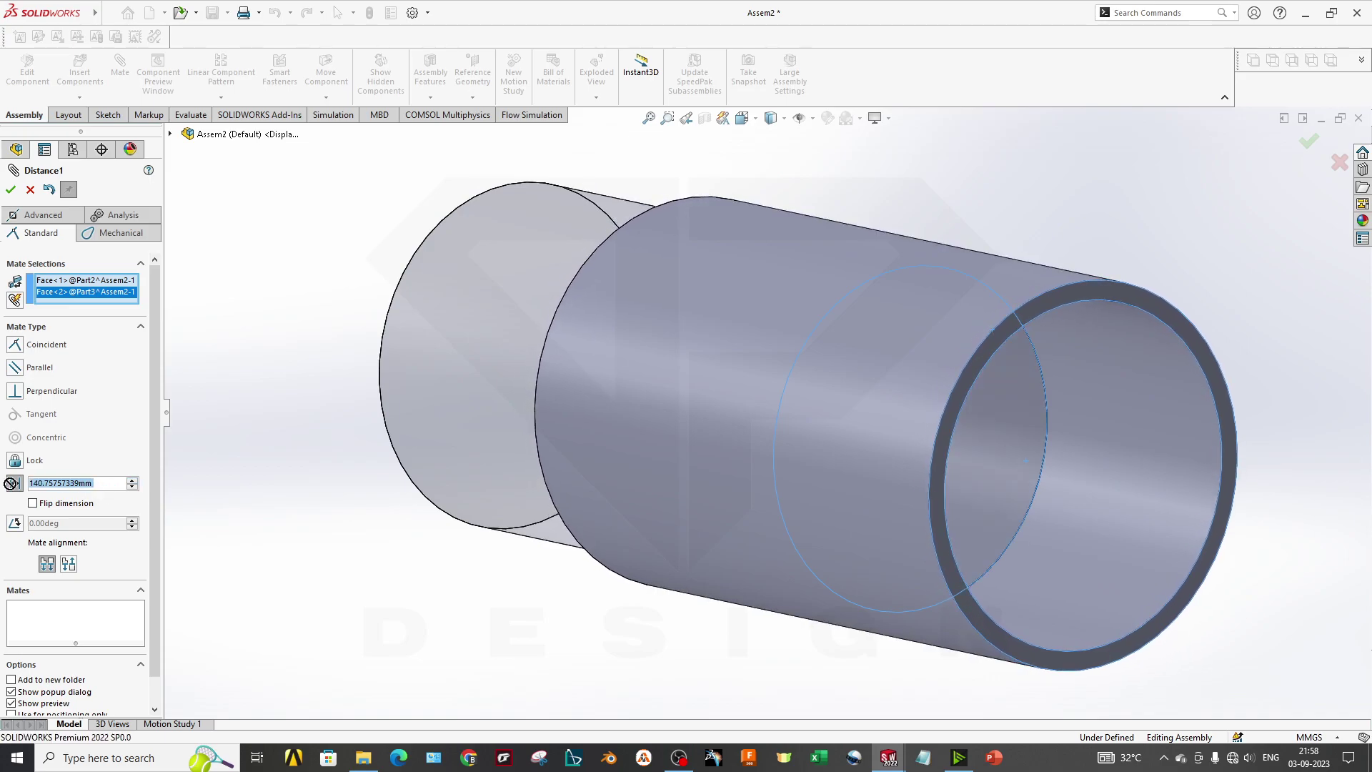
type("20")
key("Return")
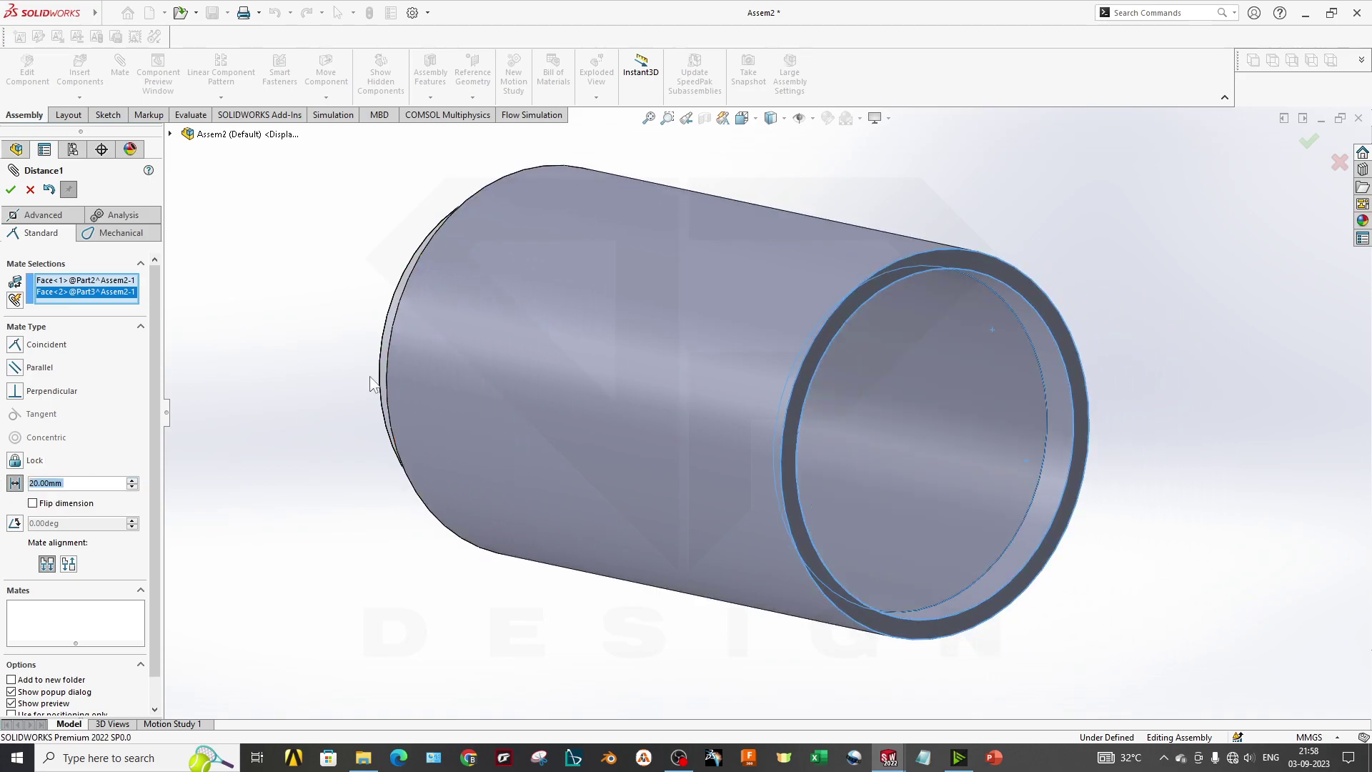
Step: Try the anti-aligned option on the distance mate, return it to aligned and inspect the tube's offset from the cylinder
scroll(448, 300, "up", 3)
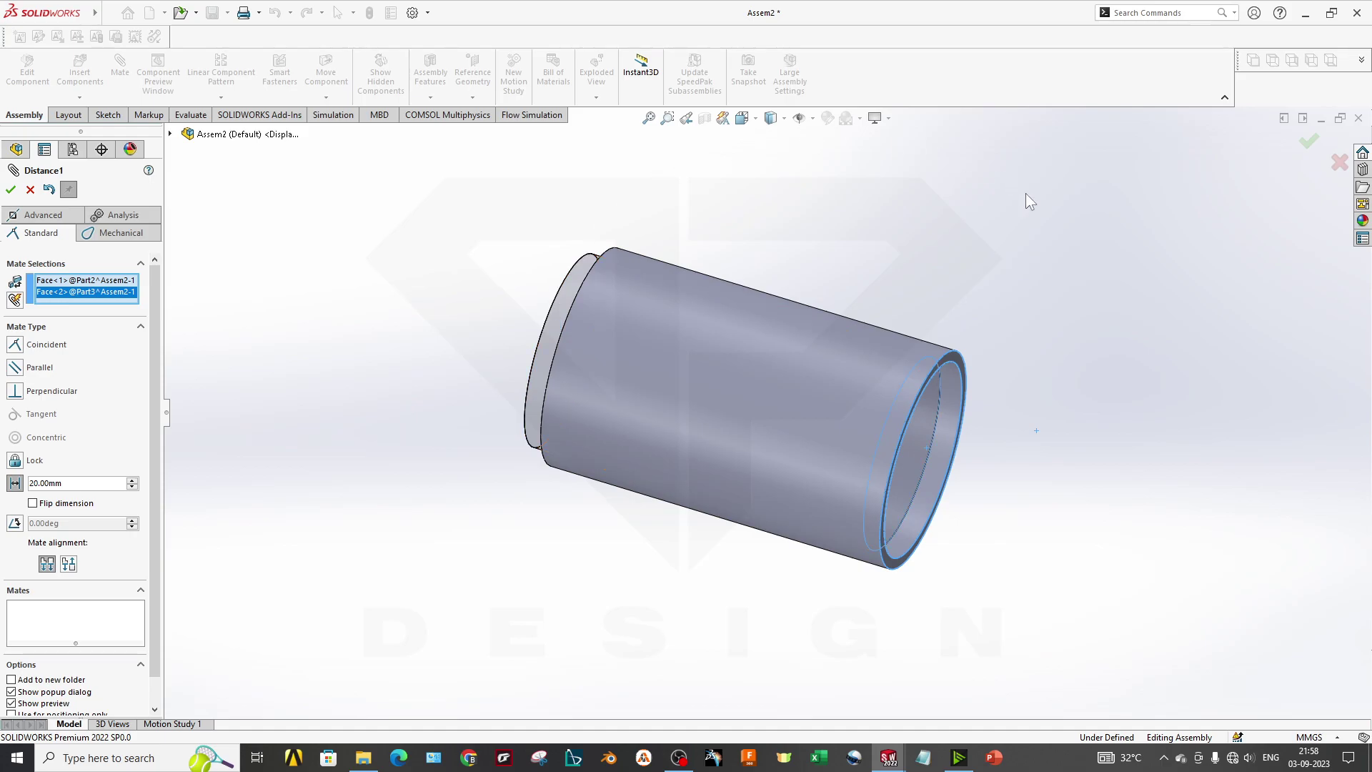
left_click(69, 564)
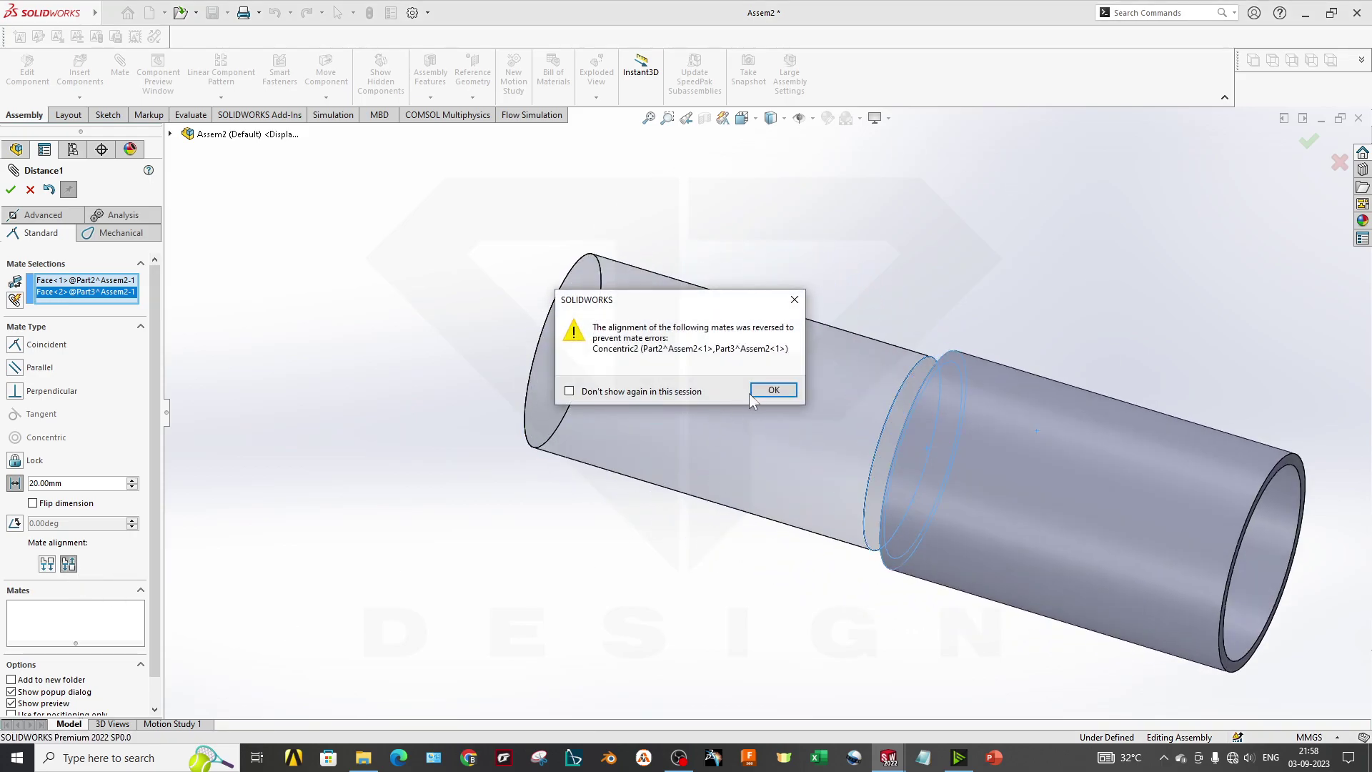
left_click(765, 390)
left_click(47, 564)
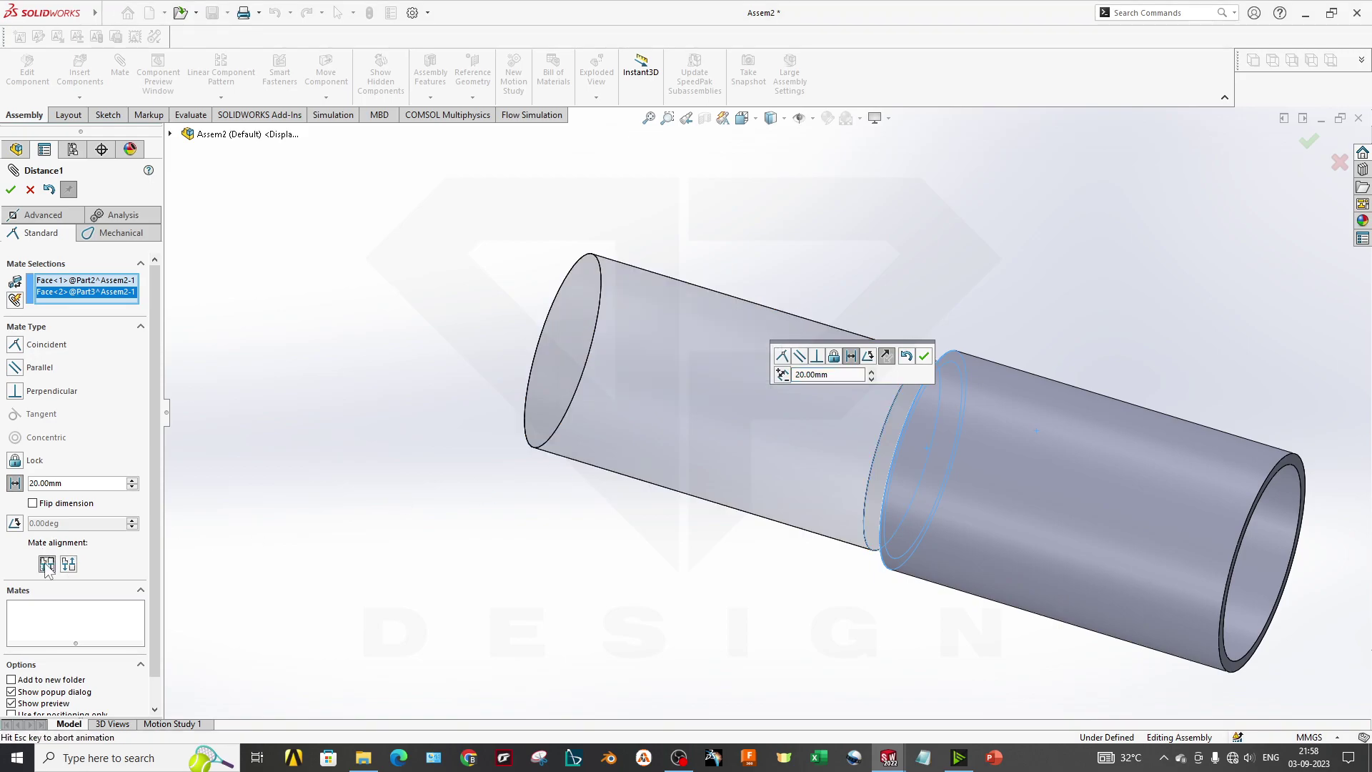
left_click(770, 395)
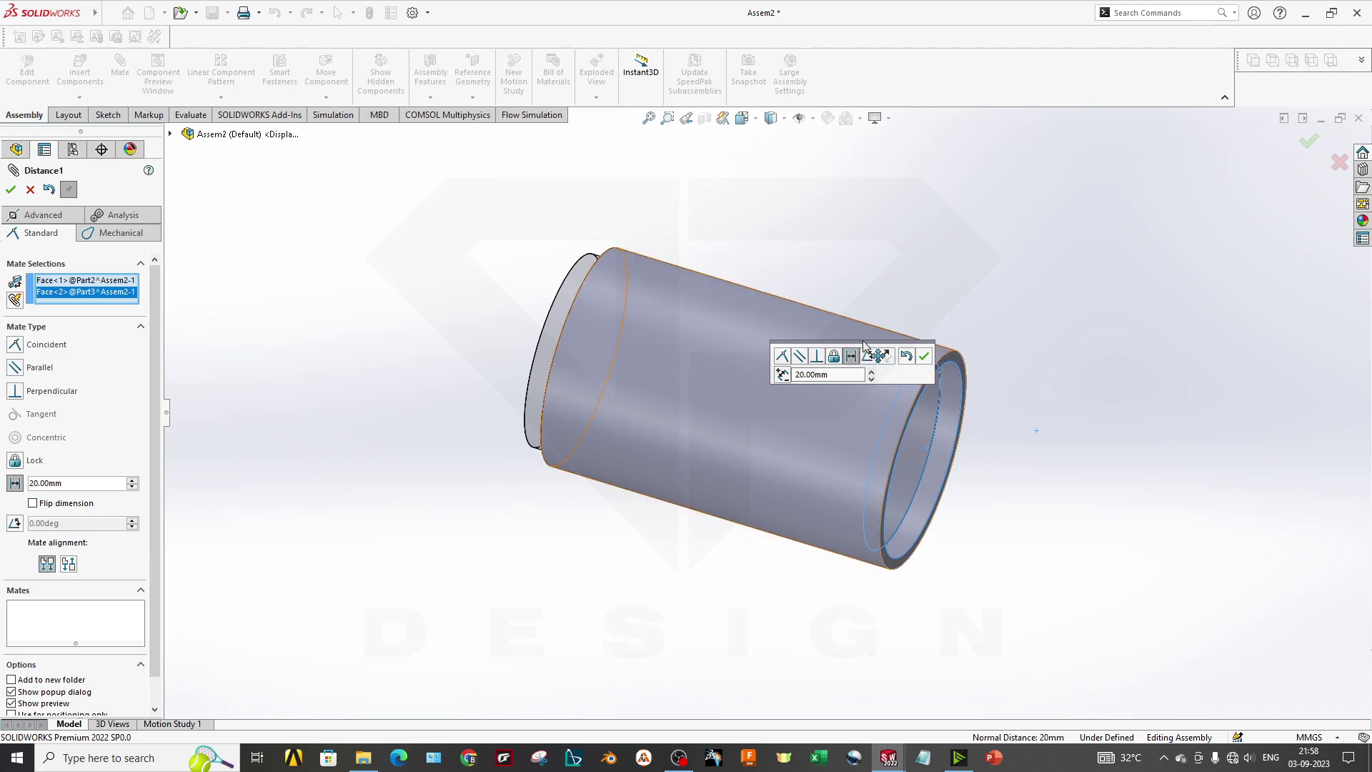
left_click_drag(859, 355, 369, 355)
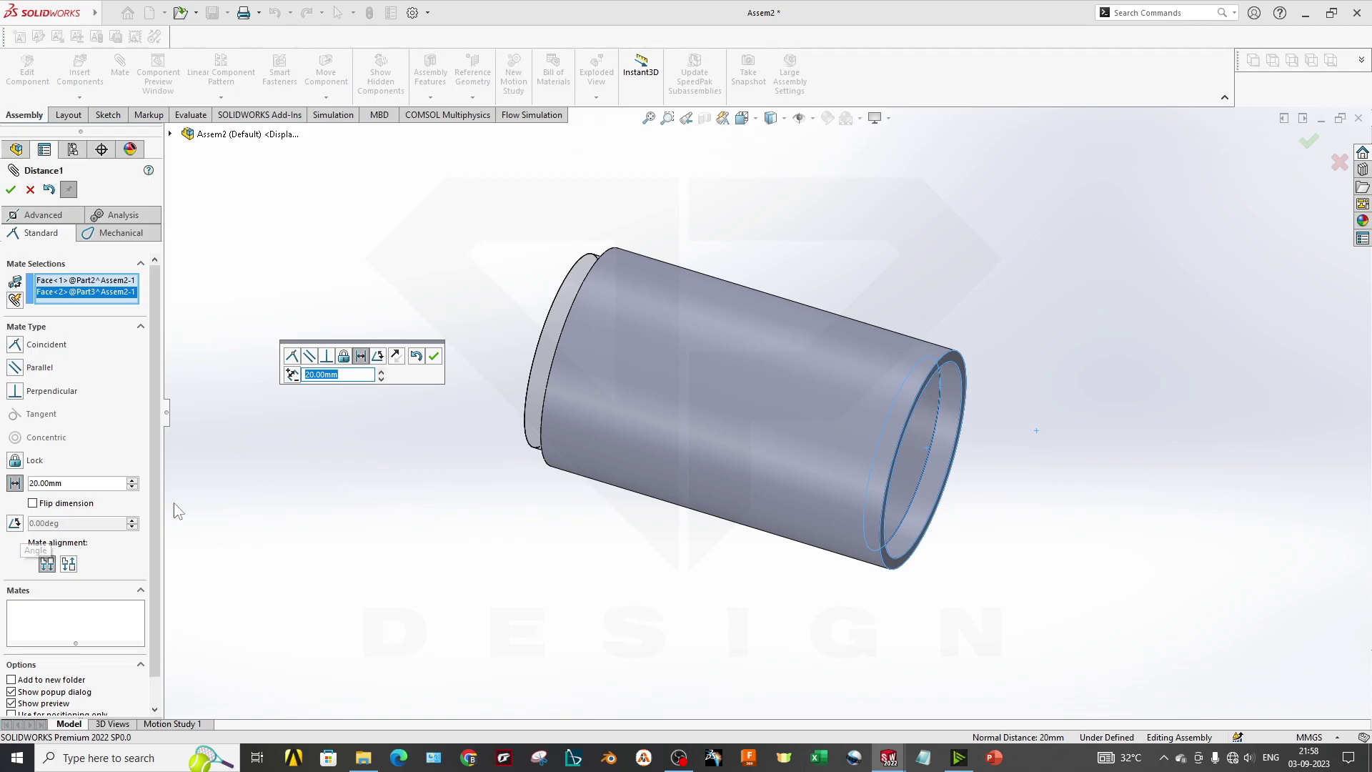
scroll(957, 498, "down", 3)
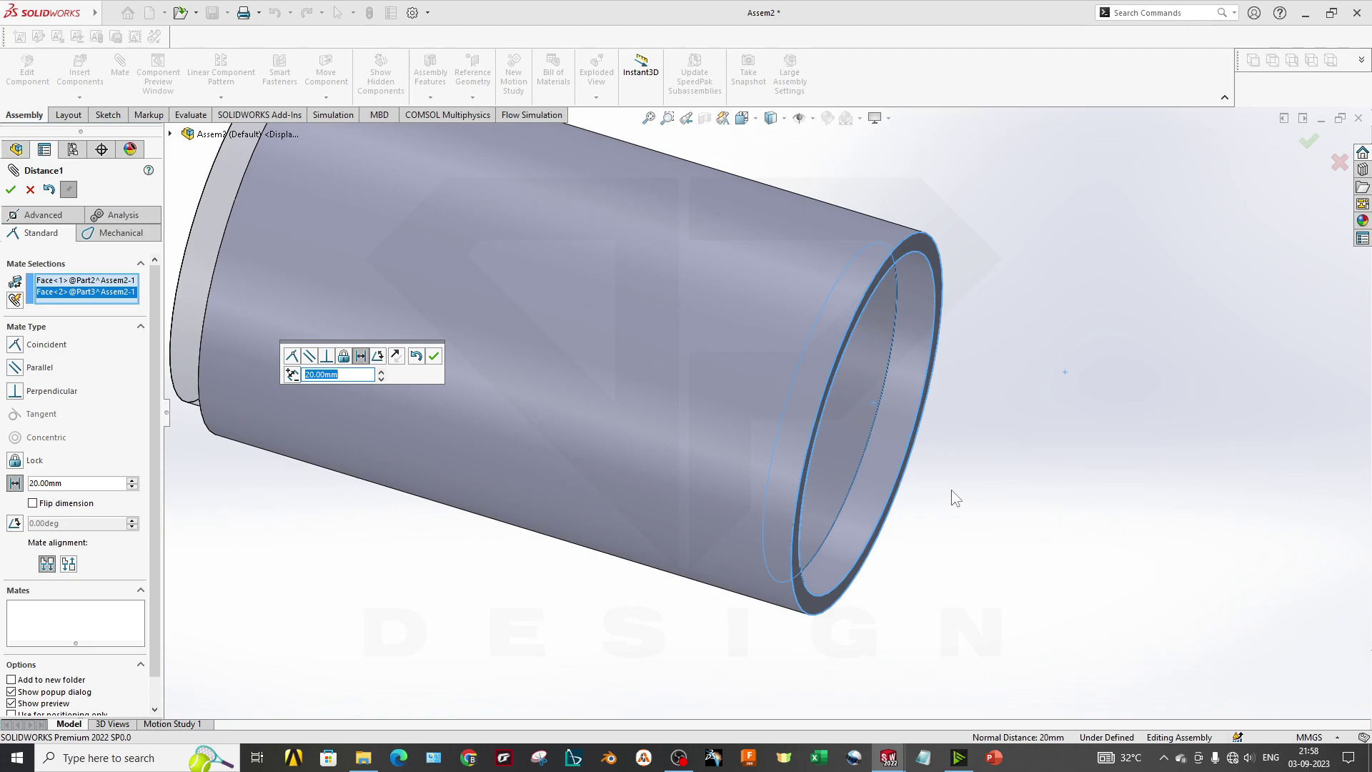
scroll(715, 400, "up", 3)
scroll(479, 357, "down", 3)
middle_click_drag(686, 409, 667, 376)
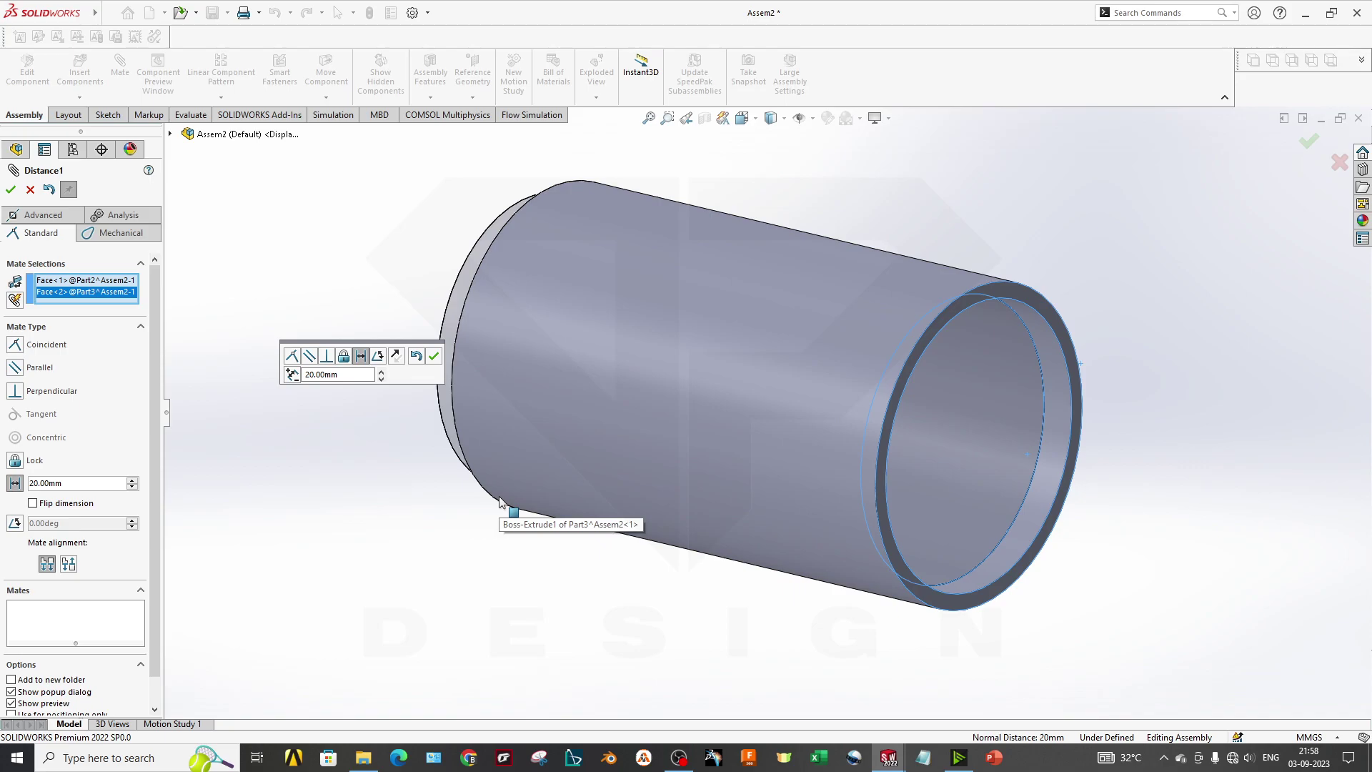
Step: Review the Advanced, Analysis and Mechanical mate options for the two selected end faces
left_click(39, 215)
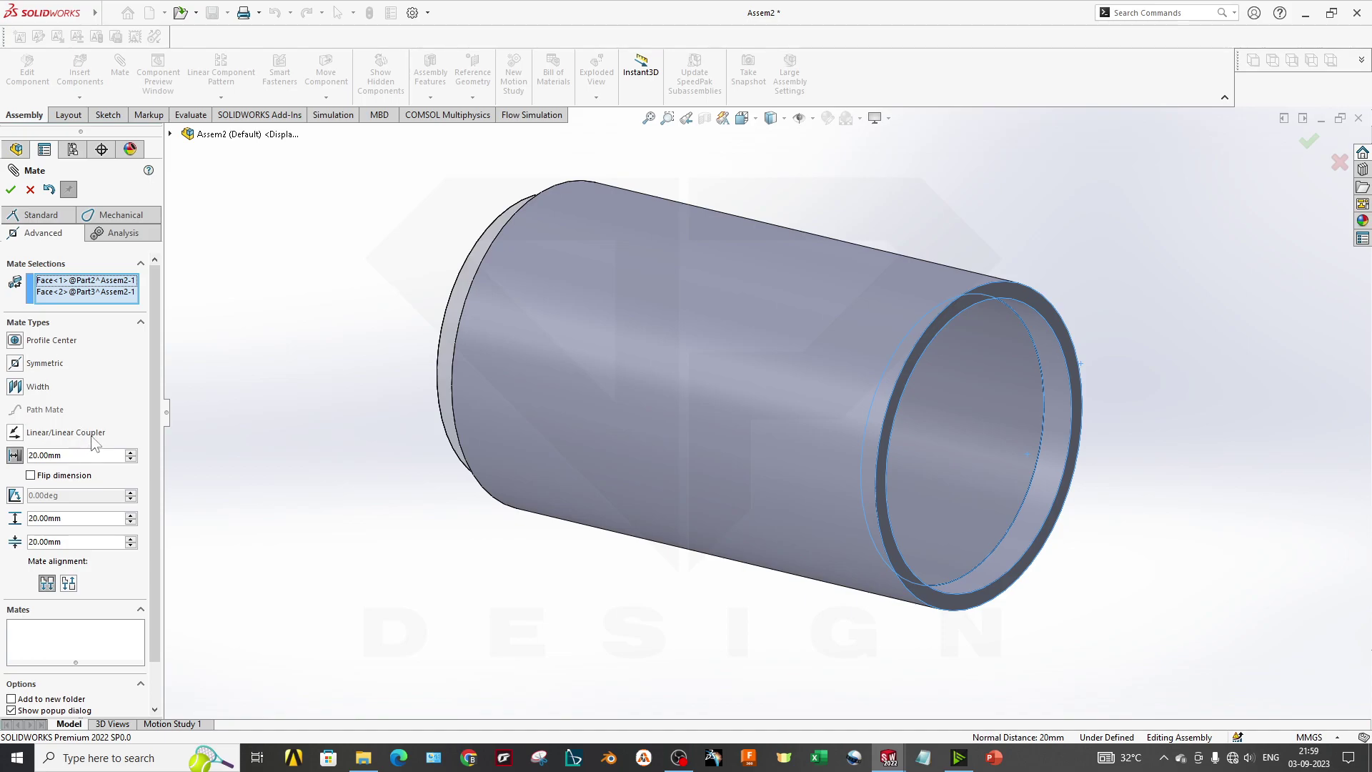
left_click(123, 232)
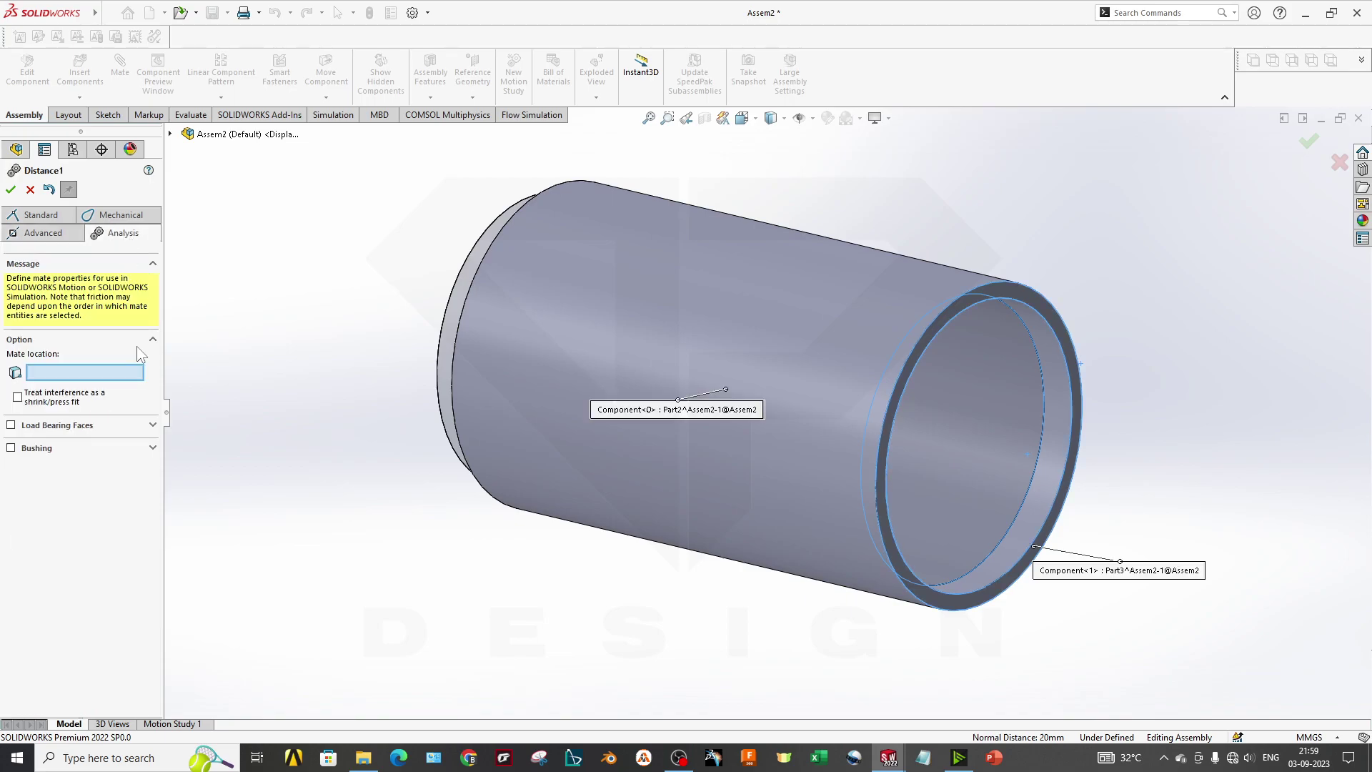
left_click(123, 230)
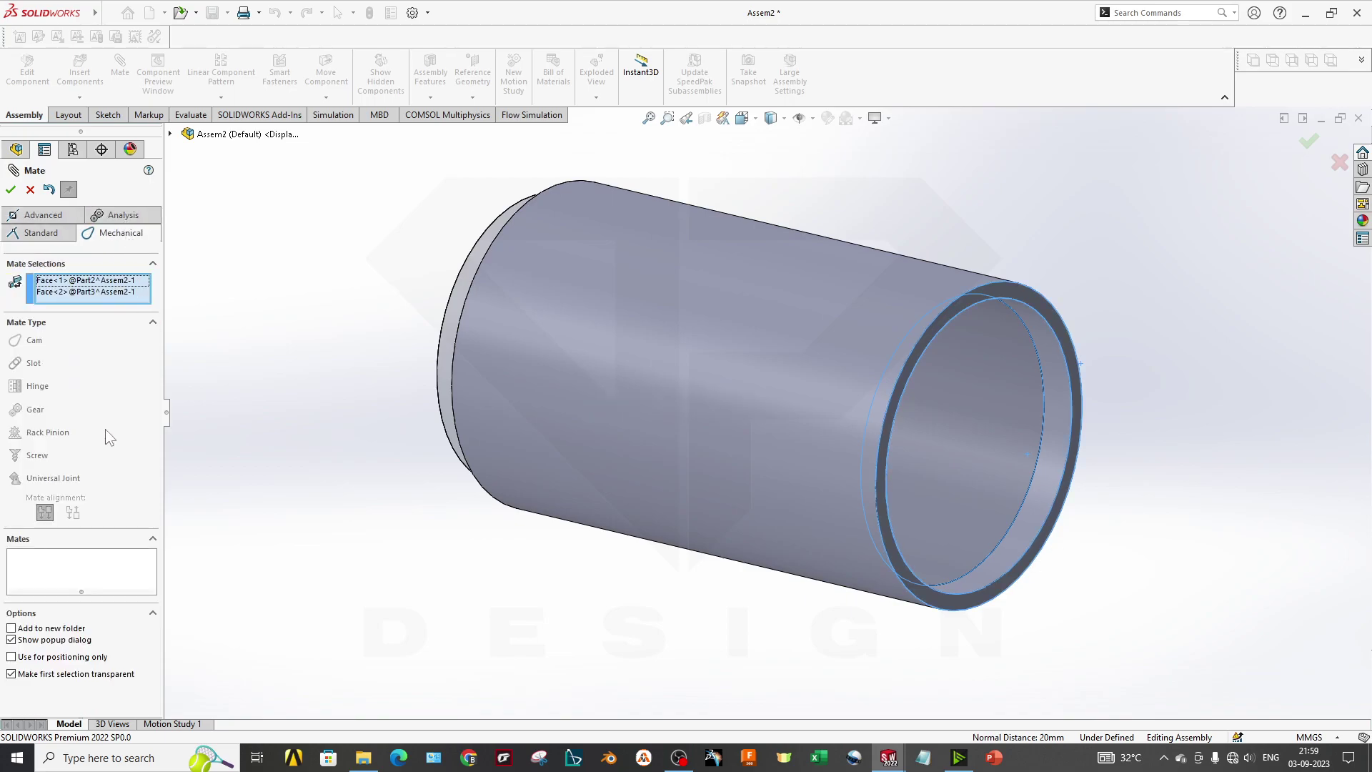